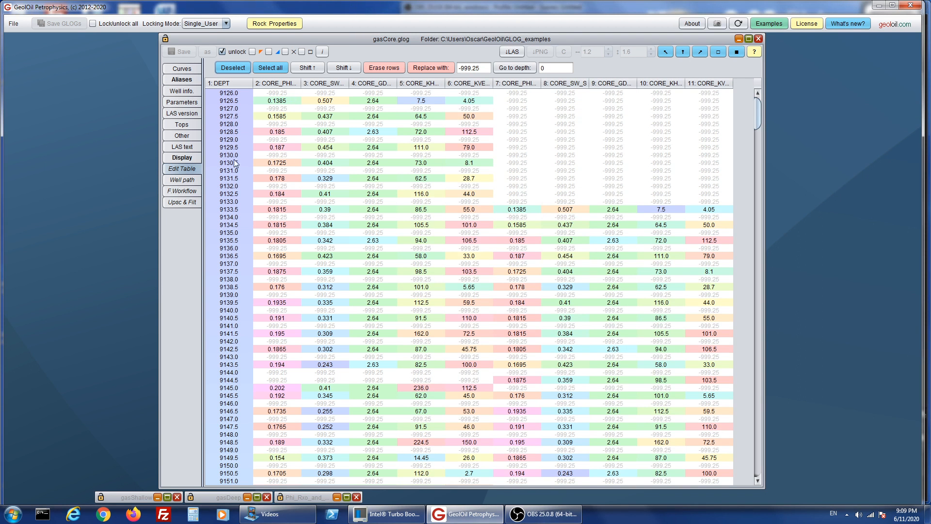
# View the gasCore log plot and highlight the original and shifted core curves in its curve list.
pyautogui.click(190, 158)
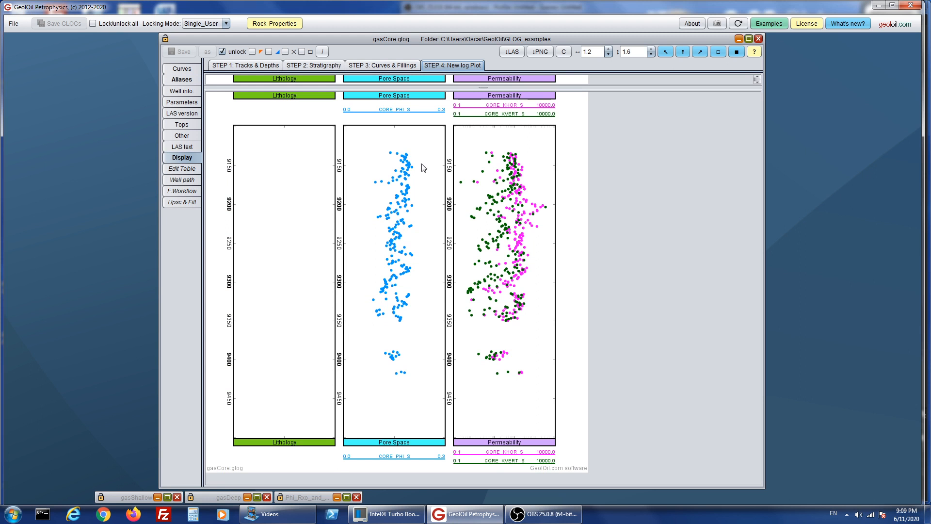
pyautogui.moveTo(422, 165); pyautogui.dragTo(433, 222)
pyautogui.click(192, 73)
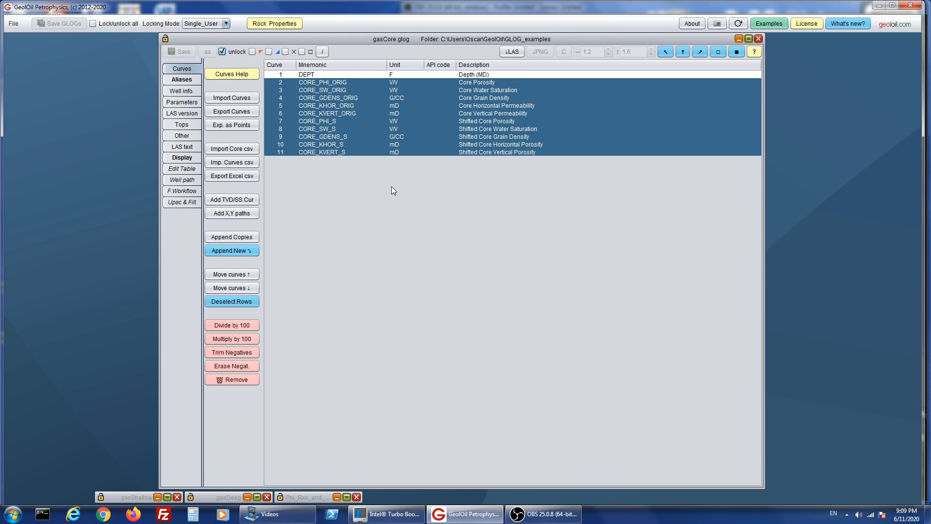
pyautogui.click(232, 302)
pyautogui.moveTo(346, 84); pyautogui.dragTo(351, 152)
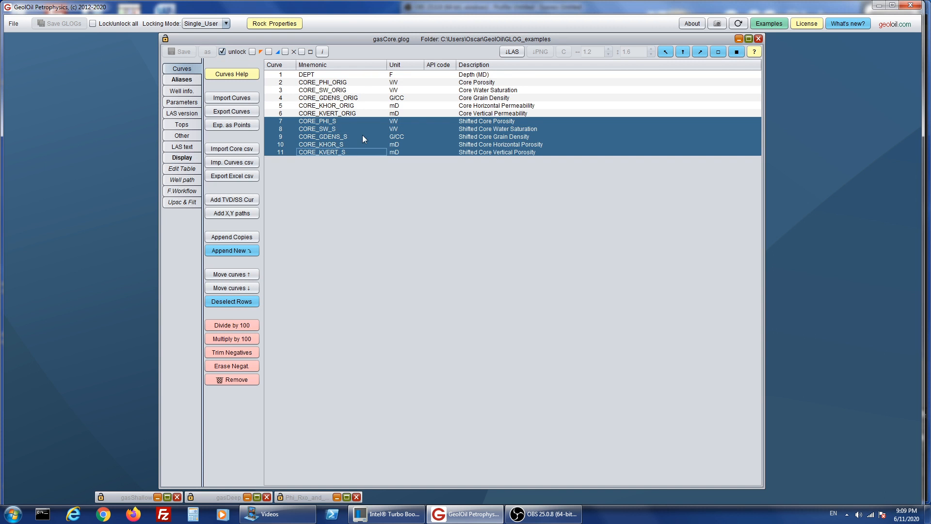
pyautogui.moveTo(358, 82); pyautogui.dragTo(362, 115)
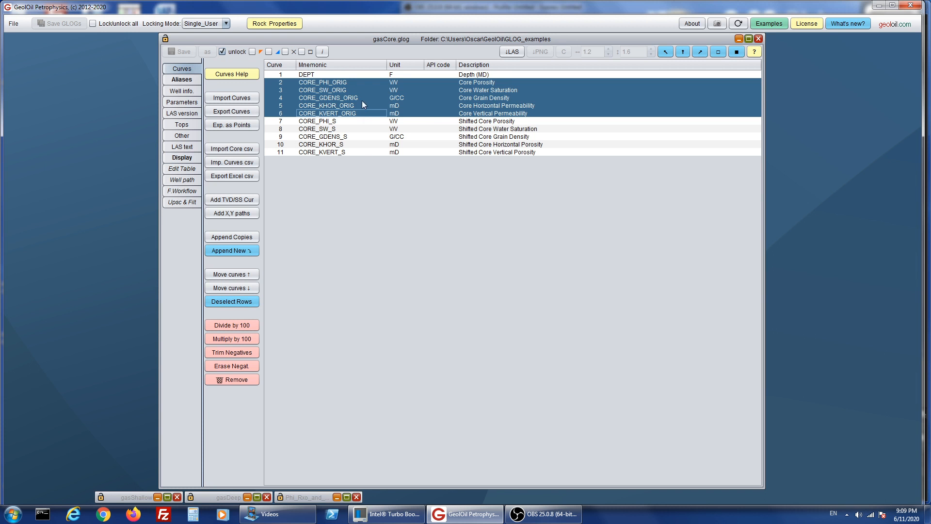
pyautogui.moveTo(353, 83); pyautogui.dragTo(350, 151)
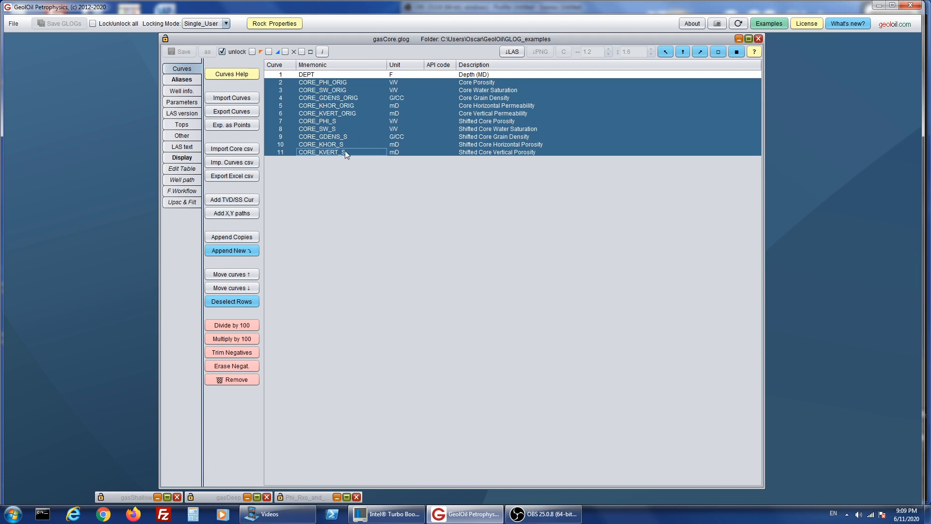
# Examine the original and shifted core columns in the gasCore data table, starting at depth 9126.0.
pyautogui.click(182, 168)
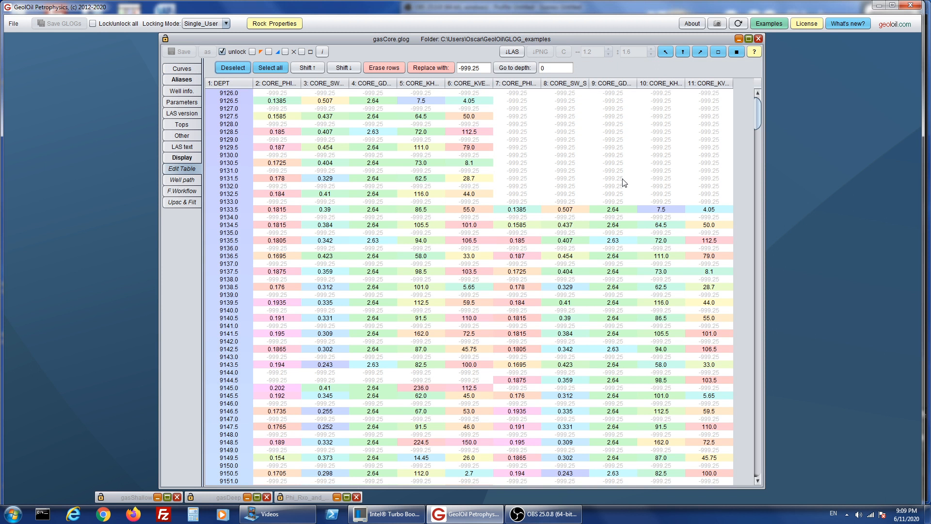
pyautogui.click(519, 94)
pyautogui.click(551, 101)
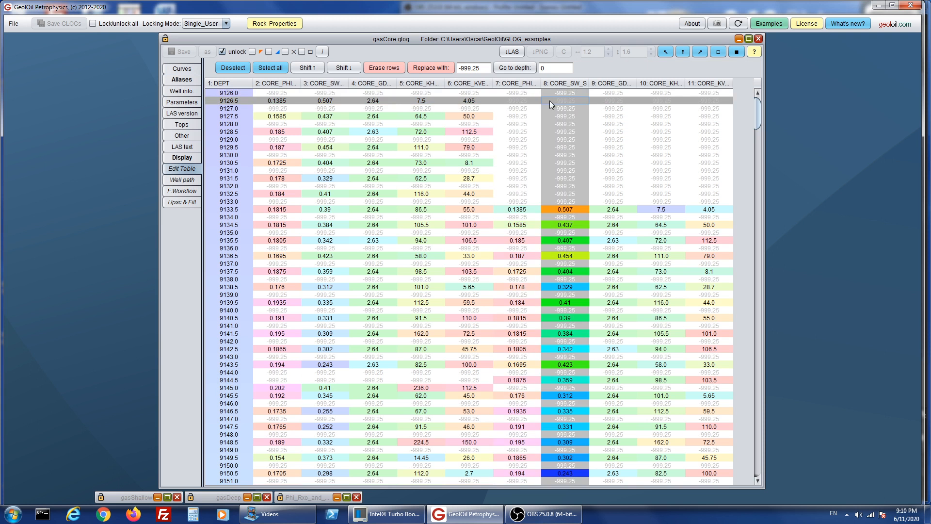
pyautogui.click(282, 92)
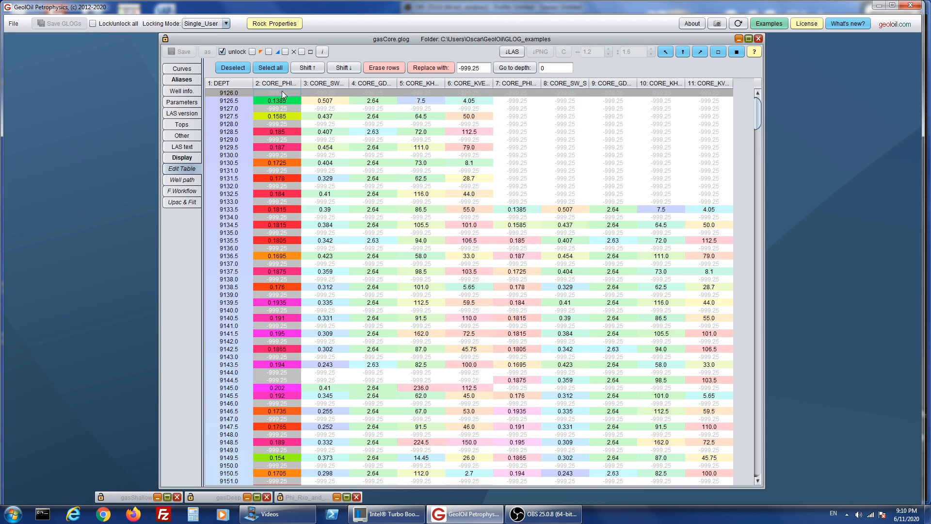
pyautogui.click(558, 154)
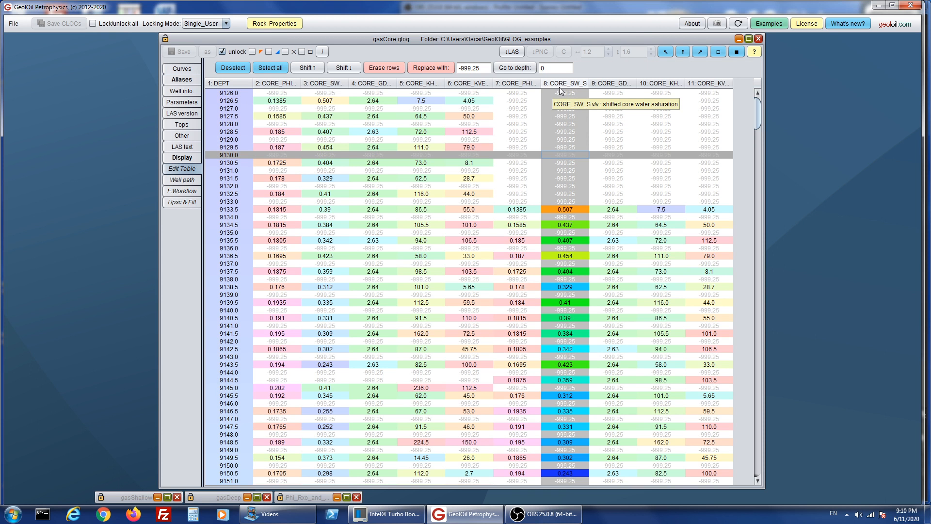
pyautogui.click(524, 93)
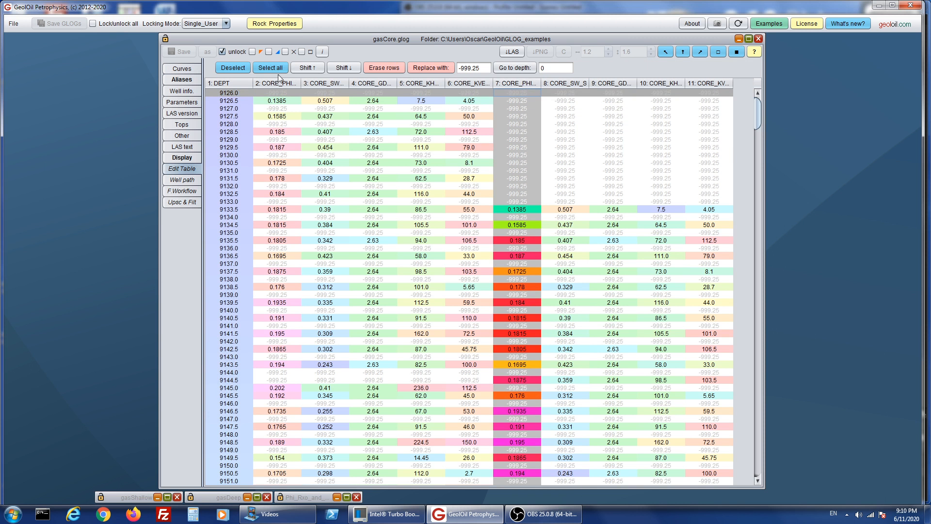
pyautogui.click(594, 140)
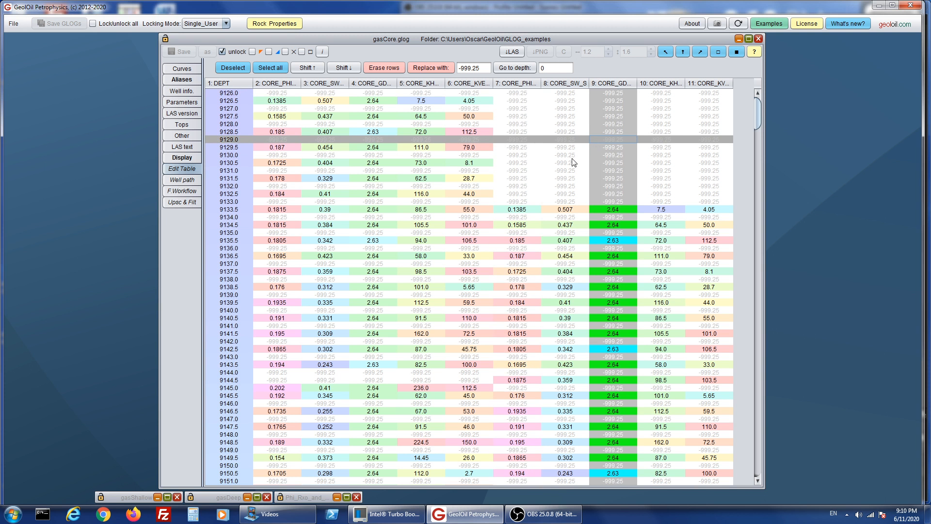
# Compare the first original and shifted core porosity and water saturation values at depths 9126.5 and 9133.5, and clear the table selection.
pyautogui.click(286, 101)
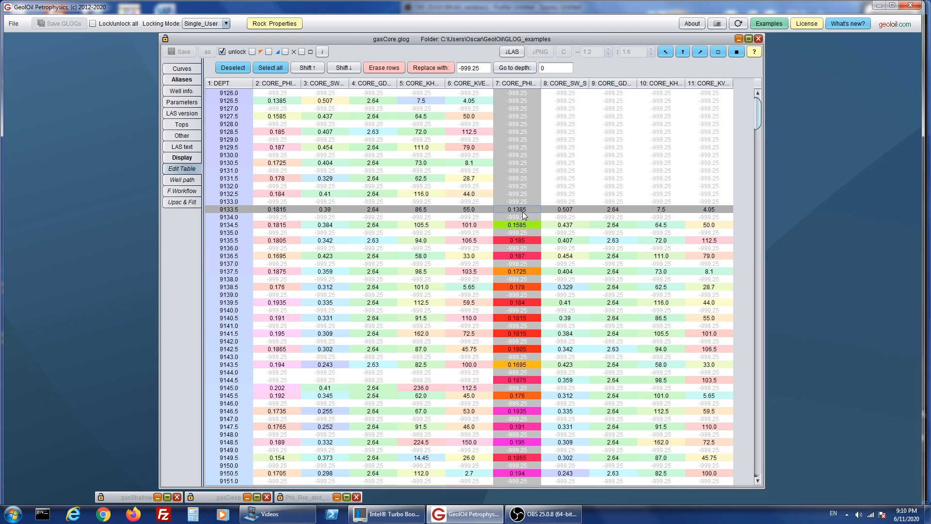
pyautogui.click(523, 211)
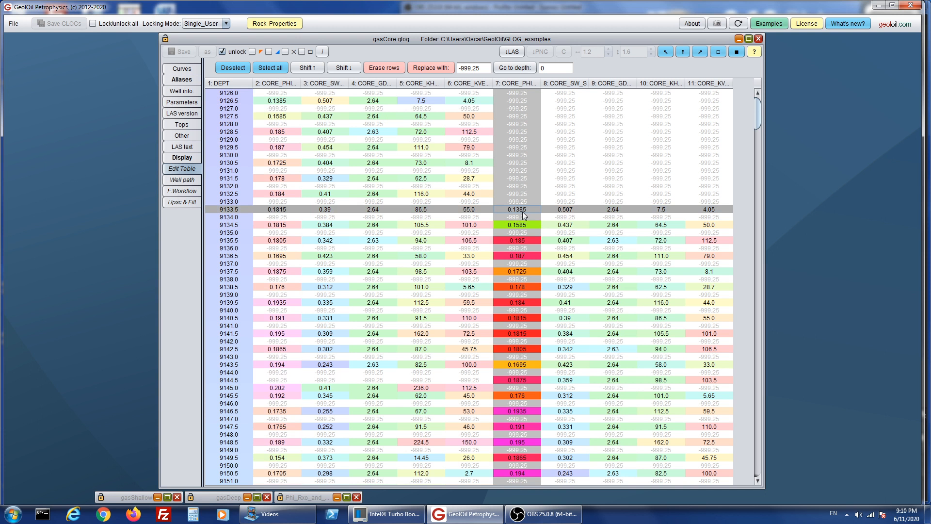
pyautogui.click(330, 99)
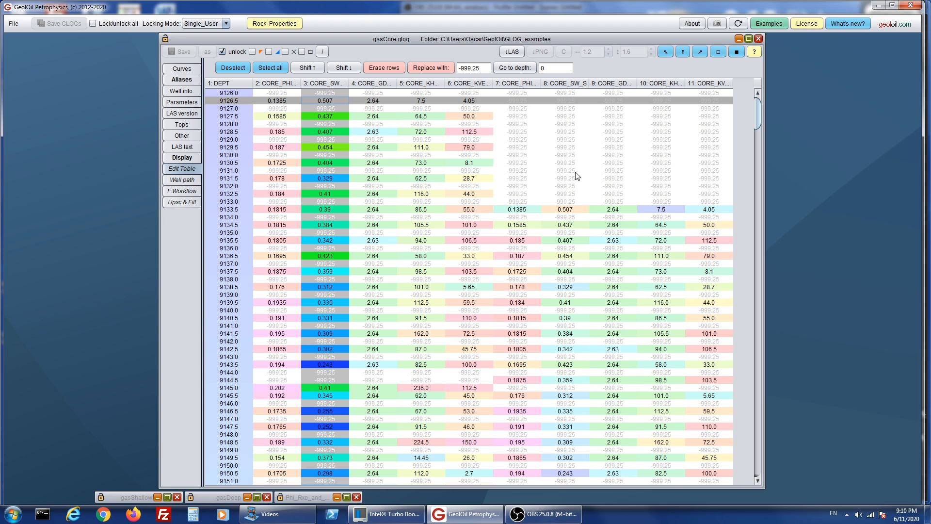
pyautogui.click(567, 210)
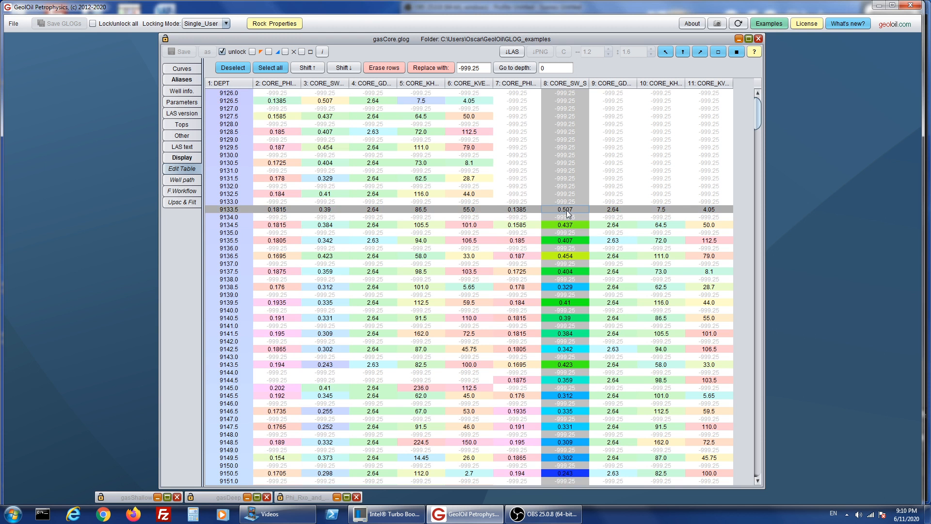
pyautogui.click(663, 149)
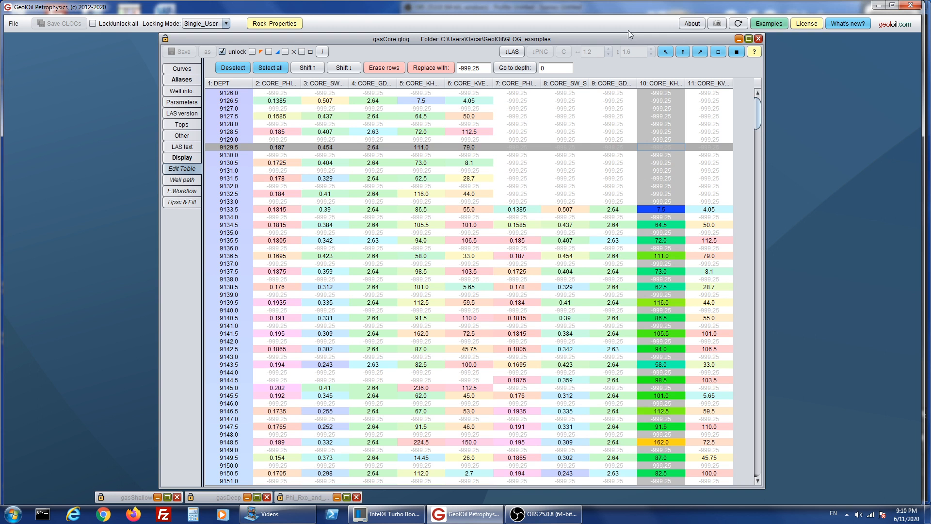
pyautogui.click(232, 69)
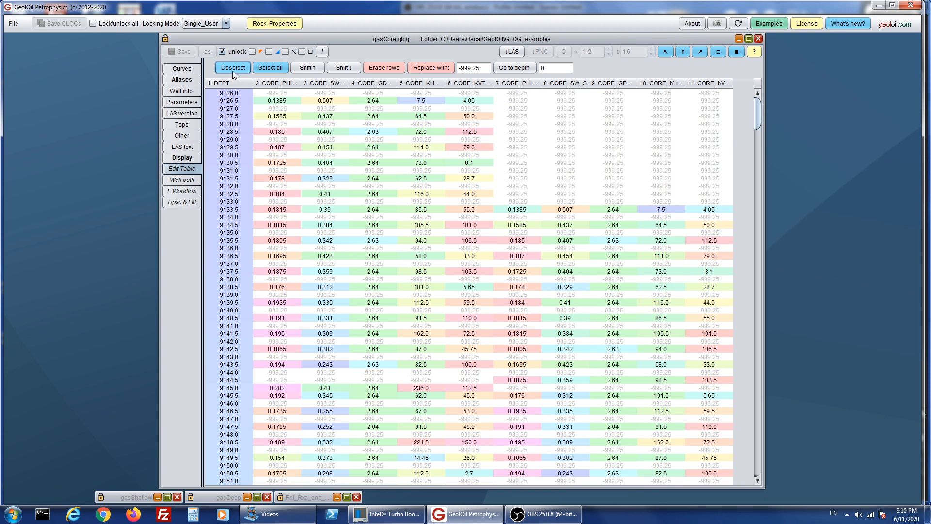
# Show the gasCore log plot again, minimize it, and restore the gasShallow and gasDeep plots side by side.
pyautogui.click(181, 158)
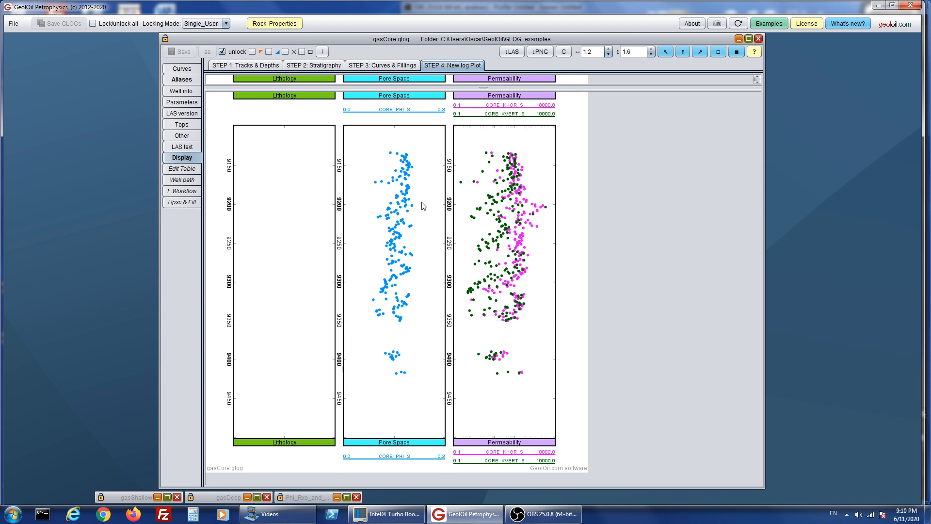
pyautogui.click(738, 39)
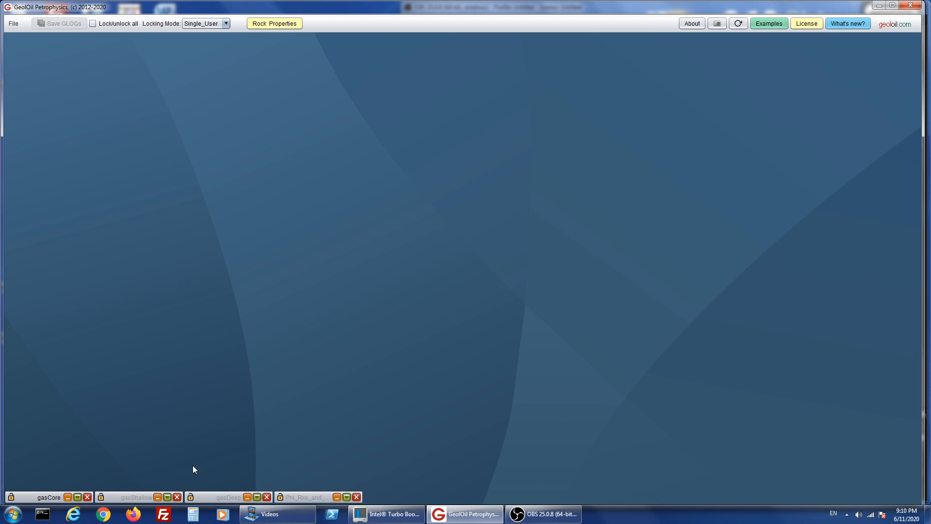
pyautogui.click(164, 499)
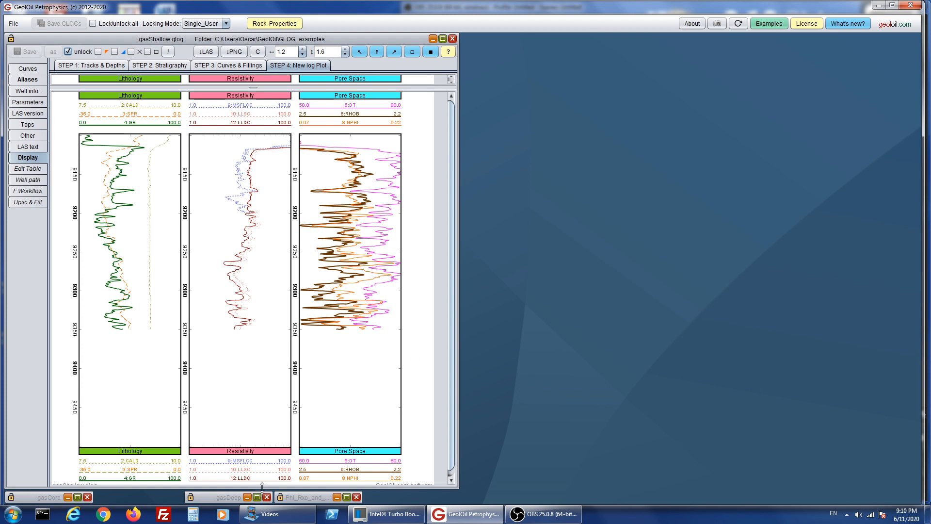
pyautogui.click(248, 497)
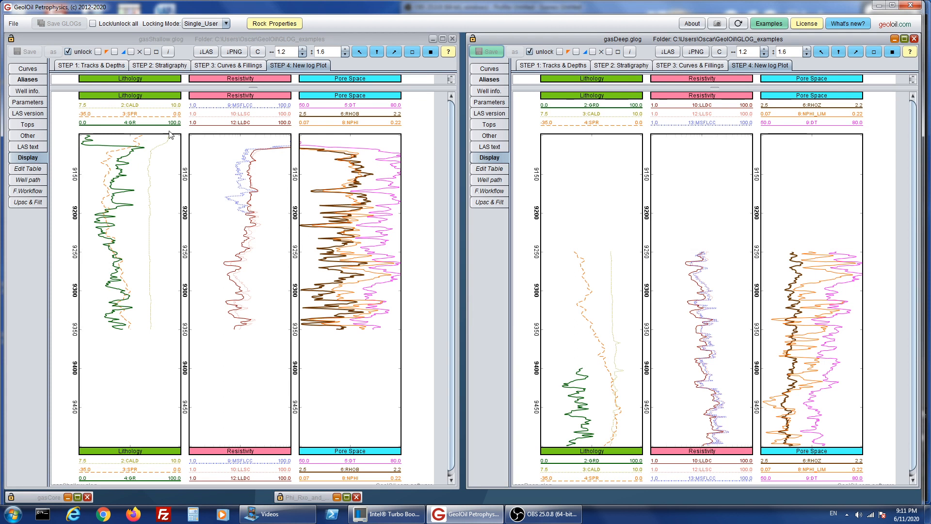
pyautogui.click(201, 42)
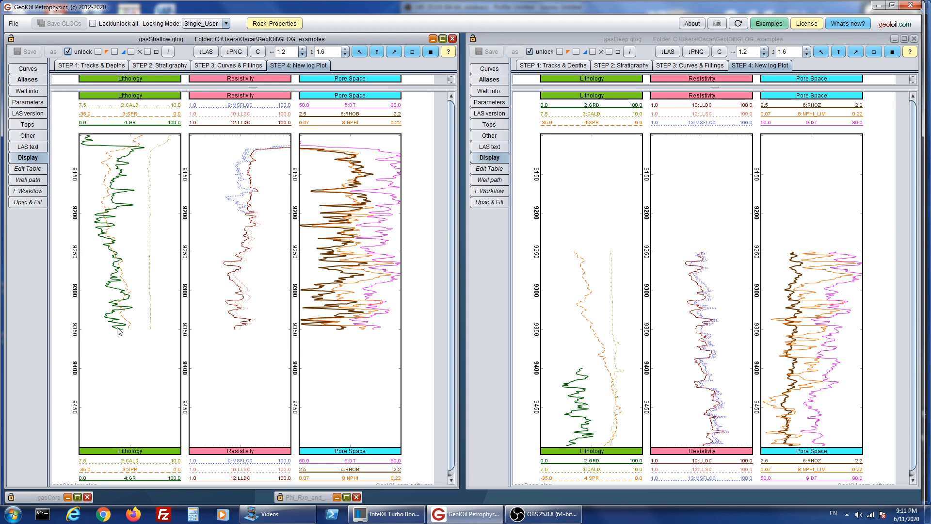
# Review the gasShallow curve list and the GR and DT columns of its data table, clearing any selections.
pyautogui.click(29, 68)
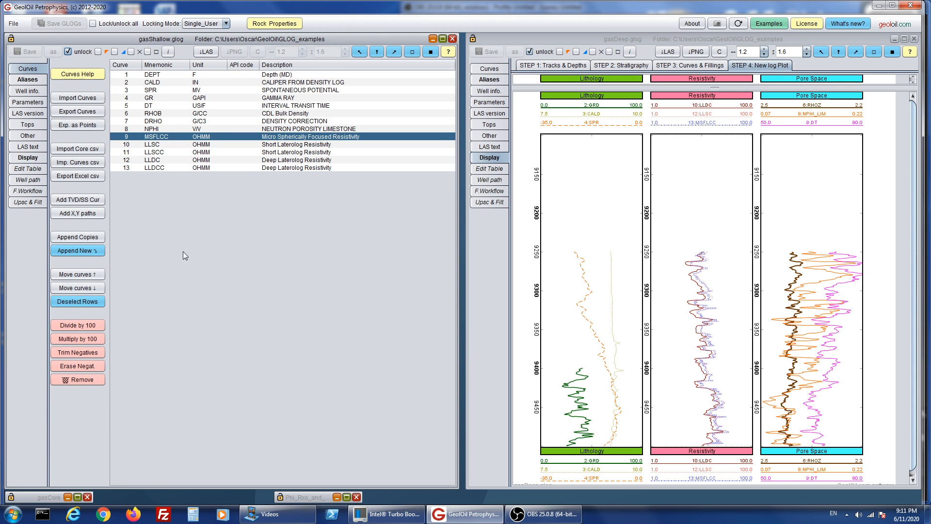
pyautogui.click(91, 305)
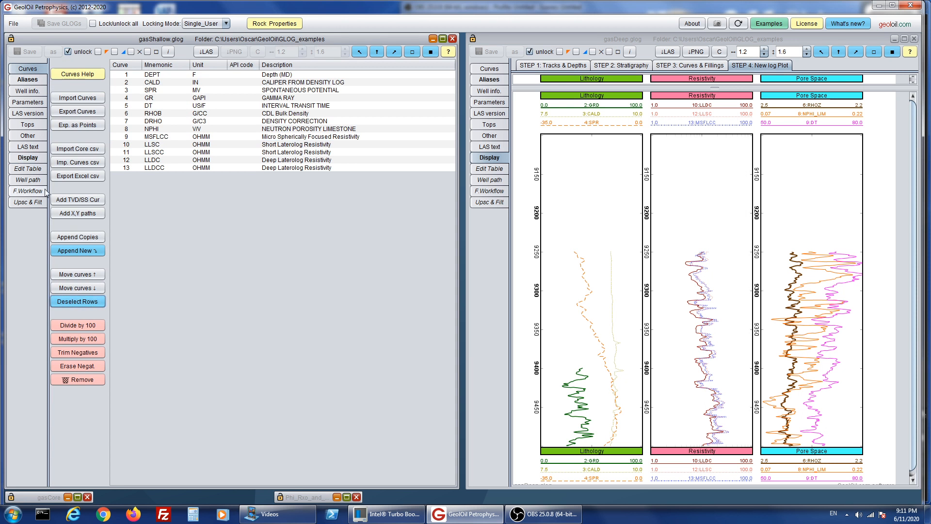
pyautogui.click(34, 169)
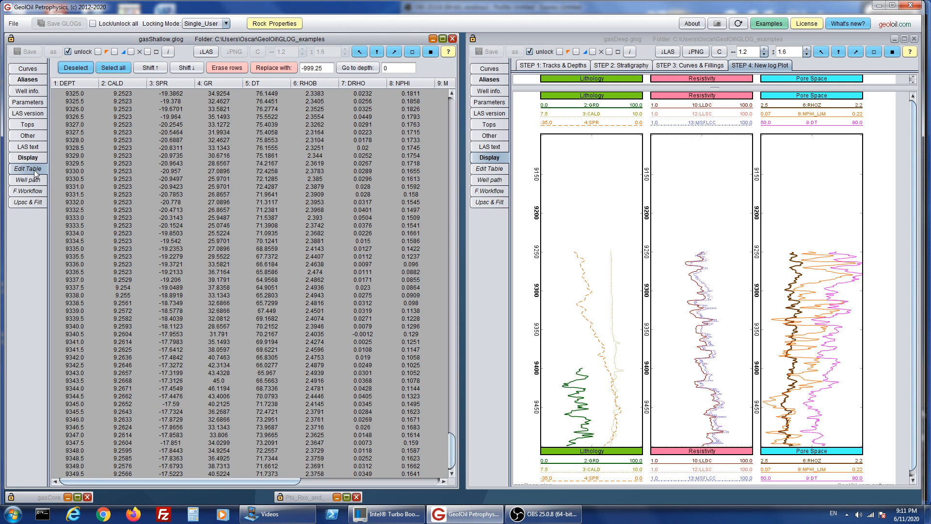
pyautogui.click(82, 67)
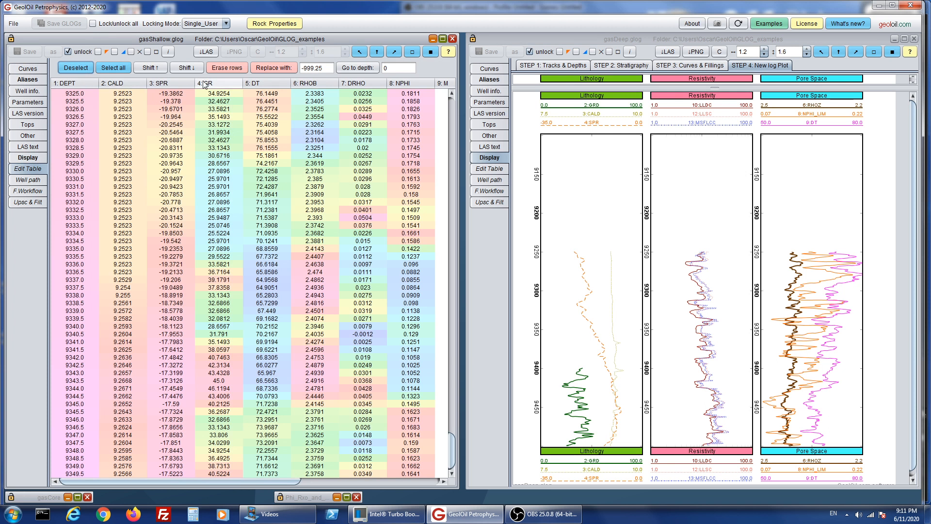
pyautogui.click(220, 94)
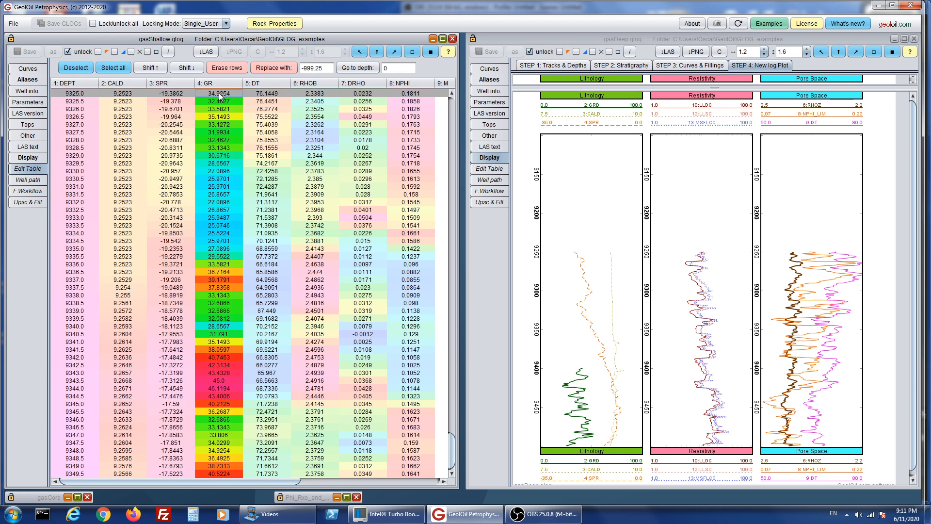
pyautogui.click(278, 122)
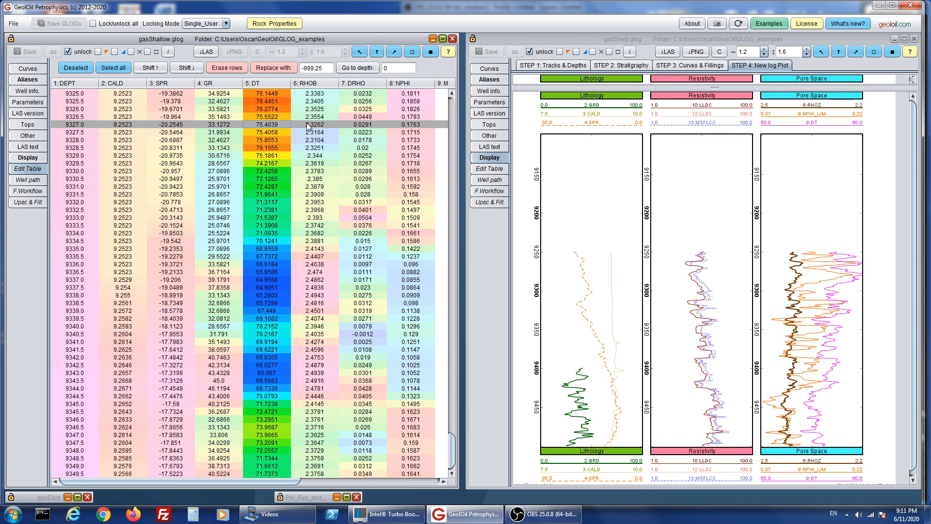
pyautogui.click(77, 68)
# Return gasShallow to its log plot and read the Lithology track values in gasDeep near 9400 and along gasShallow's caliper curve.
pyautogui.click(30, 158)
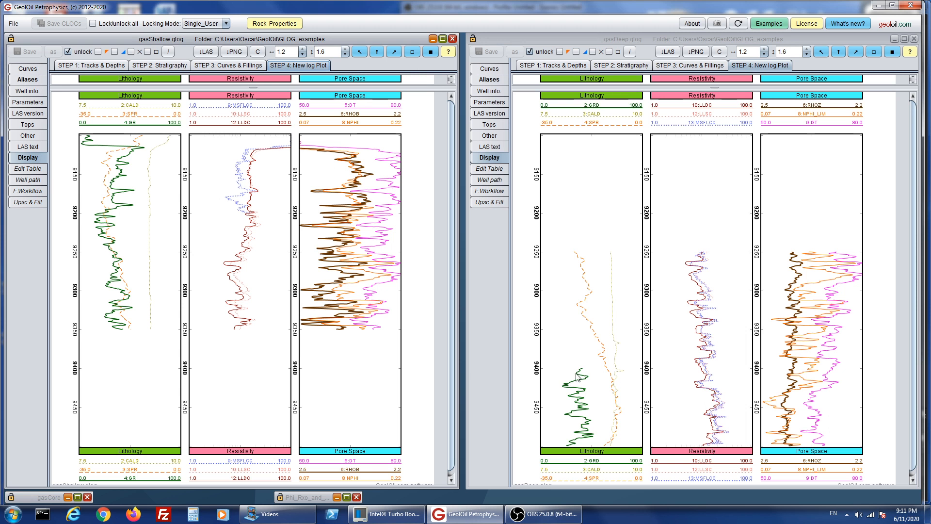
pyautogui.click(613, 372)
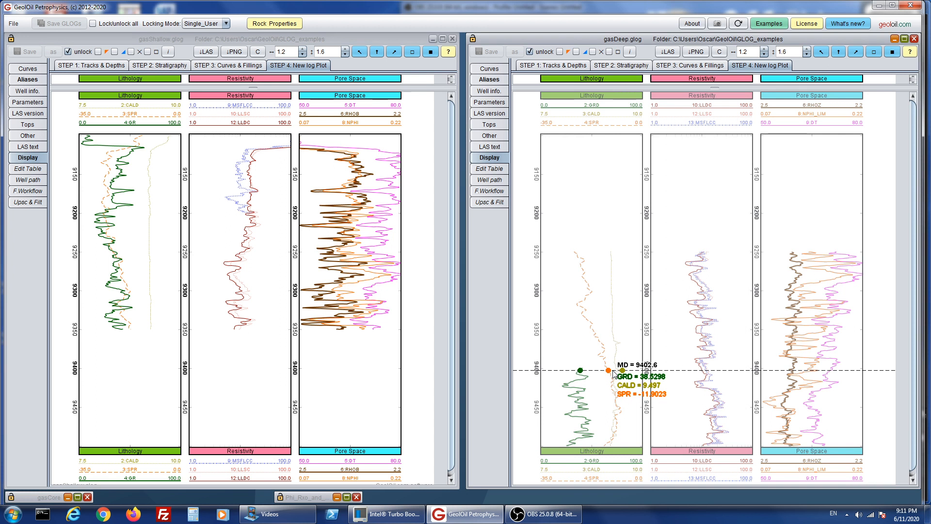
pyautogui.click(614, 374)
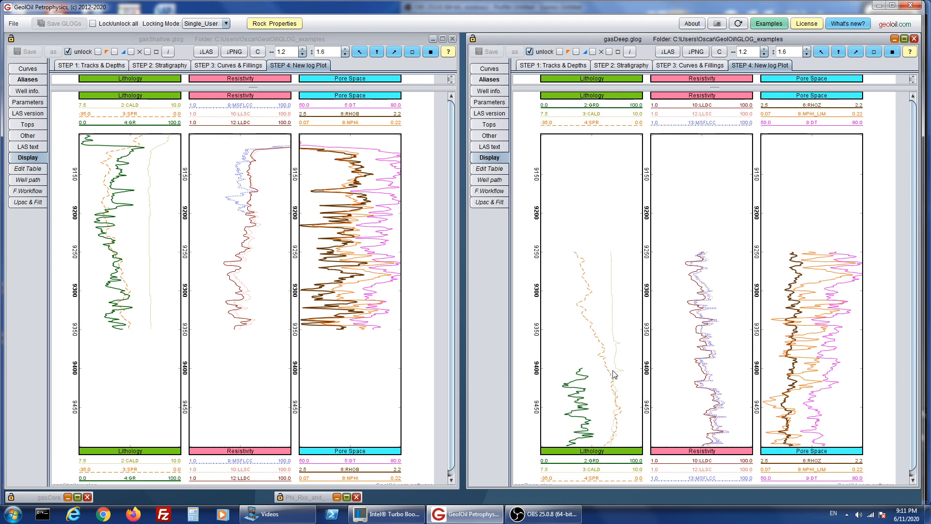
pyautogui.click(150, 251)
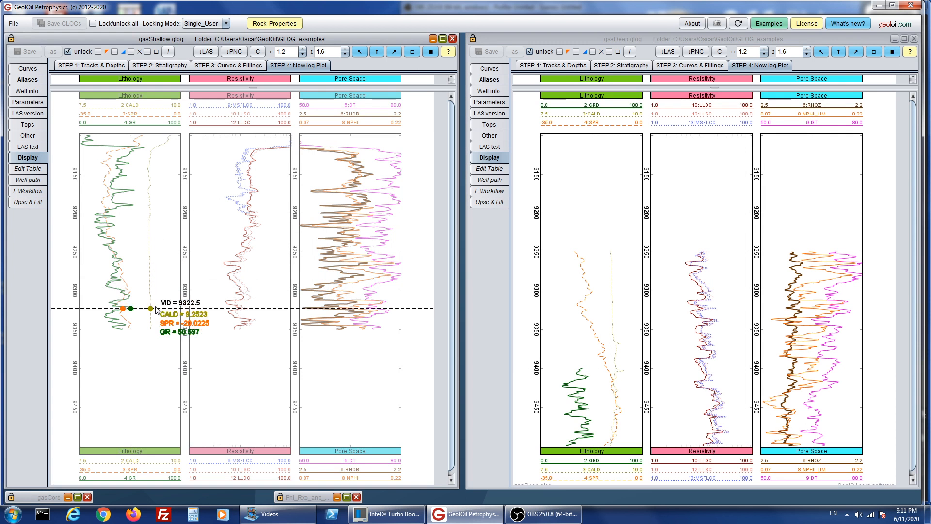
pyautogui.click(158, 332)
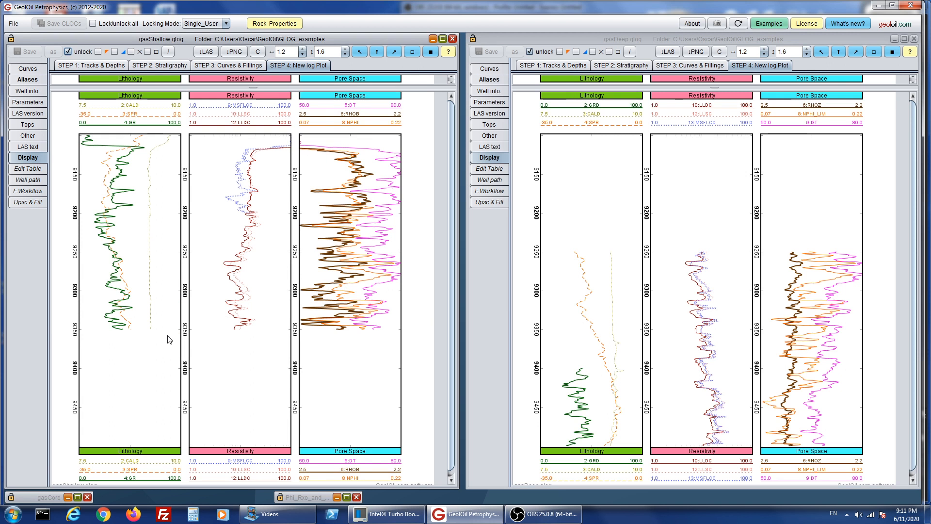
# Examine the depth gap between the gasShallow and gasDeep gamma ray curves, and gasShallow's porosity curves near the top of the log.
pyautogui.click(127, 333)
pyautogui.moveTo(127, 333); pyautogui.dragTo(129, 367)
pyautogui.moveTo(592, 372); pyautogui.dragTo(609, 335)
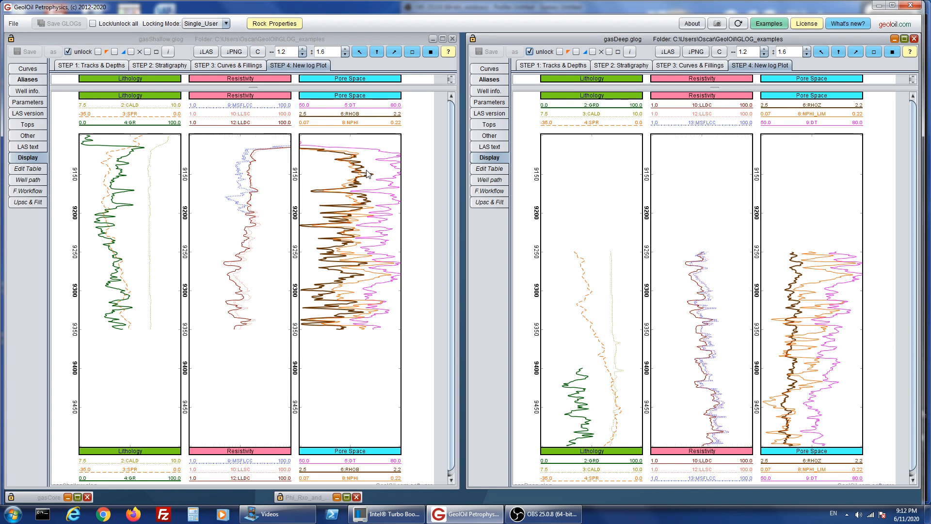
pyautogui.click(361, 154)
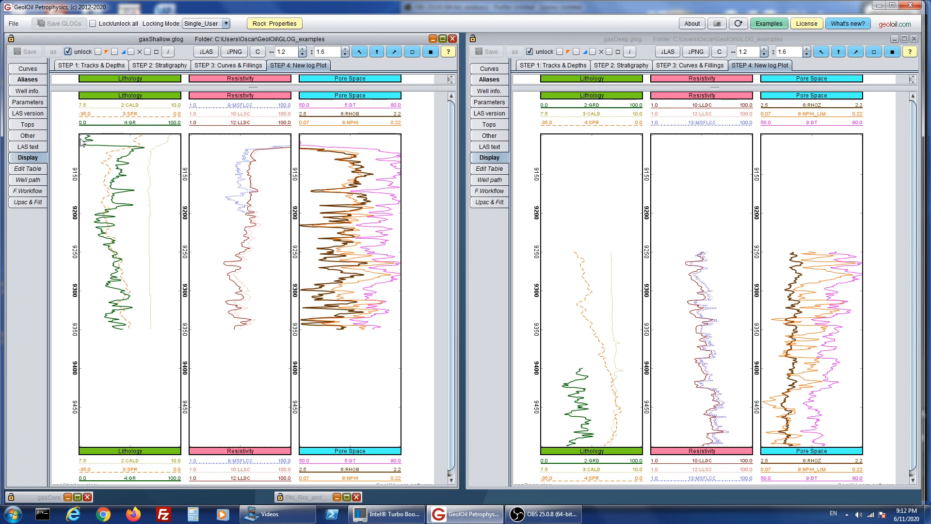
# Compare the depth intervals covered by the gasShallow and gasDeep curves, tracing where gasDeep's curves start and gasShallow's end.
pyautogui.moveTo(67, 144); pyautogui.dragTo(70, 335)
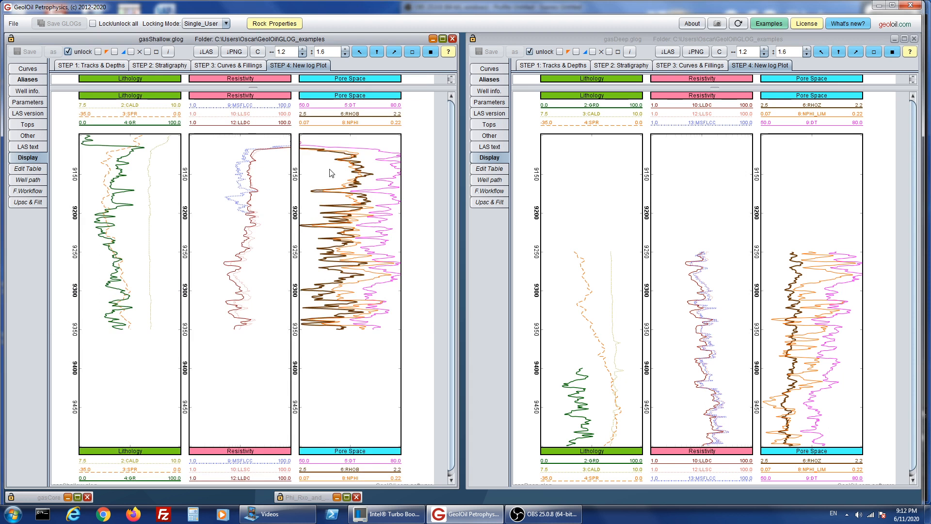
pyautogui.moveTo(332, 173); pyautogui.dragTo(330, 186)
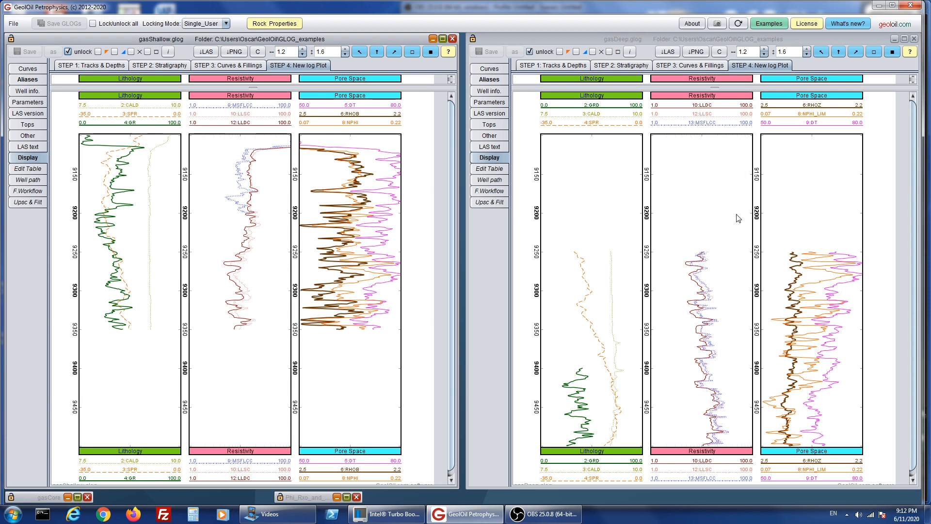
pyautogui.moveTo(528, 250); pyautogui.dragTo(531, 375)
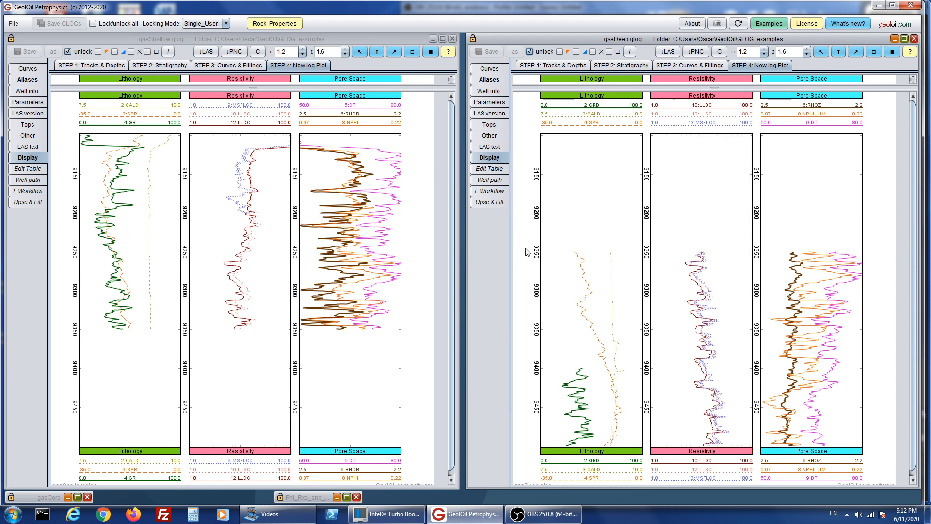
pyautogui.moveTo(528, 249); pyautogui.dragTo(518, 334)
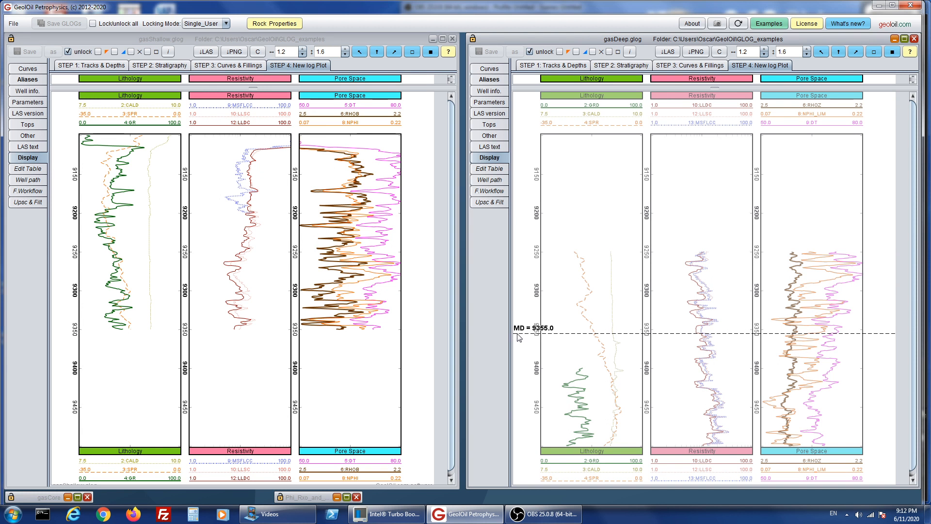
pyautogui.moveTo(518, 334); pyautogui.dragTo(529, 253)
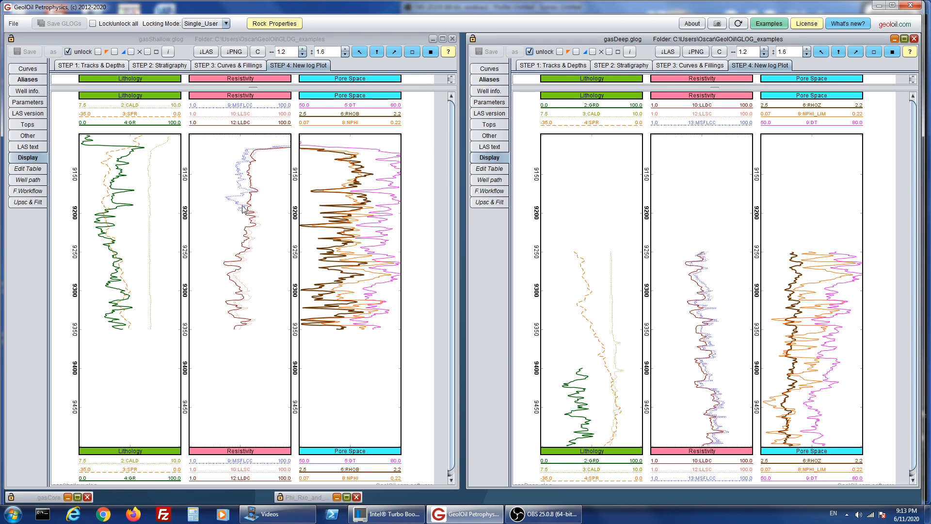
# Examine the upper interval of gasShallow that gasDeep does not cover, from the top of its reliable curves downward.
pyautogui.click(103, 151)
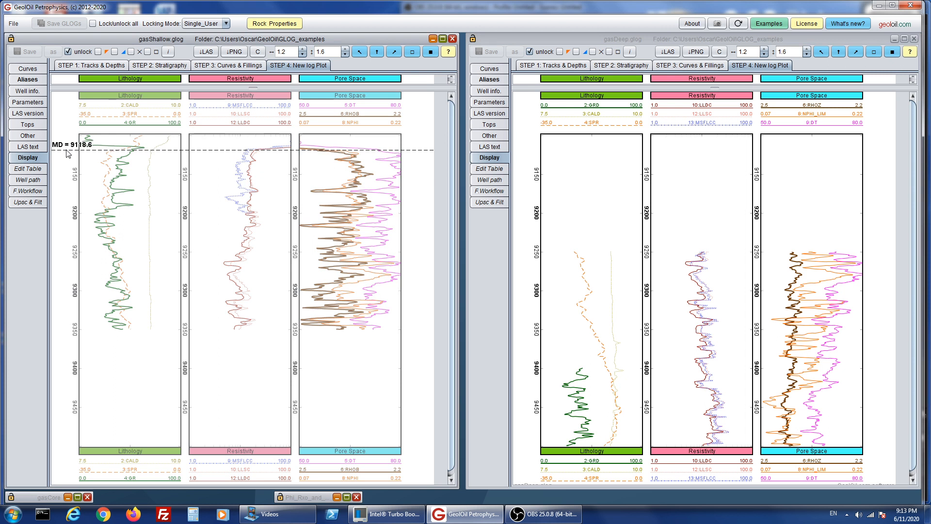
pyautogui.moveTo(221, 153); pyautogui.dragTo(214, 244)
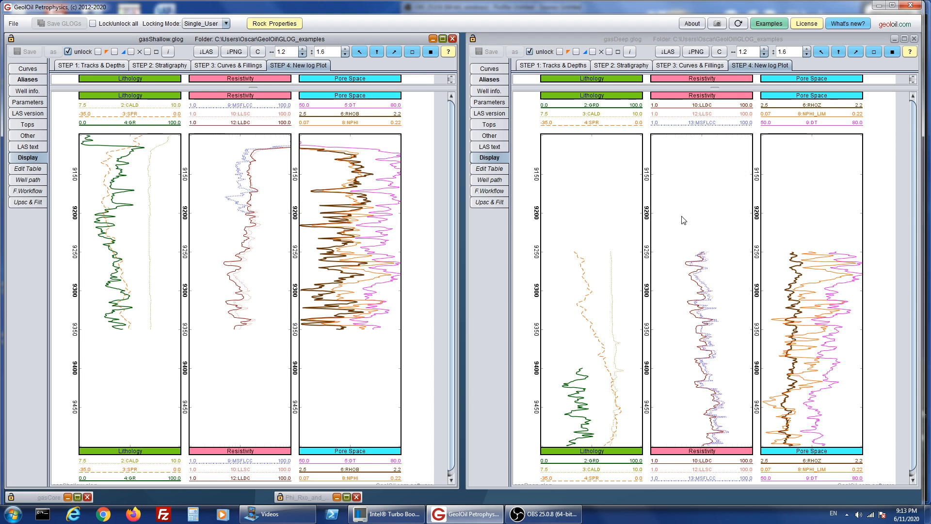
pyautogui.moveTo(73, 217); pyautogui.dragTo(64, 214)
# Minimize gasShallow and gasDeep, and review the Phi_Rxo_and_Gas_DTF log plot before minimizing it too.
pyautogui.click(433, 39)
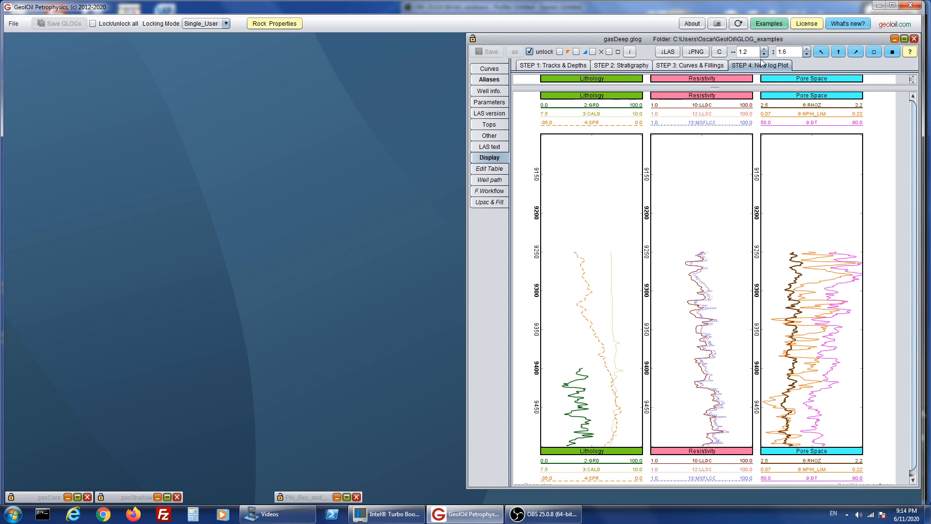
pyautogui.click(896, 42)
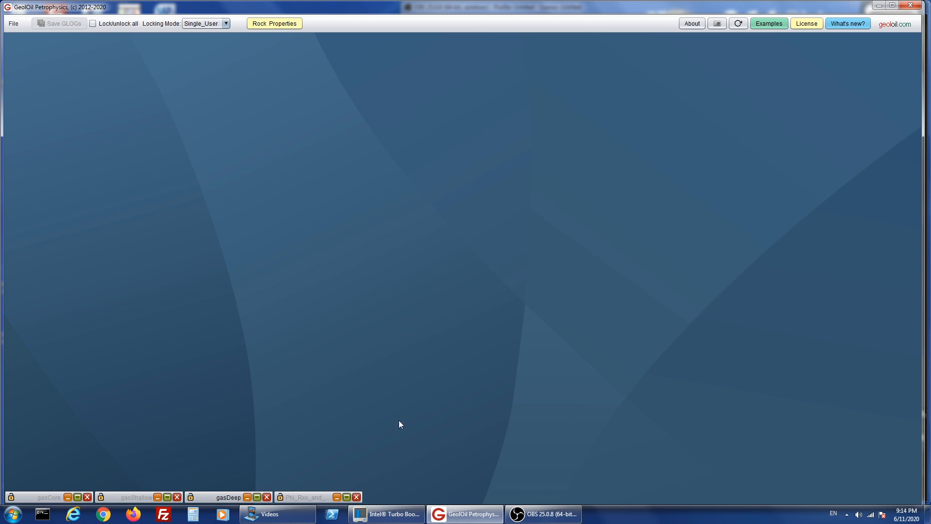
pyautogui.click(337, 495)
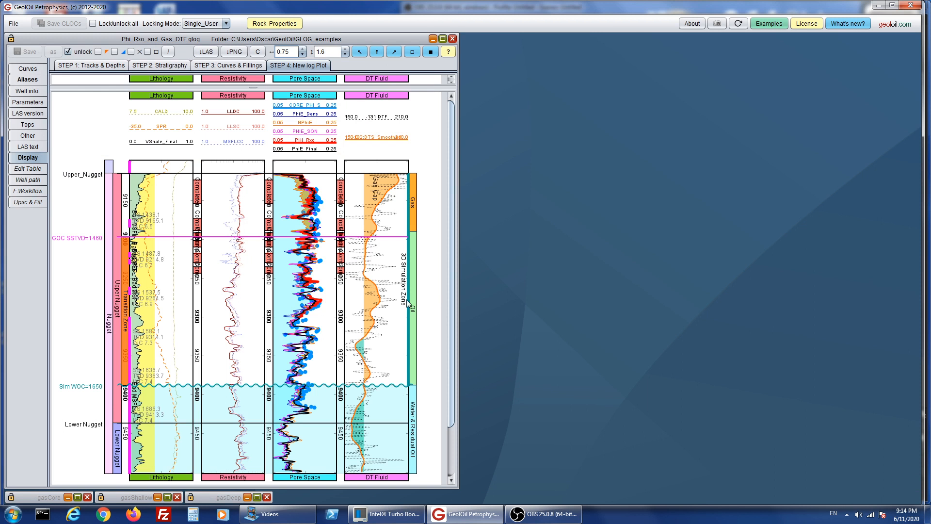
pyautogui.moveTo(453, 194); pyautogui.dragTo(472, 166)
pyautogui.click(432, 39)
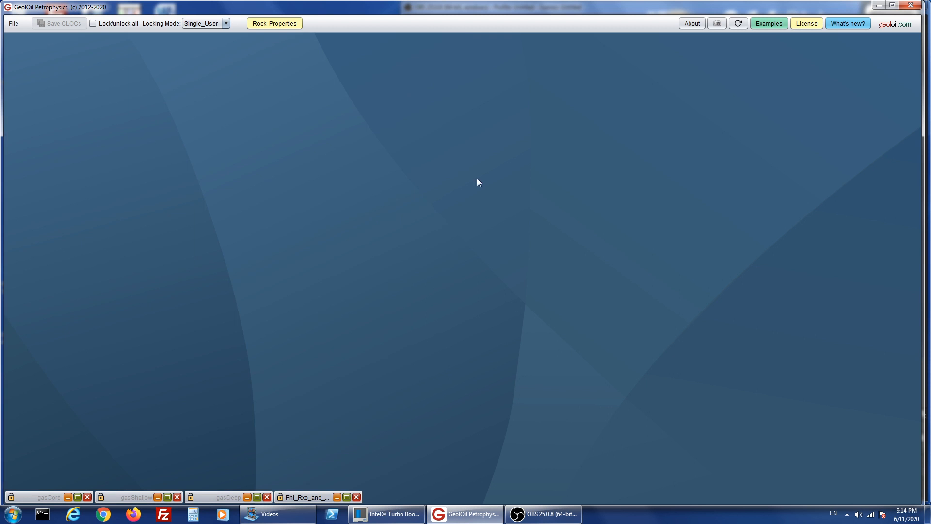
# Restore gasCore and title the first function in its functions workflow "PhiCore Linear Interpol".
pyautogui.click(69, 498)
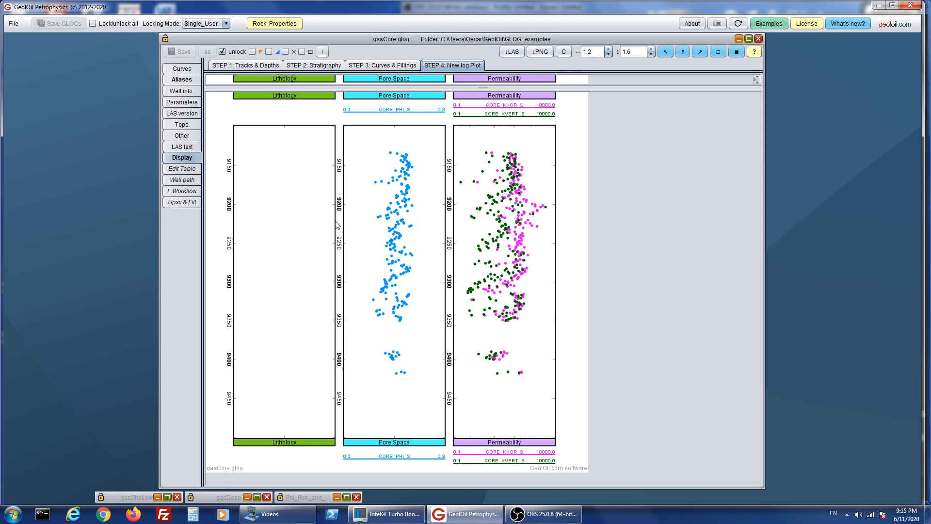
pyautogui.click(183, 191)
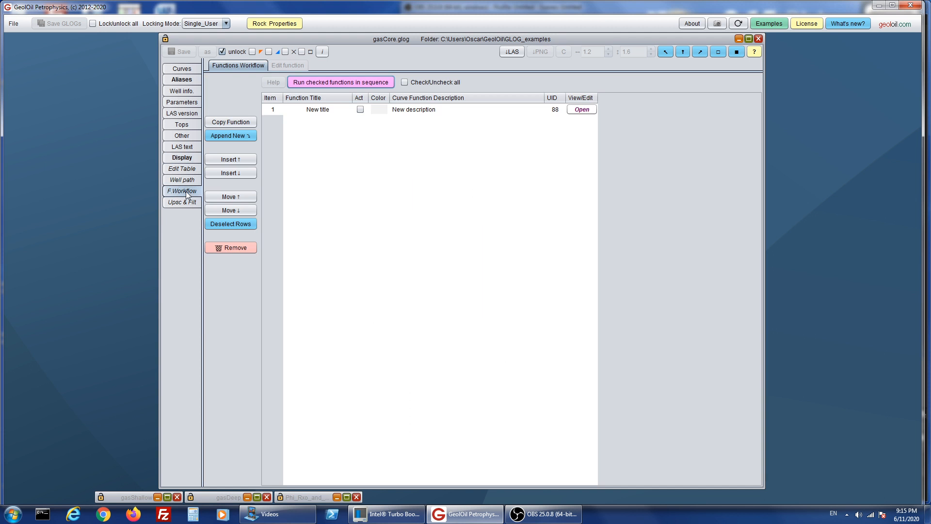
pyautogui.doubleClick(326, 110)
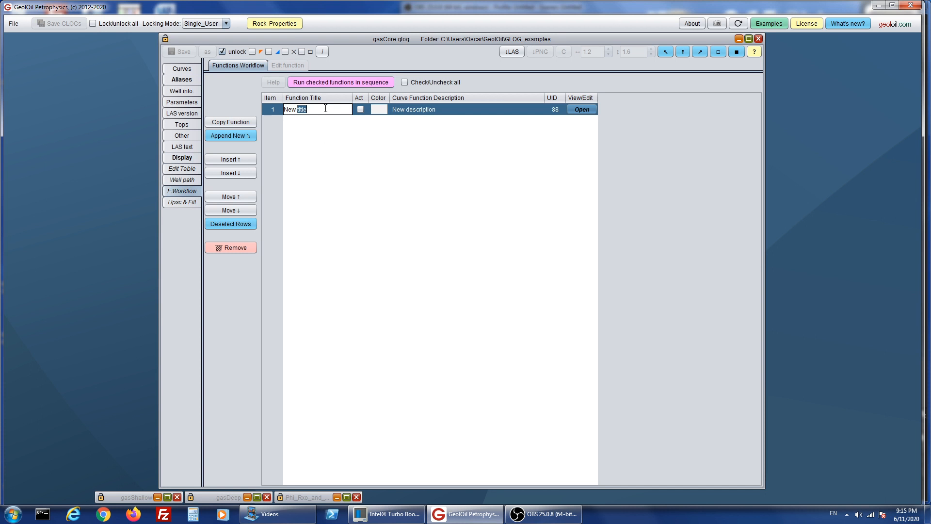
pyautogui.press('BackSpace')
pyautogui.press('BackSpace')
pyautogui.press('BackSpace')
pyautogui.press('BackSpace')
pyautogui.press('BackSpace')
pyautogui.press('Return')
# Open the PhiCore Linear Interpol function and define its output curve with mnemonic PhiCoreLinear and units V/V.
pyautogui.click(582, 110)
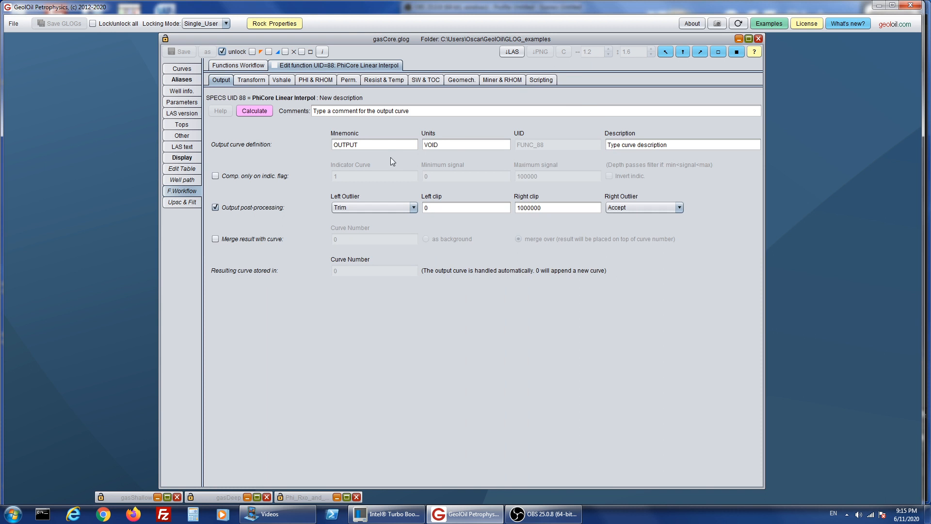
pyautogui.click(389, 145)
pyautogui.press('BackSpace')
pyautogui.press('BackSpace')
pyautogui.press('BackSpace')
pyautogui.press('BackSpace')
pyautogui.press('BackSpace')
pyautogui.click(464, 145)
pyautogui.press('BackSpace')
pyautogui.press('BackSpace')
pyautogui.press('BackSpace')
pyautogui.press('BackSpace')
pyautogui.write('V')
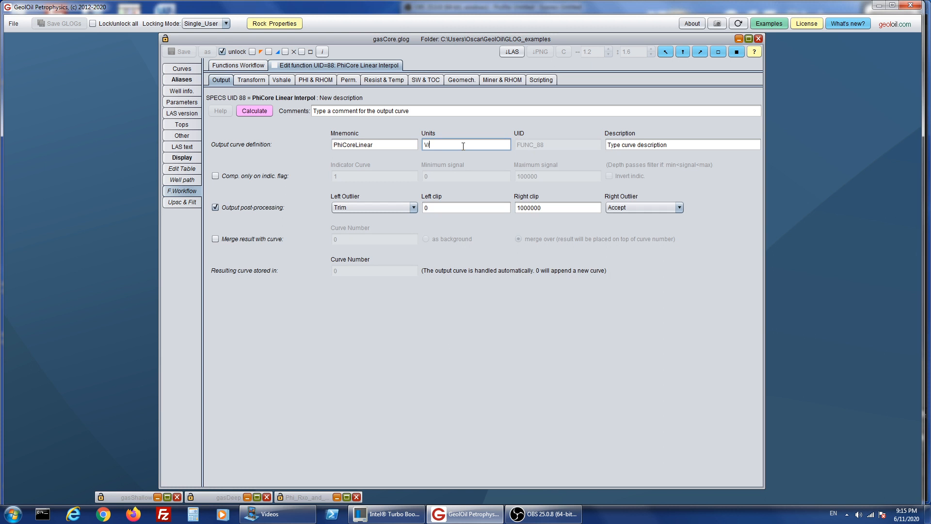
pyautogui.write('/V')
# Replace the output curve's description with "Linearly interpolated core porosity".
pyautogui.click(693, 146)
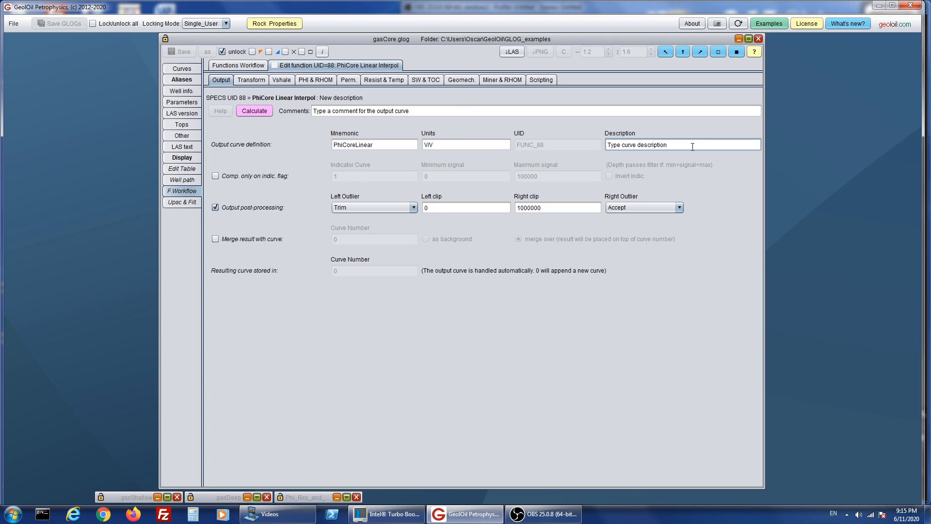
pyautogui.press('BackSpace')
pyautogui.press('BackSpace')
pyautogui.press('BackSpace')
pyautogui.press('BackSpace')
pyautogui.press('BackSpace')
pyautogui.press('BackSpace')
pyautogui.press('BackSpace')
pyautogui.press('BackSpace')
pyautogui.press('BackSpace')
pyautogui.press('BackSpace')
pyautogui.press('BackSpace')
pyautogui.press('BackSpace')
pyautogui.press('BackSpace')
pyautogui.press('BackSpace')
pyautogui.press('BackSpace')
pyautogui.press('BackSpace')
pyautogui.press('BackSpace')
pyautogui.press('BackSpace')
pyautogui.press('BackSpace')
pyautogui.press('BackSpace')
pyautogui.write('Libear Ily intyerpol')
pyautogui.press('BackSpace')
pyautogui.press('BackSpace')
pyautogui.press('BackSpace')
pyautogui.press('BackSpace')
pyautogui.press('BackSpace')
pyautogui.press('BackSpace')
pyautogui.write('erpolated core porosity')
# Review gasCore's curve list and the void rows in its data table near depths 9127, 9226 and 9233.
pyautogui.click(197, 72)
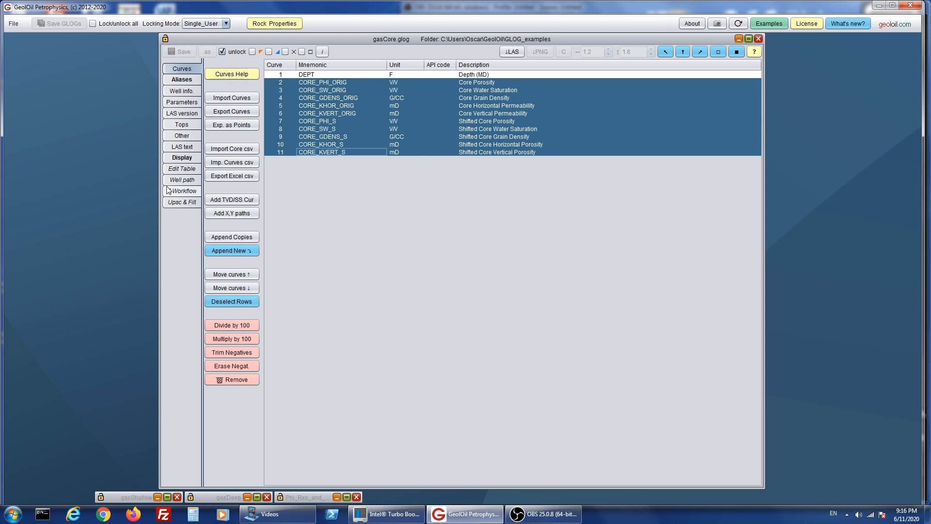
pyautogui.click(185, 170)
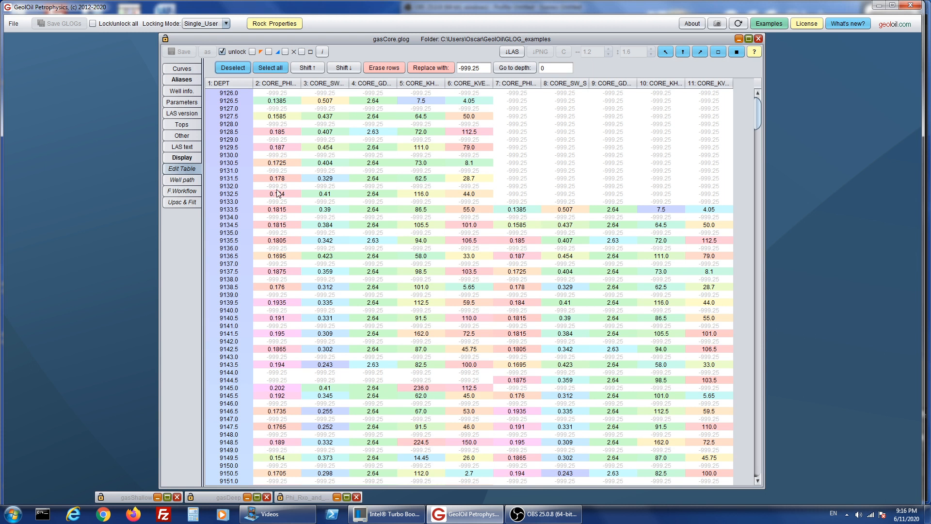
pyautogui.click(237, 101)
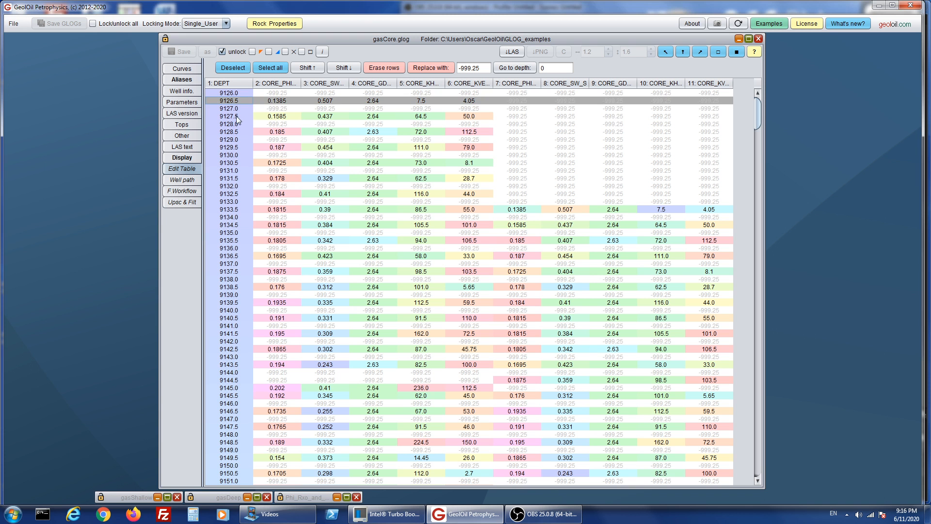
pyautogui.click(237, 115)
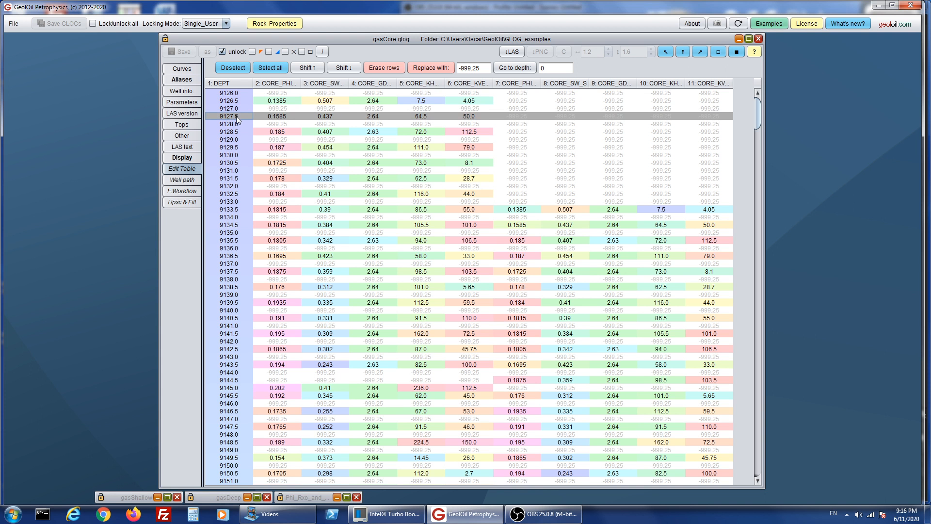
pyautogui.click(234, 109)
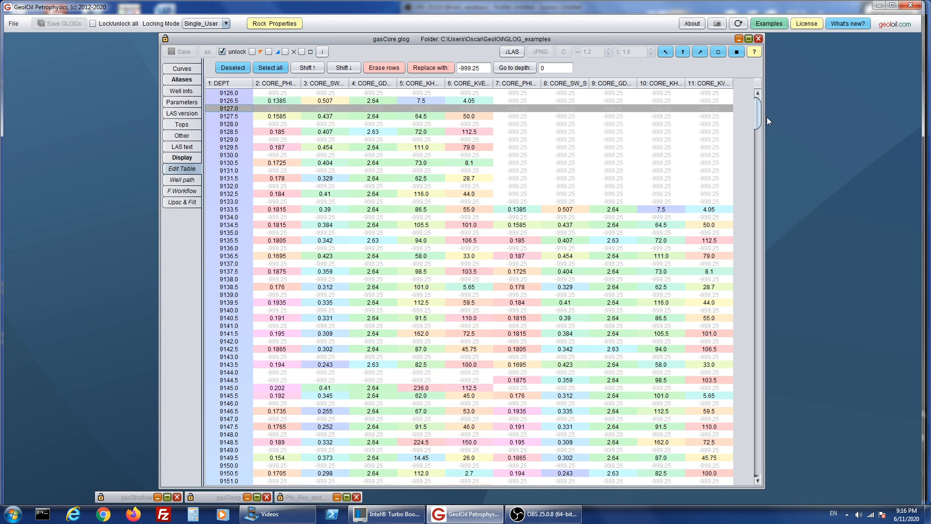
pyautogui.moveTo(753, 115); pyautogui.dragTo(752, 234)
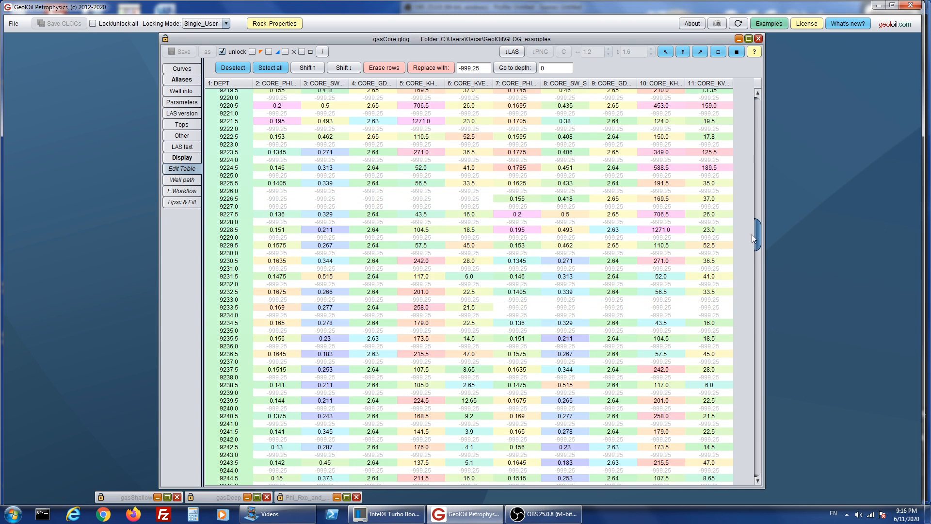
pyautogui.moveTo(278, 190); pyautogui.dragTo(231, 207)
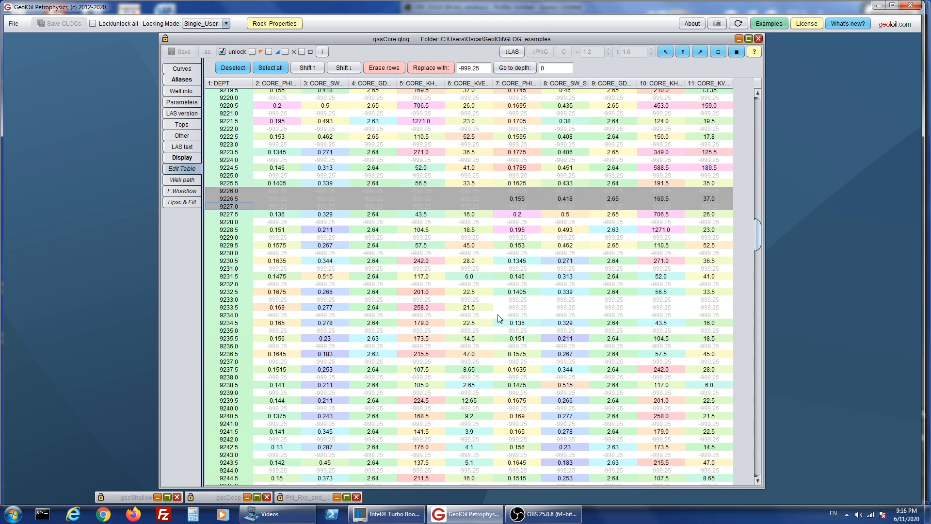
pyautogui.moveTo(230, 300); pyautogui.dragTo(228, 318)
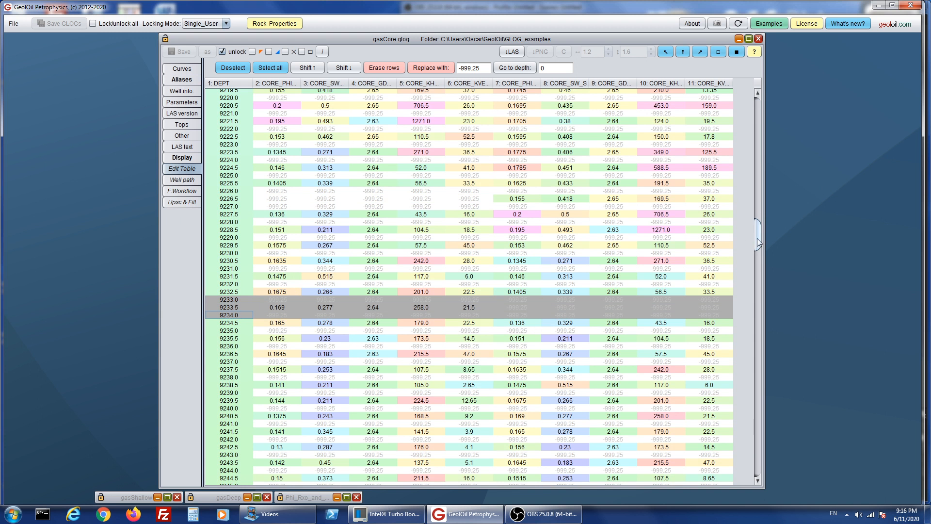
pyautogui.moveTo(758, 237); pyautogui.dragTo(753, 114)
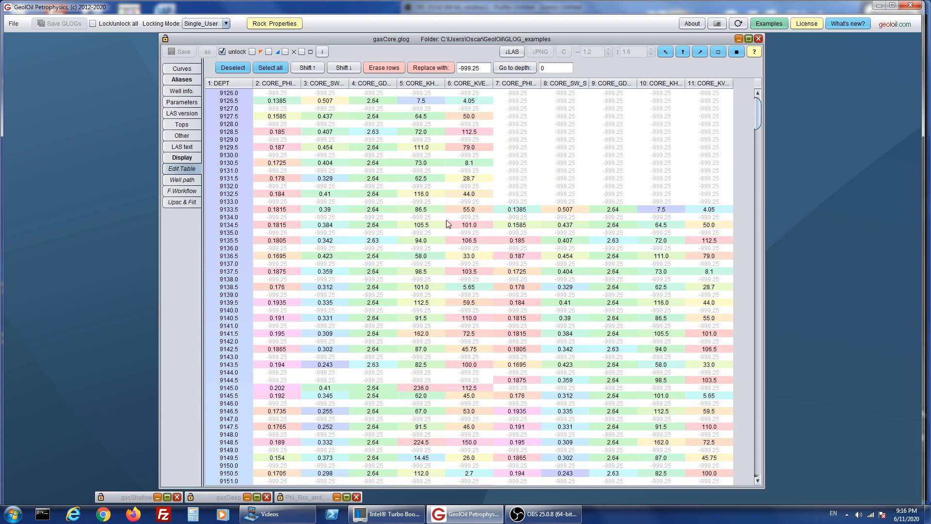
# Set the PhiCore Linear Interpol function to interpolate and fill void gaps in curve 7, and calculate the output curve.
pyautogui.click(190, 191)
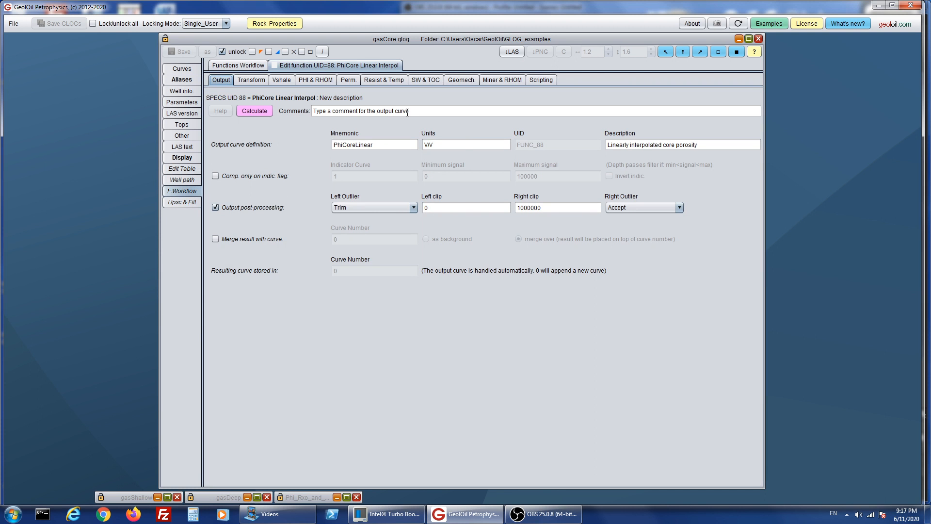
pyautogui.click(260, 81)
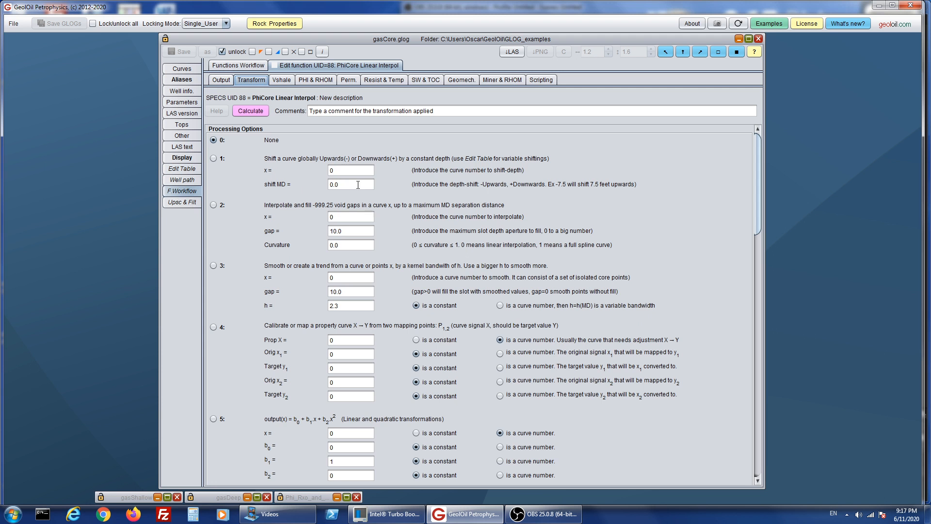
pyautogui.click(214, 205)
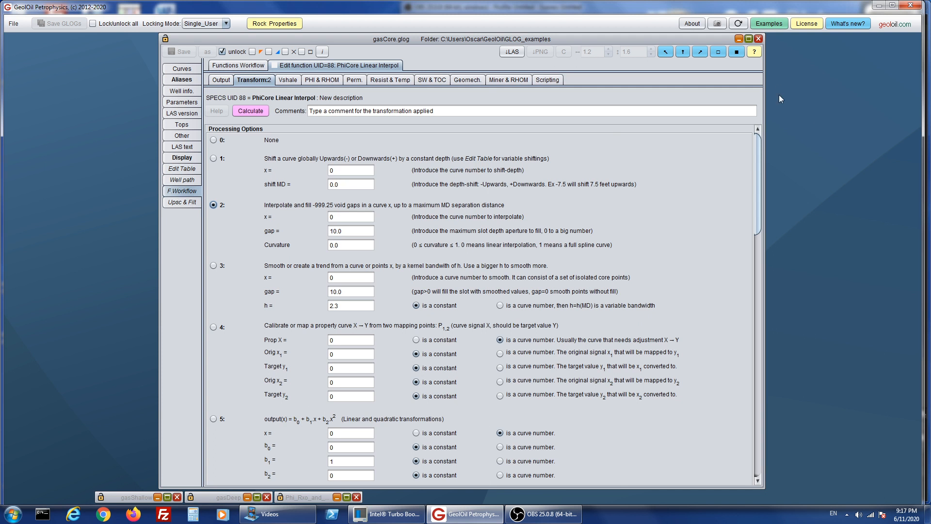
pyautogui.moveTo(753, 53)
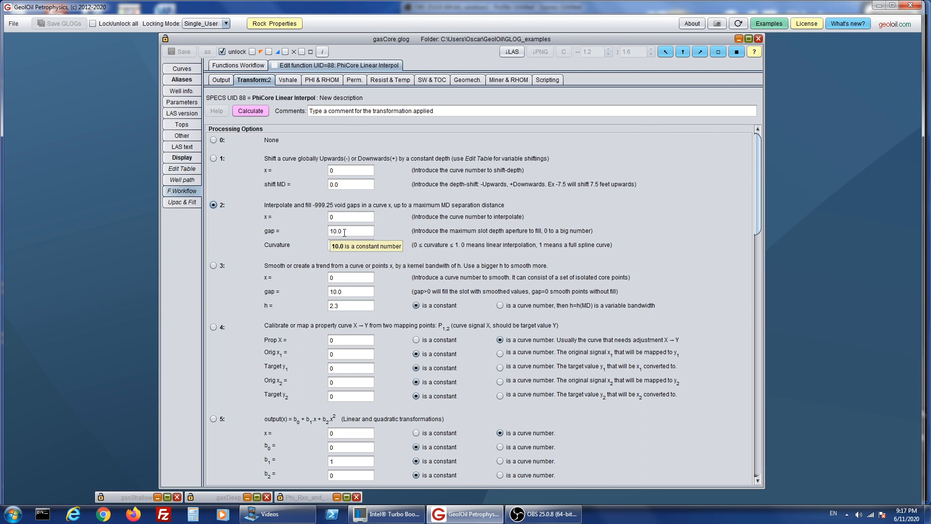
pyautogui.click(347, 217)
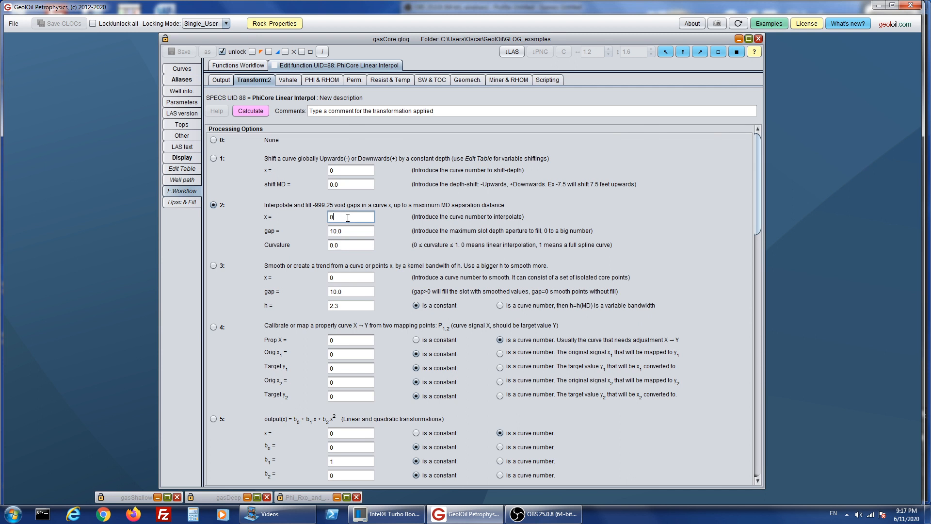
pyautogui.press('BackSpace')
pyautogui.write('7')
pyautogui.click(247, 111)
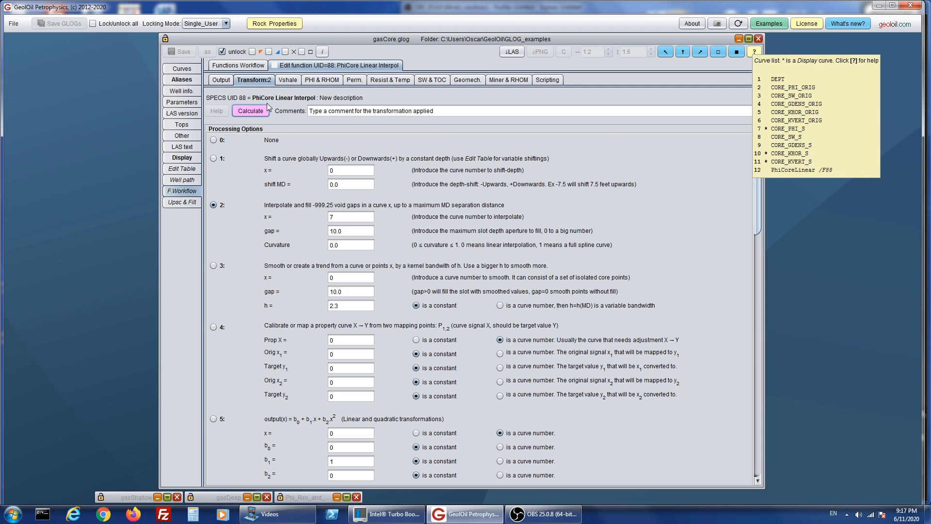
# Check the PhiCoreLinear output curve definition and return gasCore to its log plot.
pyautogui.click(221, 80)
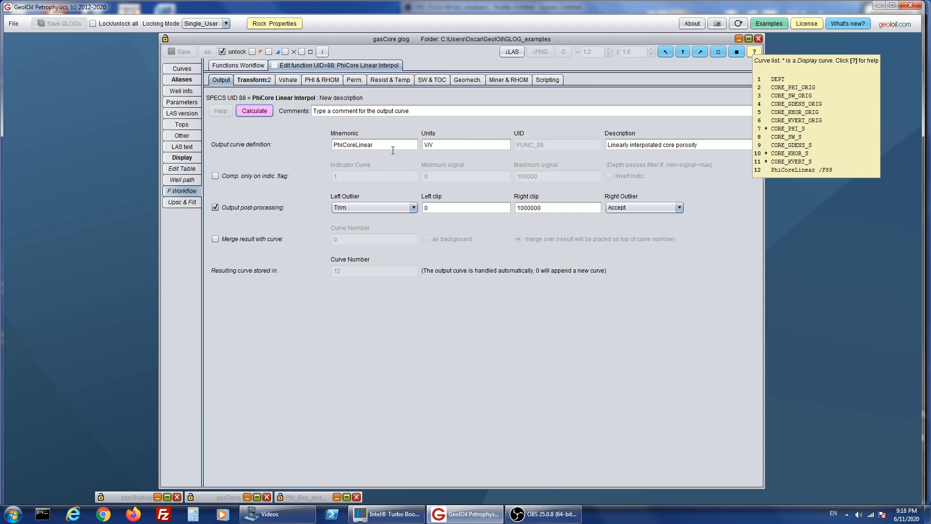
pyautogui.doubleClick(345, 141)
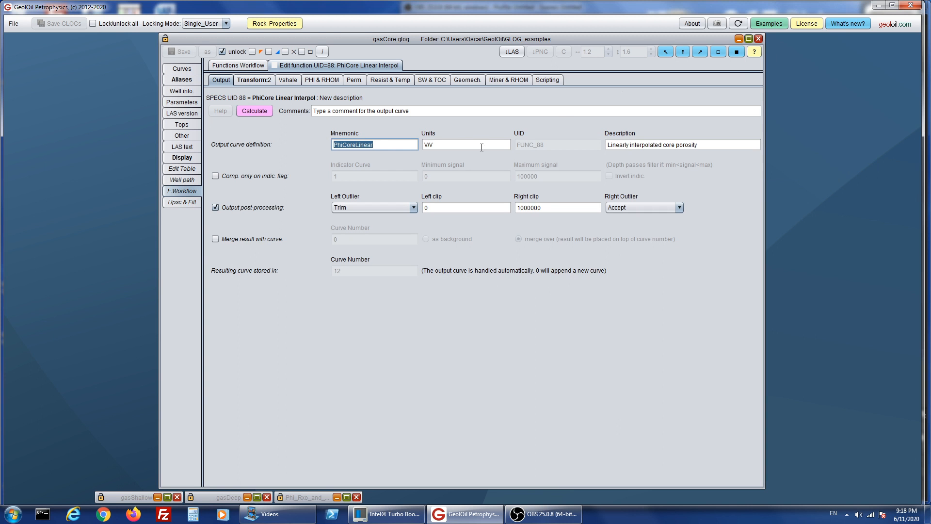
pyautogui.click(412, 147)
pyautogui.click(182, 160)
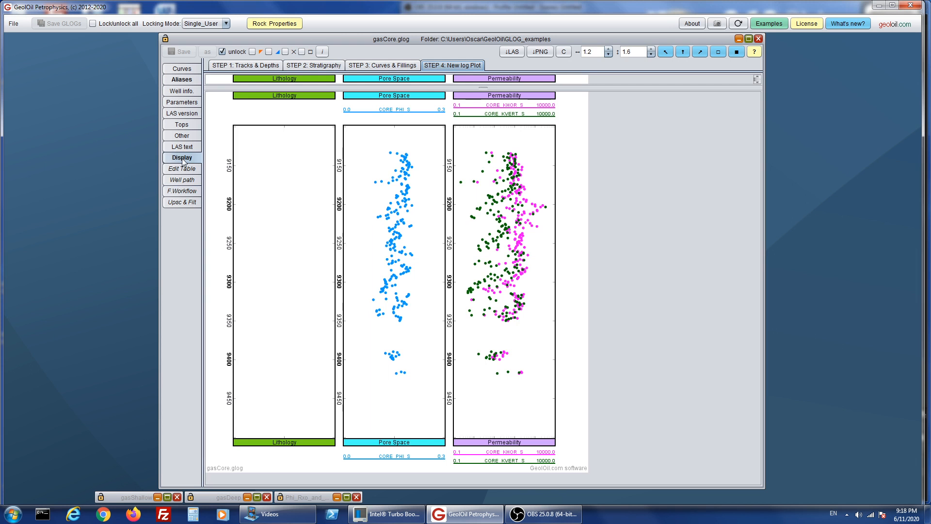
# Add the PhiCoreLinear curve to the Pore Space track in gasCore's track setup.
pyautogui.click(236, 66)
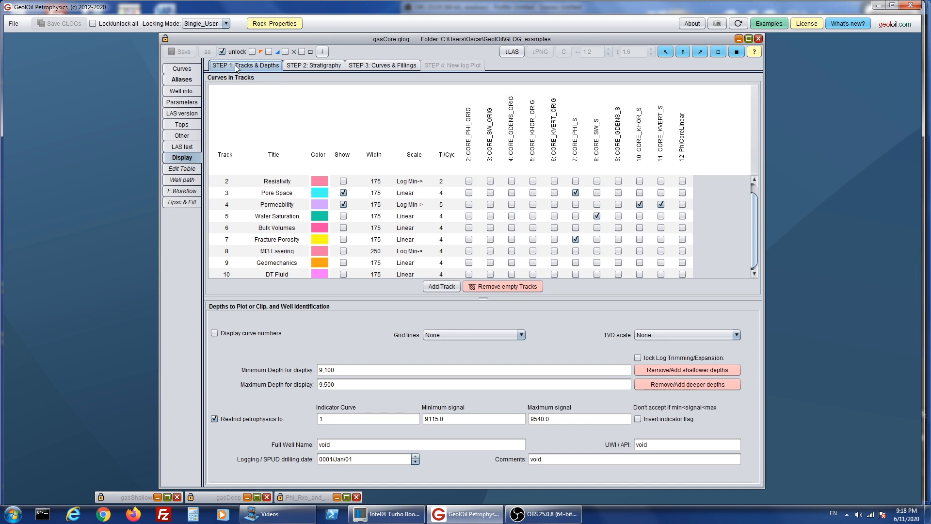
pyautogui.click(225, 193)
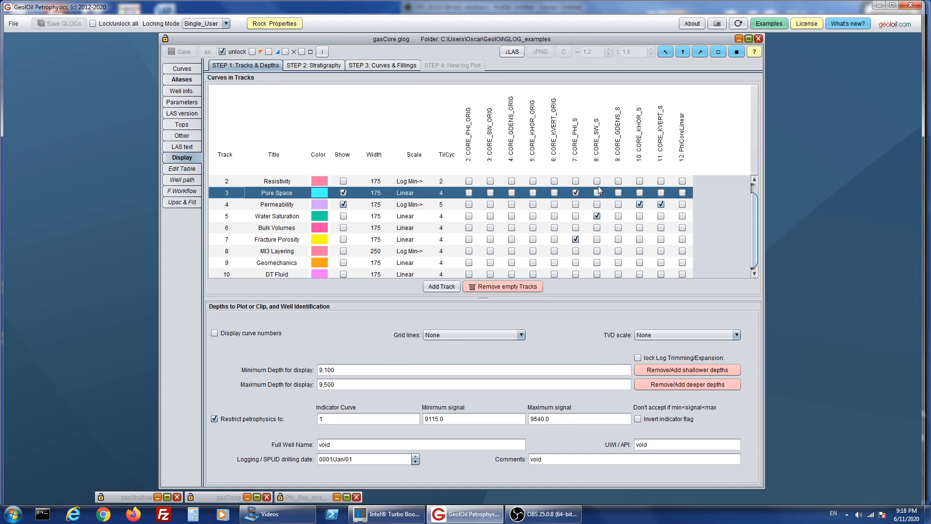
pyautogui.click(683, 193)
# Set the display colour of the PhiCoreLinear curve to red.
pyautogui.click(337, 68)
pyautogui.click(364, 66)
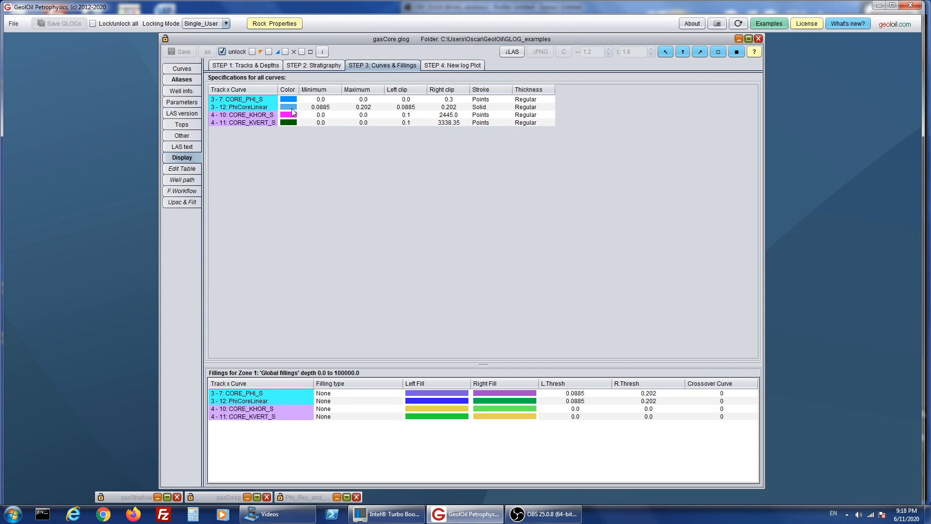
pyautogui.click(292, 108)
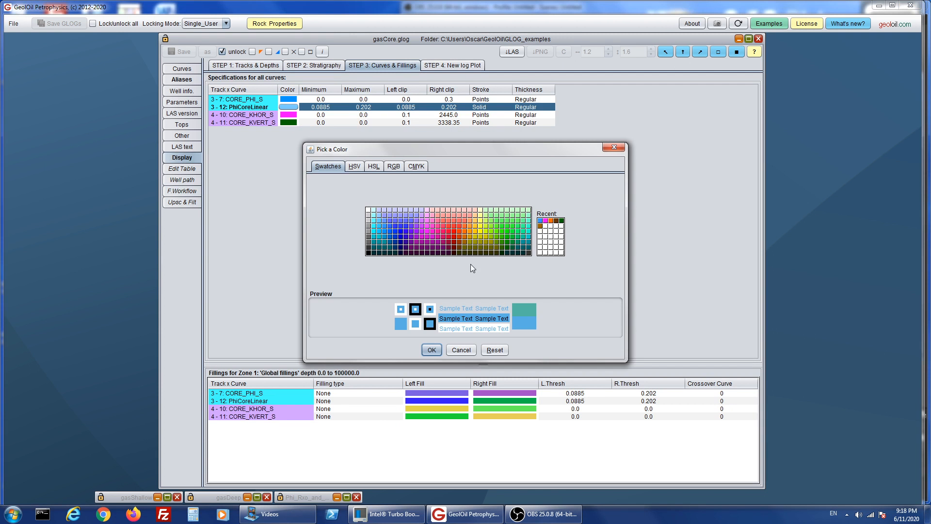
pyautogui.click(454, 235)
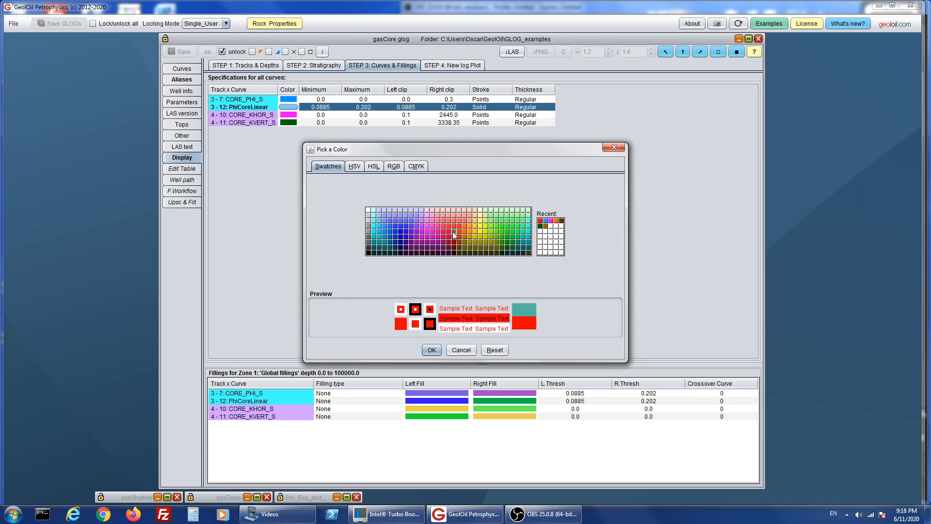
pyautogui.click(431, 349)
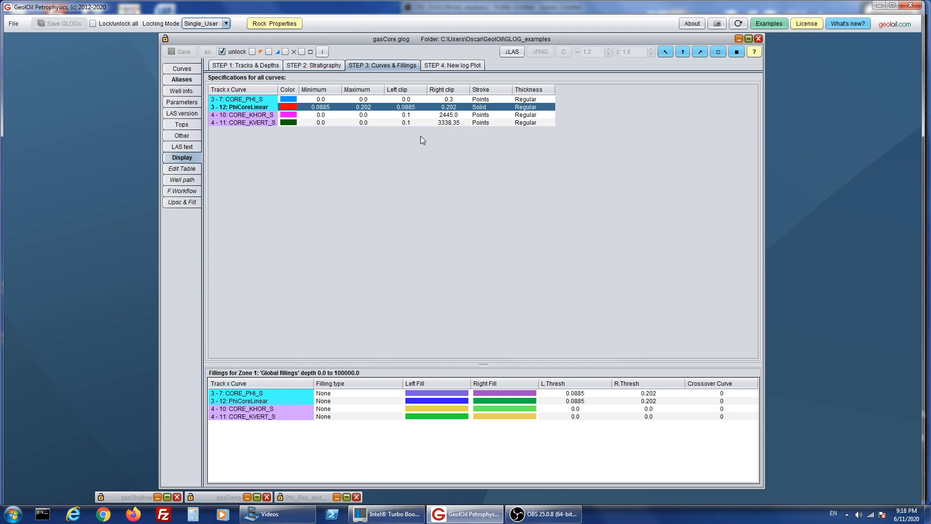
# Set PhiCoreLinear's left clip to 0 and its right clip to 0.3.
pyautogui.doubleClick(416, 107)
pyautogui.doubleClick(416, 106)
pyautogui.write('0')
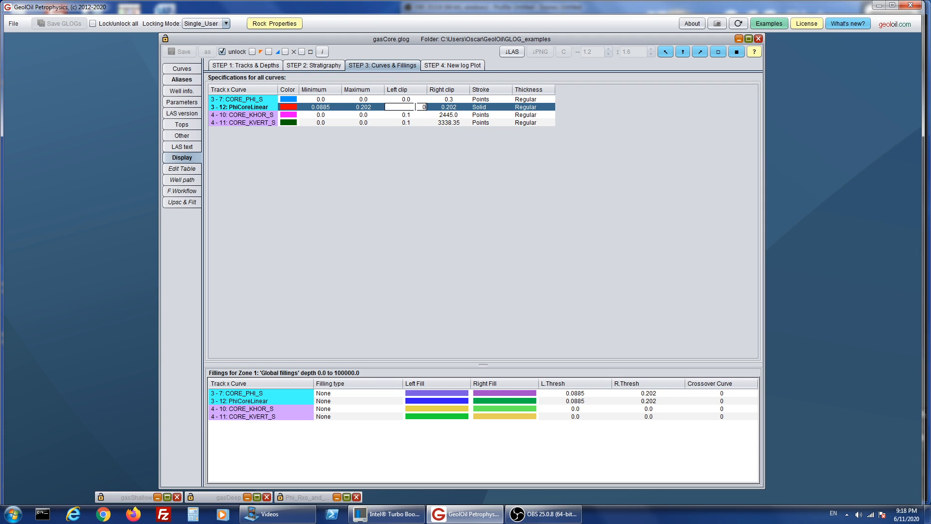
pyautogui.press('Return')
pyautogui.doubleClick(441, 108)
pyautogui.doubleClick(441, 108)
pyautogui.press('BackSpace')
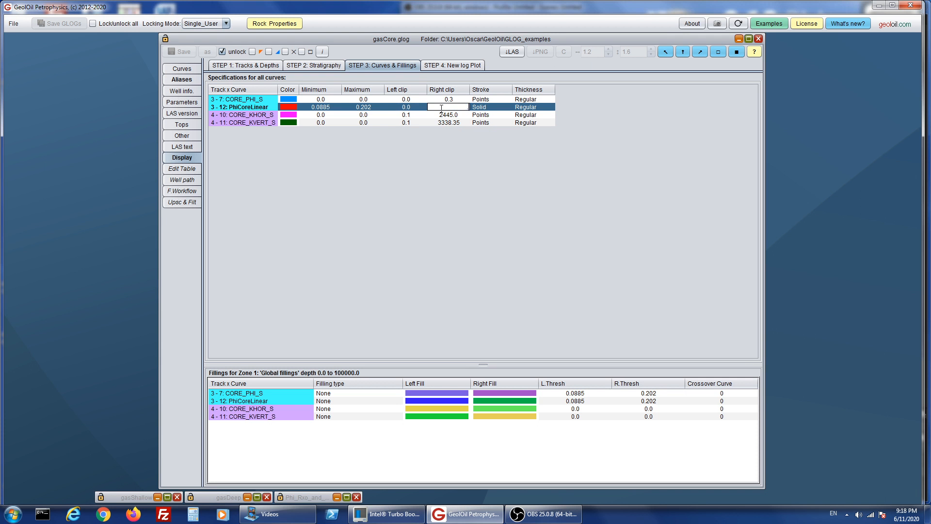
pyautogui.press('Return')
# Set PhiCoreLinear's line thickness to Thinnest and draw the new log plot.
pyautogui.click(535, 109)
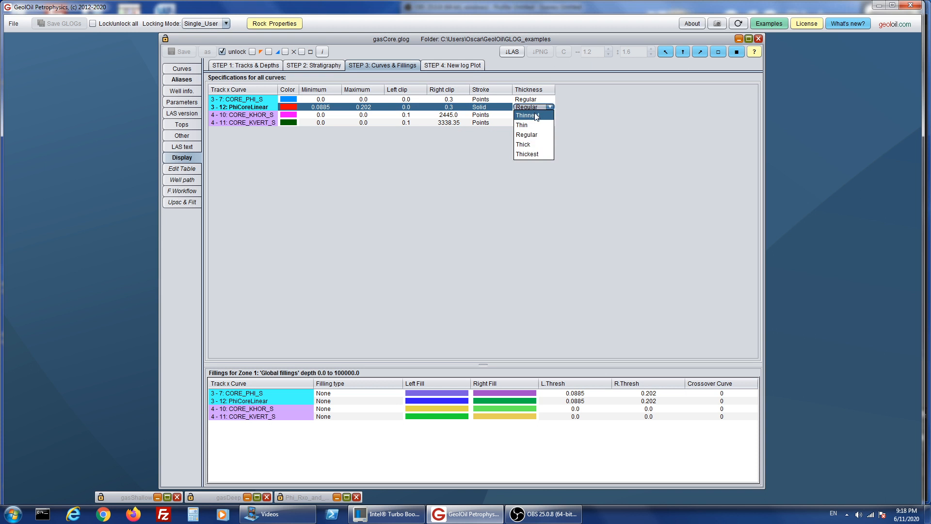
pyautogui.click(536, 116)
pyautogui.click(468, 67)
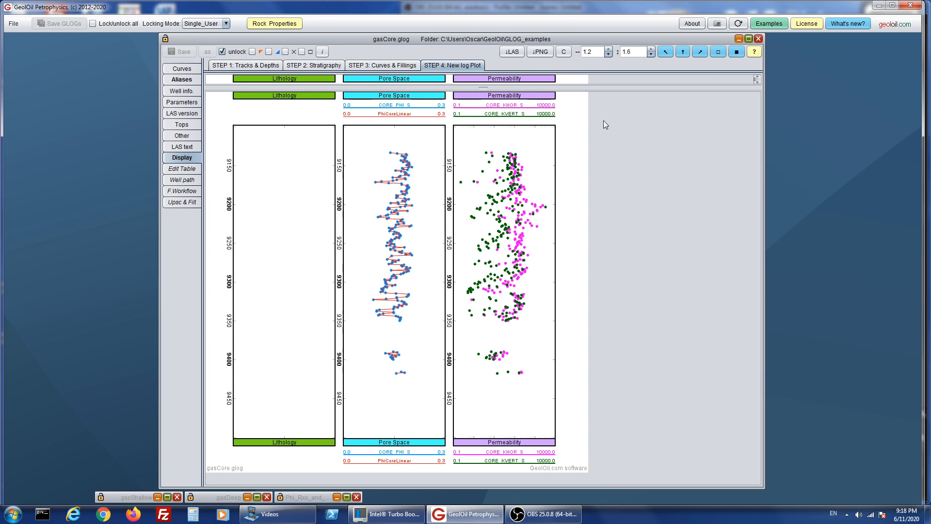
# Stretch the log plot to a vertical scale of 8 and examine how PhiCoreLinear joins the core points down to depth 9420.
pyautogui.click(651, 50)
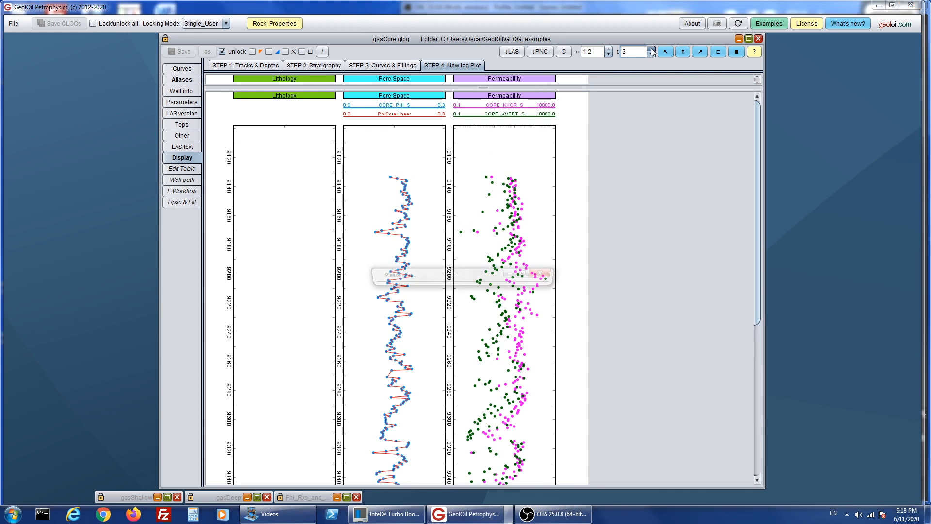
pyautogui.click(651, 49)
pyautogui.click(651, 49)
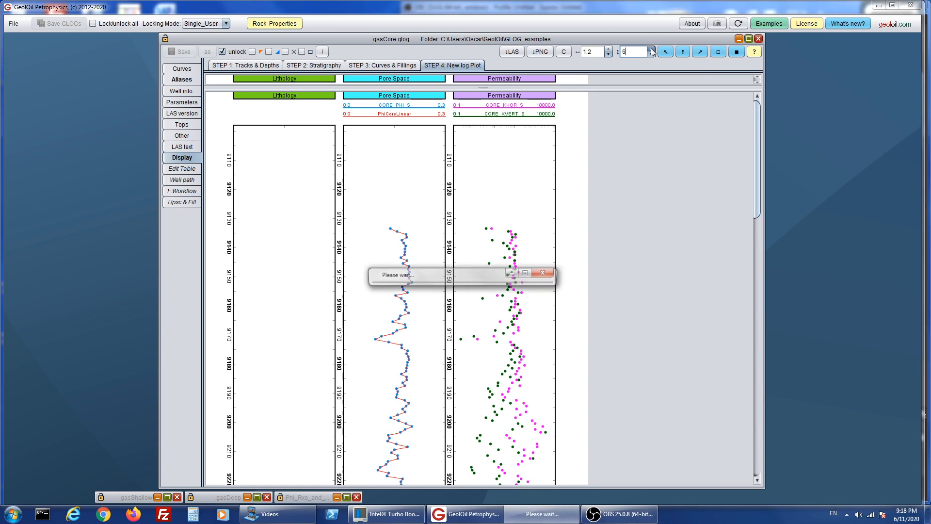
pyautogui.click(651, 49)
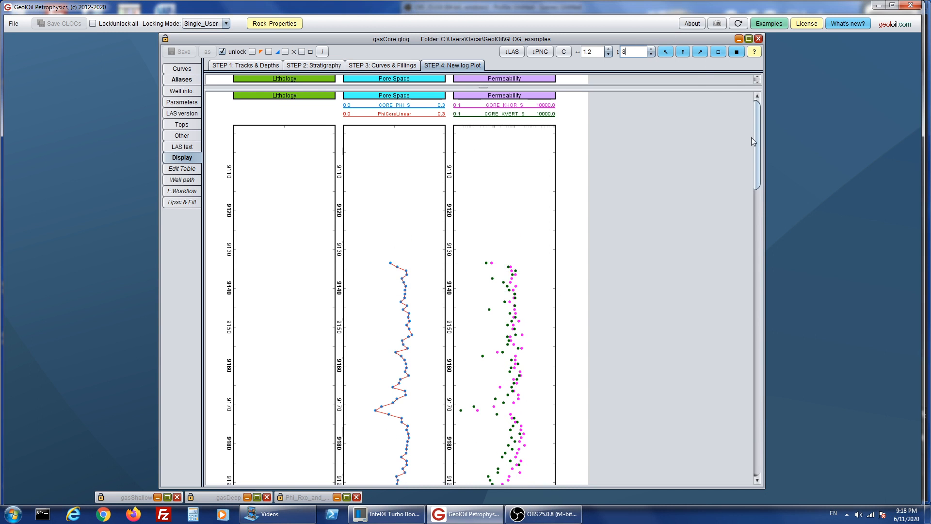
pyautogui.moveTo(755, 138); pyautogui.dragTo(758, 172)
pyautogui.moveTo(767, 223); pyautogui.dragTo(736, 285)
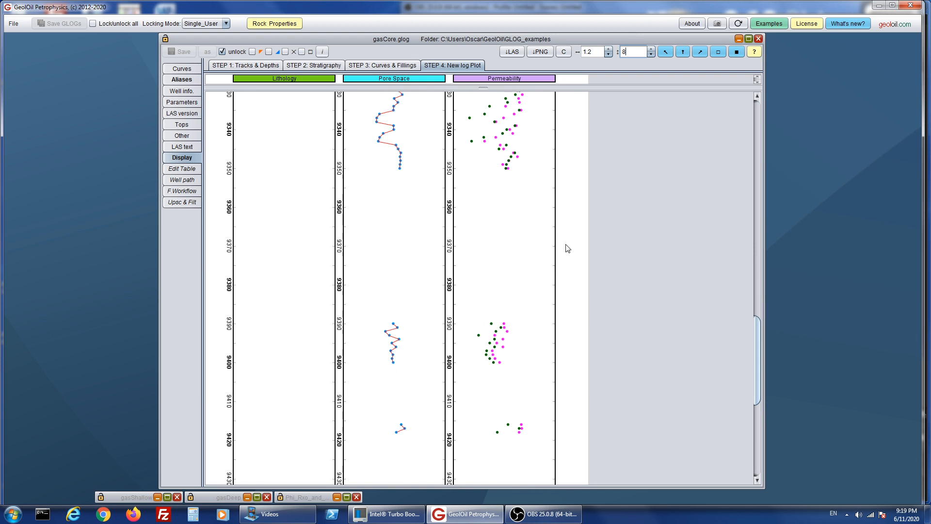
# Reduce the plot's vertical scale to 2 and examine the uninterpolated gaps below depth 9350.
pyautogui.click(651, 54)
pyautogui.click(651, 54)
pyautogui.click(651, 54)
pyautogui.click(651, 54)
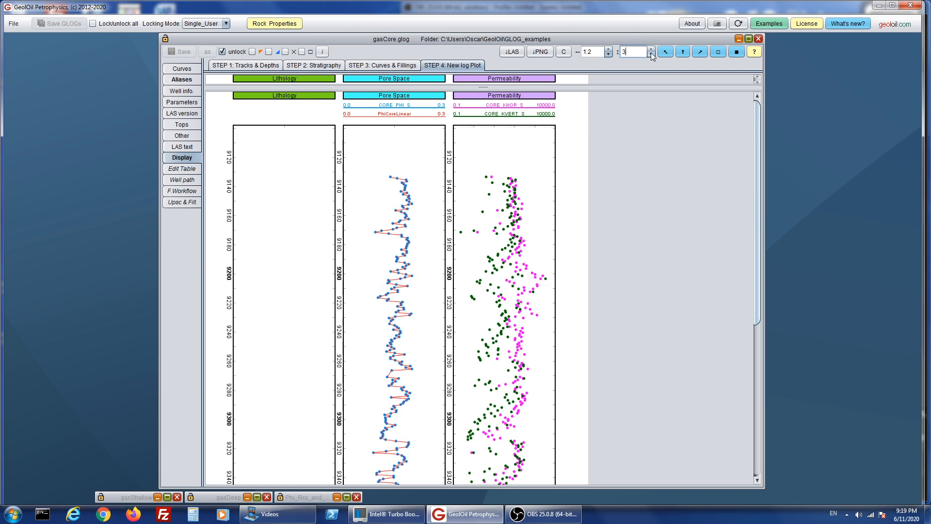
pyautogui.click(651, 54)
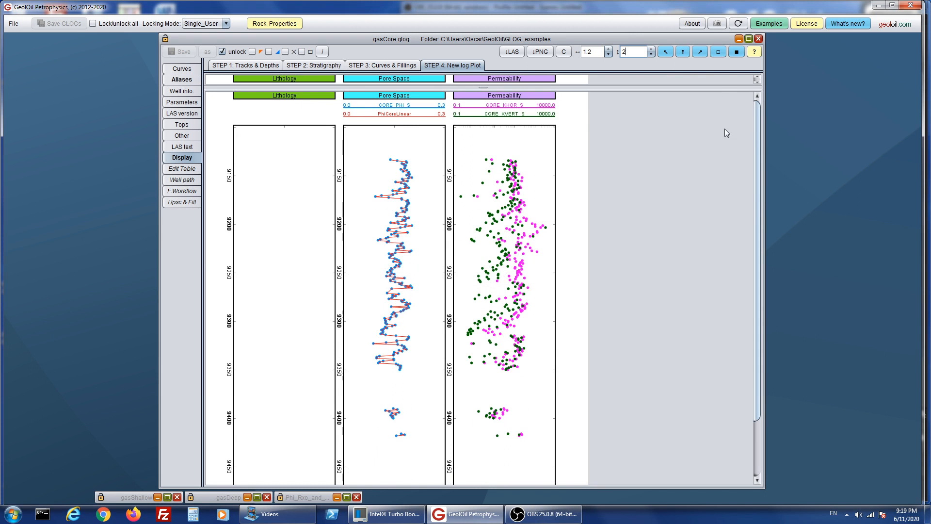
pyautogui.moveTo(758, 136); pyautogui.dragTo(782, 311)
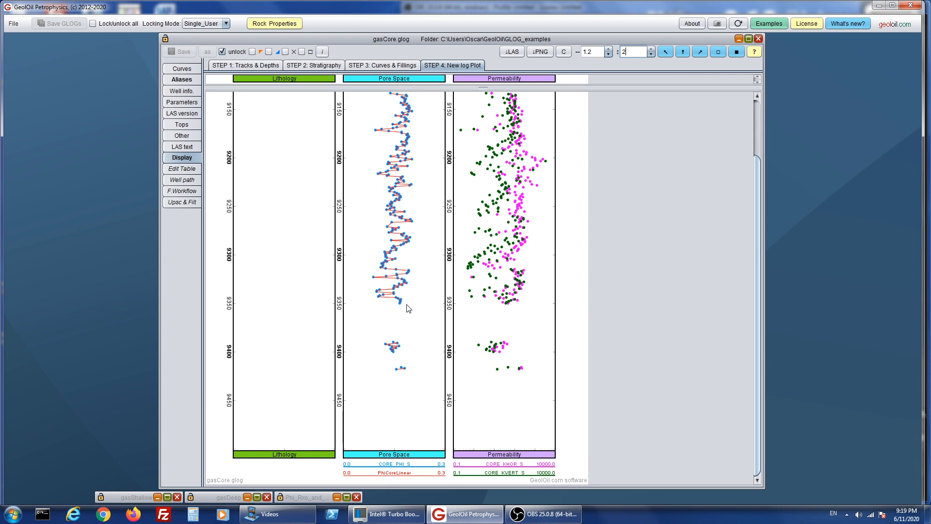
# Measure the depth gaps between the separated core porosity intervals below depth 9350.
pyautogui.moveTo(408, 309); pyautogui.dragTo(415, 345)
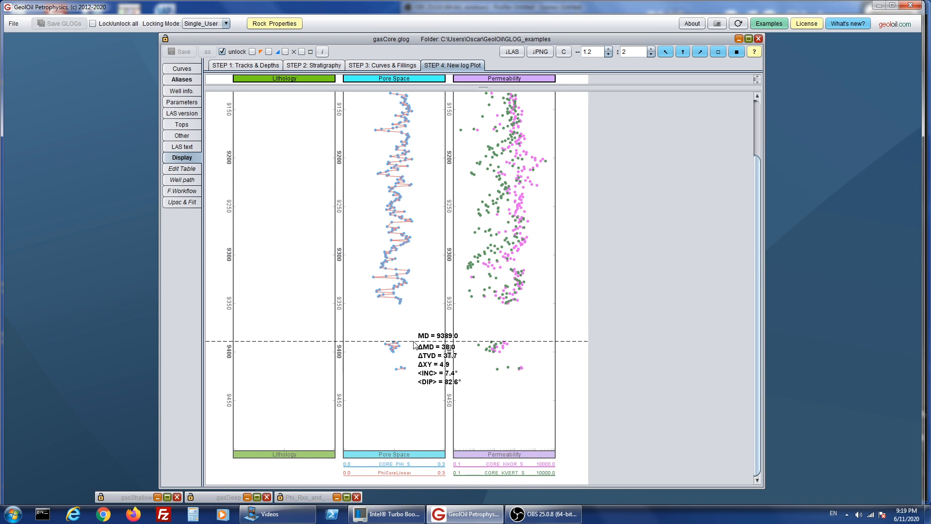
pyautogui.moveTo(415, 342)
pyautogui.mouseDown()
pyautogui.moveTo(415, 306)
pyautogui.moveTo(420, 370)
pyautogui.moveTo(421, 354)
pyautogui.mouseUp()
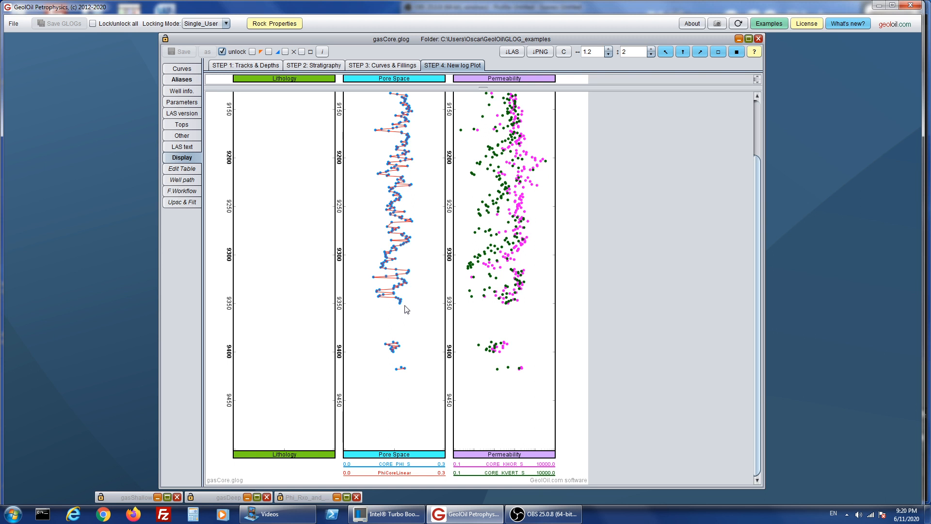
pyautogui.moveTo(404, 354); pyautogui.dragTo(414, 372)
# Set the interpolation's maximum gap to 20, recalculate PhiCoreLinear and redraw the log plot.
pyautogui.click(175, 193)
pyautogui.click(254, 79)
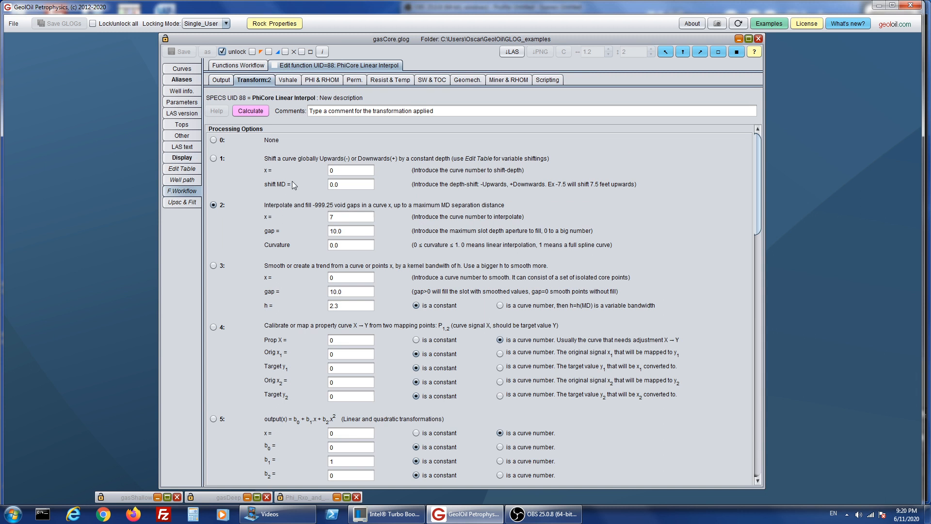
pyautogui.moveTo(367, 230); pyautogui.dragTo(312, 231)
pyautogui.click(253, 112)
pyautogui.click(189, 159)
pyautogui.click(376, 69)
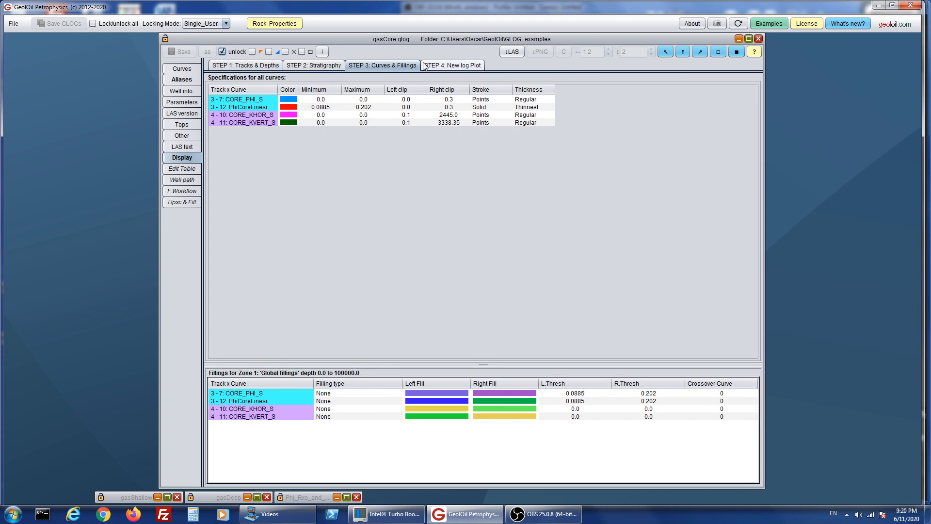
pyautogui.click(437, 65)
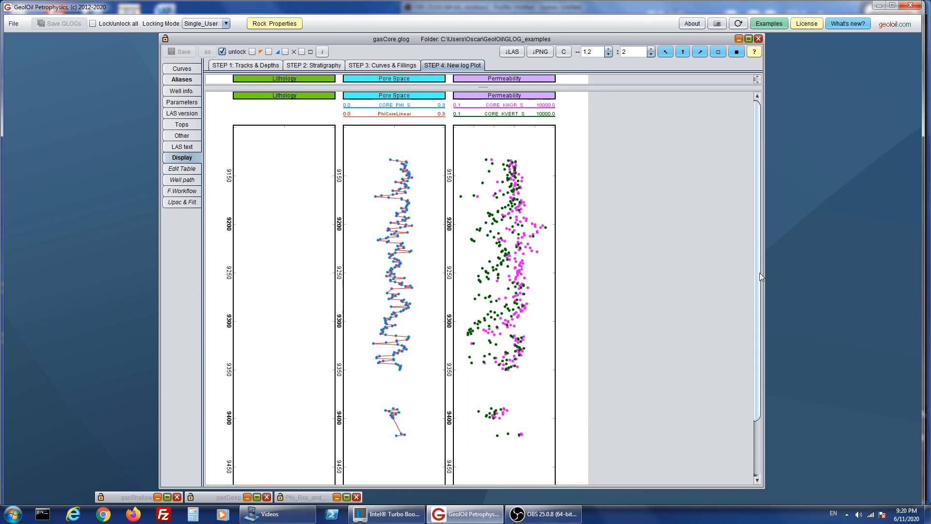
# Measure the gap still left open in PhiCoreLinear between the core points near depths 9350 and 9390.
pyautogui.moveTo(759, 272); pyautogui.dragTo(757, 327)
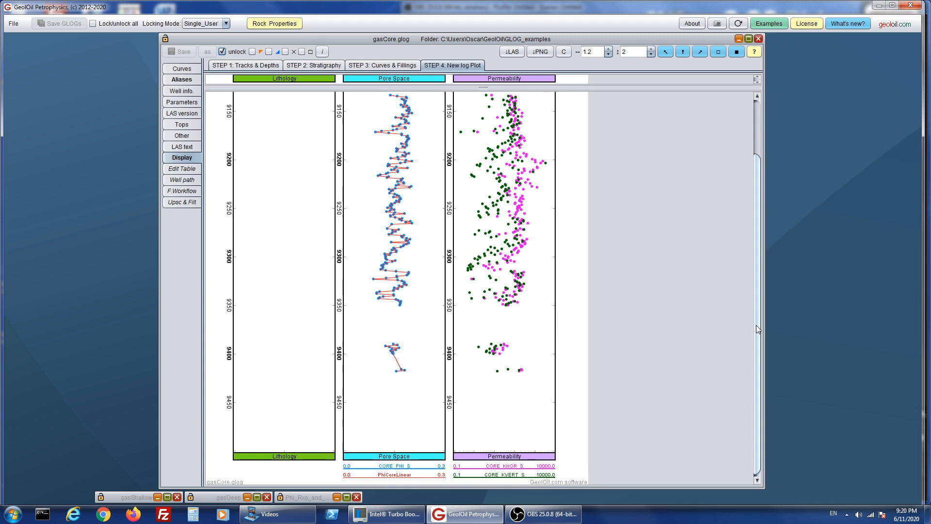
pyautogui.click(411, 305)
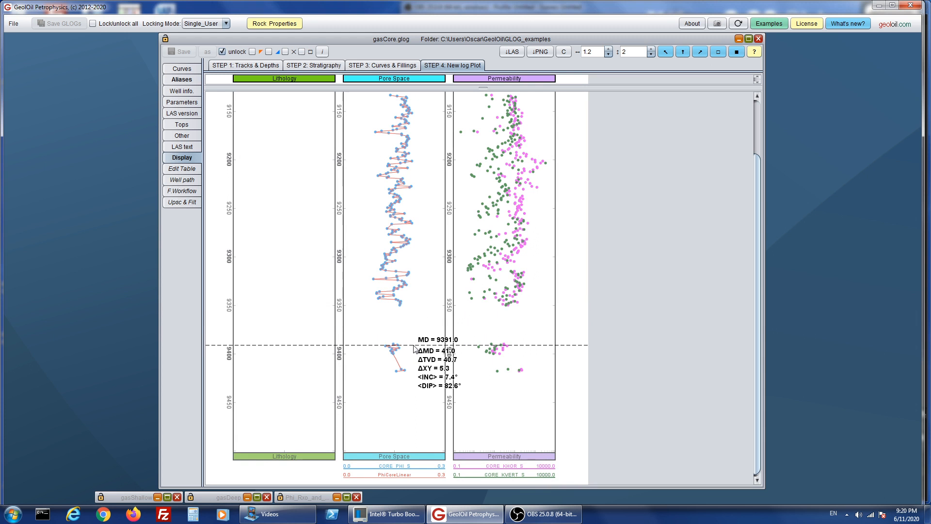
pyautogui.moveTo(413, 345); pyautogui.dragTo(411, 304)
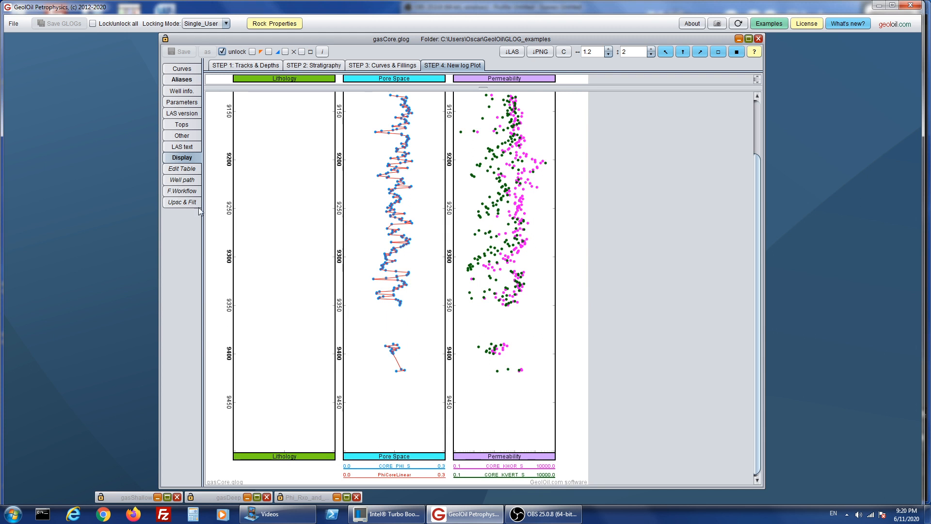
# Set the interpolation's maximum gap to 50, recalculate PhiCoreLinear and redraw the log plot.
pyautogui.click(195, 193)
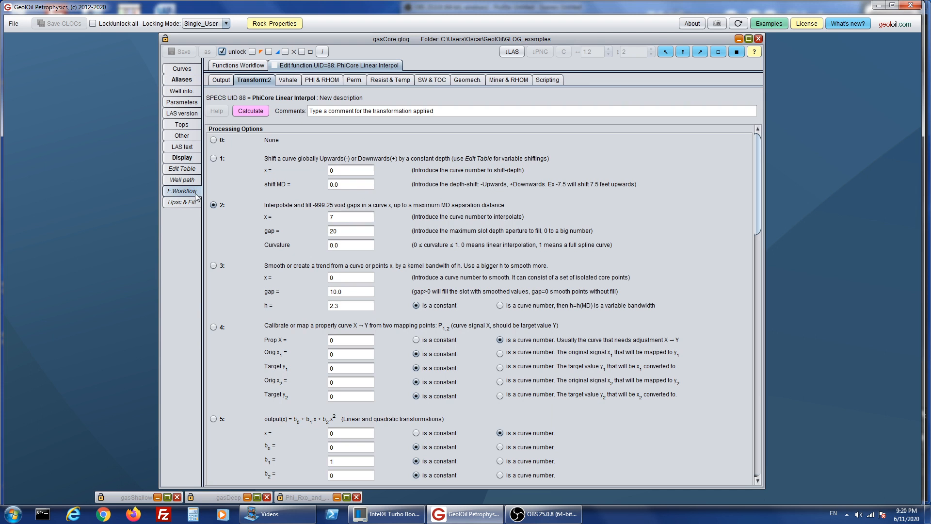
pyautogui.click(352, 235)
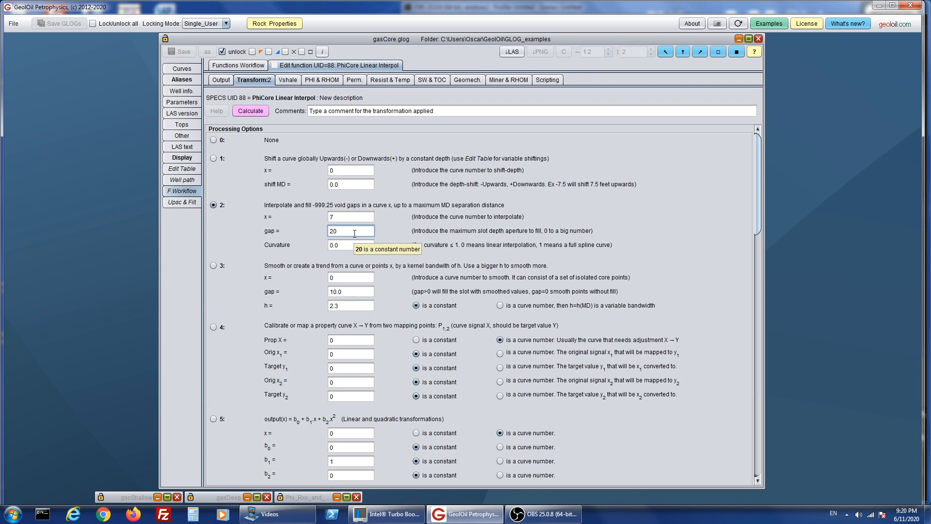
pyautogui.press('BackSpace')
pyautogui.press('BackSpace')
pyautogui.click(248, 111)
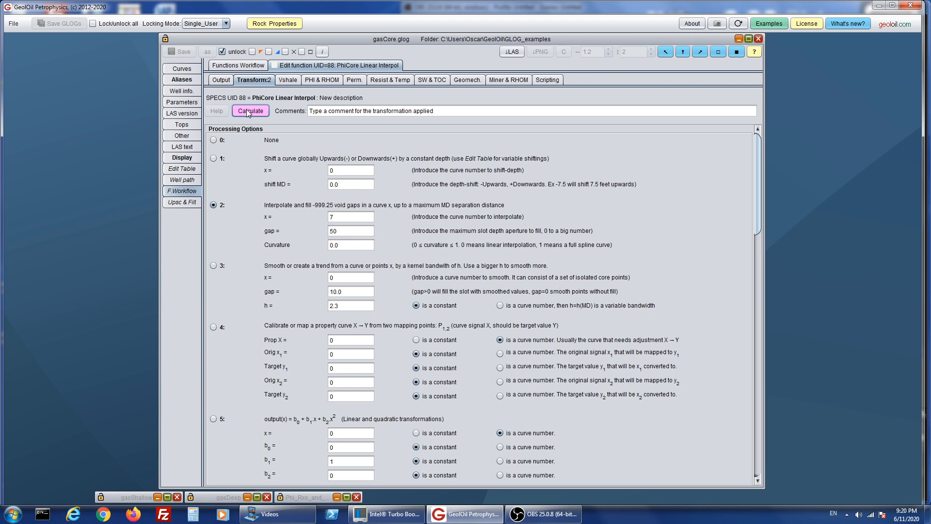
pyautogui.click(189, 157)
pyautogui.click(381, 65)
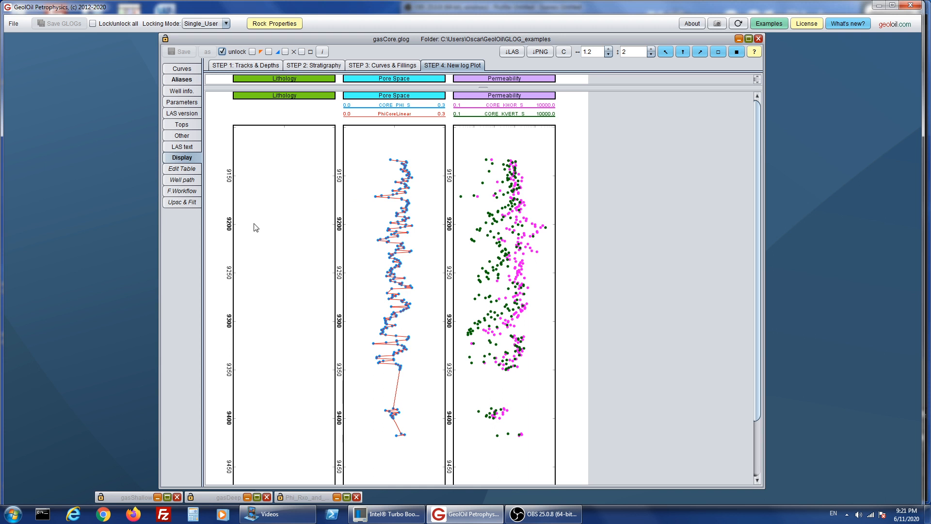
# Reduce the interpolation's maximum gap, recalculate PhiCoreLinear and redraw the log plot at a vertical scale of 1.6.
pyautogui.click(192, 192)
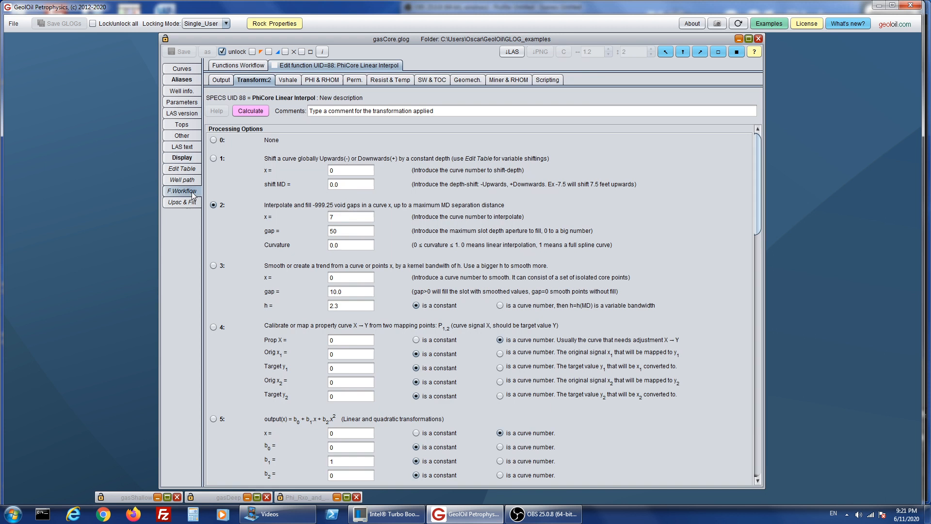
pyautogui.click(361, 234)
pyautogui.click(248, 111)
pyautogui.click(189, 159)
pyautogui.click(394, 69)
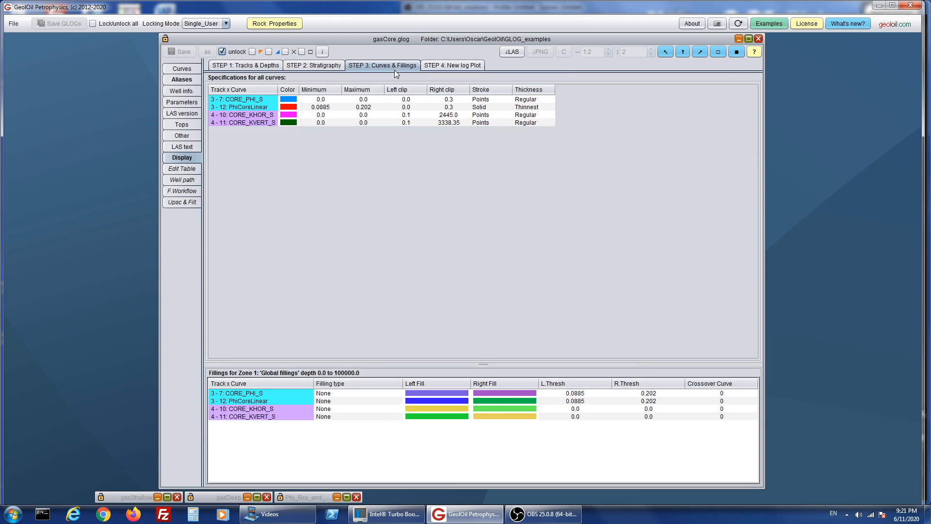
pyautogui.click(452, 65)
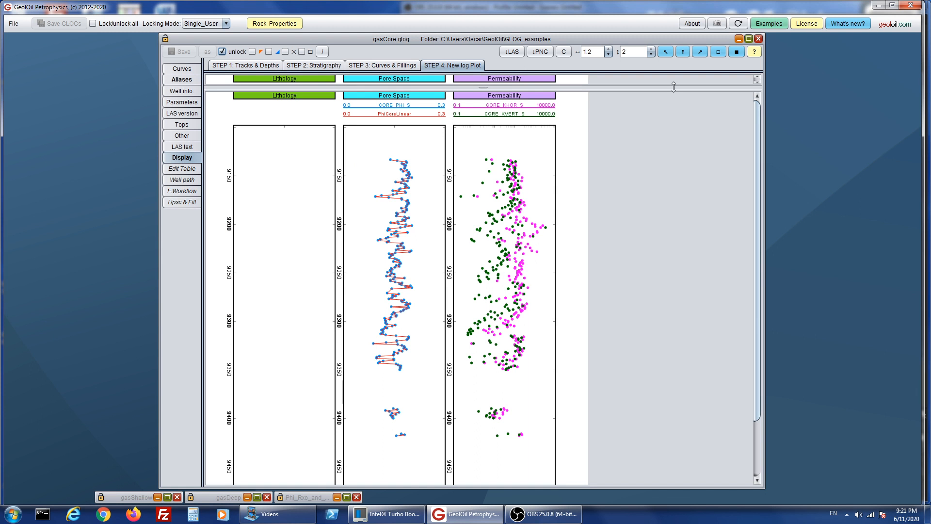
pyautogui.click(652, 55)
pyautogui.click(652, 55)
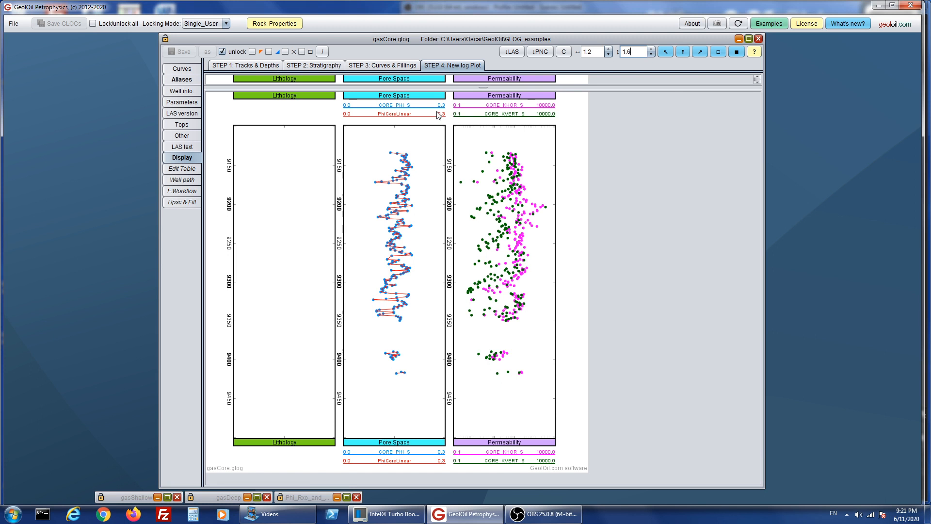
# Remove PhiCoreLinear from the Pore Space track and check the remaining curve specifications.
pyautogui.click(280, 67)
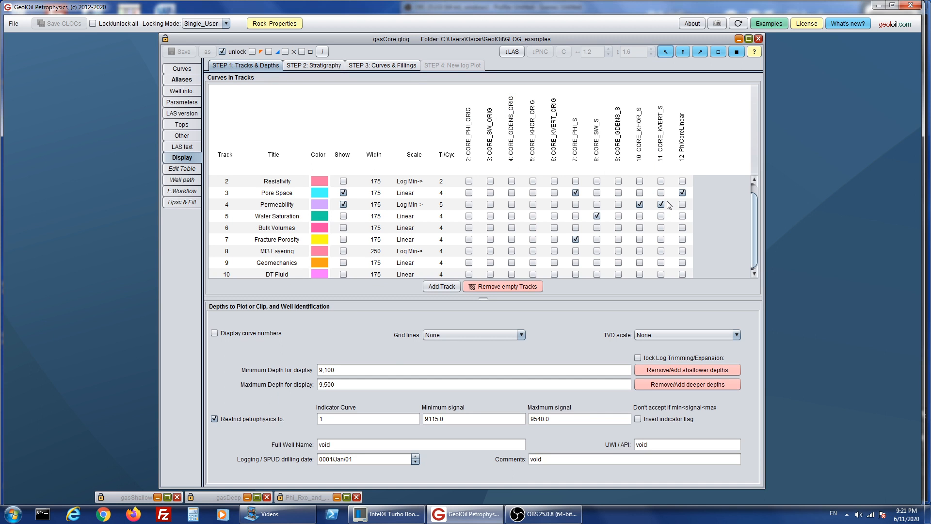
pyautogui.click(684, 194)
pyautogui.click(411, 66)
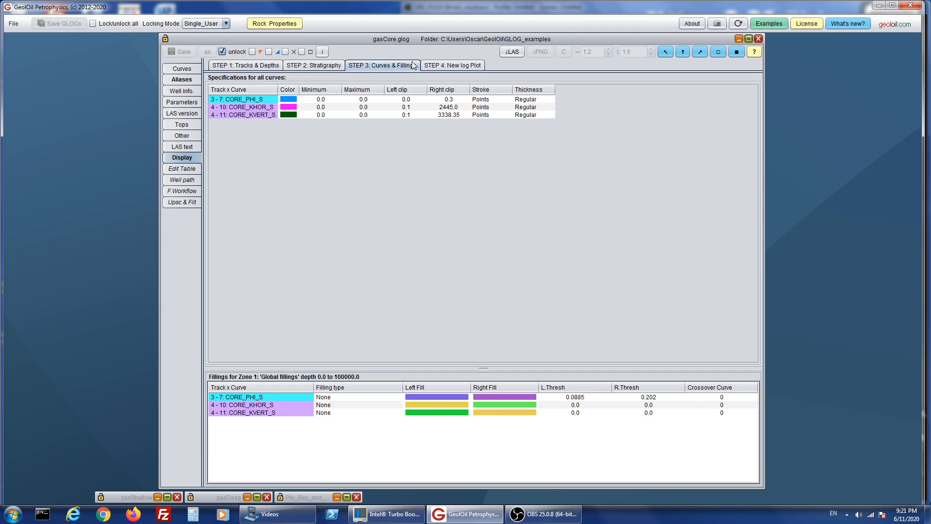
# Redraw the log plot without PhiCoreLinear and append a new function to the functions workflow.
pyautogui.click(436, 66)
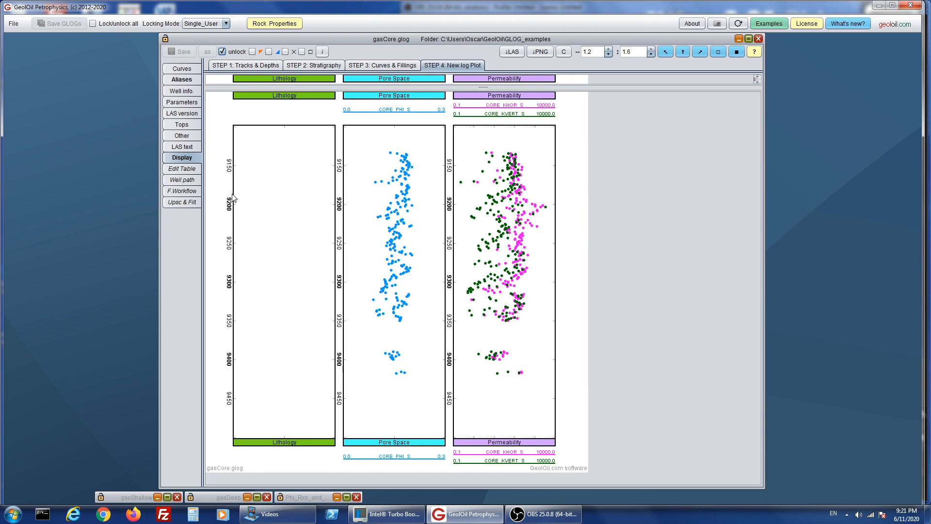
pyautogui.click(197, 192)
pyautogui.click(247, 65)
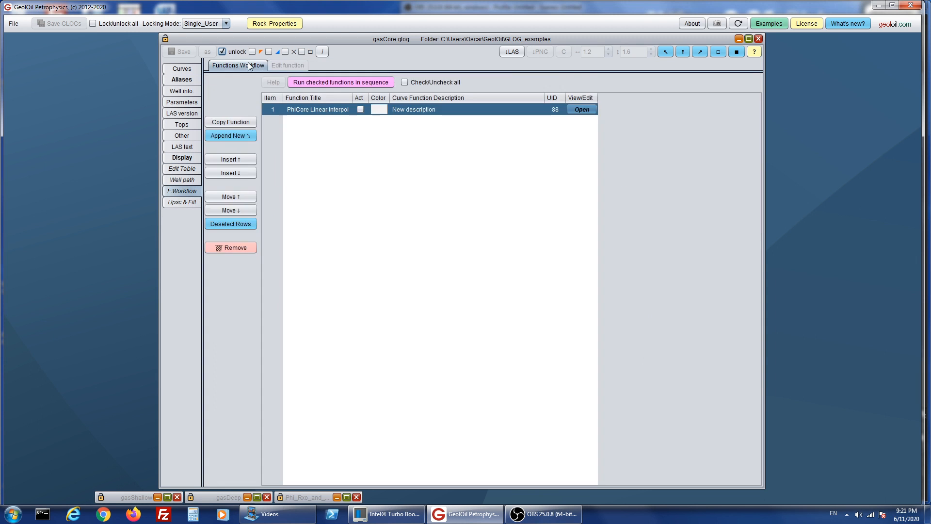
pyautogui.click(240, 135)
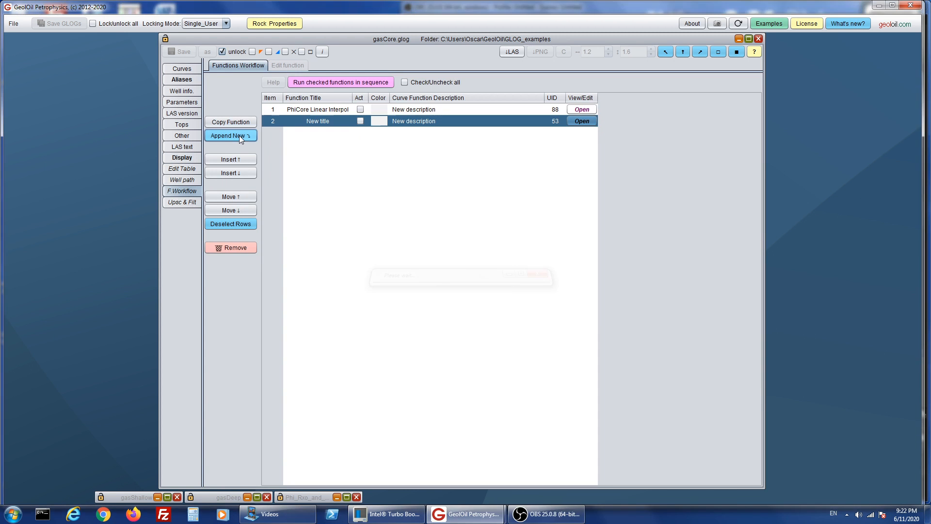
# Title the newly appended workflow function PhiCore Trend.
pyautogui.doubleClick(348, 120)
pyautogui.doubleClick(349, 121)
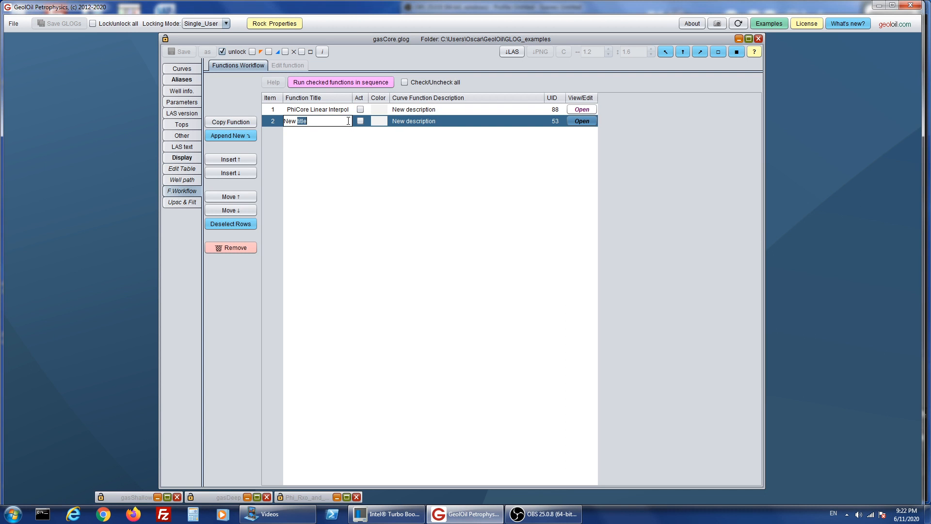
pyautogui.press('BackSpace')
pyautogui.press('BackSpace')
pyautogui.press('BackSpace')
pyautogui.press('BackSpace')
pyautogui.press('BackSpace')
pyautogui.press('Return')
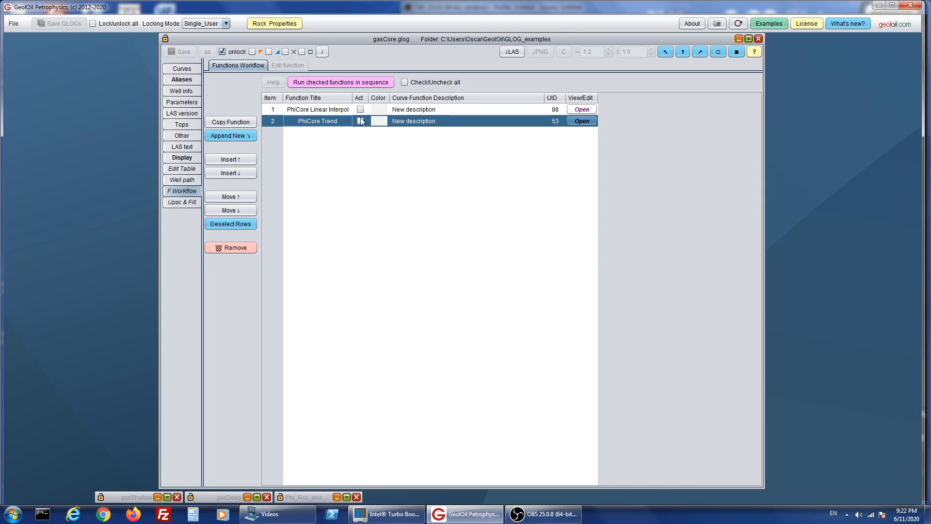
# Open the PhiCore Trend function for editing and set its output curve mnemonic to PhiCoreTrend.
pyautogui.click(582, 121)
pyautogui.click(402, 148)
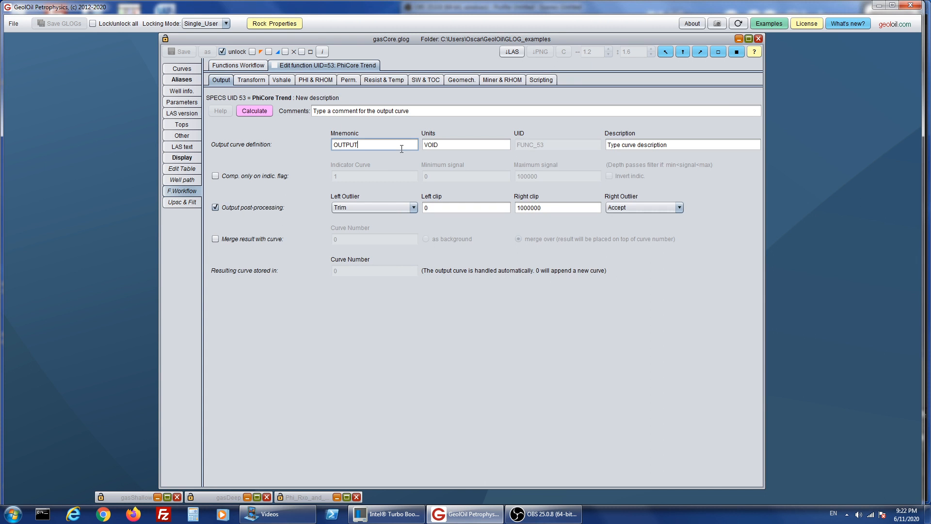
pyautogui.press('BackSpace')
pyautogui.press('BackSpace')
pyautogui.press('BackSpace')
pyautogui.press('BackSpace')
pyautogui.press('BackSpace')
pyautogui.write('Phi')
pyautogui.write('Core')
pyautogui.write('Trem')
pyautogui.press('BackSpace')
pyautogui.write('nd')
# Set the units of the PhiCoreTrend output curve to V/V.
pyautogui.click(479, 144)
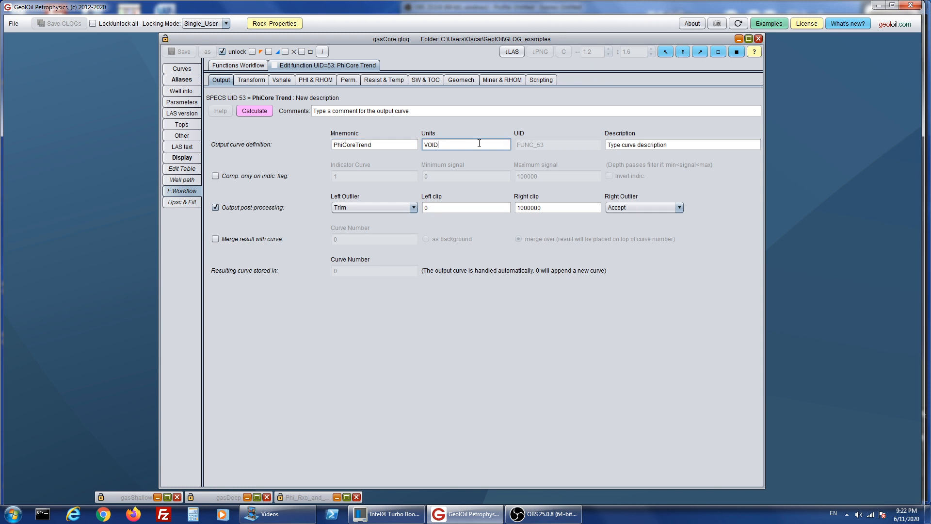
pyautogui.press('BackSpace')
pyautogui.press('BackSpace')
pyautogui.press('BackSpace')
pyautogui.press('BackSpace')
pyautogui.write('V/')
# Replace the output curve description with "Smoothed trend of core porosity".
pyautogui.click(675, 145)
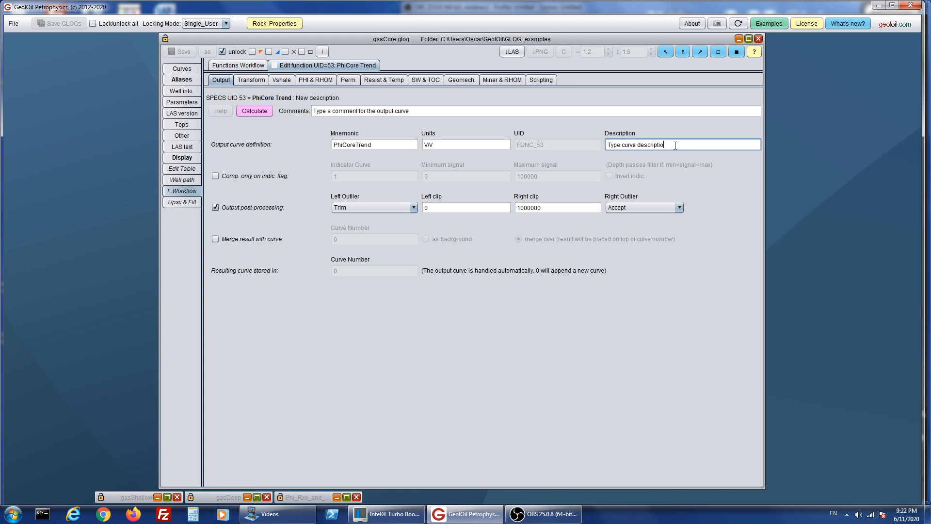
pyautogui.press('BackSpace')
pyautogui.press('BackSpace')
pyautogui.press('BackSpace')
pyautogui.press('BackSpace')
pyautogui.press('BackSpace')
pyautogui.press('BackSpace')
pyautogui.press('BackSpace')
pyautogui.press('BackSpace')
pyautogui.press('BackSpace')
pyautogui.press('BackSpace')
pyautogui.press('BackSpace')
pyautogui.press('BackSpace')
pyautogui.press('BackSpace')
pyautogui.press('BackSpace')
pyautogui.press('BackSpace')
pyautogui.press('BackSpace')
pyautogui.press('BackSpace')
pyautogui.press('BackSpace')
pyautogui.press('BackSpace')
pyautogui.press('BackSpace')
pyautogui.write('Smothed')
pyautogui.press('BackSpace')
pyautogui.press('BackSpace')
pyautogui.press('BackSpace')
pyautogui.press('BackSpace')
pyautogui.write('othed trend of core poprto')
pyautogui.press('BackSpace')
pyautogui.press('BackSpace')
pyautogui.press('BackSpace')
pyautogui.press('BackSpace')
pyautogui.write('rositty')
# Choose the kernel-bandwidth smoothing transform for curve number 7, CORE_PHI_S, and calculate PhiCoreTrend with the default gap and h.
pyautogui.click(255, 81)
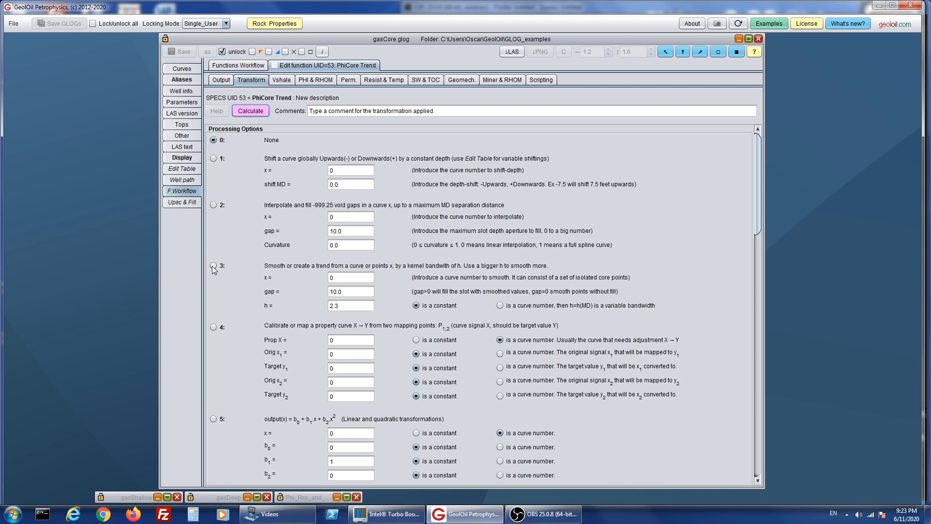
pyautogui.click(214, 266)
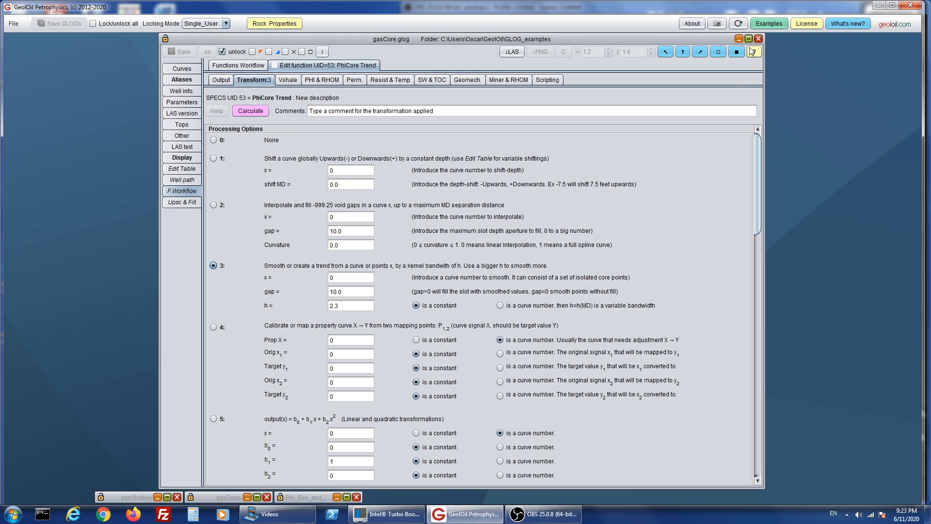
pyautogui.moveTo(752, 49)
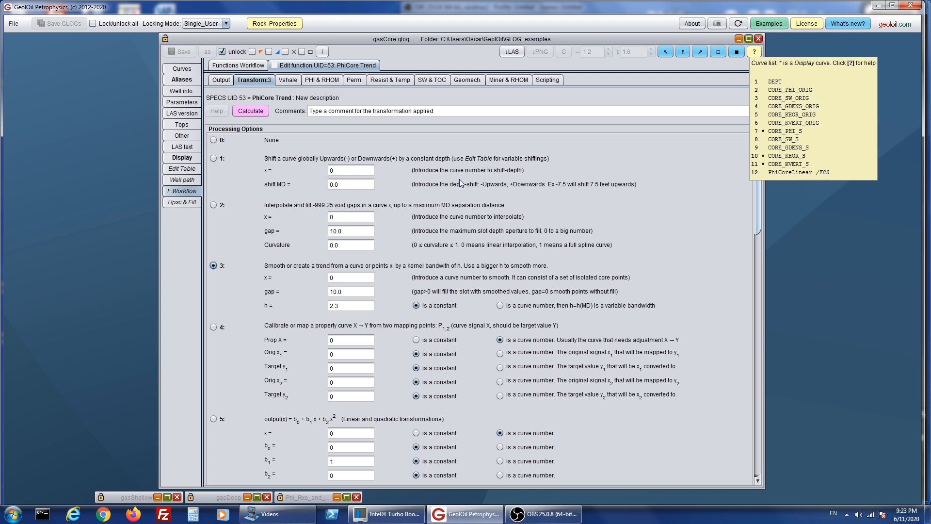
pyautogui.click(352, 277)
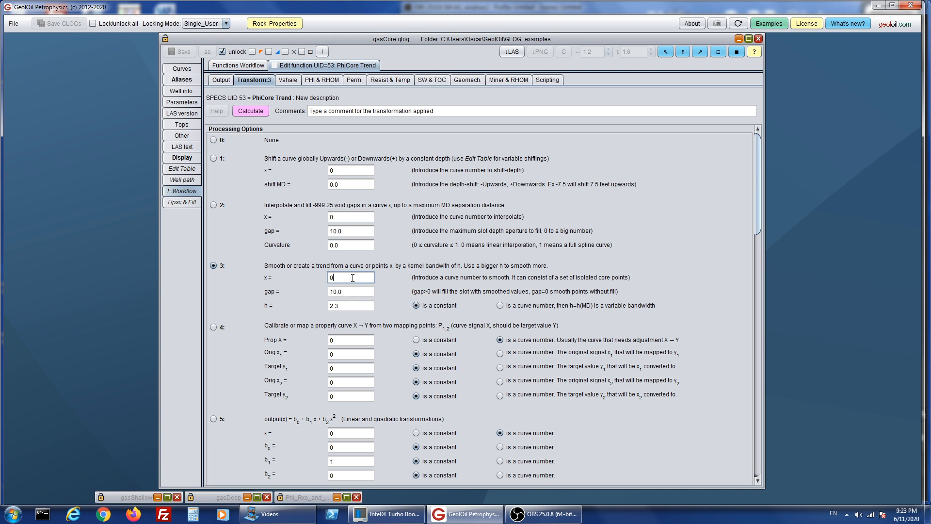
pyautogui.press('BackSpace')
pyautogui.write('7')
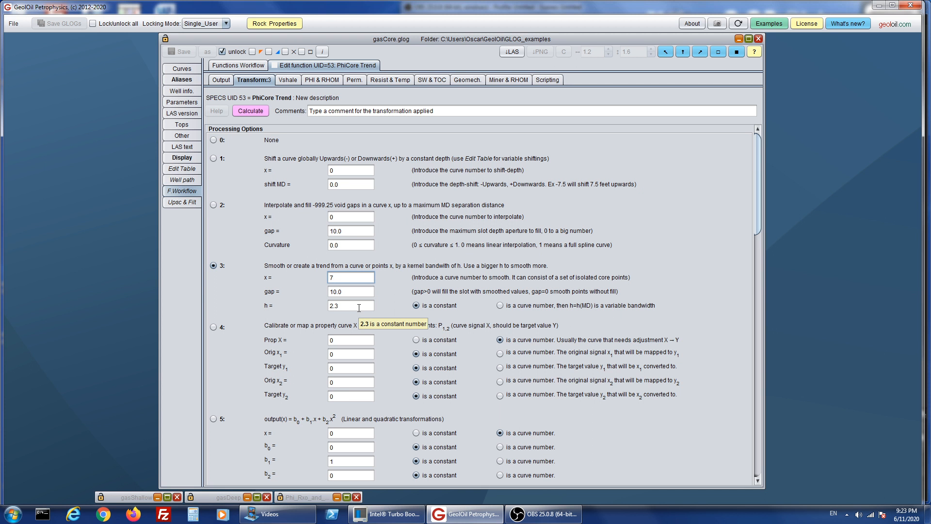
pyautogui.click(264, 113)
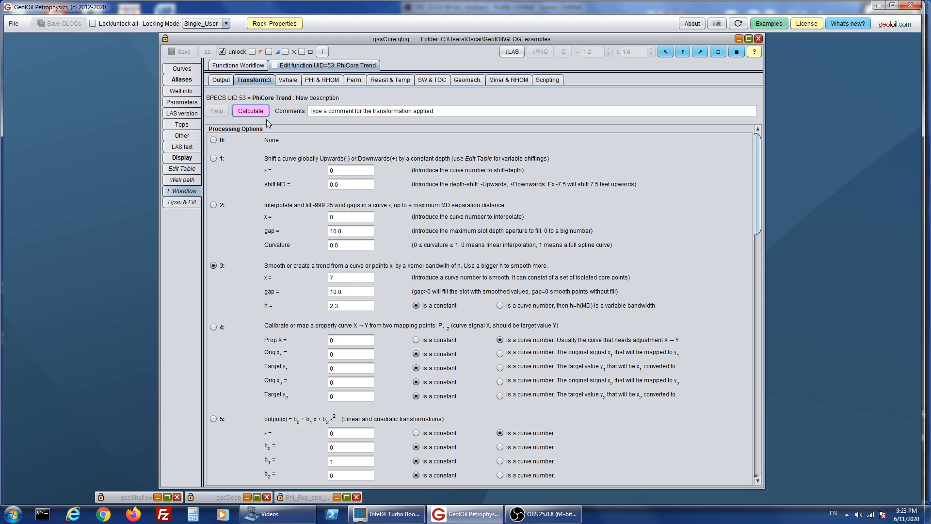
# Add the PhiCoreTrend curve to the Pore Space track of the log display.
pyautogui.click(184, 158)
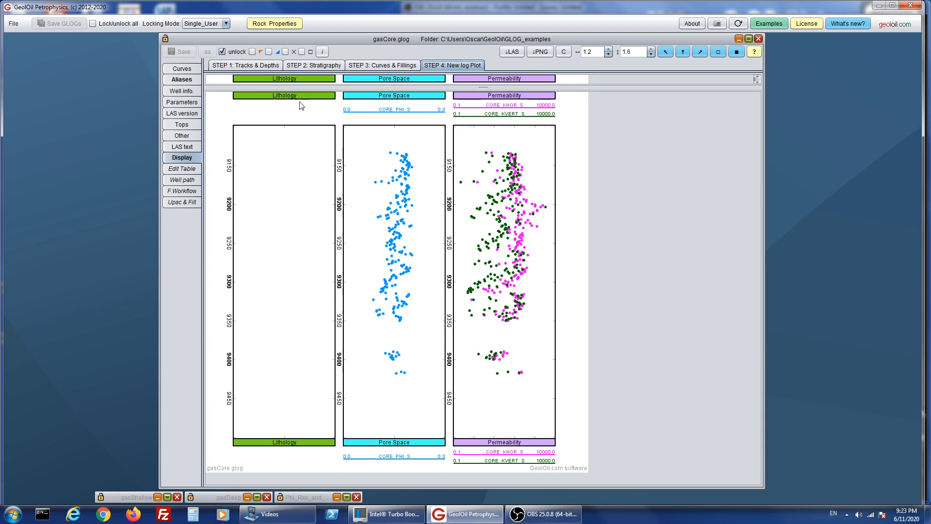
pyautogui.click(257, 64)
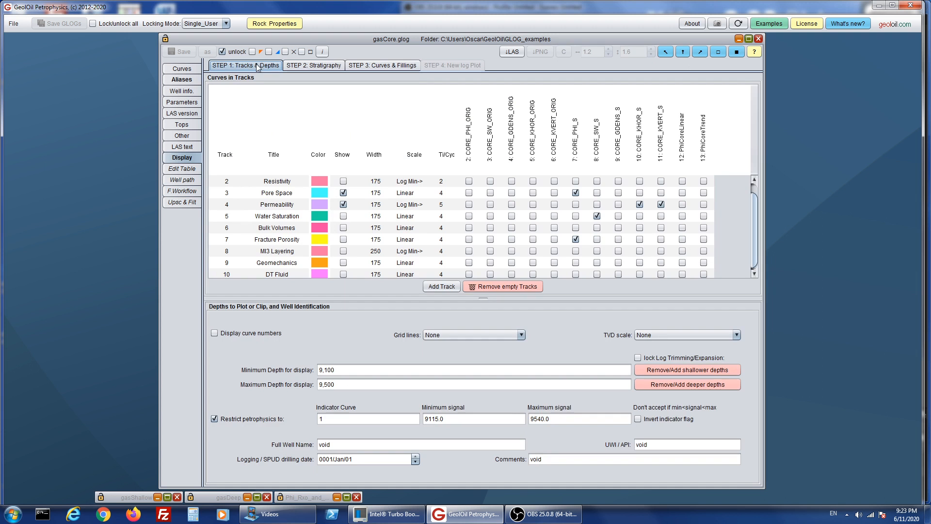
pyautogui.click(230, 193)
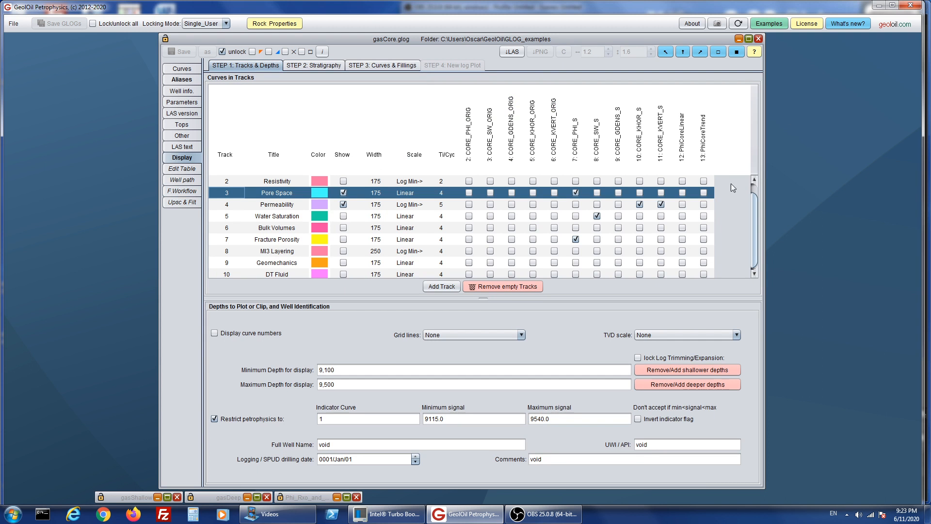
pyautogui.click(704, 193)
pyautogui.moveTo(706, 139)
# Set the PhiCoreTrend curve's display color to black.
pyautogui.click(387, 66)
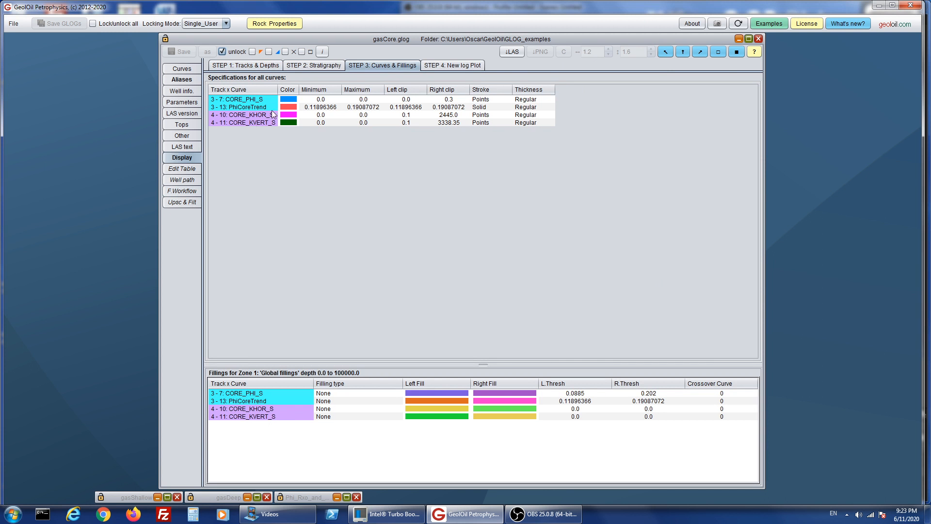
pyautogui.doubleClick(292, 110)
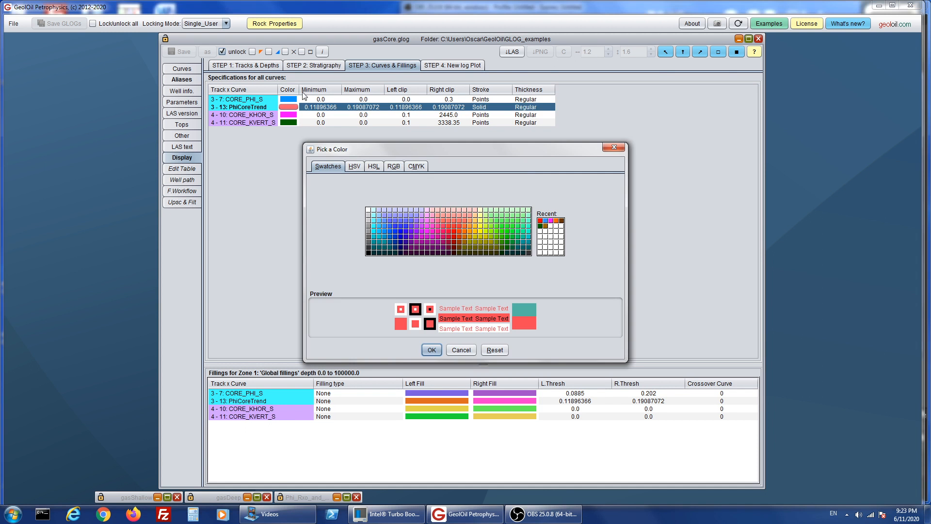
pyautogui.click(368, 253)
pyautogui.click(430, 351)
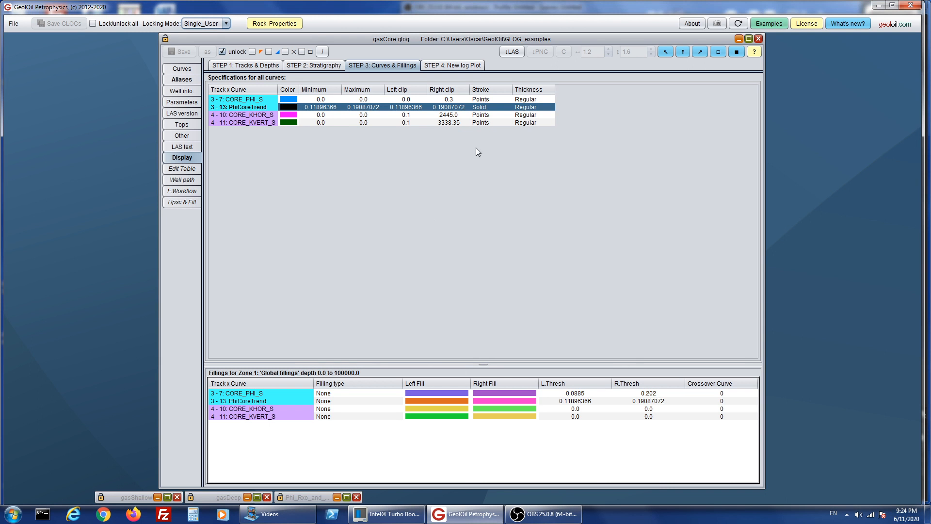
# Set the PhiCoreTrend clip limits to 0 on the left and 0.3 on the right.
pyautogui.doubleClick(422, 107)
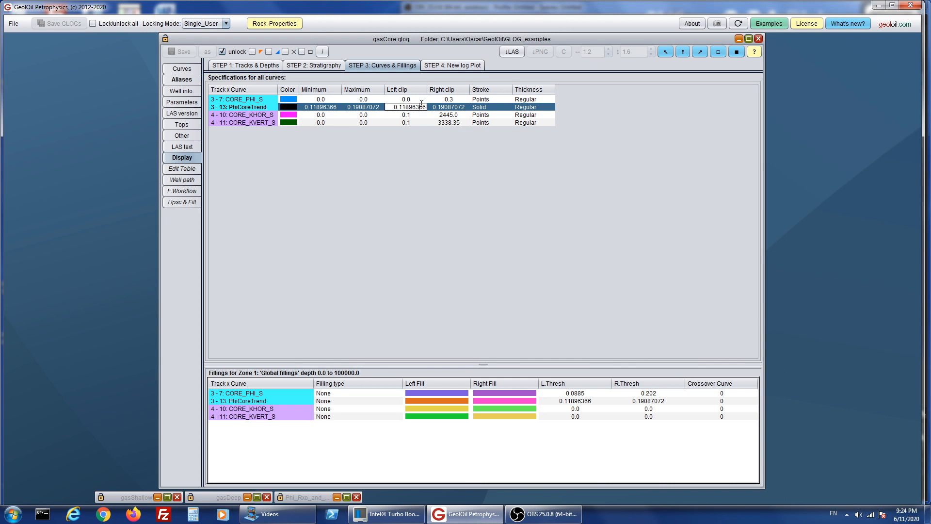
pyautogui.press('BackSpace')
pyautogui.write('0')
pyautogui.doubleClick(440, 108)
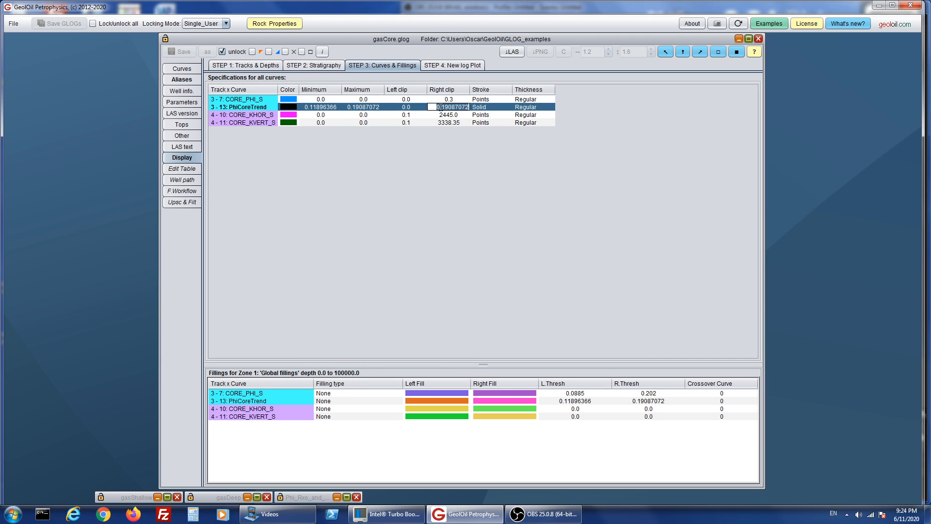
pyautogui.write('0.3')
pyautogui.press('Return')
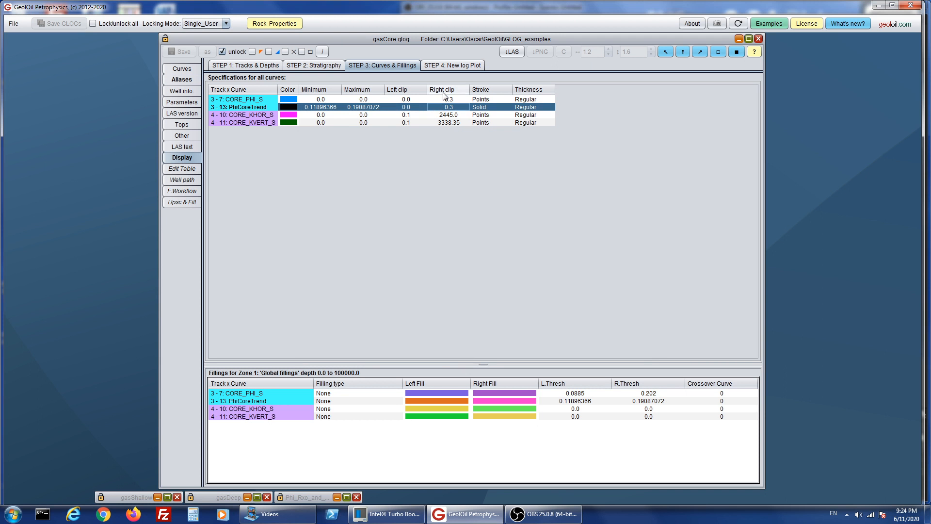
# Set the PhiCoreTrend line thickness to Thin and draw the new log plot.
pyautogui.click(538, 108)
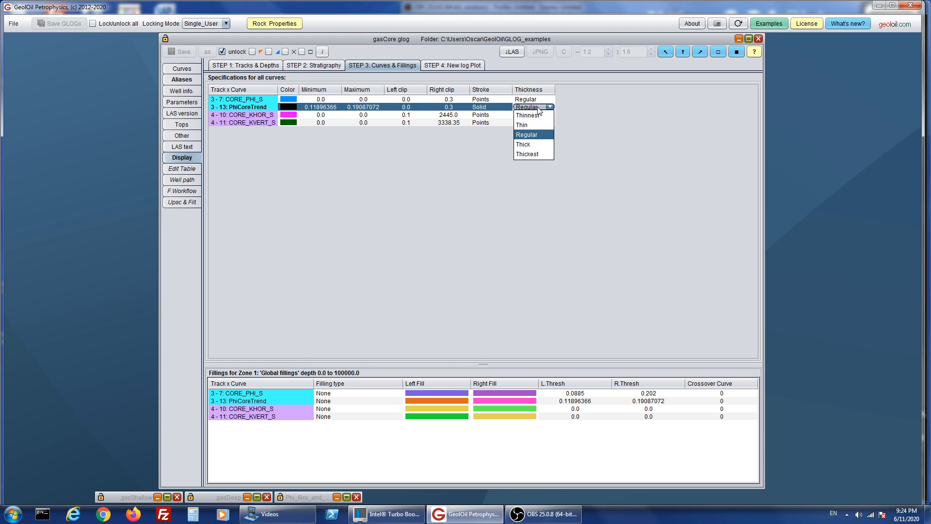
pyautogui.click(537, 125)
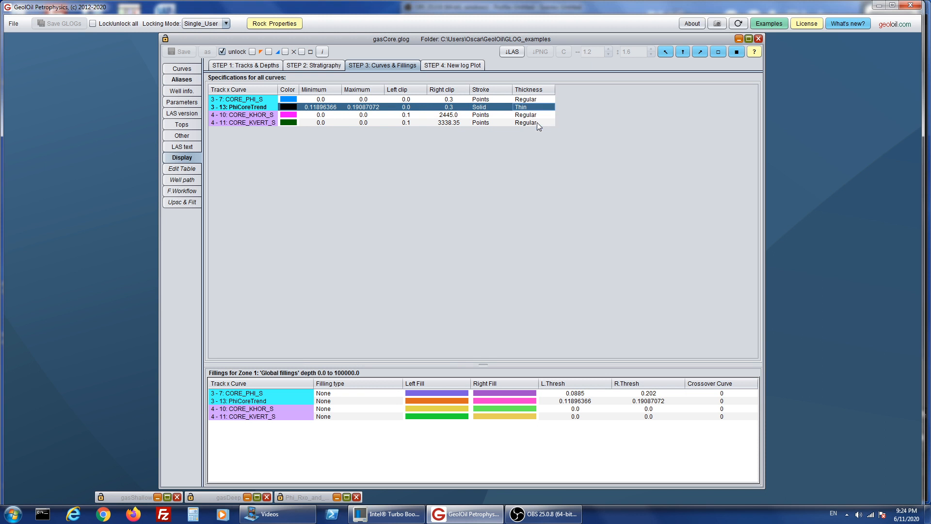
pyautogui.click(465, 66)
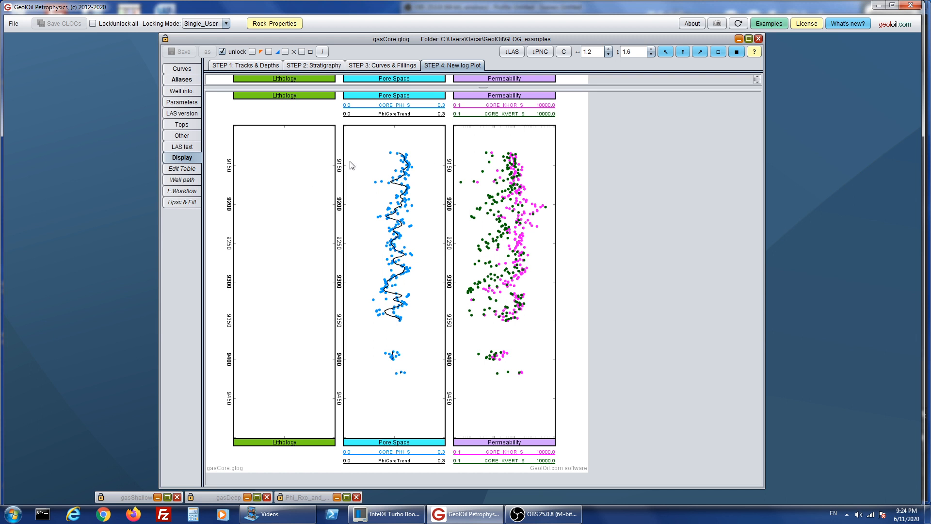
# Set the smoothing bandwidth h to 5.1, recalculate PhiCoreTrend and redraw the log plot.
pyautogui.click(189, 191)
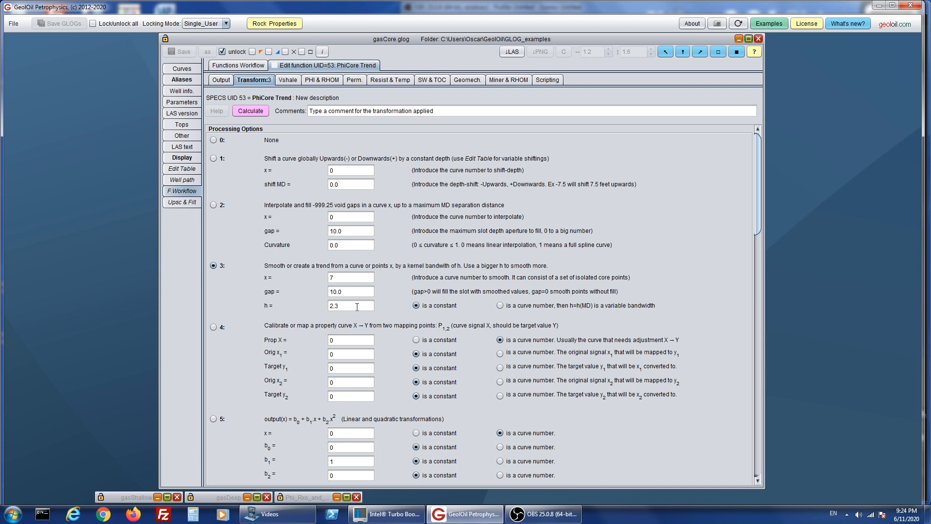
pyautogui.doubleClick(326, 305)
pyautogui.write('5.1')
pyautogui.click(251, 111)
pyautogui.click(181, 157)
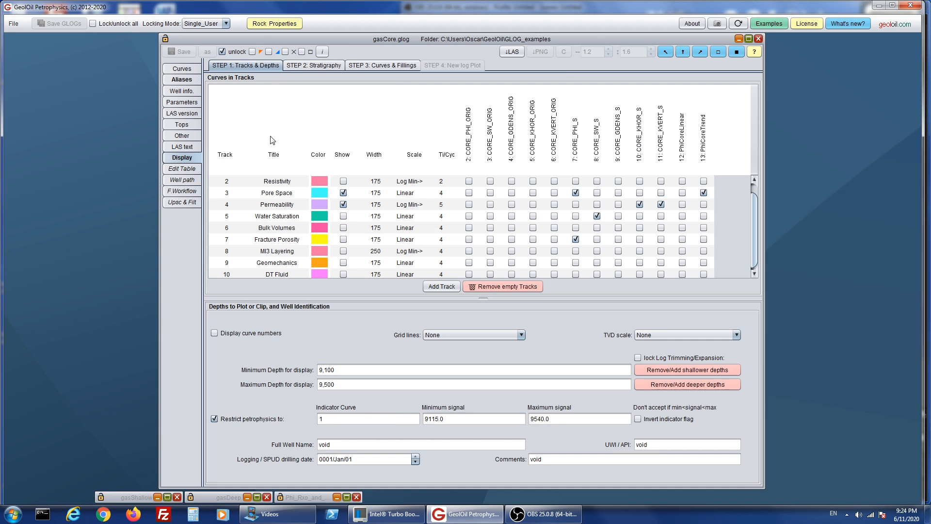
pyautogui.click(406, 67)
pyautogui.click(434, 67)
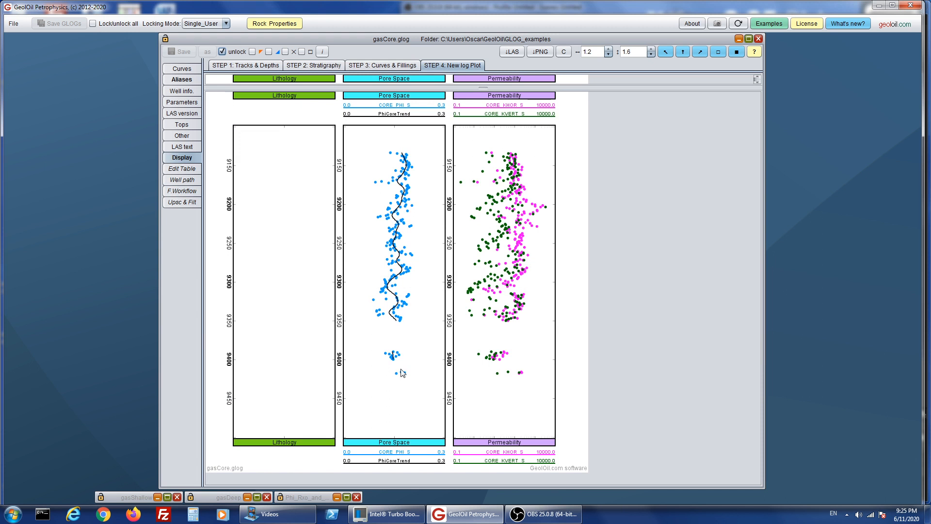
# Measure the depth gap between the two deepest groups of core porosity points and enter a larger gap for the smoothing transform.
pyautogui.moveTo(407, 370); pyautogui.dragTo(410, 377)
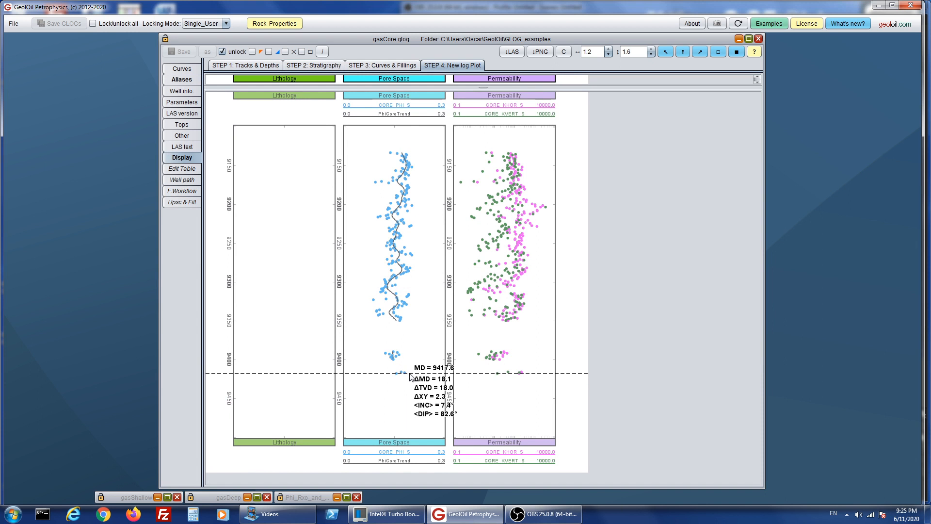
pyautogui.moveTo(410, 376); pyautogui.dragTo(411, 376)
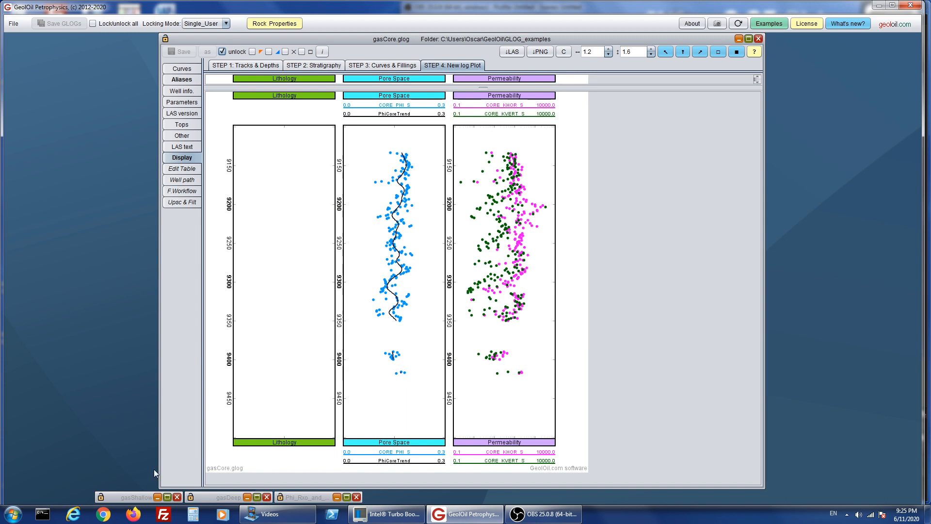
pyautogui.click(181, 192)
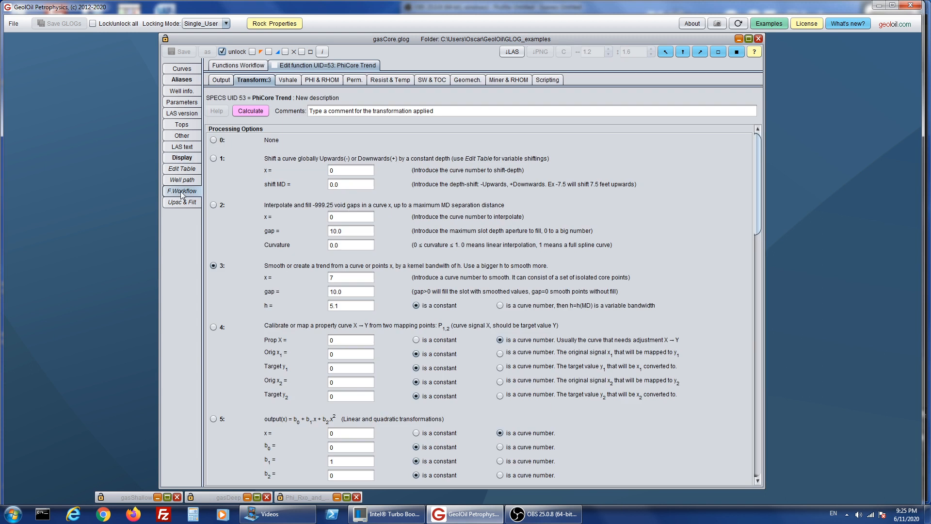
pyautogui.click(355, 291)
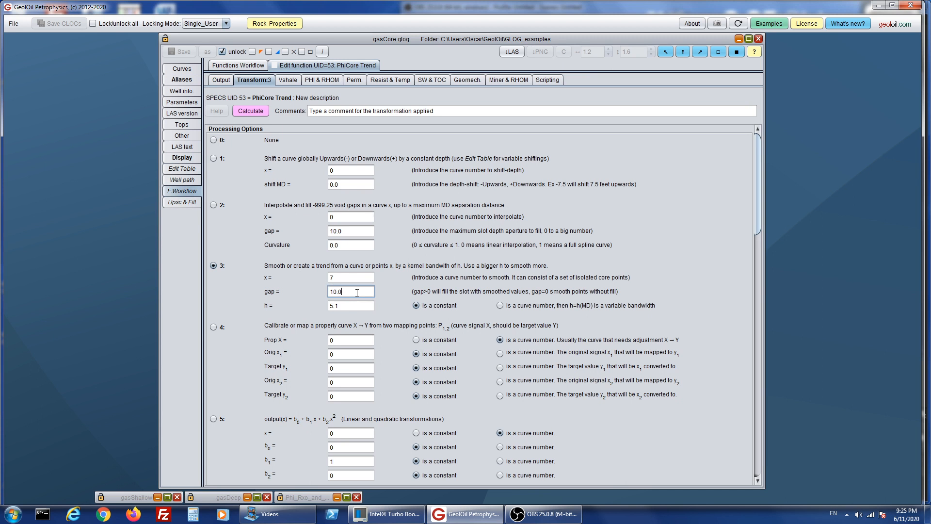
pyautogui.press('BackSpace')
pyautogui.press('BackSpace')
pyautogui.press('BackSpace')
pyautogui.press('BackSpace')
pyautogui.write('2')
# Recalculate PhiCoreTrend with the larger gap and redraw the log plot.
pyautogui.click(243, 111)
pyautogui.click(182, 157)
pyautogui.click(381, 65)
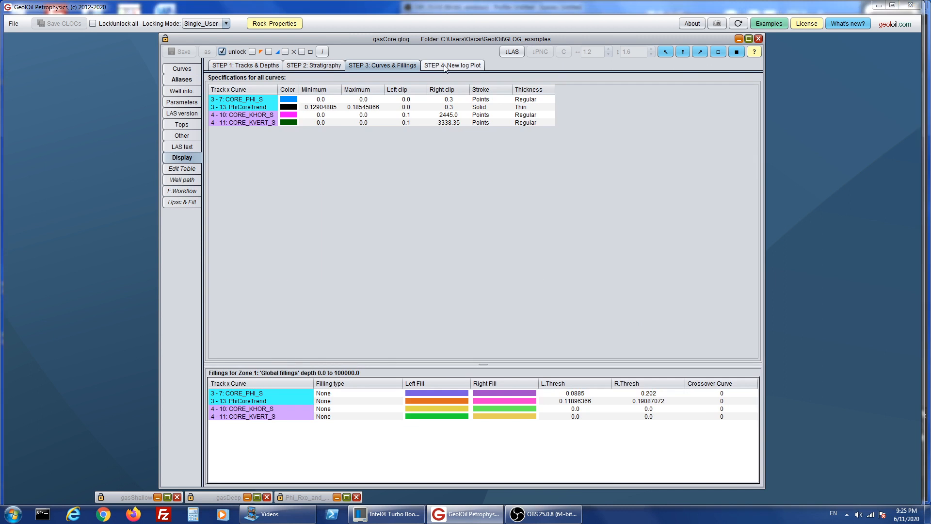
pyautogui.click(445, 66)
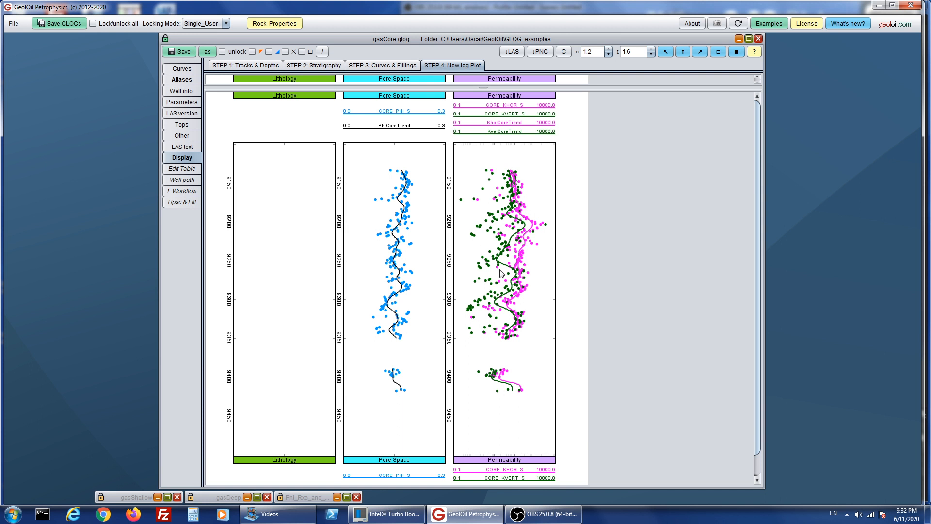
# Run all four core functions in the gasCore functions workflow in sequence, redraw the log plot and save the file.
pyautogui.click(182, 192)
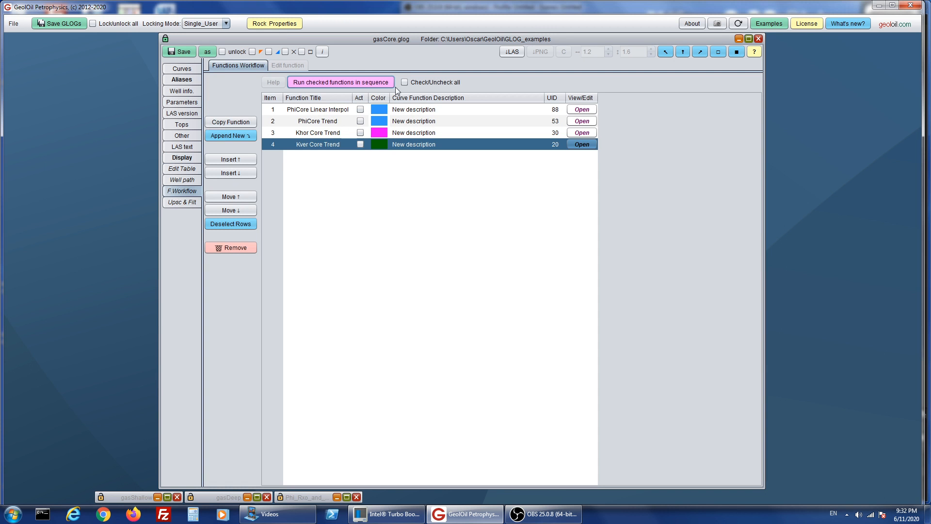
pyautogui.click(405, 82)
pyautogui.click(386, 84)
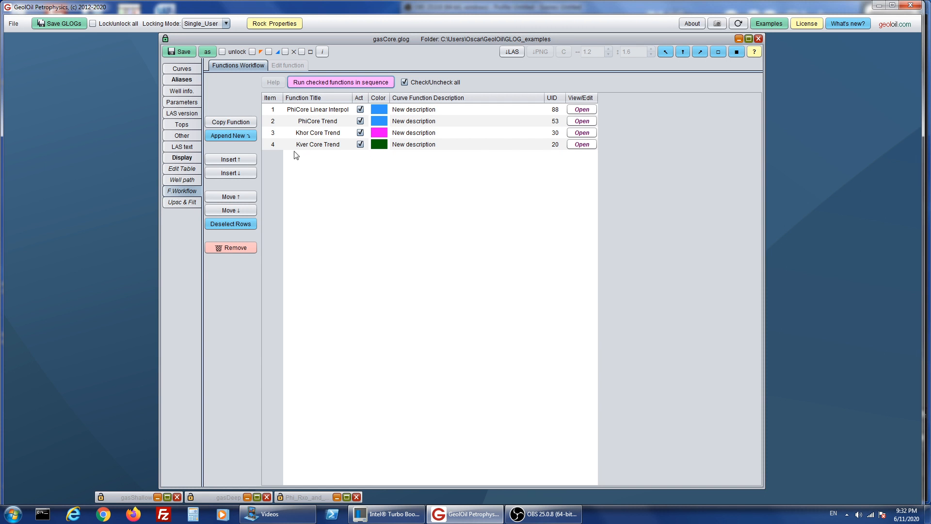
pyautogui.click(189, 160)
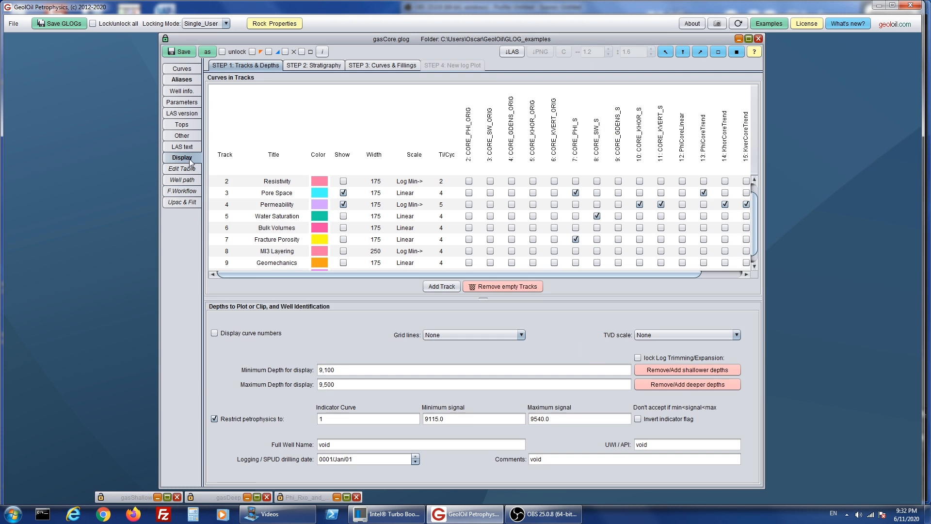
pyautogui.click(407, 65)
pyautogui.click(451, 65)
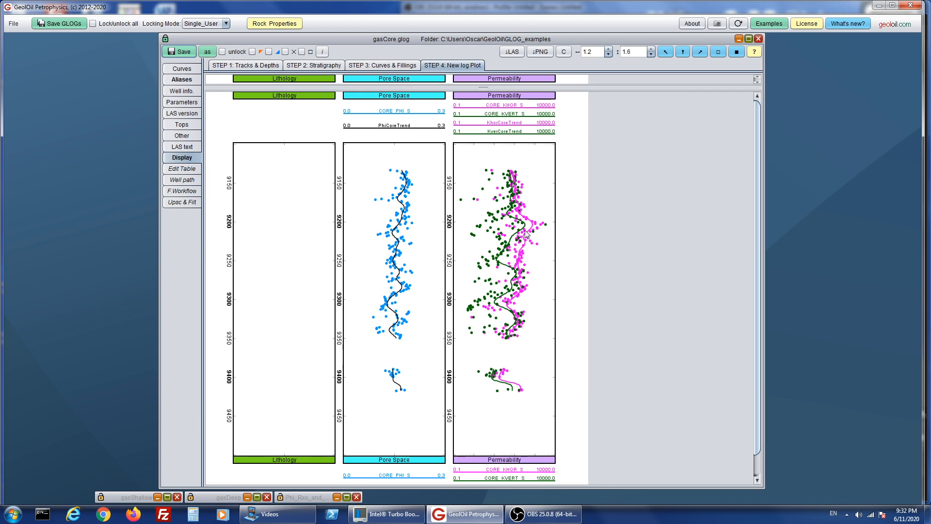
pyautogui.click(178, 53)
# Remove PhiCoreTrend from the Pore Space track and KhorCoreTrend and KverCoreTrend from the Permeability track, and redraw the log plot.
pyautogui.click(245, 65)
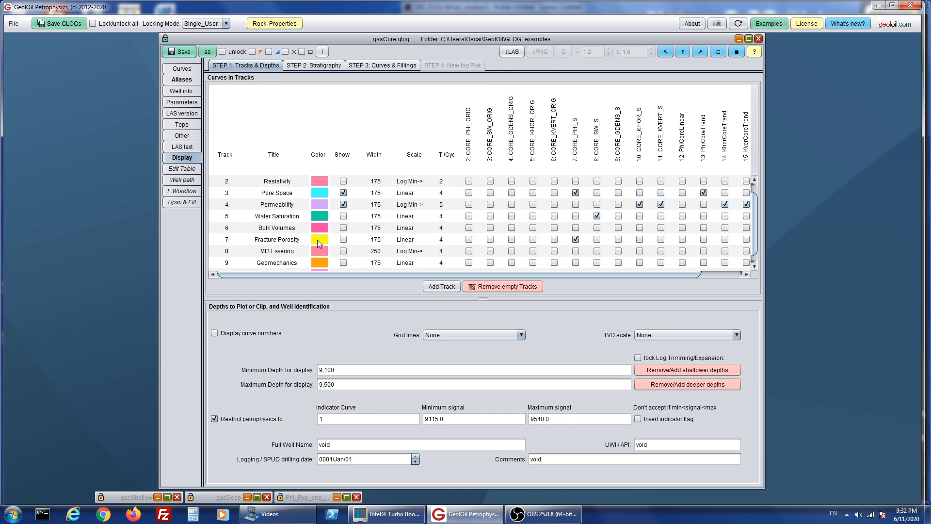
pyautogui.moveTo(328, 274); pyautogui.dragTo(512, 278)
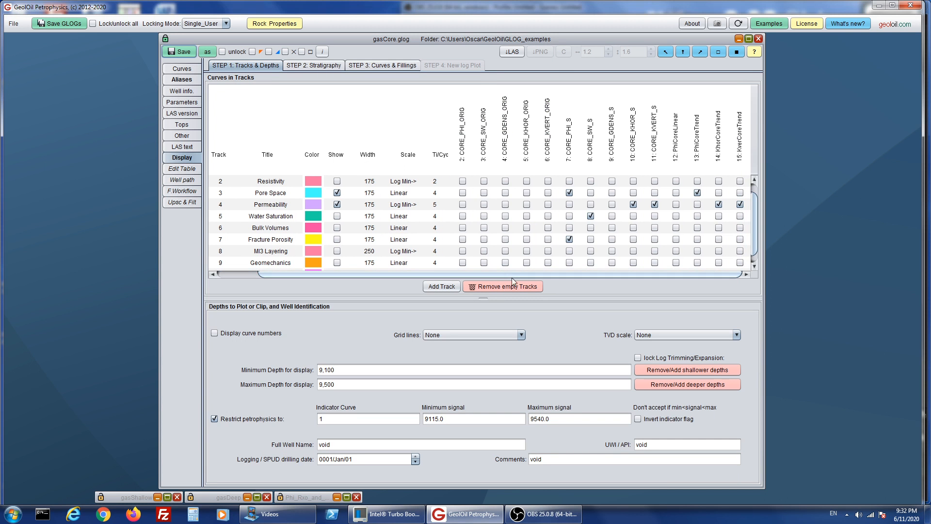
pyautogui.click(698, 193)
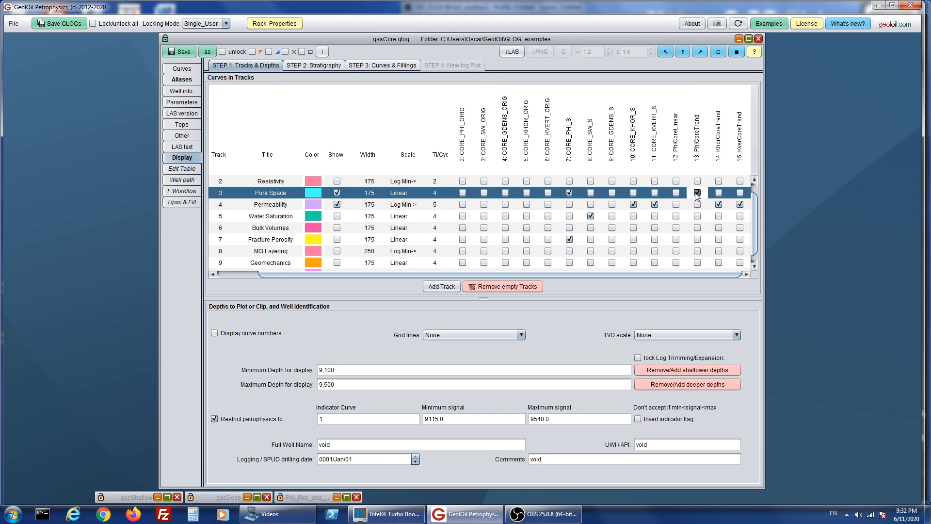
pyautogui.click(719, 205)
pyautogui.click(740, 205)
pyautogui.click(409, 68)
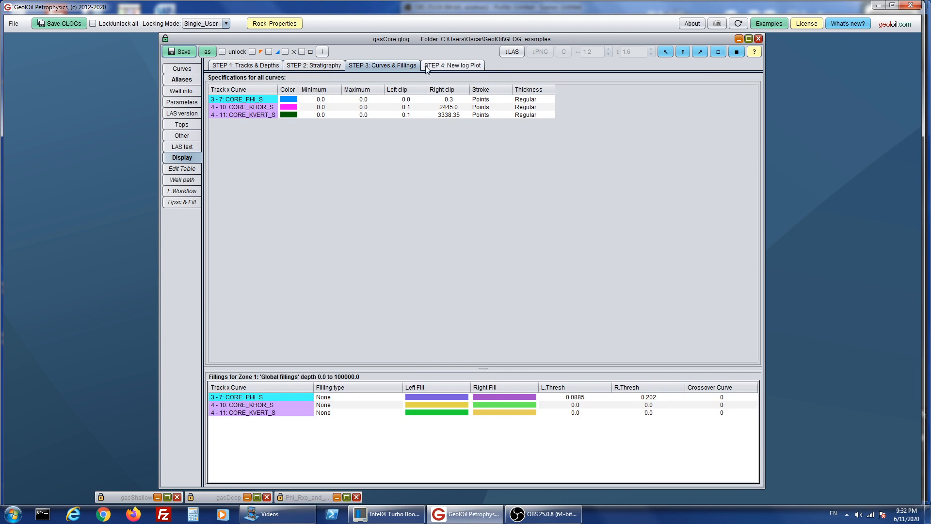
pyautogui.click(433, 67)
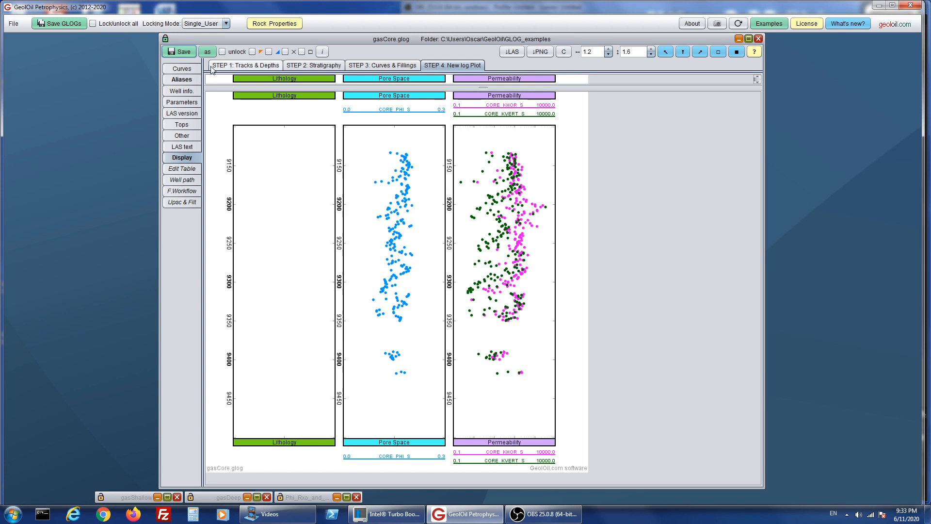
# Save and lock gasCore, assign it the X marker, and minimize its window.
pyautogui.click(191, 56)
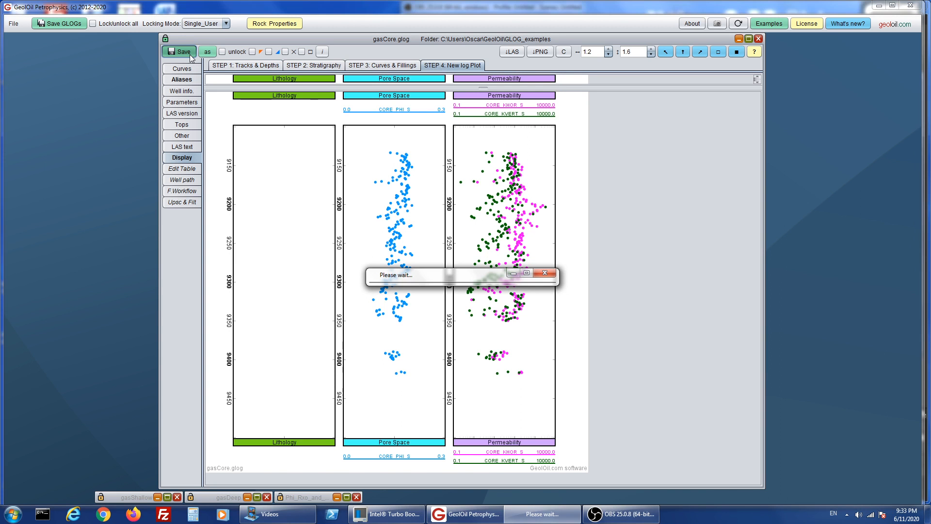
pyautogui.click(224, 53)
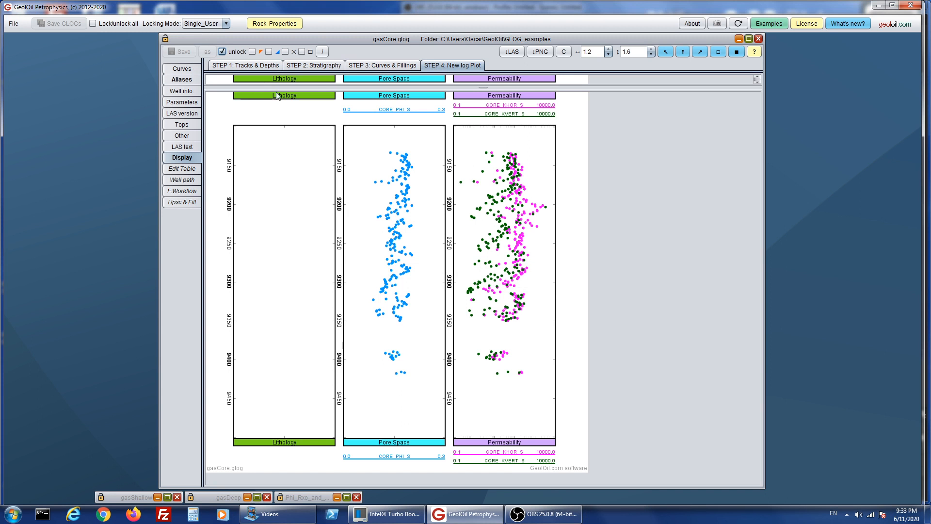
pyautogui.click(286, 52)
pyautogui.click(286, 52)
pyautogui.click(285, 52)
pyautogui.click(739, 39)
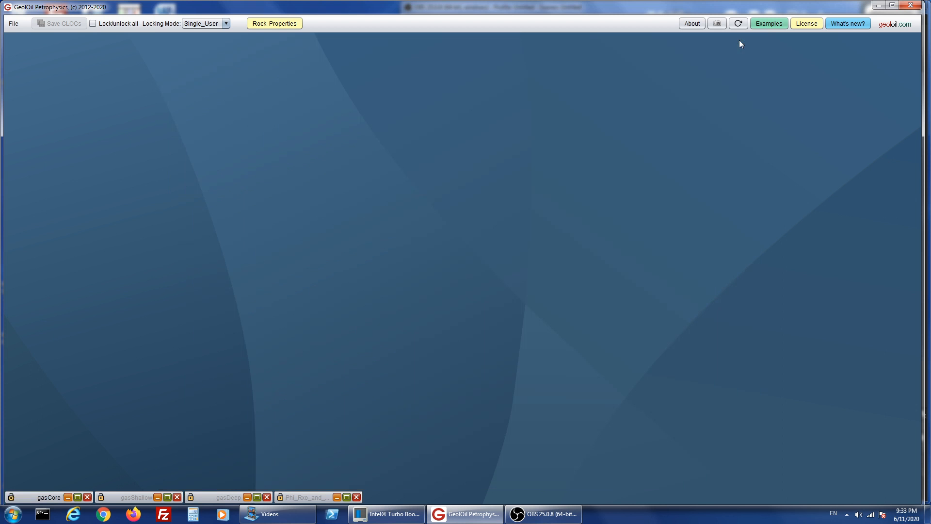
# Show the gasShallow and gasDeep log plots side by side to compare their depth coverage, and minimize both windows.
pyautogui.click(158, 496)
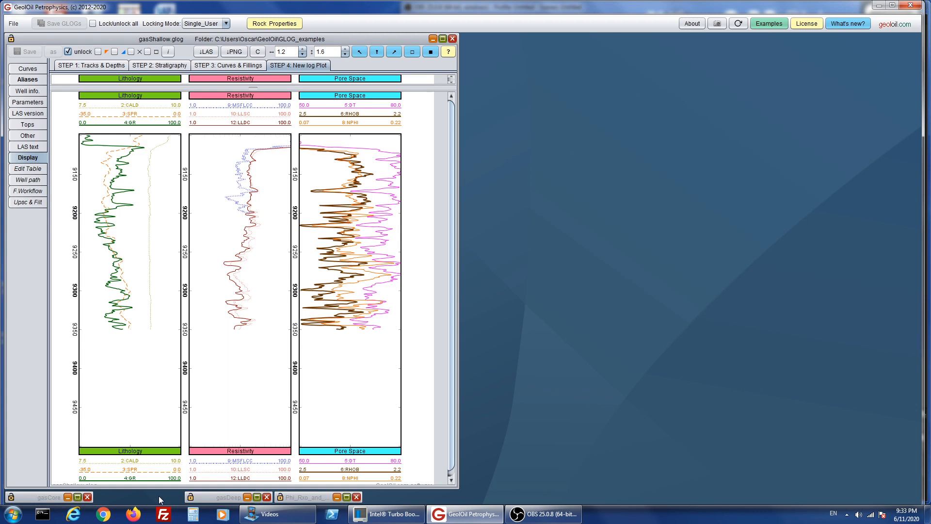
pyautogui.click(247, 498)
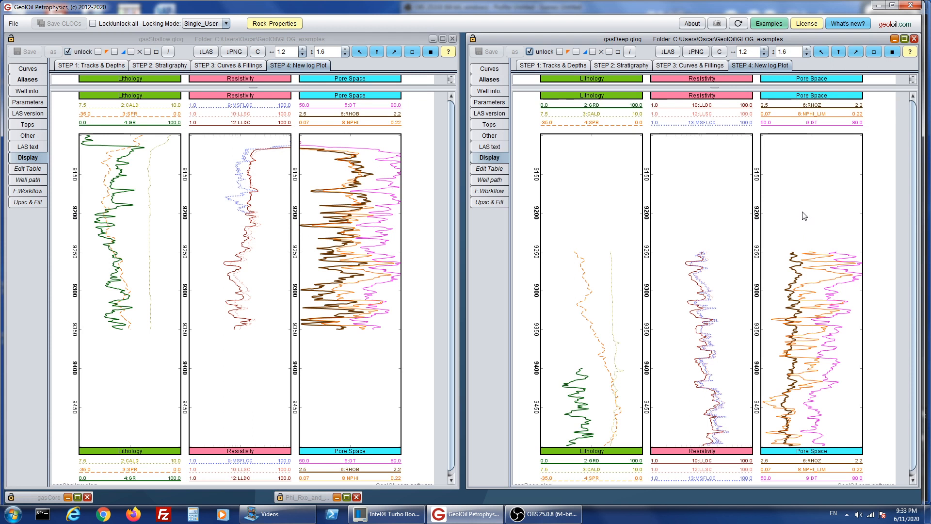
pyautogui.click(895, 40)
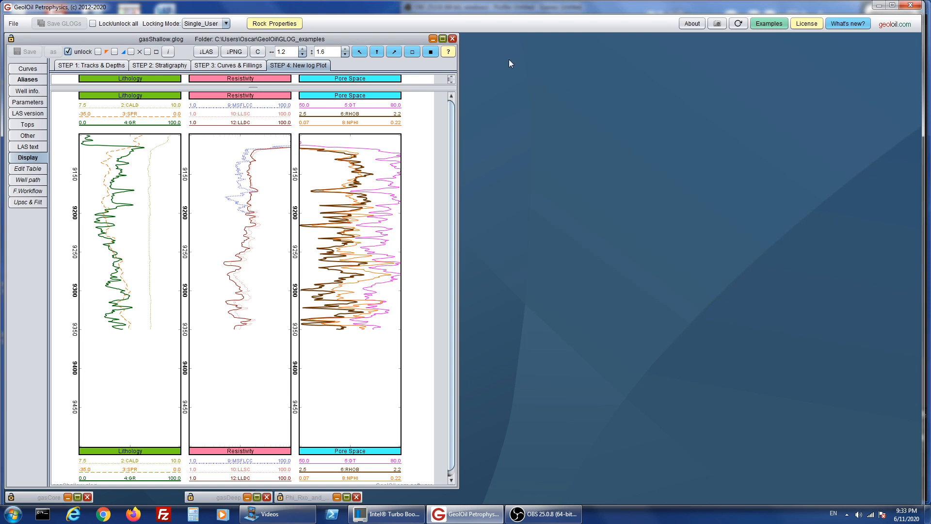
pyautogui.click(433, 38)
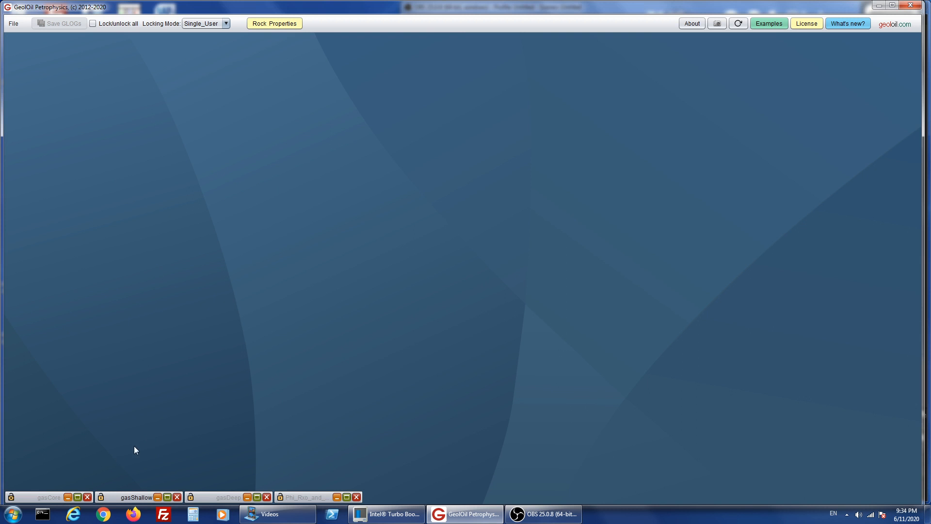
# Assign the orange upper corner marker to gasShallow and the blue lower corner marker to gasDeep, minimizing each window.
pyautogui.click(167, 497)
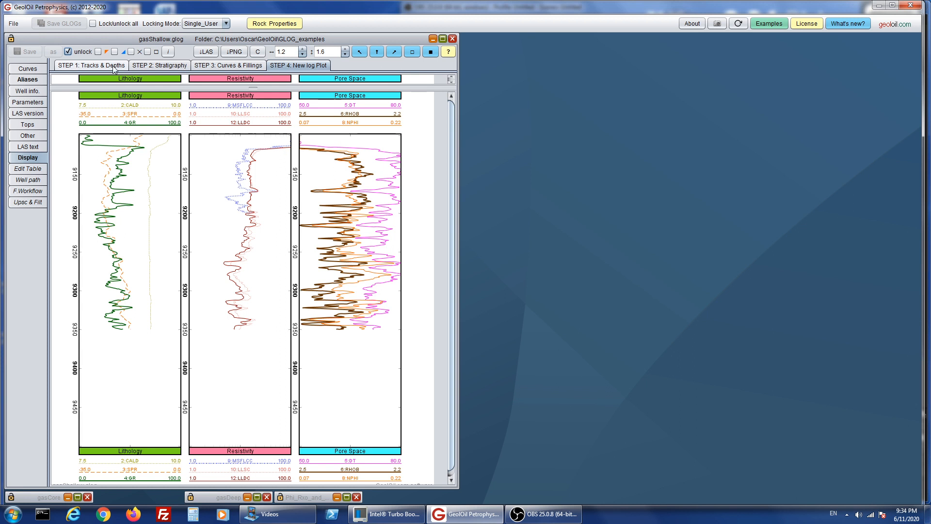
pyautogui.click(98, 51)
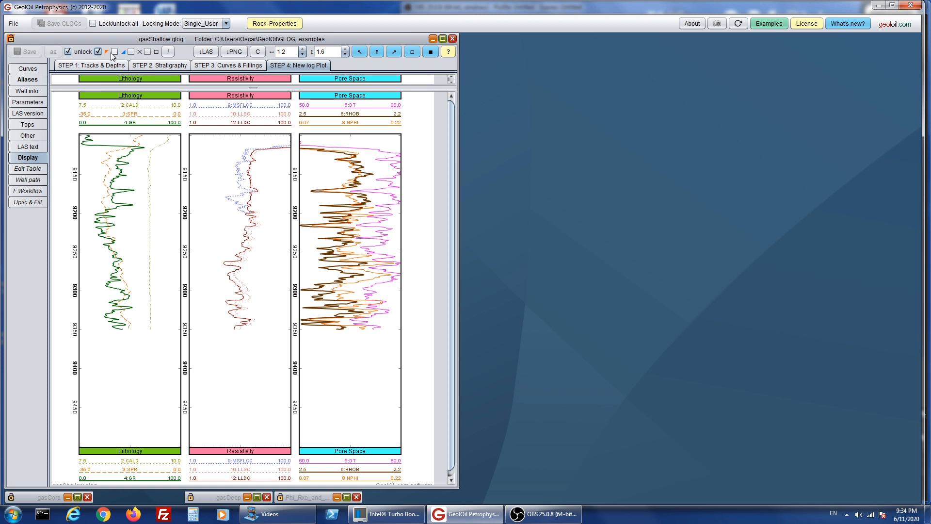
pyautogui.click(432, 39)
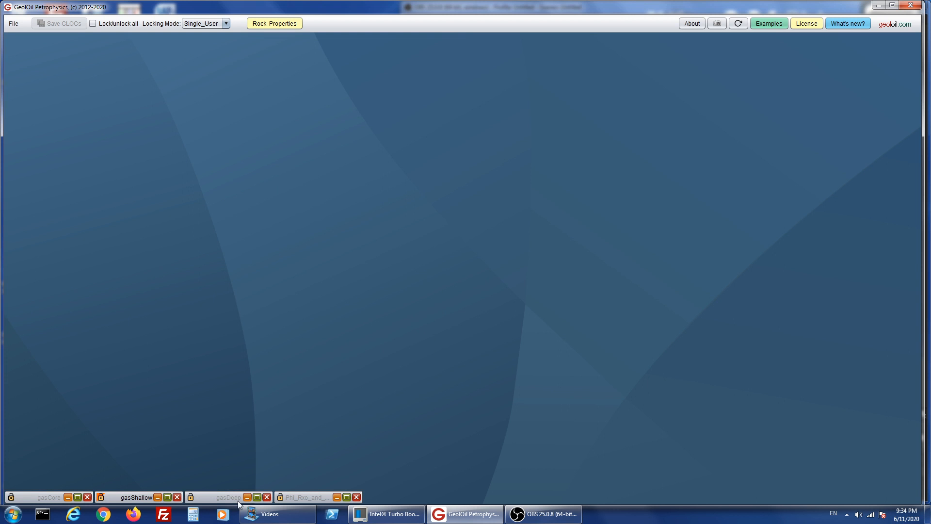
pyautogui.click(257, 497)
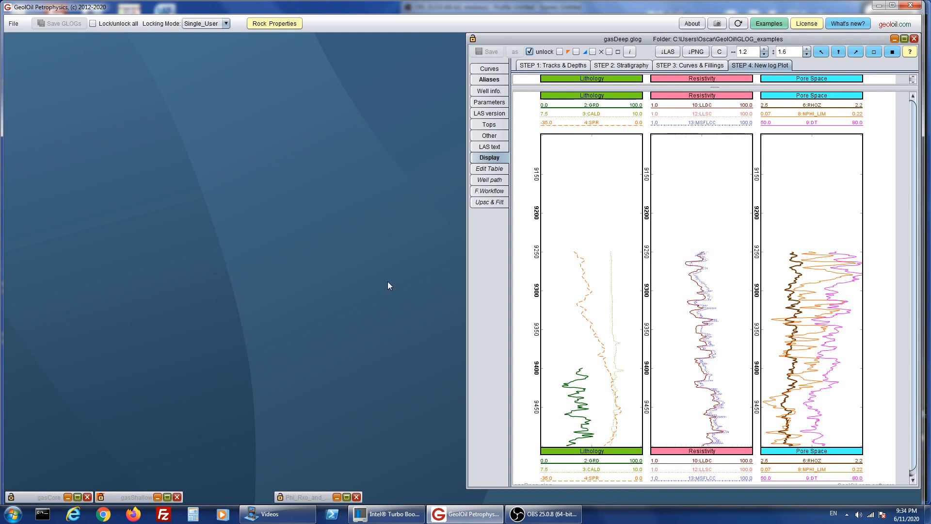
pyautogui.click(577, 52)
pyautogui.click(895, 39)
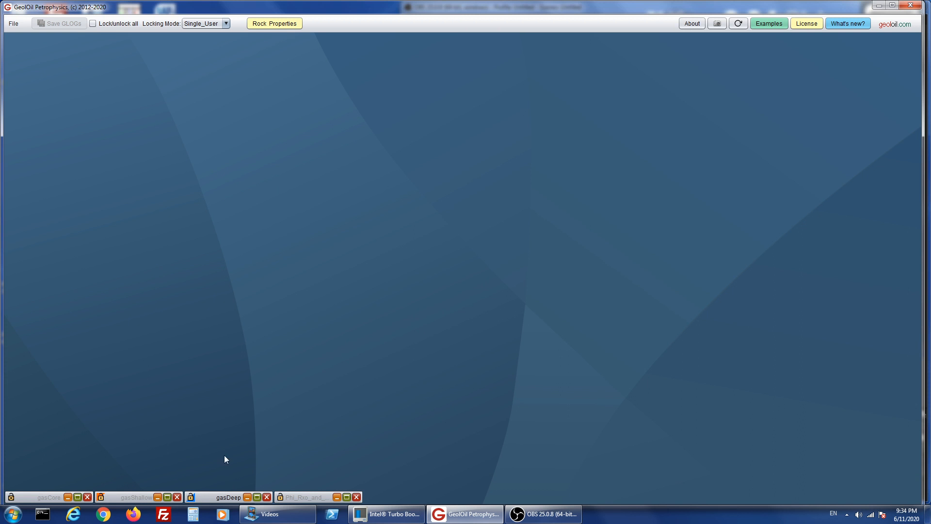
# Assign the square marker to Phi_Rxo_and_Gas_DTF and minimize its window.
pyautogui.click(336, 497)
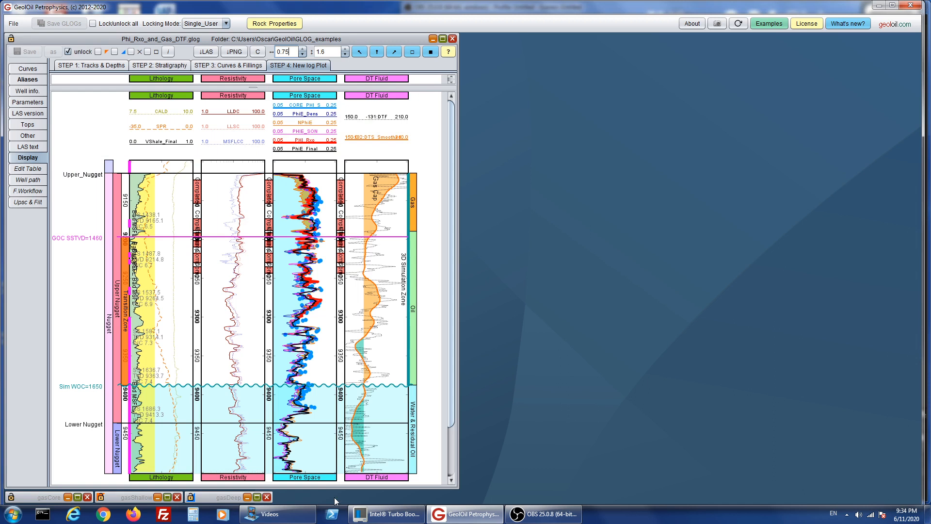
pyautogui.click(148, 51)
pyautogui.click(432, 39)
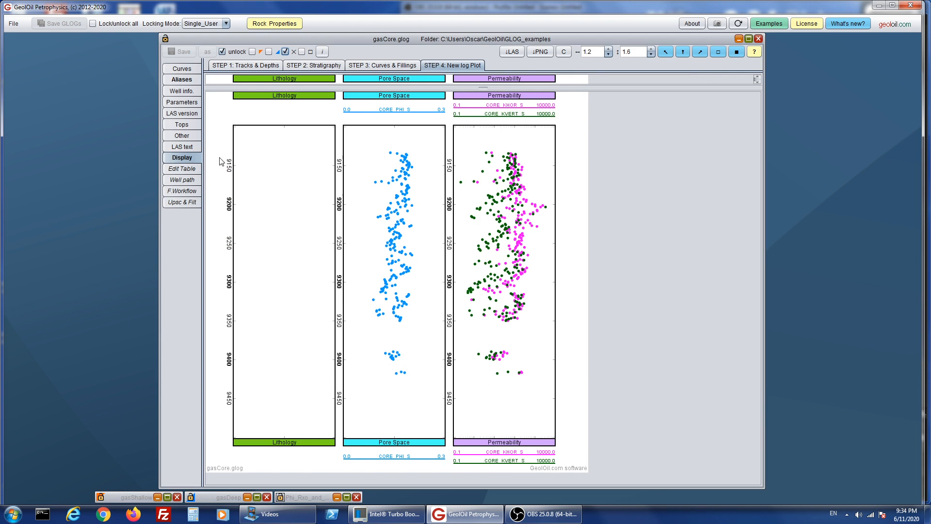
# Examine the starting depth in the gasCore data table by selecting its first row, and minimize the window.
pyautogui.click(184, 168)
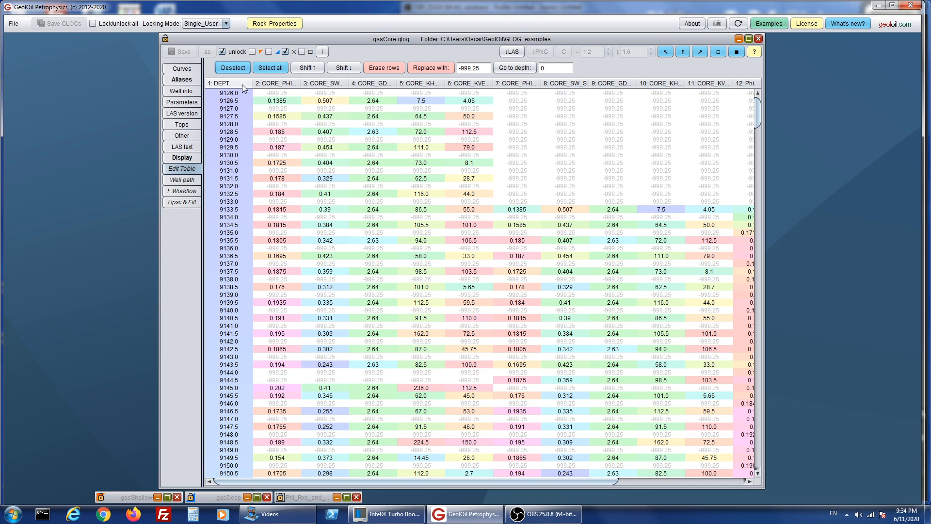
pyautogui.click(232, 94)
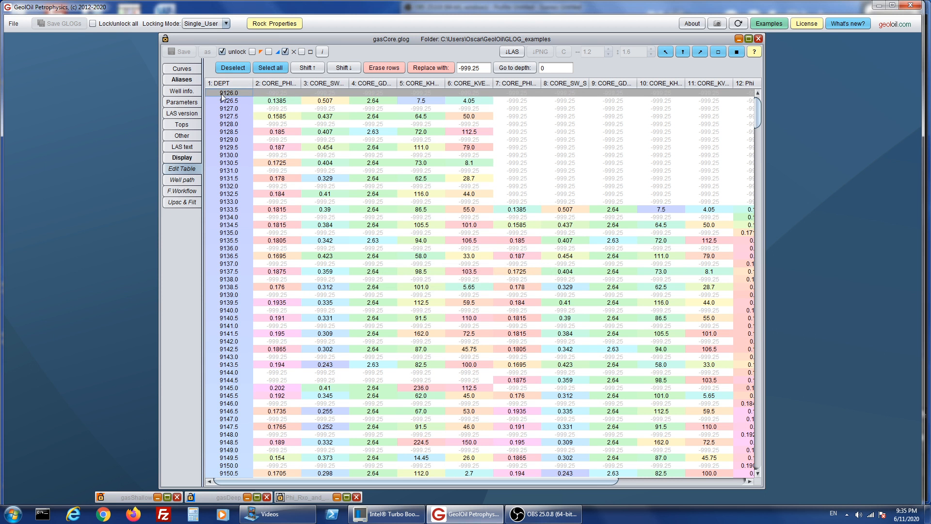
pyautogui.click(736, 42)
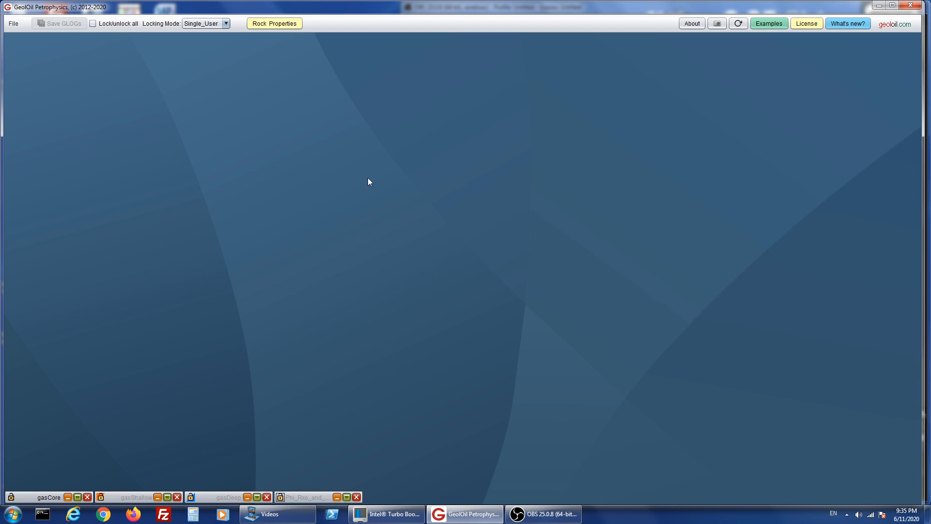
# Examine the starting depth in the gasShallow data table by selecting its first row, and minimize the window.
pyautogui.click(165, 497)
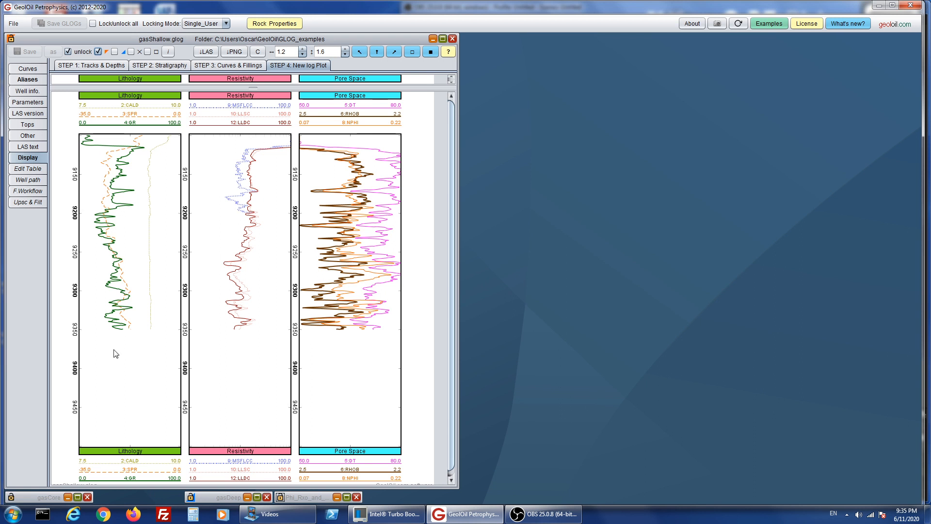
pyautogui.click(30, 169)
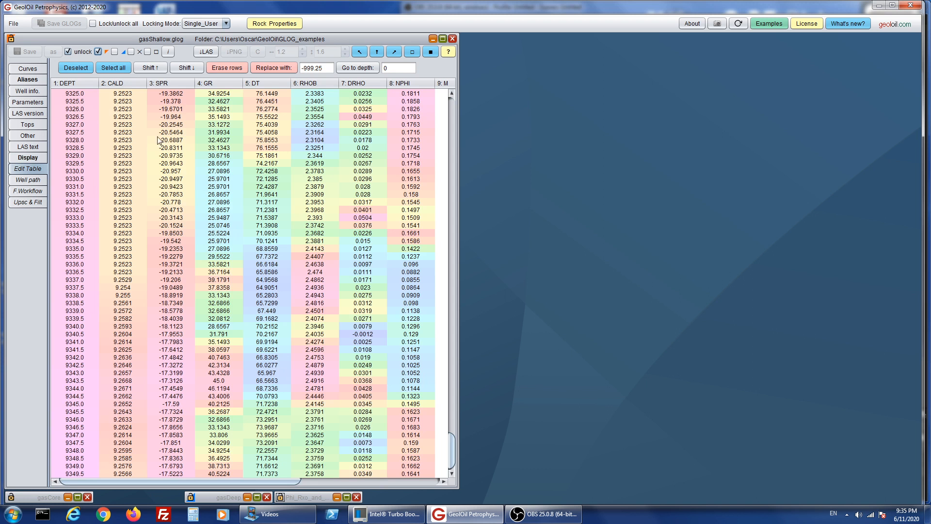
pyautogui.click(452, 106)
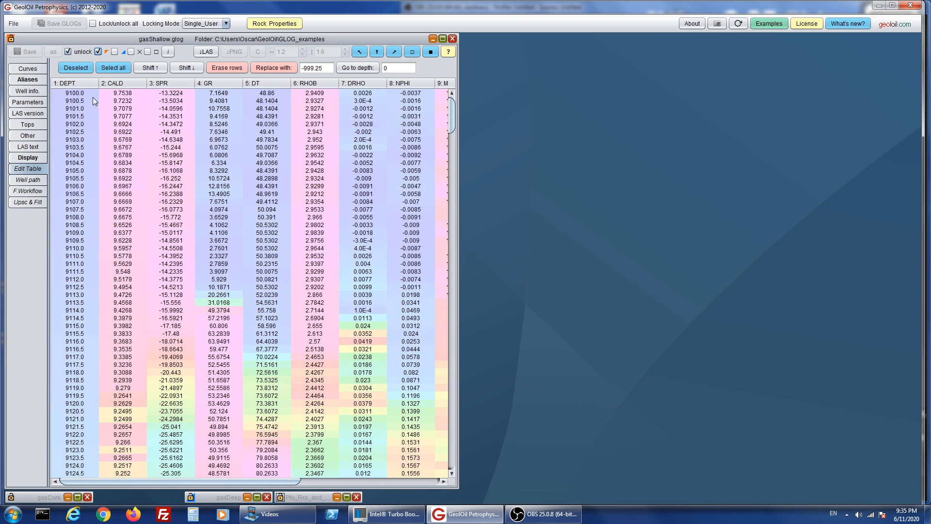
pyautogui.click(86, 96)
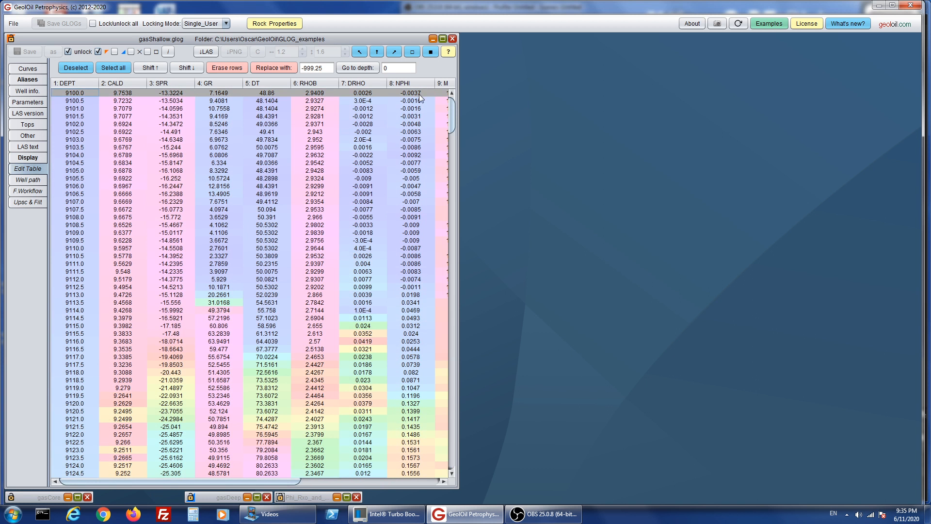
pyautogui.click(430, 38)
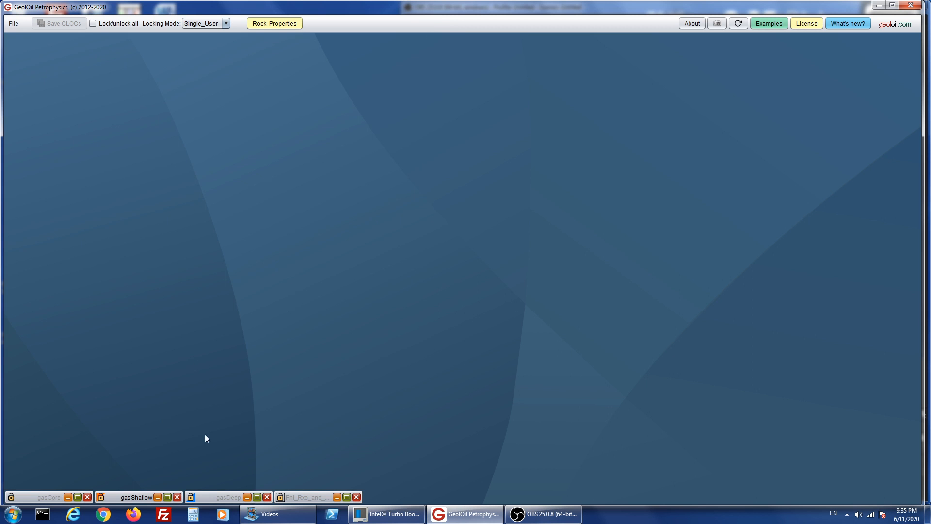
# Select the first depth row in the gasDeep data table and show the gasShallow table beside it for comparison.
pyautogui.click(246, 497)
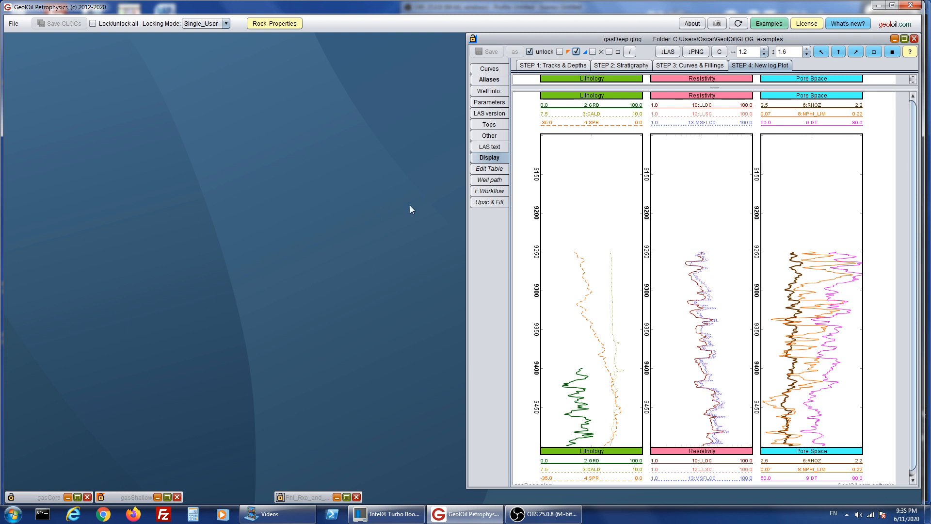
pyautogui.click(490, 168)
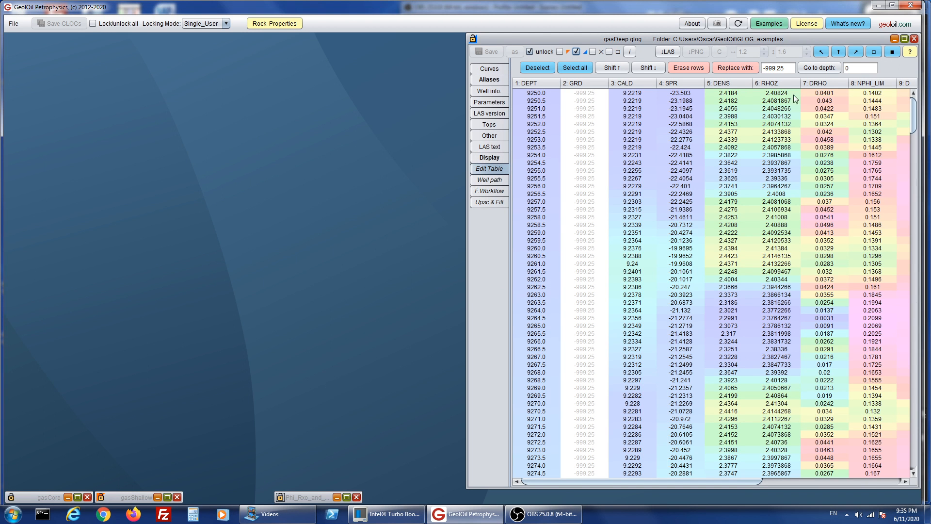
pyautogui.click(528, 93)
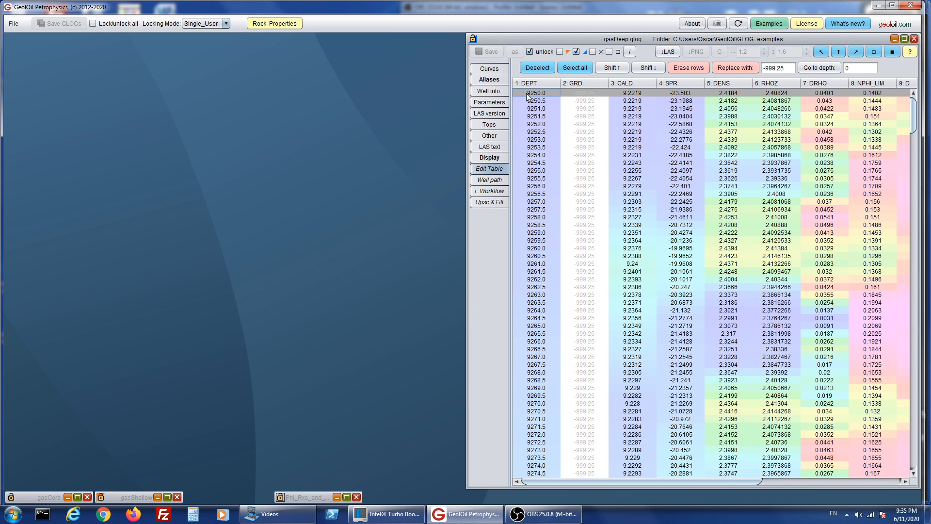
pyautogui.click(156, 496)
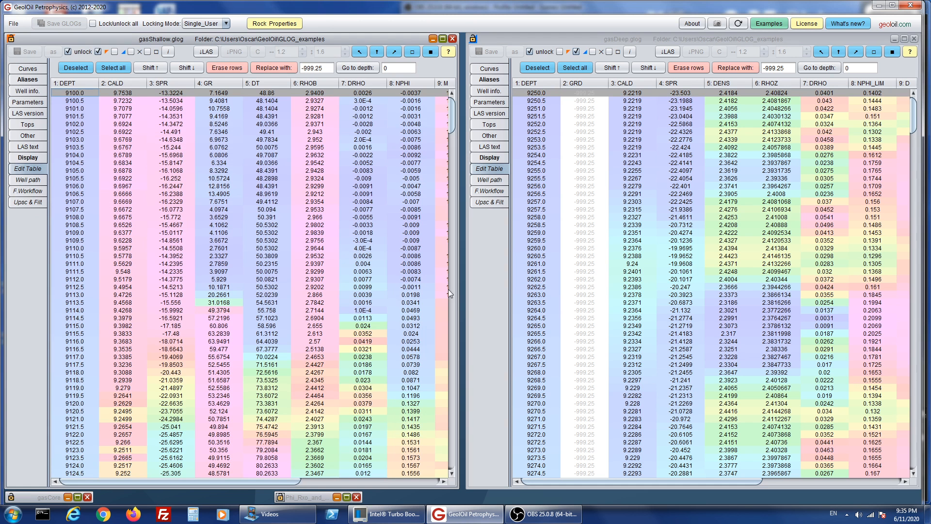
# Restore the gasCore table and lower its window so its first depth can be compared with gasShallow and gasDeep.
pyautogui.click(69, 497)
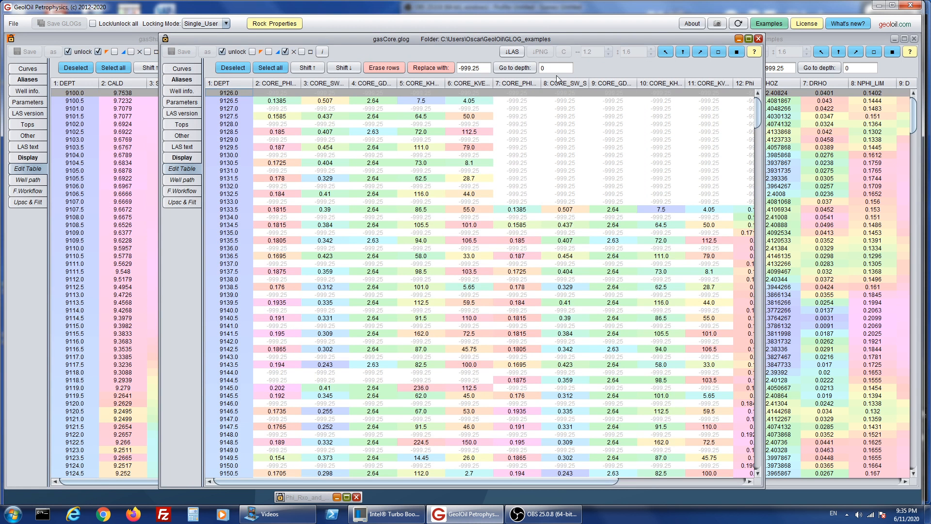
pyautogui.moveTo(544, 35); pyautogui.dragTo(553, 145)
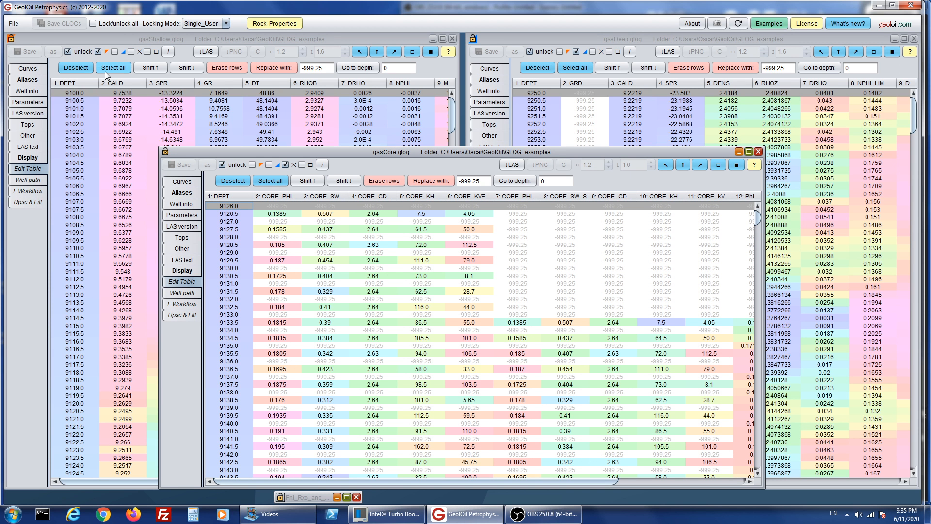
# Open a new blank LAS file template, move its window clear of the first table rows, and set the start depth to 9100.
pyautogui.click(14, 24)
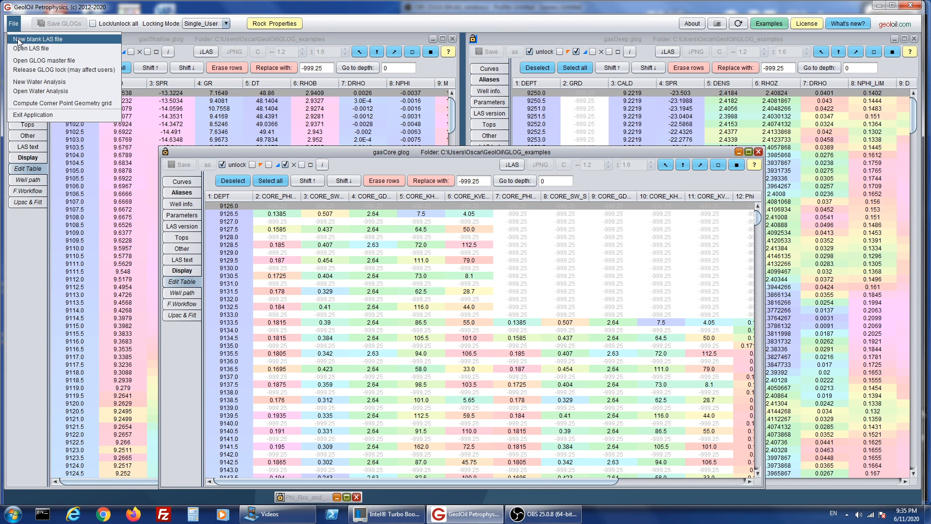
pyautogui.click(18, 40)
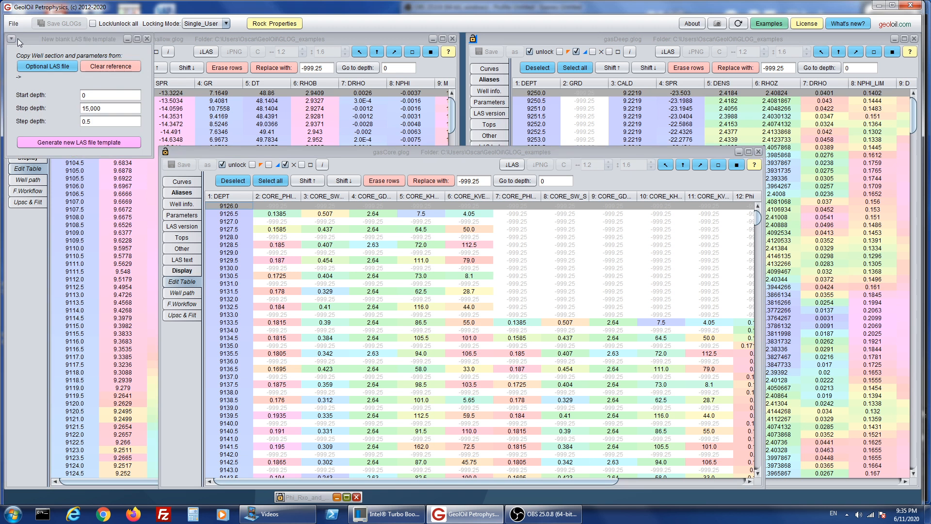
pyautogui.click(105, 98)
pyautogui.moveTo(83, 39); pyautogui.dragTo(131, 217)
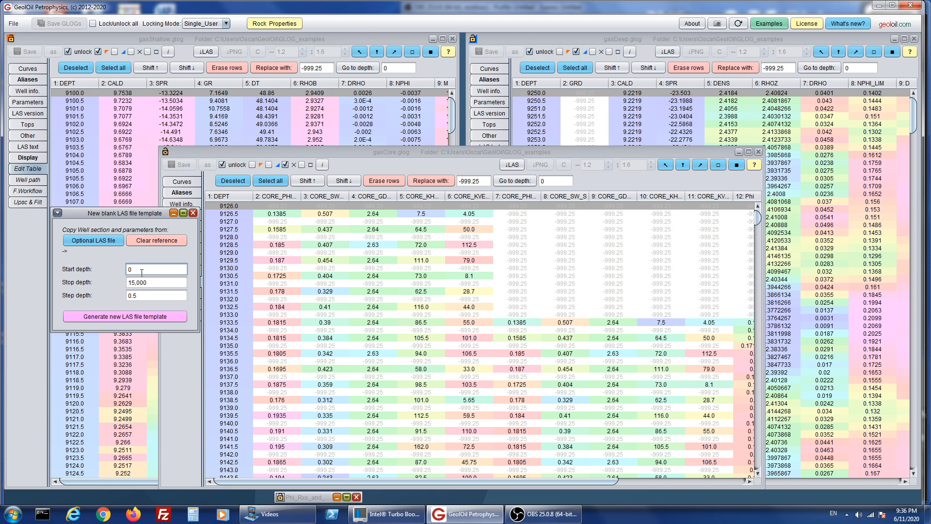
pyautogui.press('BackSpace')
pyautogui.write('9100')
# Try step depths of 1.0 and 0.25 in the blank LAS template, and return the step to 0.5.
pyautogui.click(137, 298)
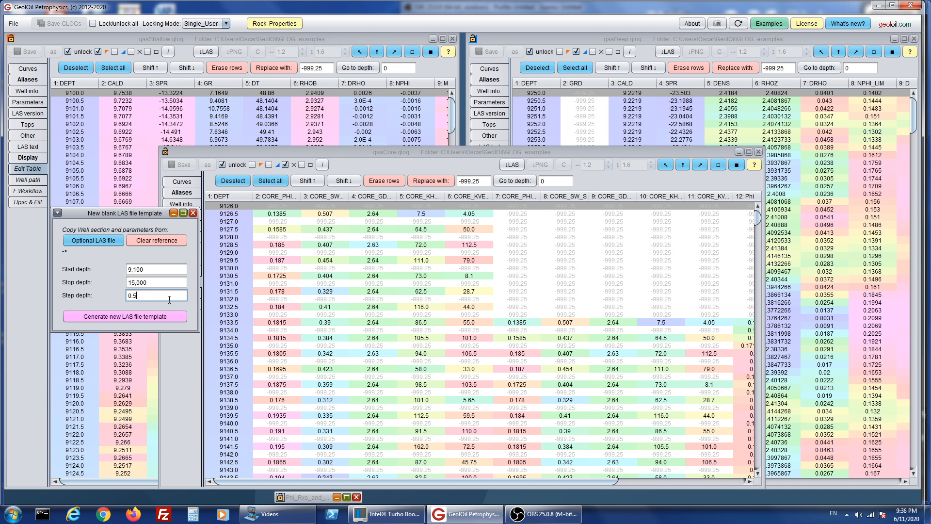
pyautogui.press('BackSpace')
pyautogui.press('BackSpace')
pyautogui.press('BackSpace')
pyautogui.write('1.0')
pyautogui.press('BackSpace')
pyautogui.press('BackSpace')
pyautogui.press('BackSpace')
pyautogui.write('0')
pyautogui.write('.25')
pyautogui.press('BackSpace')
pyautogui.press('BackSpace')
pyautogui.press('BackSpace')
pyautogui.press('BackSpace')
pyautogui.write('0')
pyautogui.write('.5')
pyautogui.write('0')
pyautogui.press('BackSpace')
# Select the template's stop depth value, and minimize the template and gasCore windows.
pyautogui.click(168, 282)
pyautogui.moveTo(146, 282); pyautogui.dragTo(125, 280)
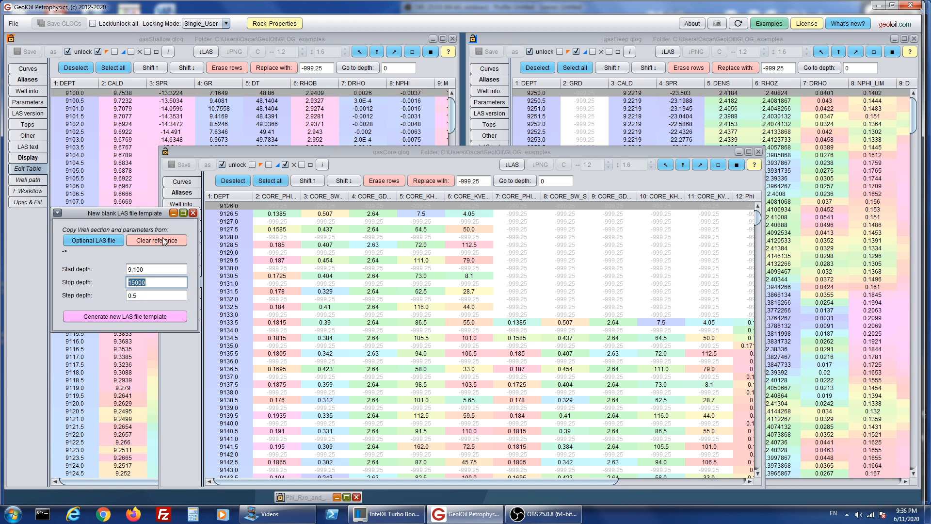
pyautogui.click(173, 213)
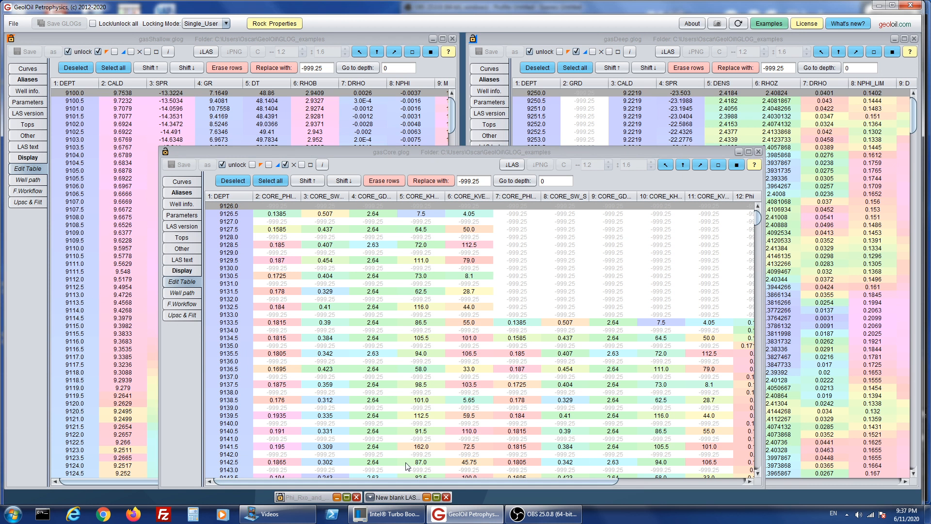
pyautogui.click(740, 154)
pyautogui.click(739, 154)
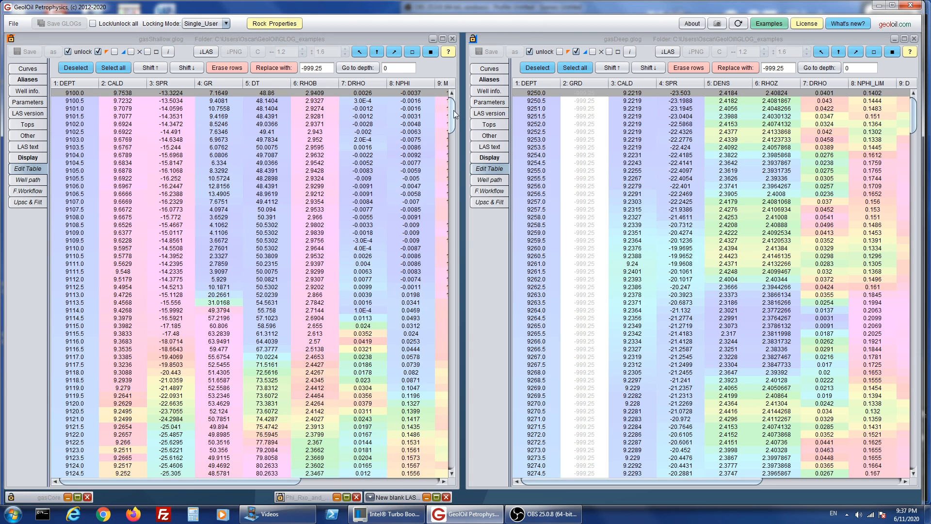
# Examine the final depths in the gasShallow and gasDeep tables by selecting the last row of each.
pyautogui.moveTo(453, 109); pyautogui.dragTo(439, 480)
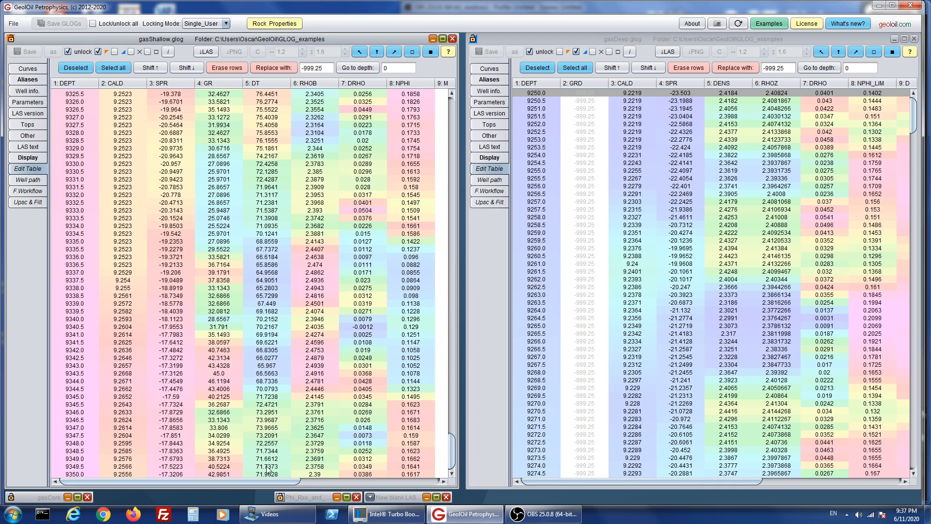
pyautogui.click(75, 473)
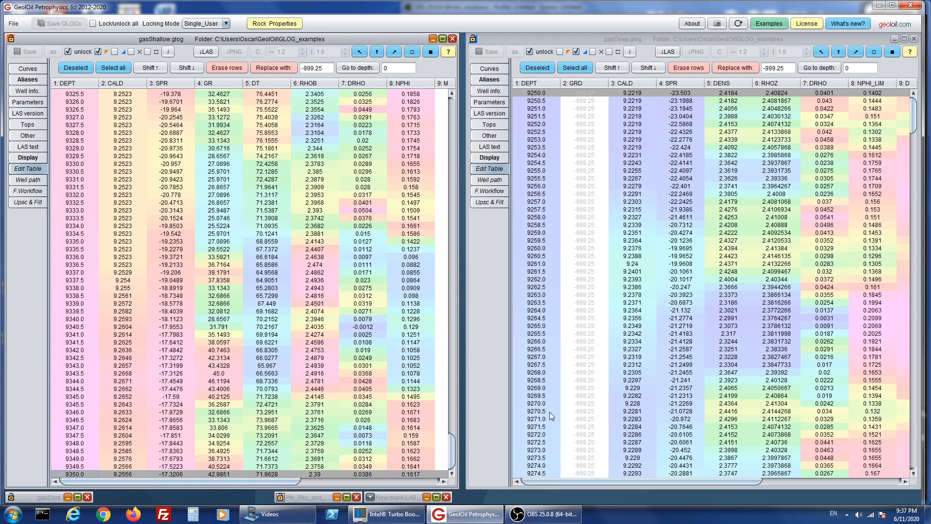
pyautogui.moveTo(914, 127); pyautogui.dragTo(893, 476)
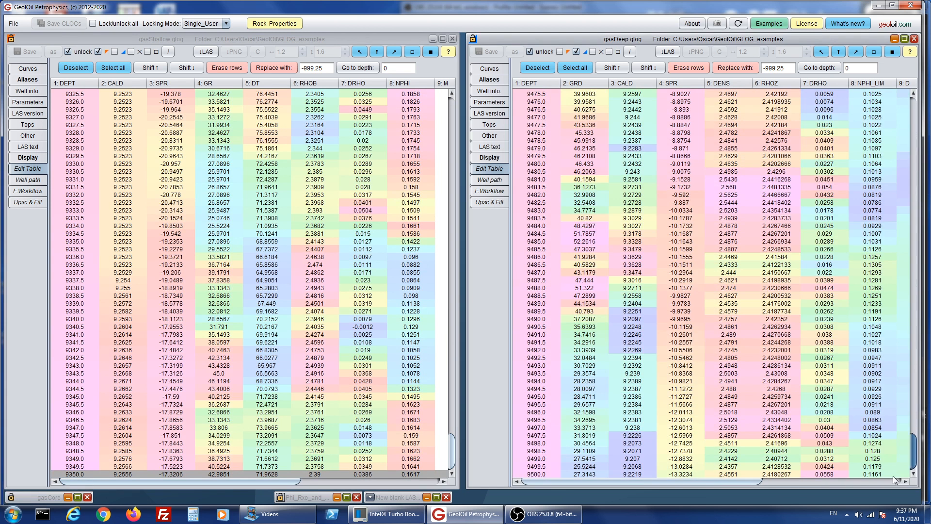
pyautogui.click(535, 475)
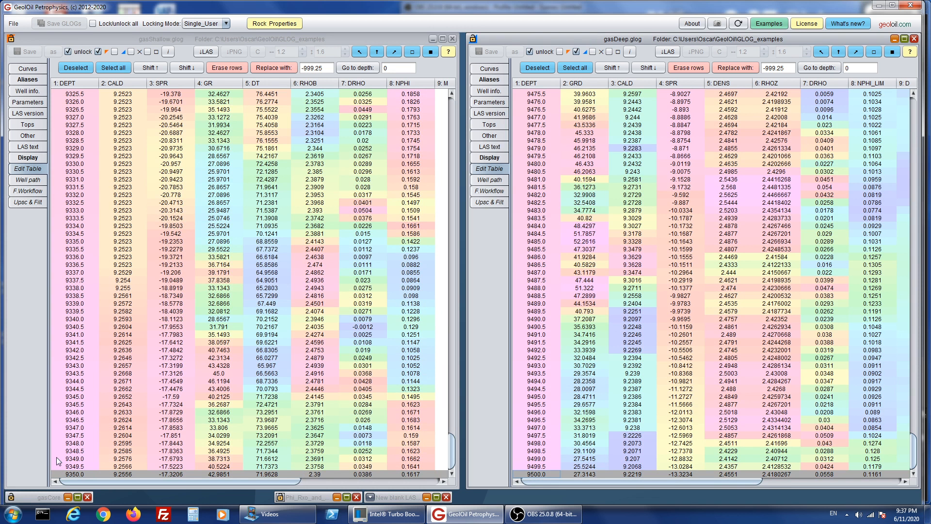
# Restore gasCore, resize its window to a smaller one between the other tables, and show its last depth rows.
pyautogui.click(70, 499)
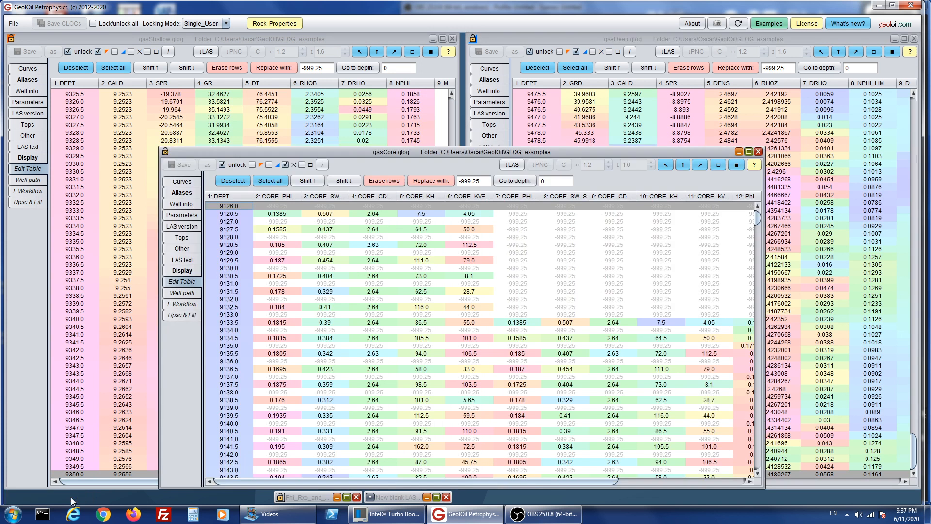
pyautogui.click(684, 165)
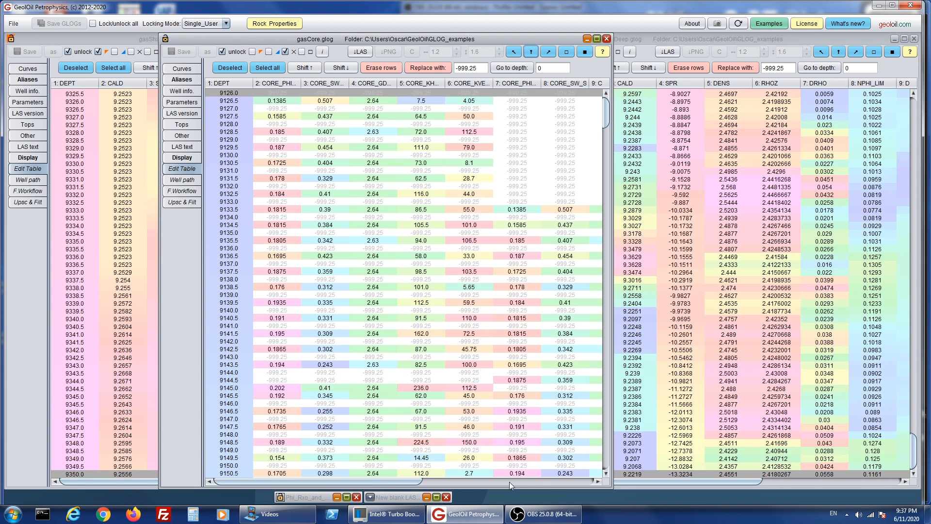
pyautogui.moveTo(506, 488); pyautogui.dragTo(506, 373)
pyautogui.moveTo(606, 106); pyautogui.dragTo(644, 382)
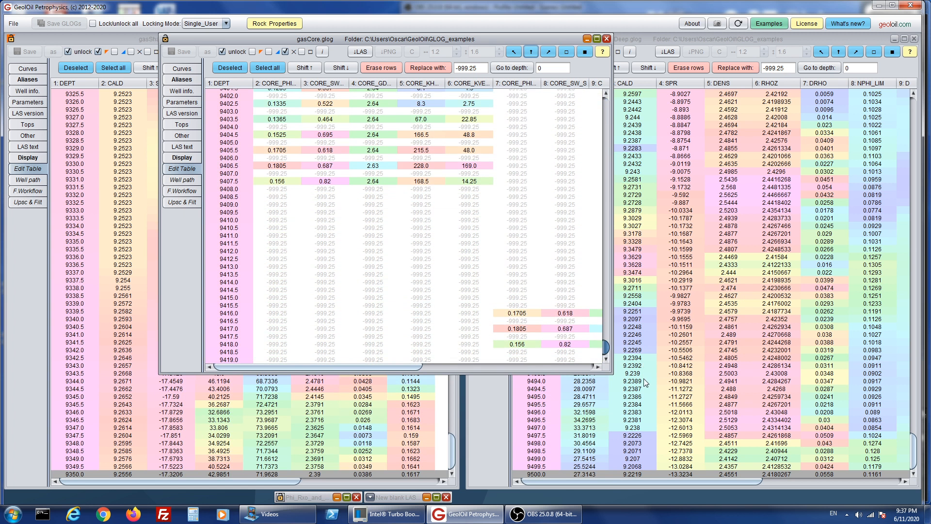
# Examine the deepest gasCore values around 9418 in the core and PhiCore trend columns, and clear the selection.
pyautogui.click(511, 345)
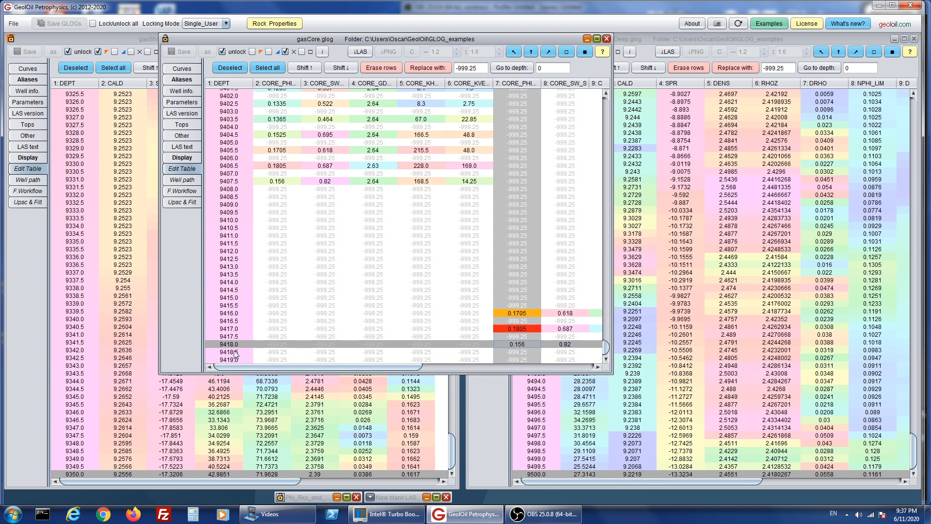
pyautogui.moveTo(253, 366); pyautogui.dragTo(502, 386)
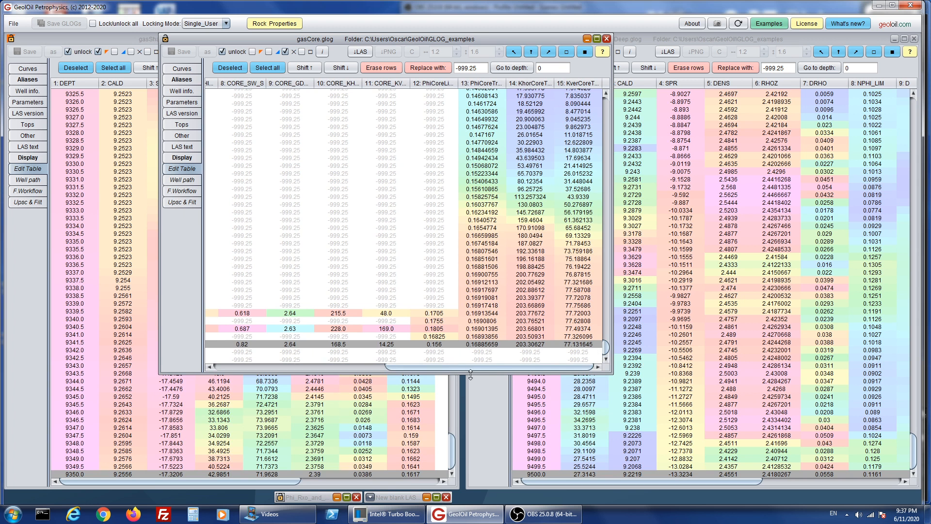
pyautogui.click(487, 344)
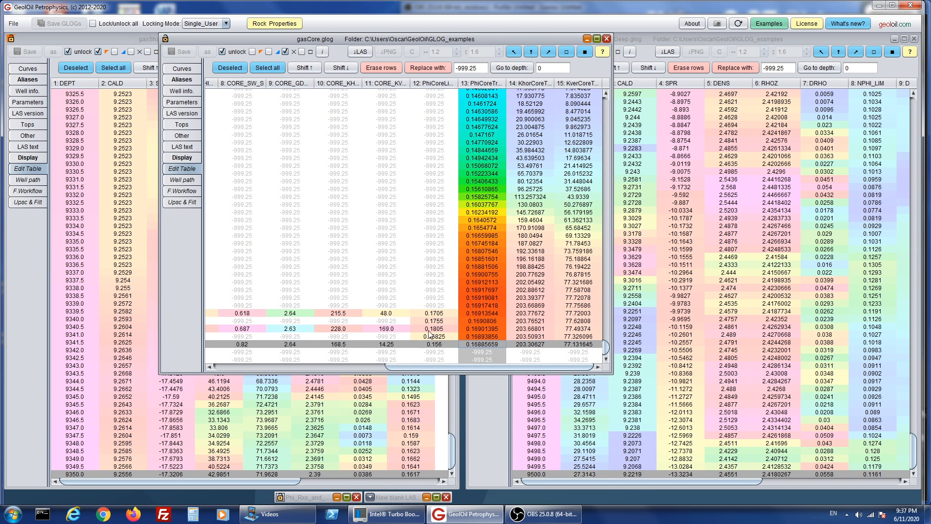
pyautogui.click(392, 347)
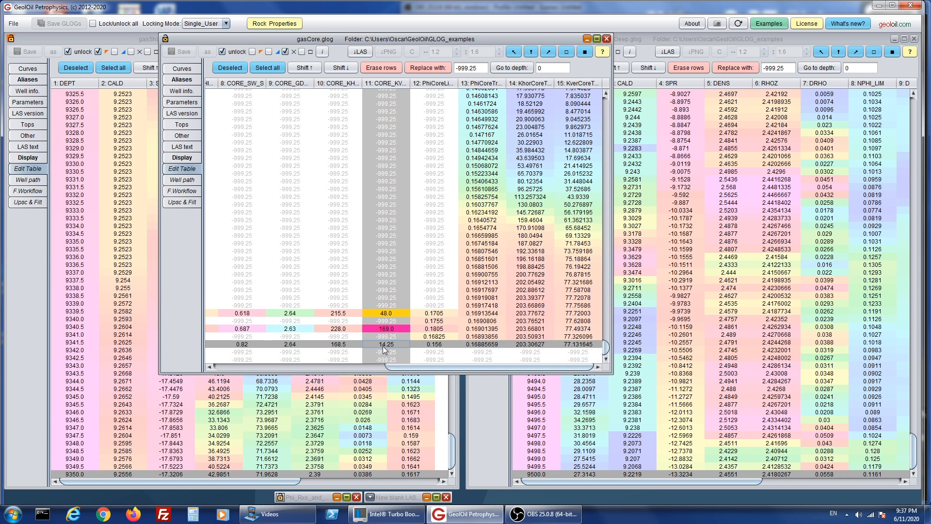
pyautogui.keyDown('shift'); pyautogui.click(342, 337); pyautogui.keyUp('shift')
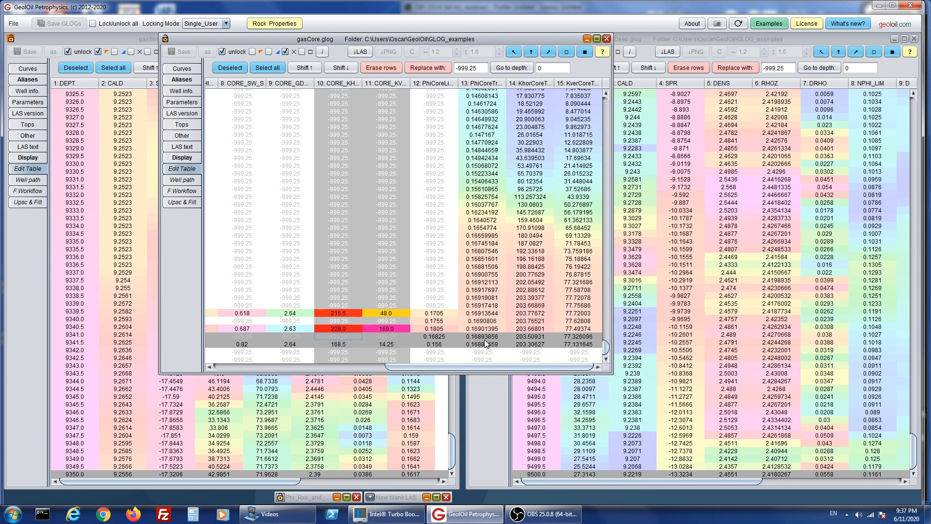
pyautogui.keyDown('ctrl'); pyautogui.click(488, 320); pyautogui.keyUp('ctrl')
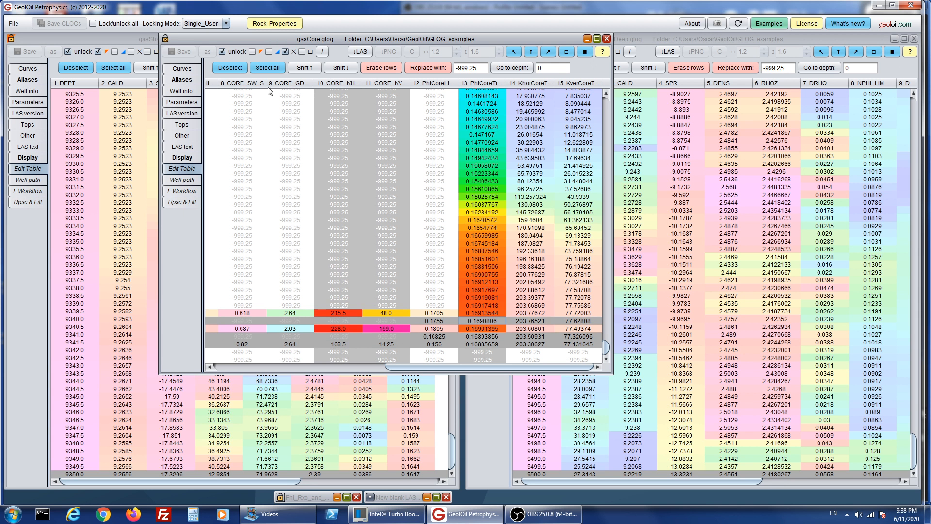
pyautogui.click(235, 71)
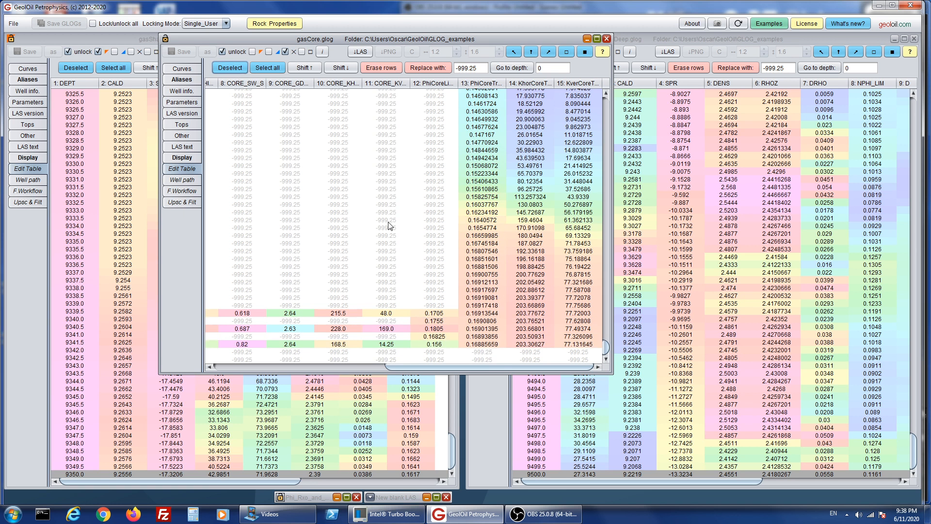
# Select the last depth row of gasCore, and minimize the gasCore, gasDeep and gasShallow windows.
pyautogui.moveTo(491, 365); pyautogui.dragTo(217, 380)
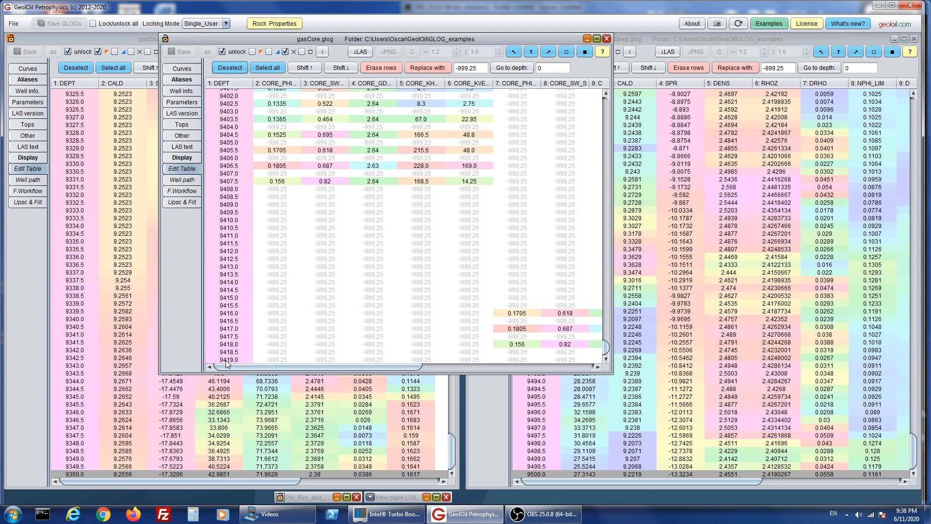
pyautogui.click(226, 360)
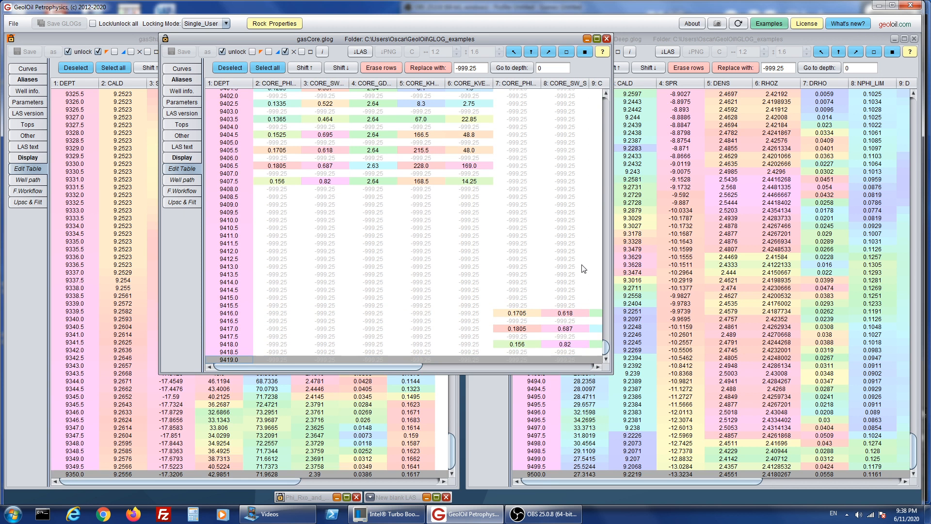
pyautogui.click(586, 39)
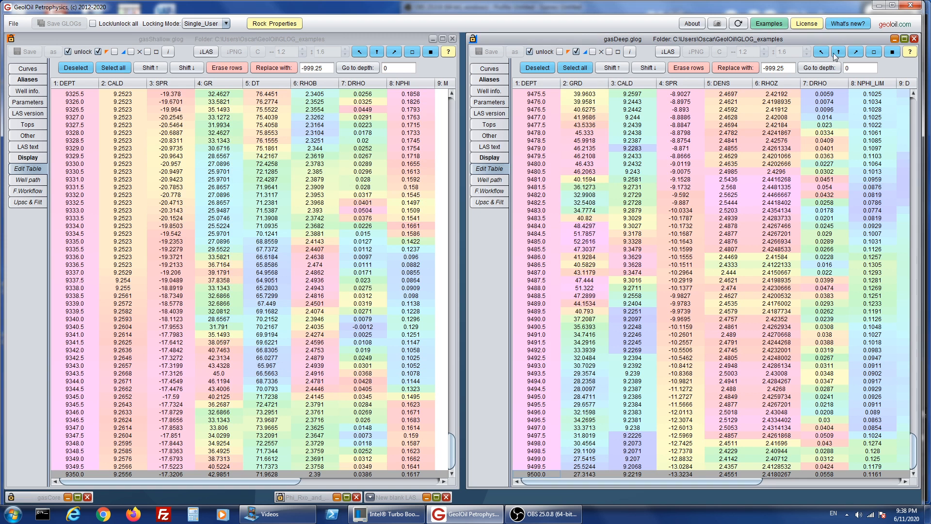
pyautogui.click(895, 39)
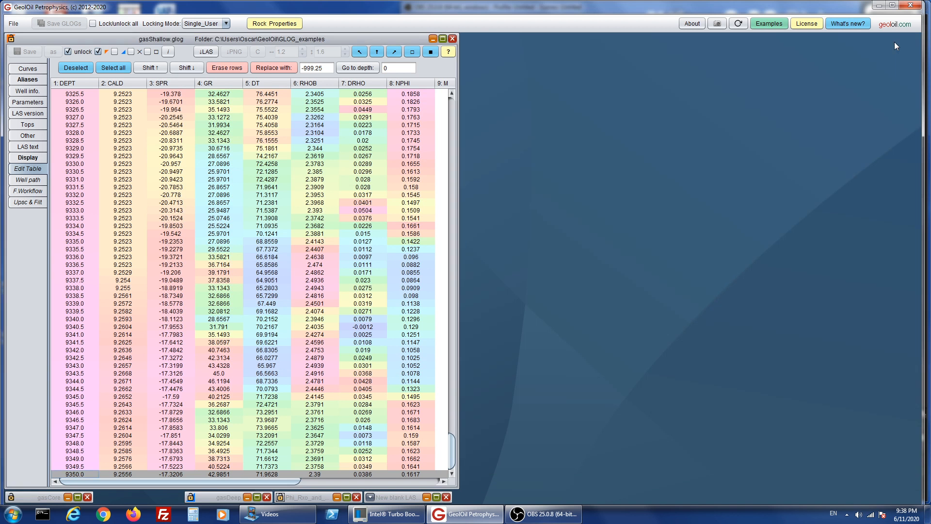
pyautogui.click(431, 39)
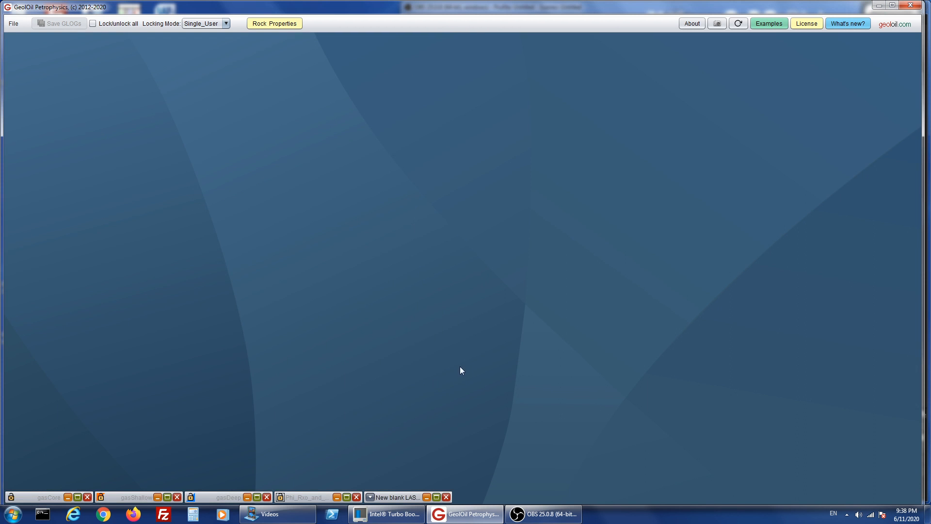
# Restore the blank LAS template, set its stop depth to 9500, and move the window higher in the workspace.
pyautogui.click(427, 497)
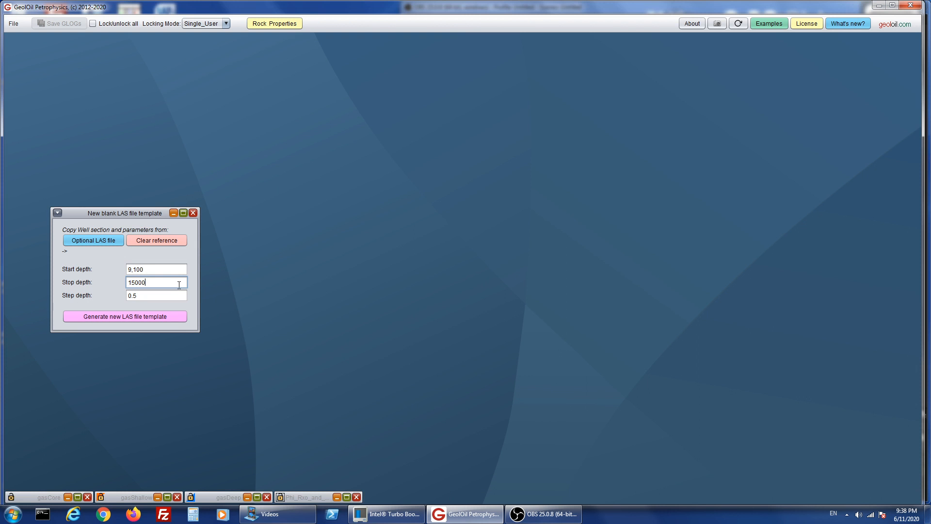
pyautogui.press('BackSpace')
pyautogui.press('BackSpace')
pyautogui.press('BackSpace')
pyautogui.press('BackSpace')
pyautogui.press('BackSpace')
pyautogui.write('9500')
pyautogui.moveTo(171, 194); pyautogui.dragTo(200, 131)
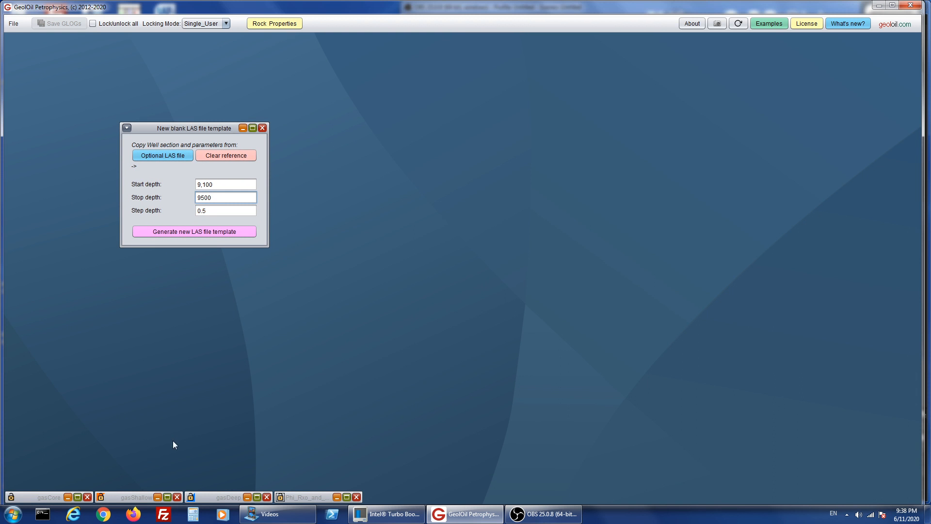
# Briefly show gasShallow and minimize it, and examine the parameters and well information of gasDeep.
pyautogui.click(156, 498)
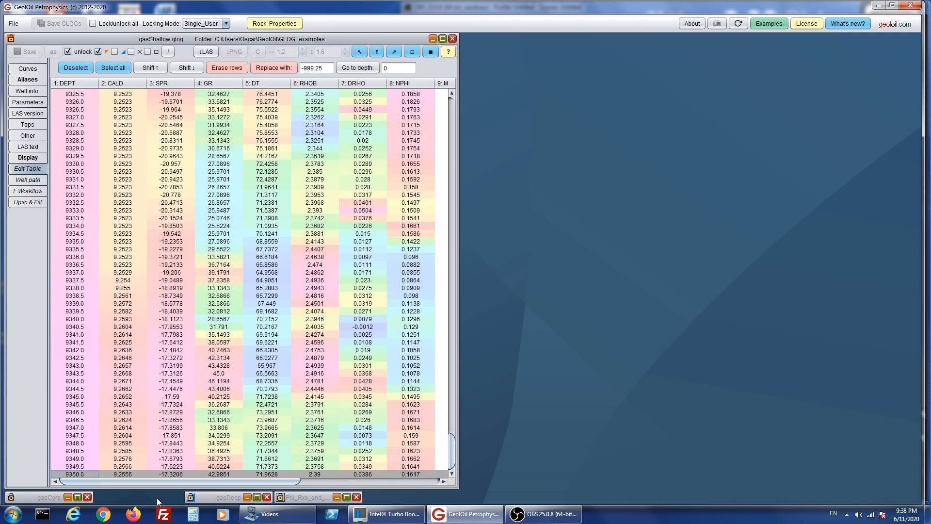
pyautogui.click(433, 39)
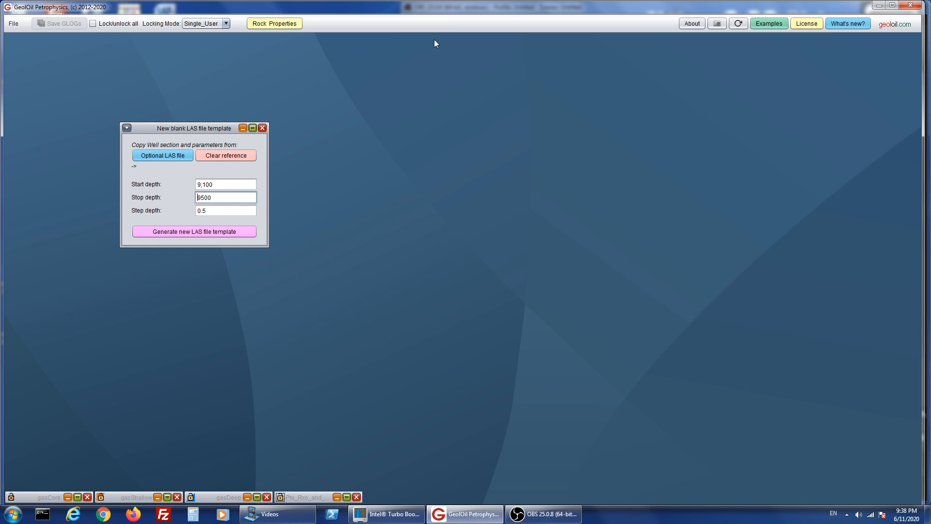
pyautogui.click(249, 498)
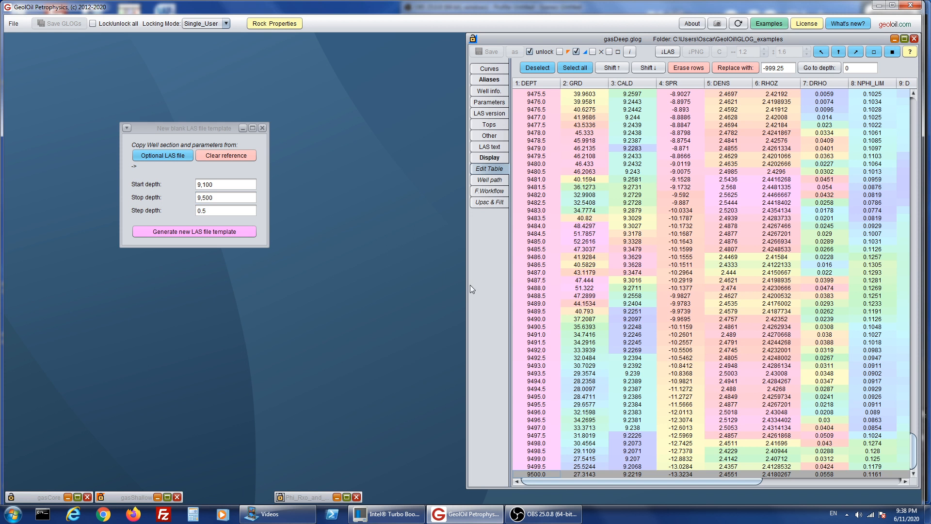
pyautogui.click(501, 103)
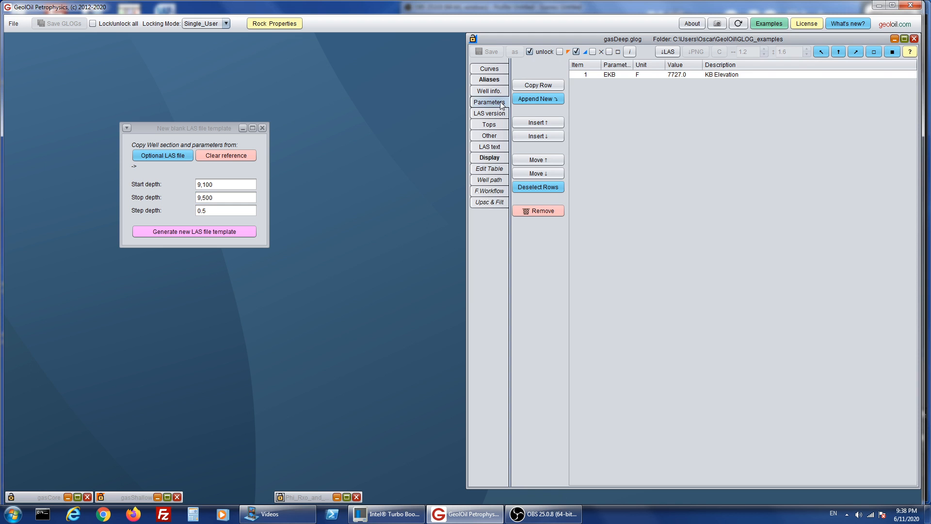
pyautogui.click(499, 94)
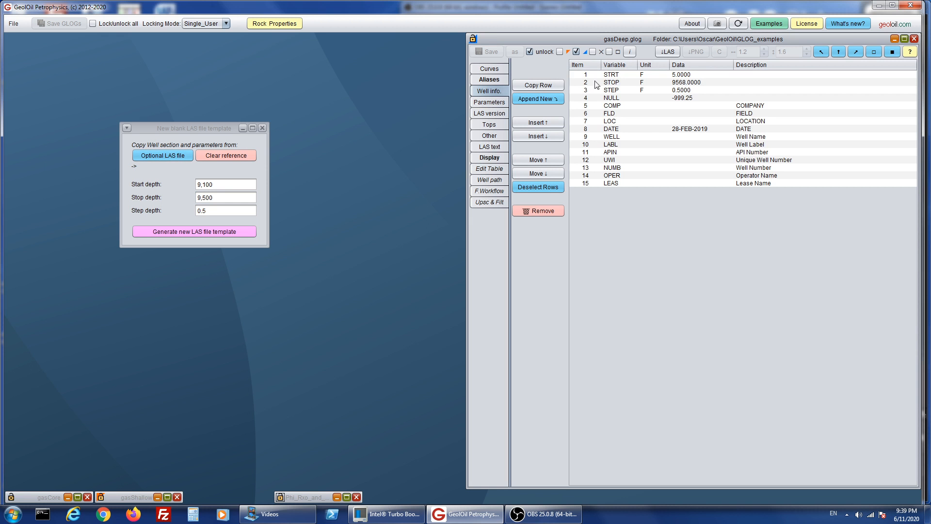
# Load gasDeep.las from the LAS_examples folder as the reference file and generate the new LAS file template.
pyautogui.click(170, 161)
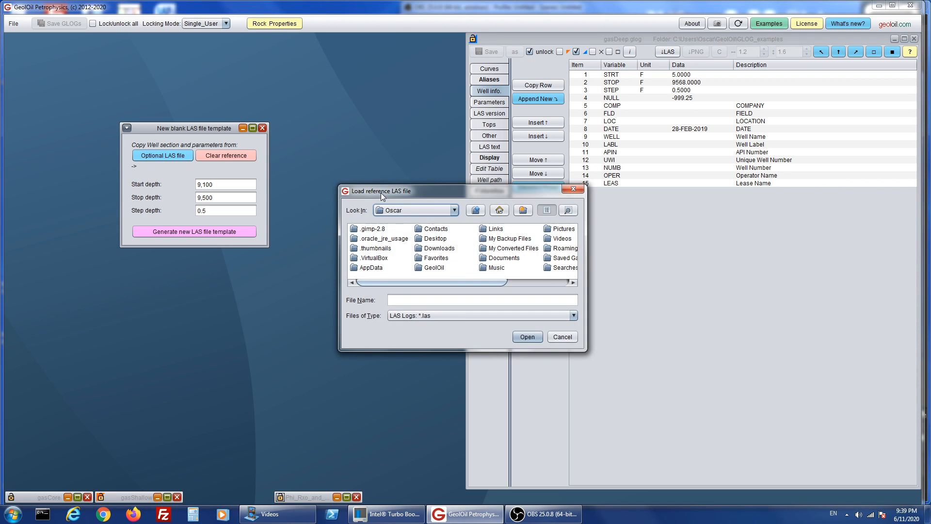
pyautogui.click(444, 270)
pyautogui.doubleClick(444, 270)
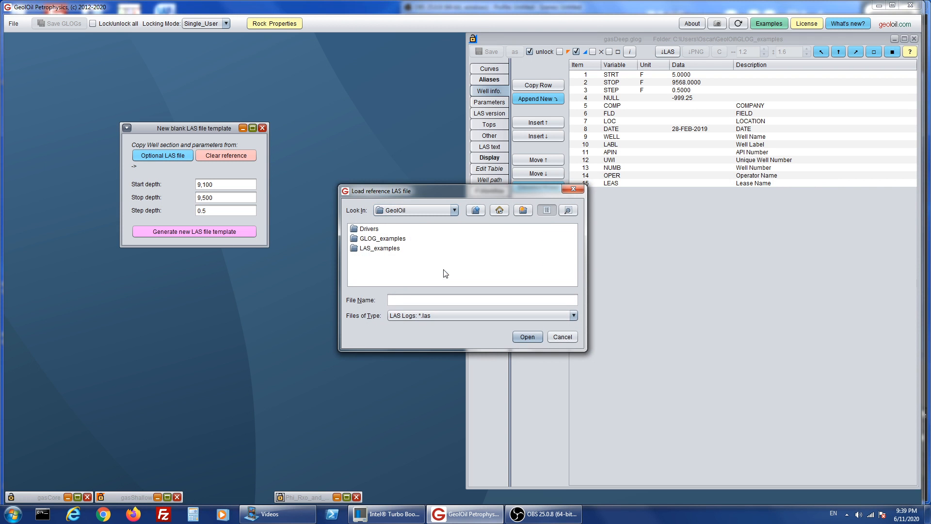
pyautogui.click(393, 250)
pyautogui.doubleClick(393, 250)
pyautogui.click(391, 249)
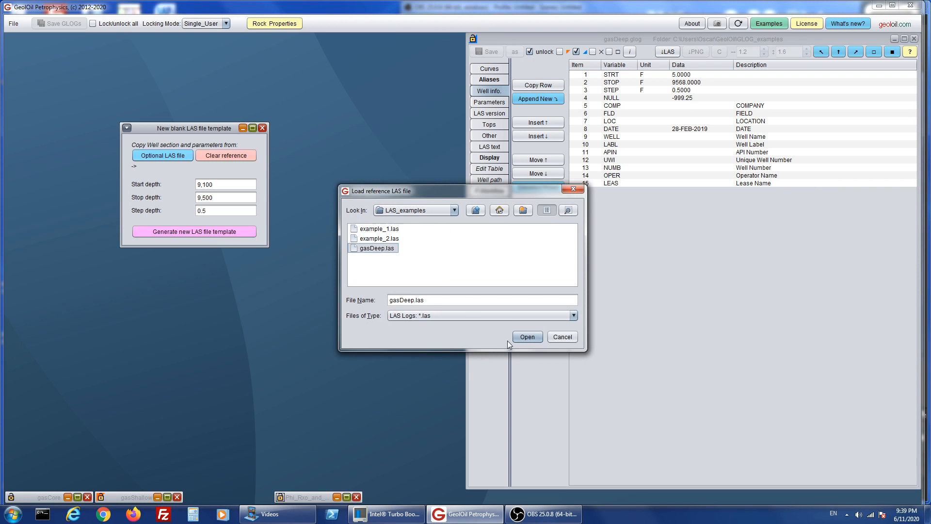
pyautogui.click(528, 337)
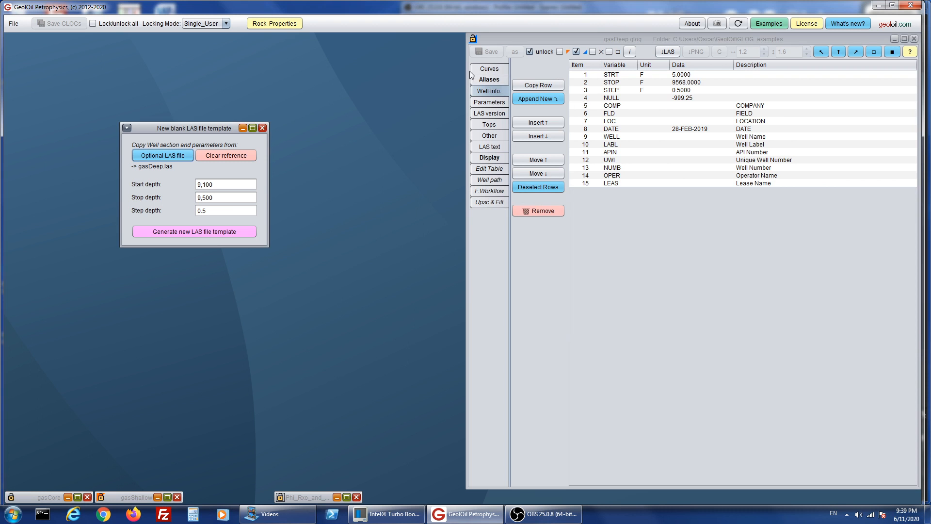
pyautogui.click(485, 71)
pyautogui.click(205, 233)
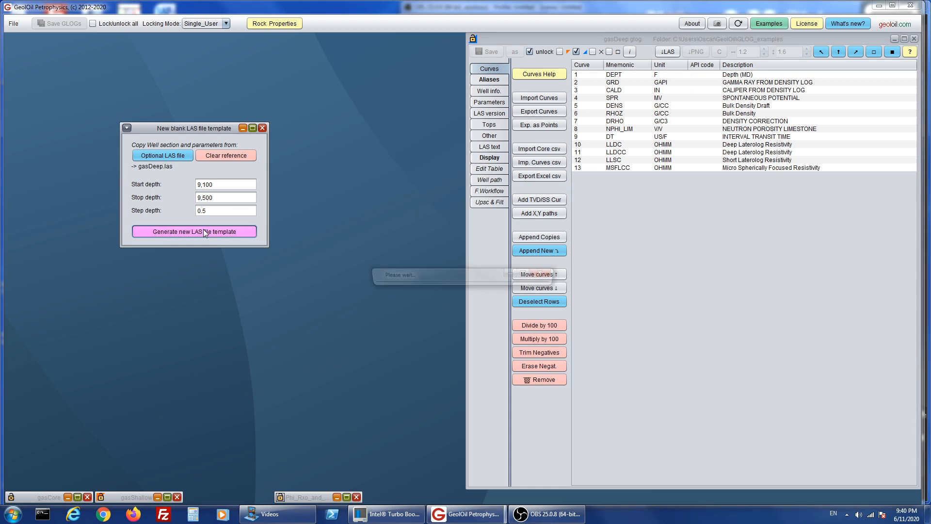
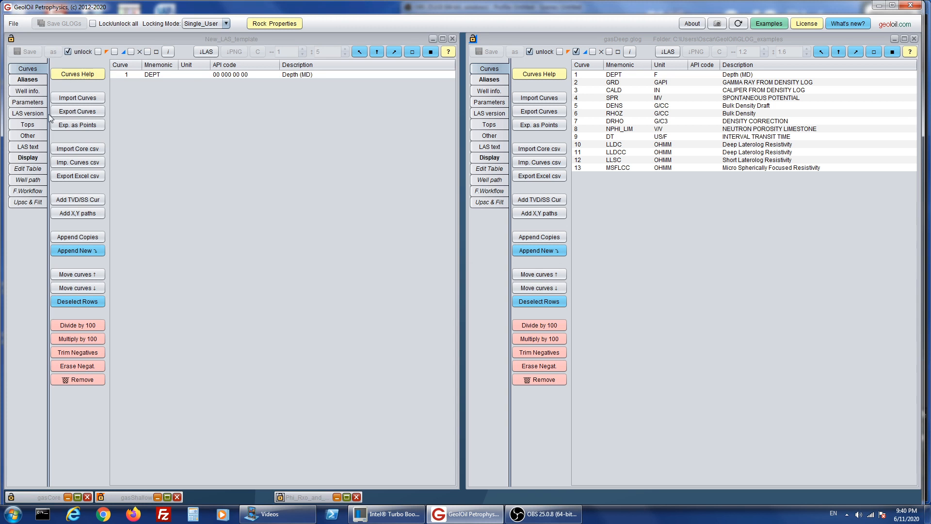
# Compare the new template's well information and parameters with the well information of gasDeep.
pyautogui.click(27, 91)
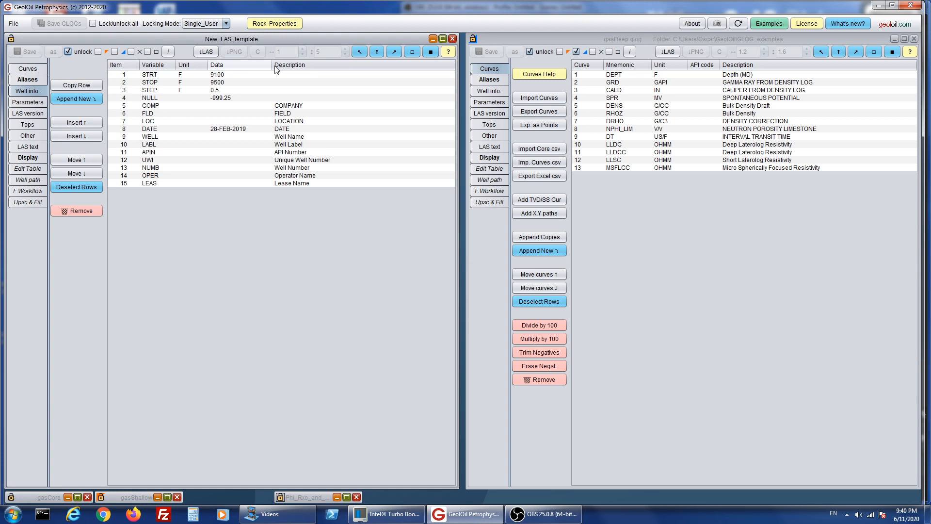
pyautogui.click(27, 102)
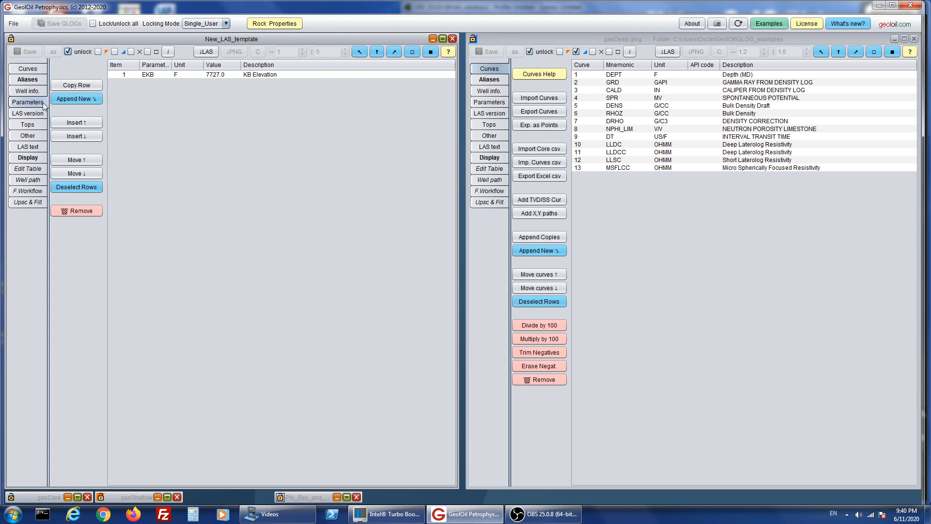
pyautogui.click(497, 101)
pyautogui.click(496, 91)
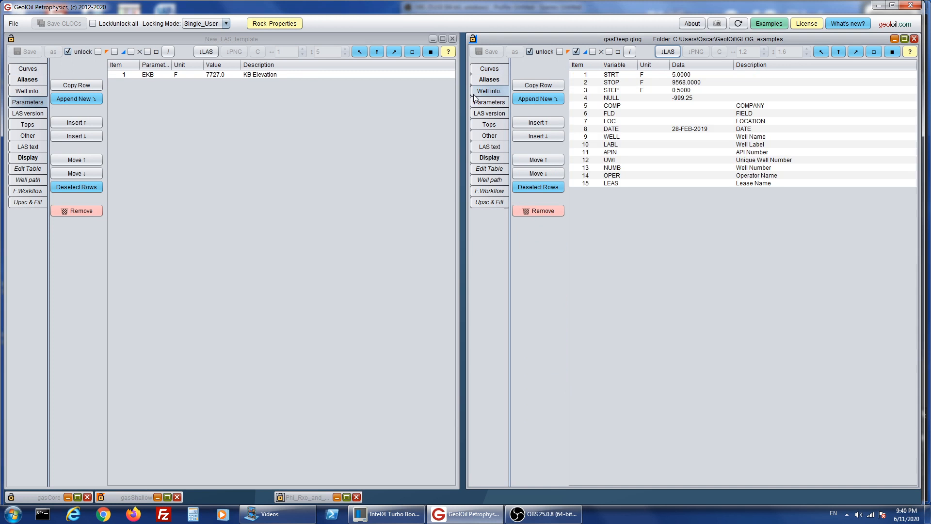
pyautogui.click(22, 91)
pyautogui.click(167, 100)
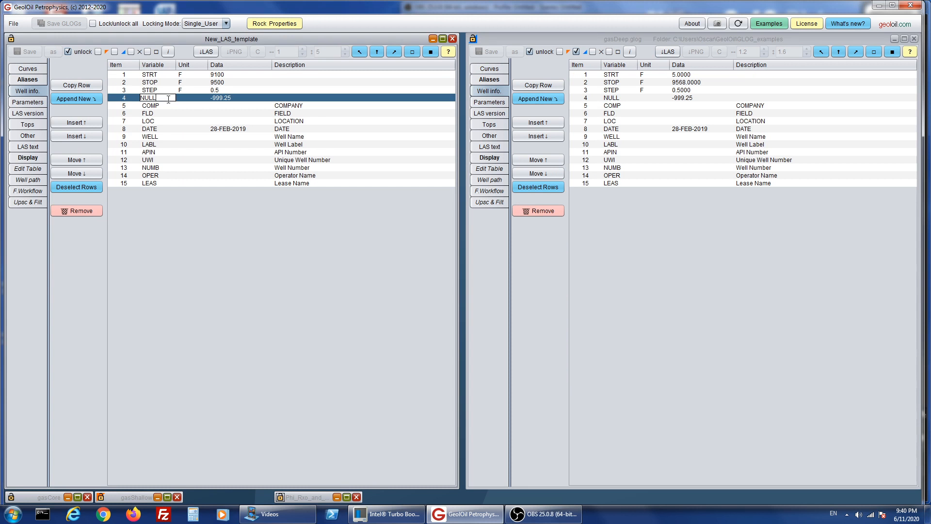
pyautogui.doubleClick(285, 145)
pyautogui.click(267, 130)
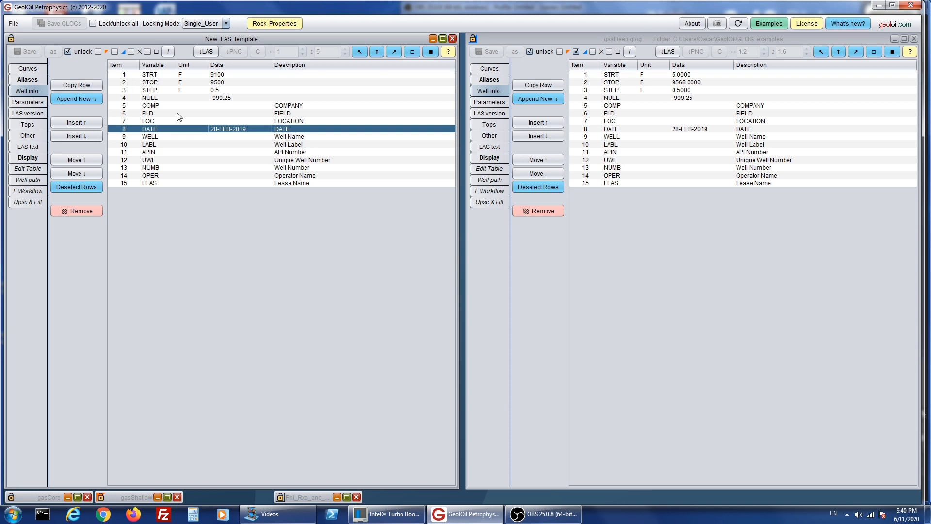
# Check the template's depth table from first to last row against the start, stop and step in its well information.
pyautogui.click(29, 169)
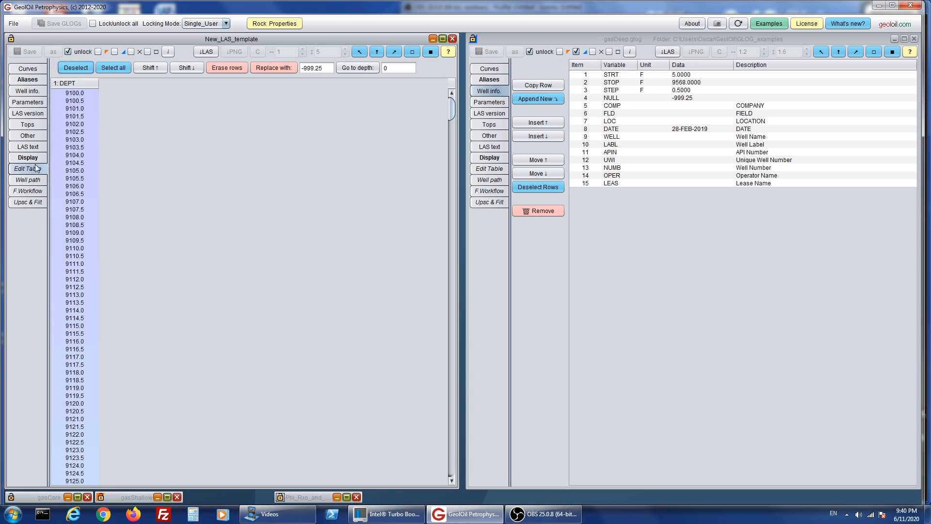
pyautogui.click(29, 103)
pyautogui.click(13, 91)
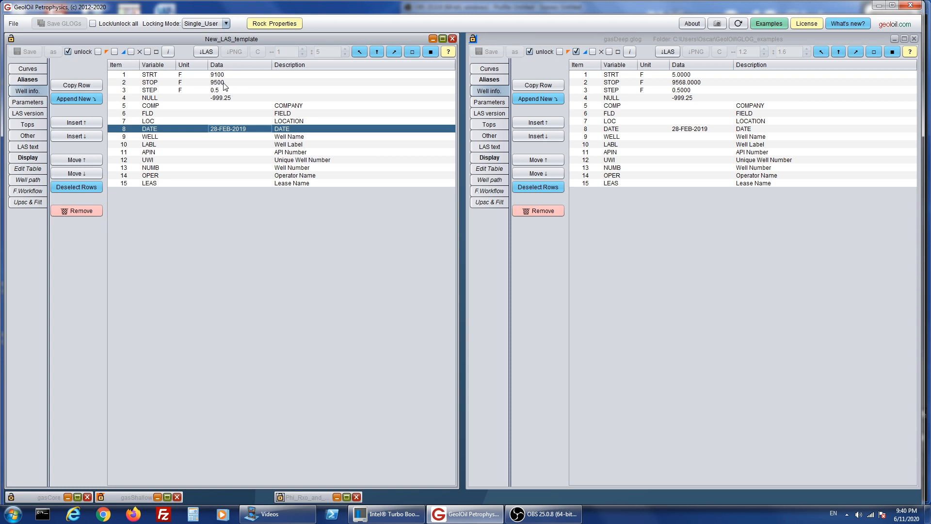
pyautogui.click(27, 168)
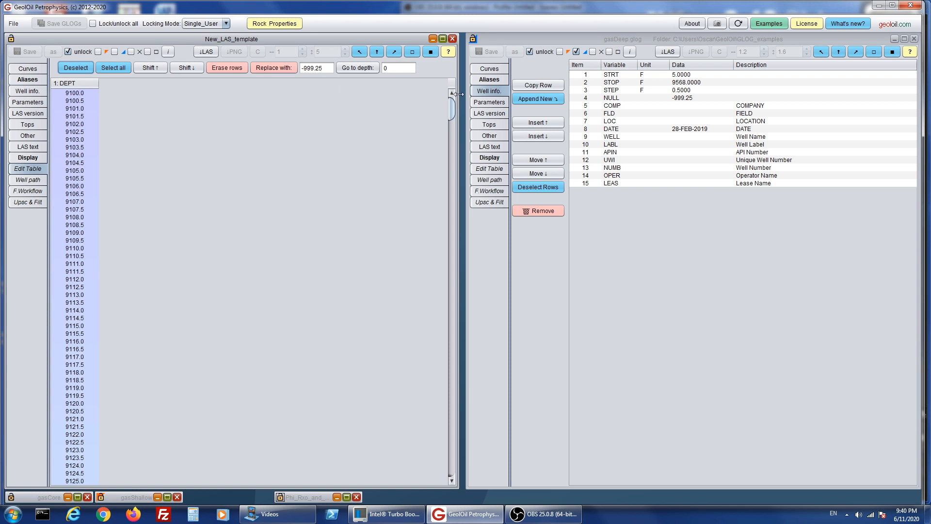
pyautogui.moveTo(455, 117); pyautogui.dragTo(452, 493)
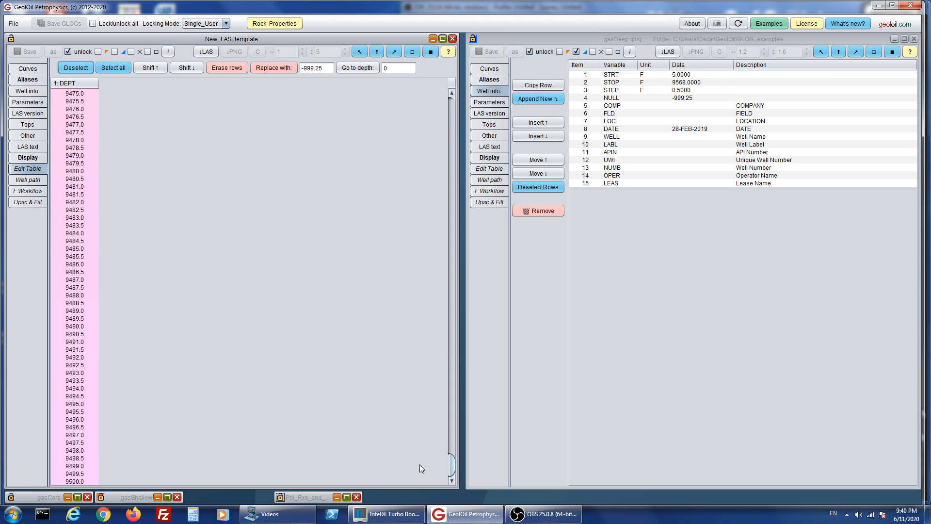
pyautogui.click(69, 481)
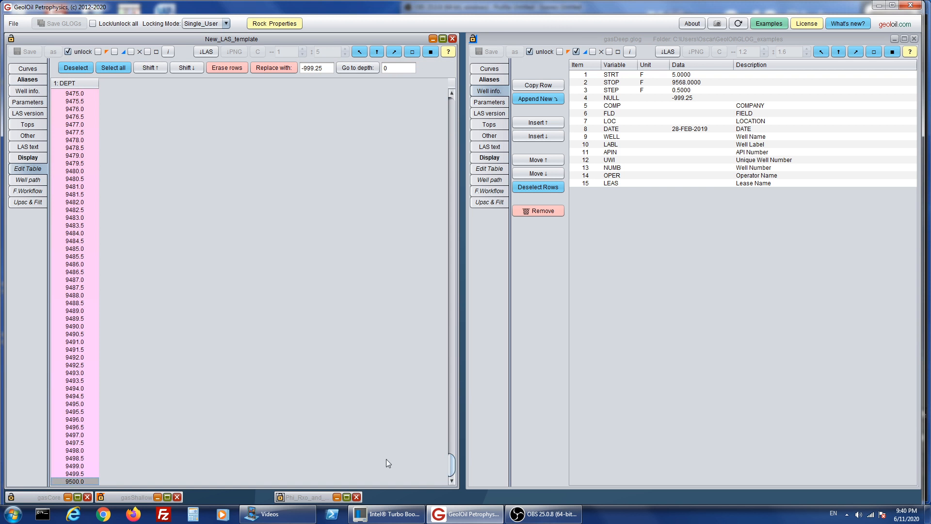
pyautogui.moveTo(450, 467); pyautogui.dragTo(451, 110)
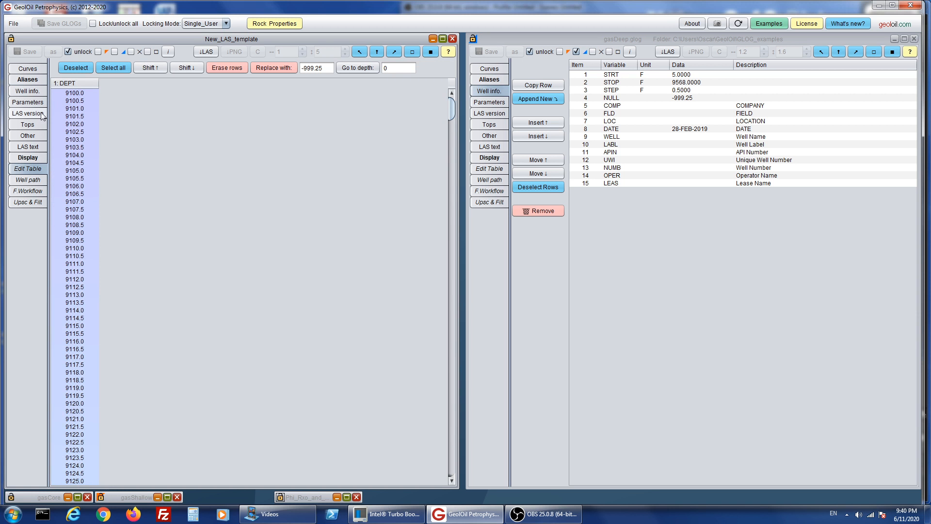
# Clear the row selection in the template's well information, and review its curve list and depth table.
pyautogui.click(32, 91)
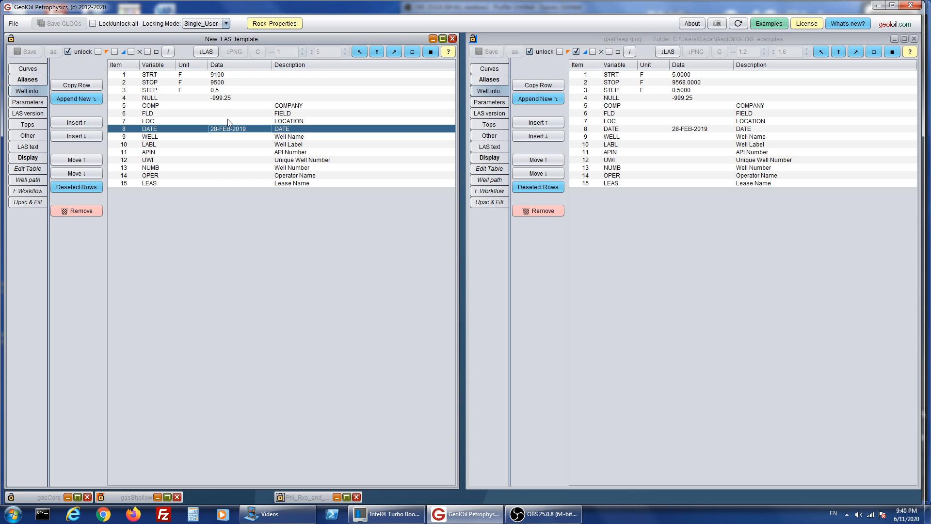
pyautogui.click(92, 185)
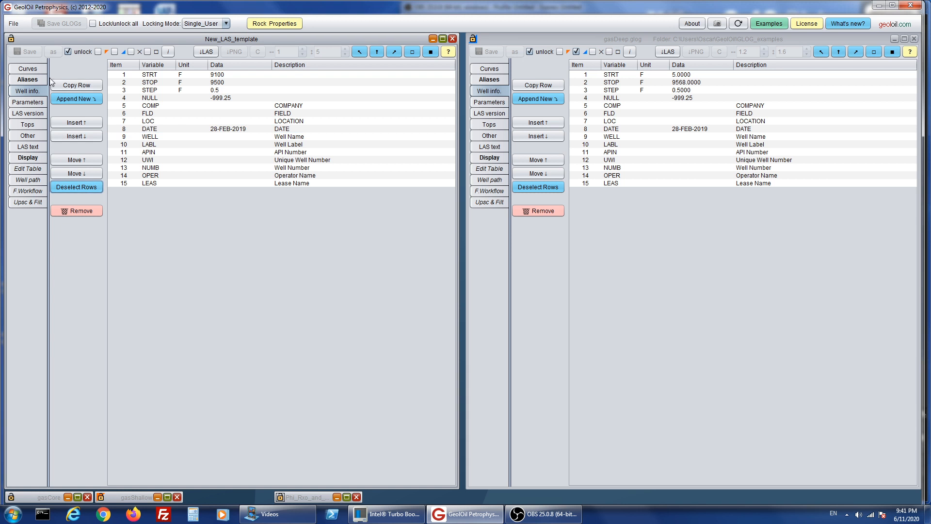
pyautogui.click(36, 69)
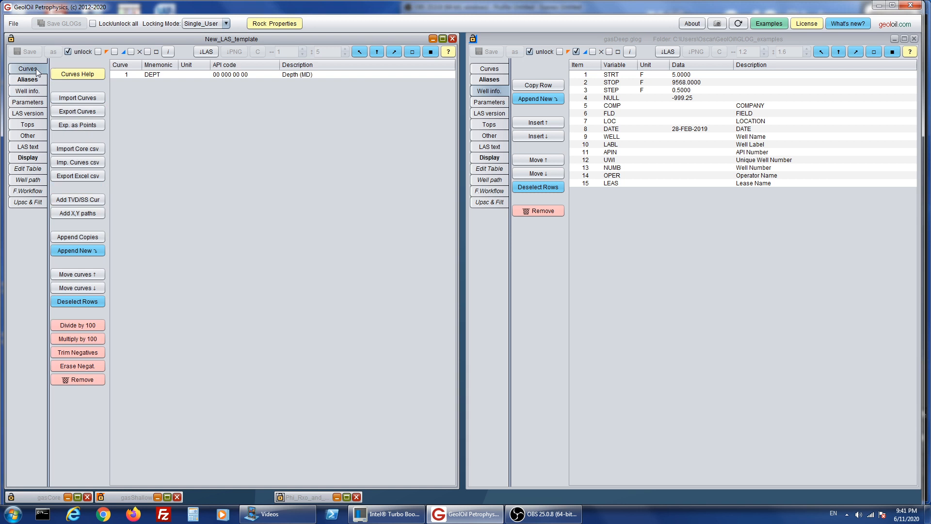
pyautogui.click(34, 168)
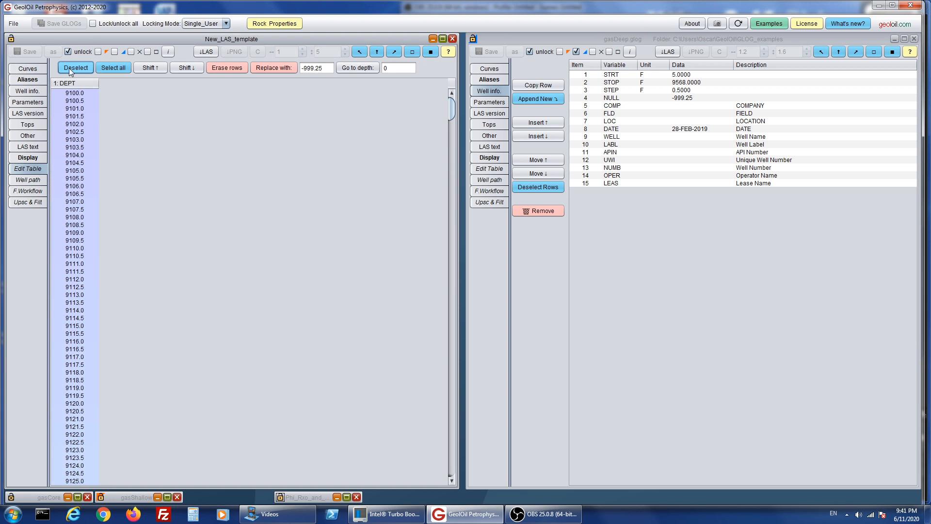
# Unlock the new template, save it as gasTemplate in the GLOG_examples folder, and lock it again.
pyautogui.click(68, 52)
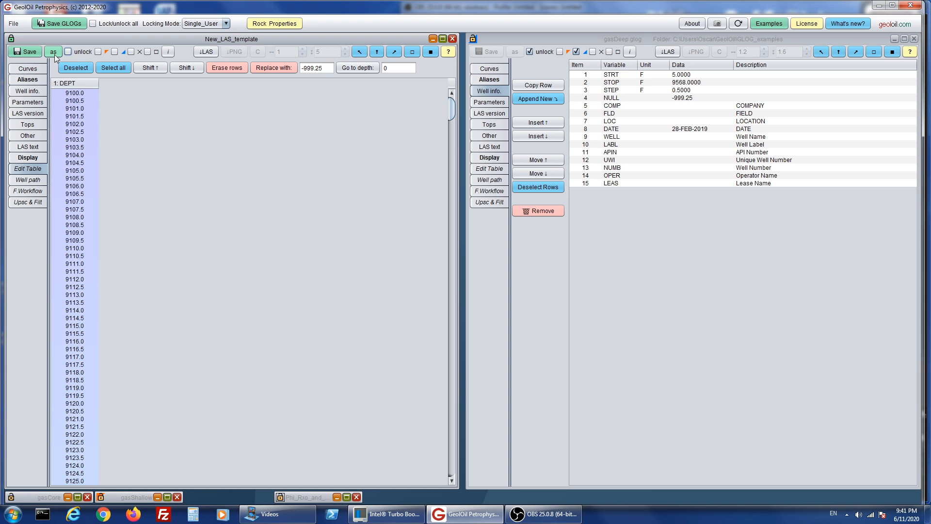
pyautogui.click(53, 53)
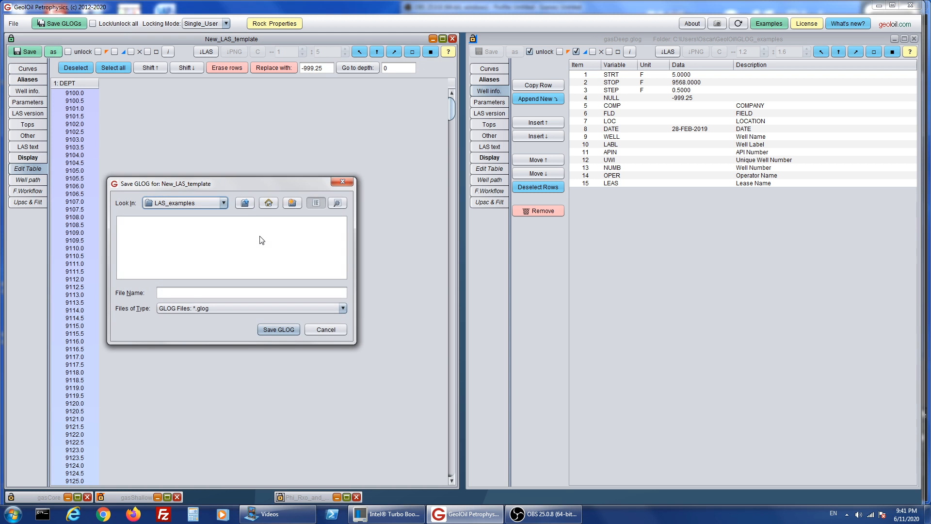
pyautogui.click(245, 203)
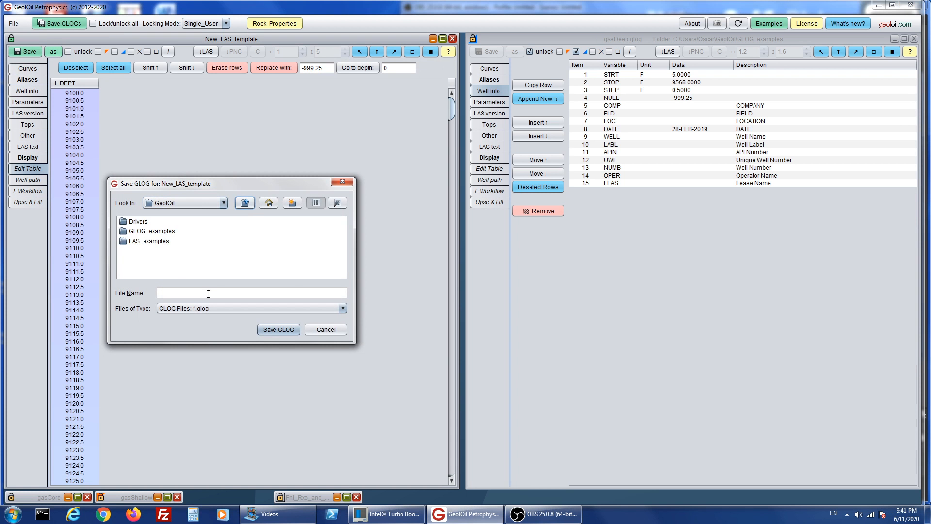
pyautogui.doubleClick(157, 234)
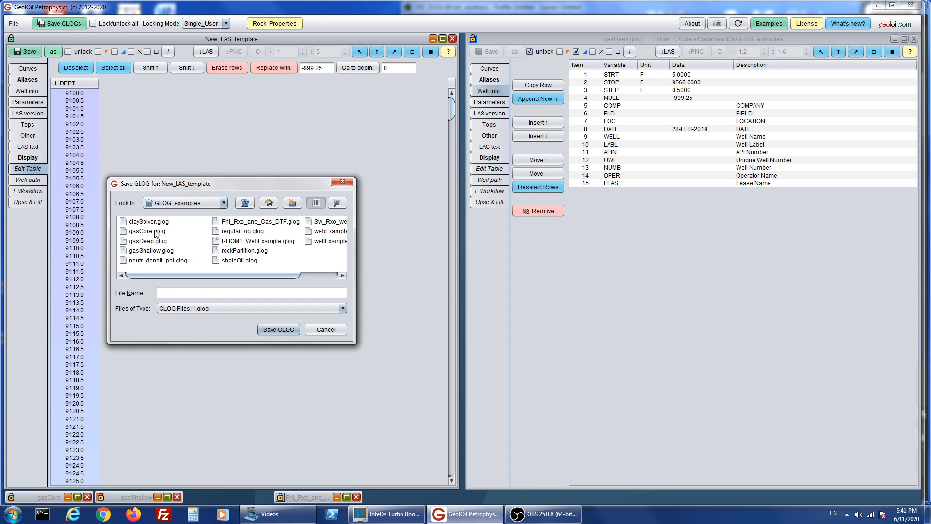
pyautogui.click(216, 295)
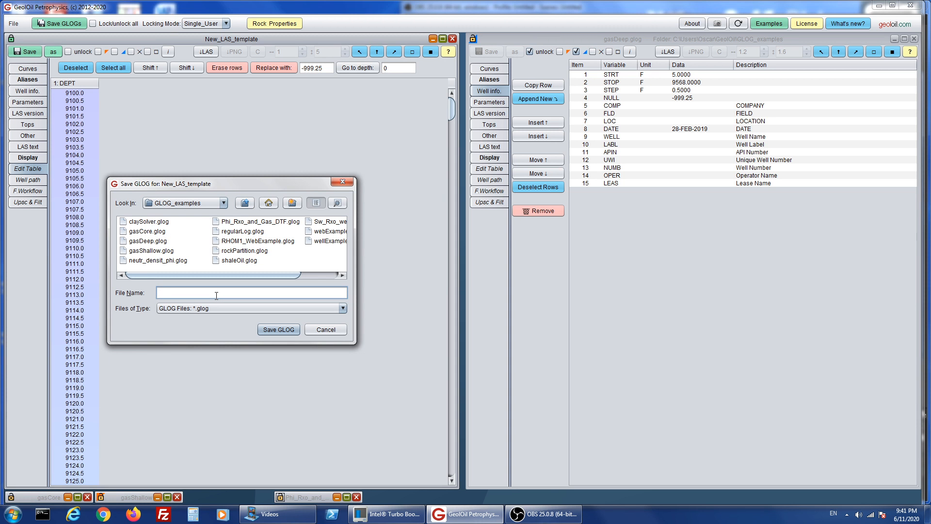
pyautogui.write('ba')
pyautogui.press('BackSpace')
pyautogui.press('BackSpace')
pyautogui.write('gasTemplate')
pyautogui.click(274, 328)
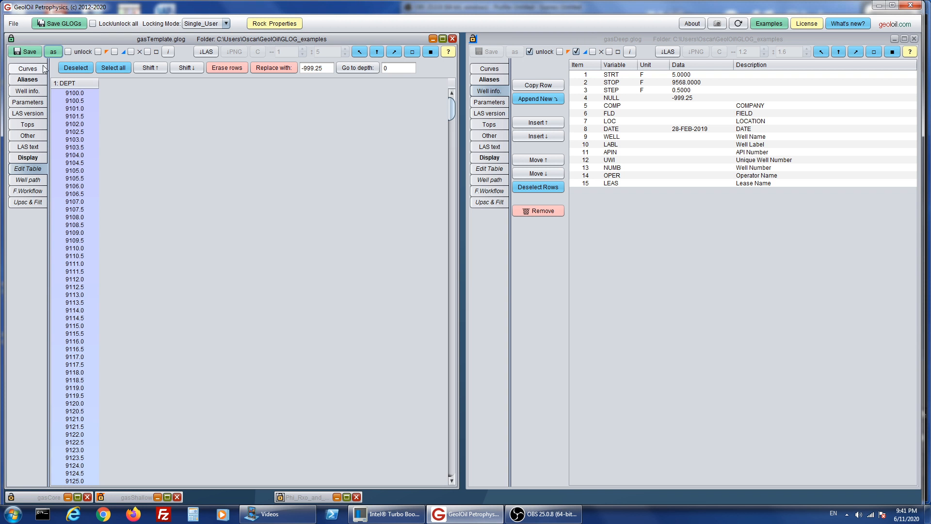
pyautogui.click(36, 49)
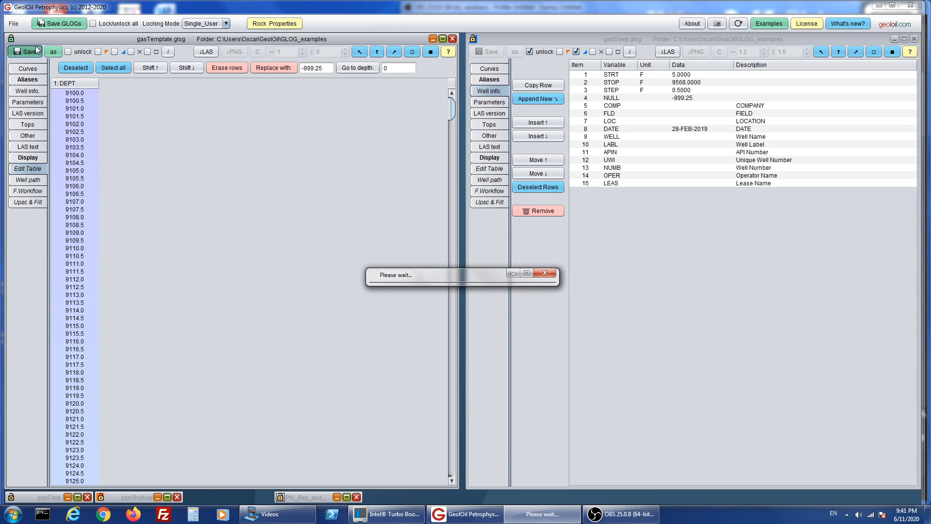
pyautogui.click(67, 51)
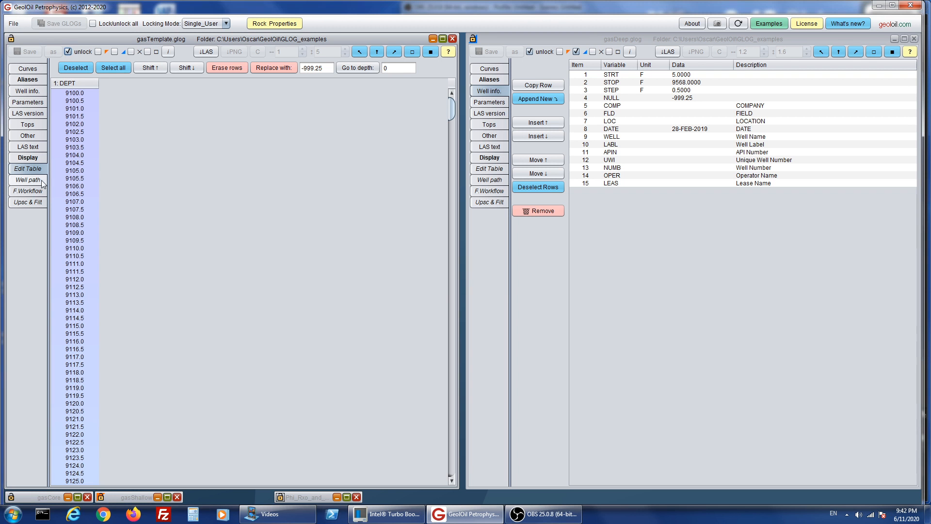
# Select the first depth row of gasTemplate and minimize the gasDeep window.
pyautogui.click(72, 95)
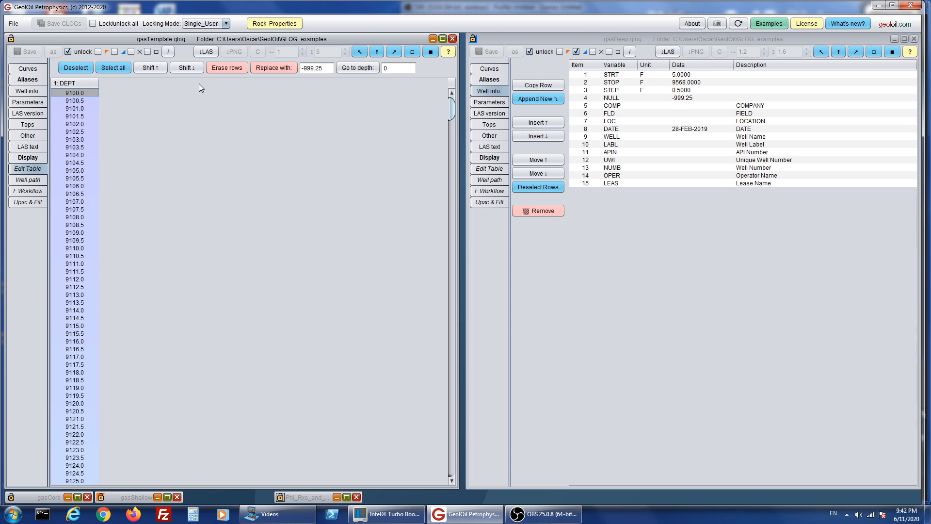
pyautogui.moveTo(452, 102); pyautogui.dragTo(497, 81)
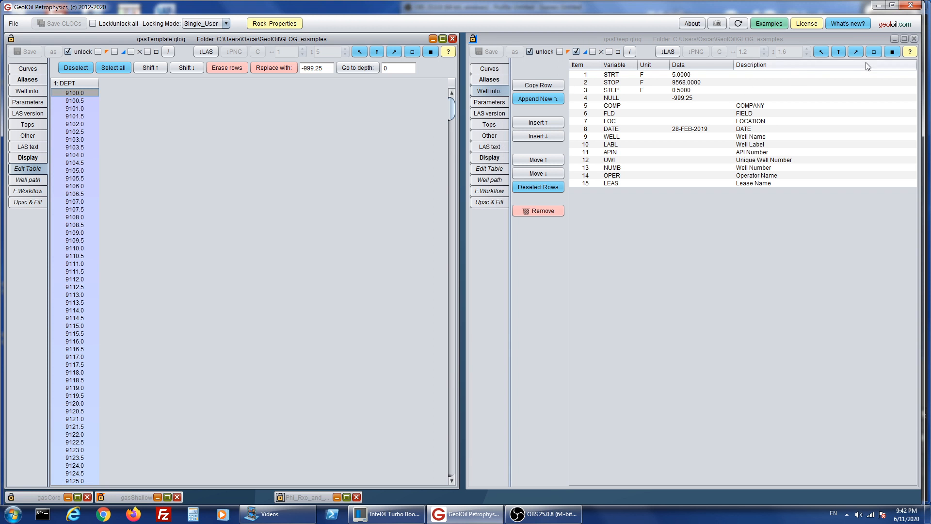
pyautogui.click(894, 38)
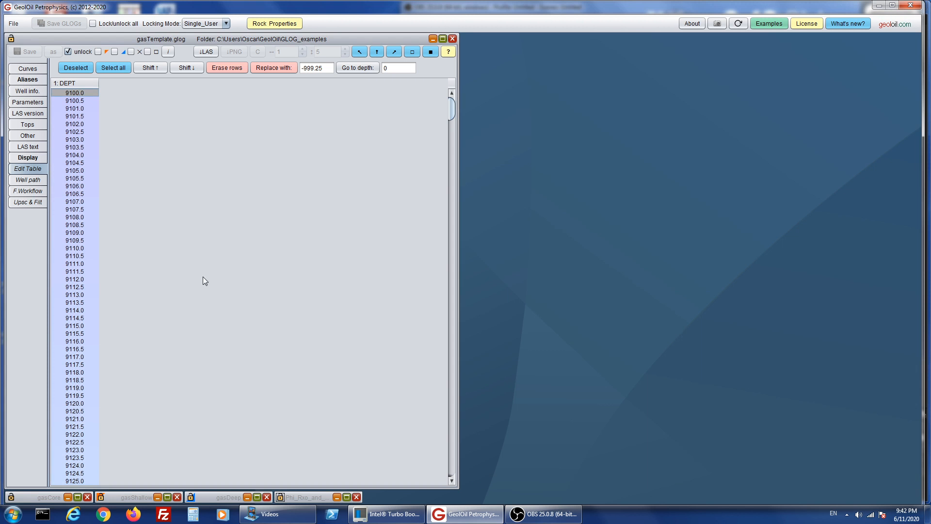
# Restore gasShallow, place it in the right half of the workspace beside gasTemplate, and clear its row selection.
pyautogui.click(158, 497)
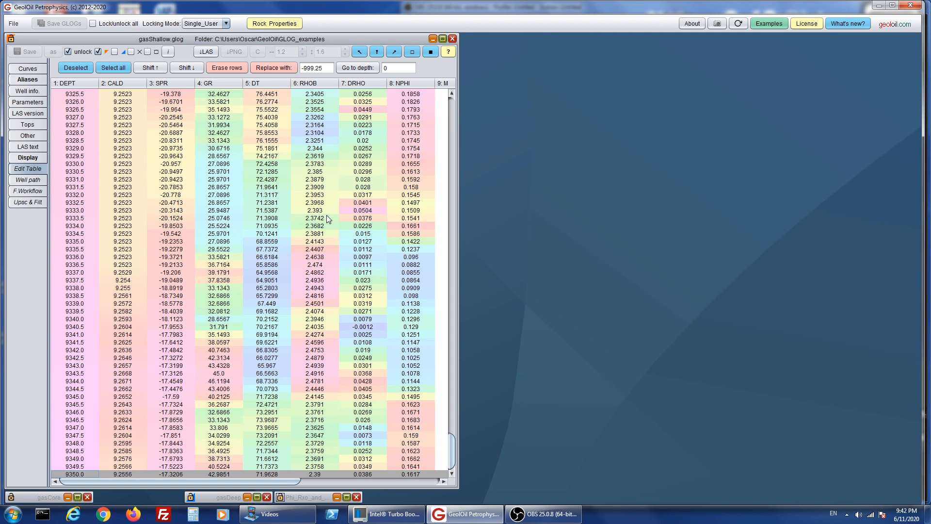
pyautogui.click(395, 54)
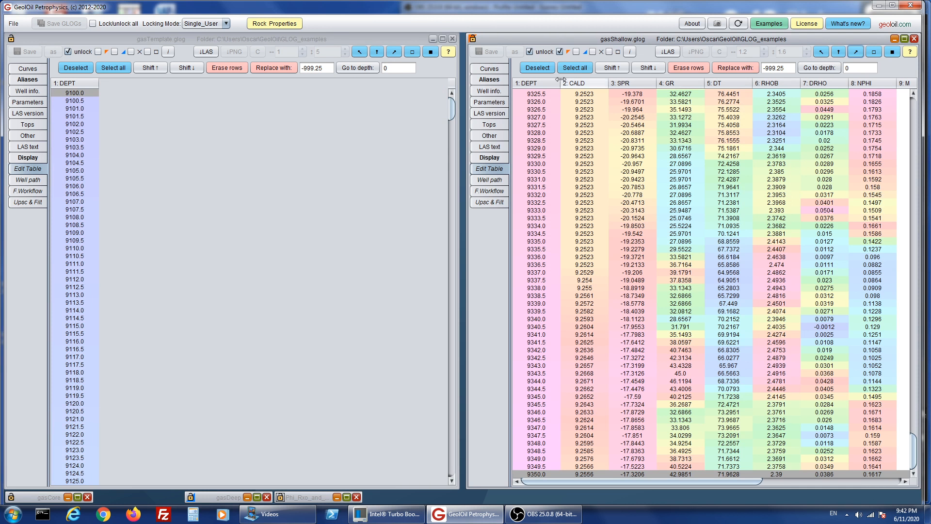
pyautogui.click(530, 70)
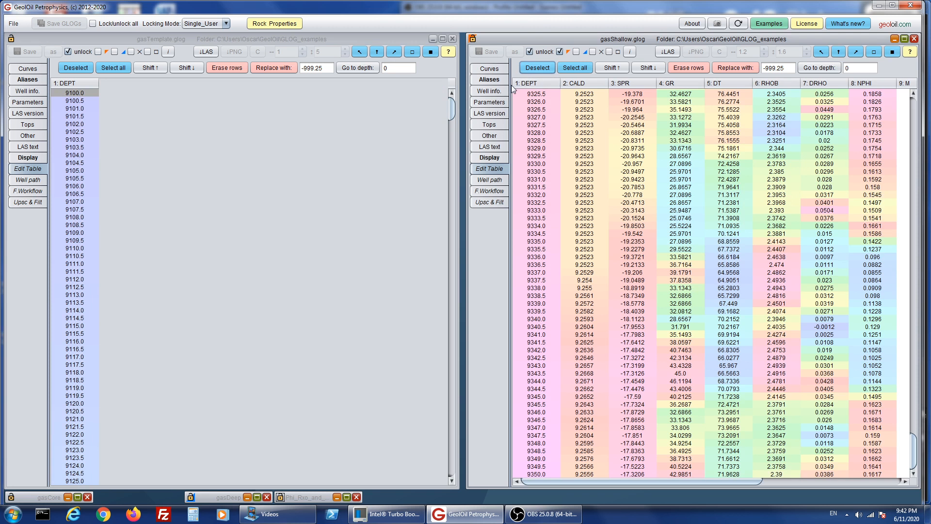
# Review the log plots of gasShallow and gasCore, and minimize the gasCore window again.
pyautogui.click(494, 69)
pyautogui.click(485, 158)
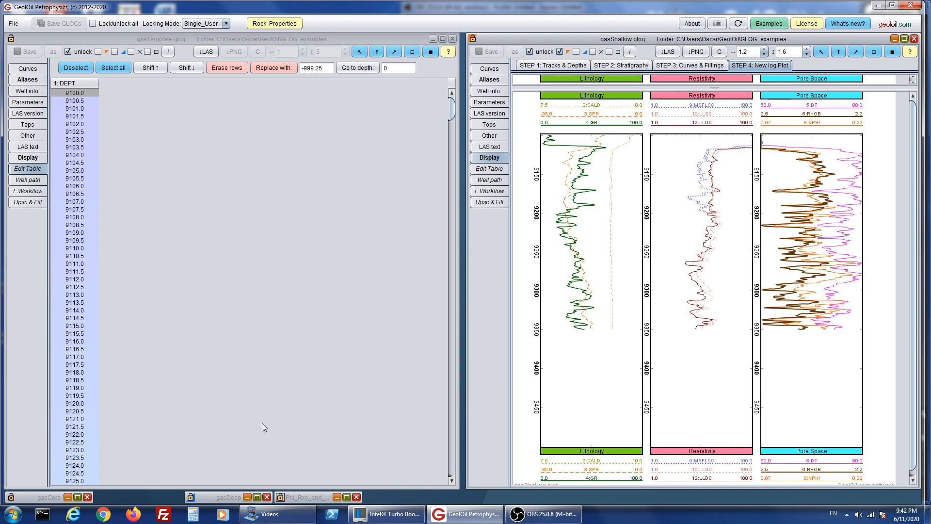
pyautogui.click(67, 498)
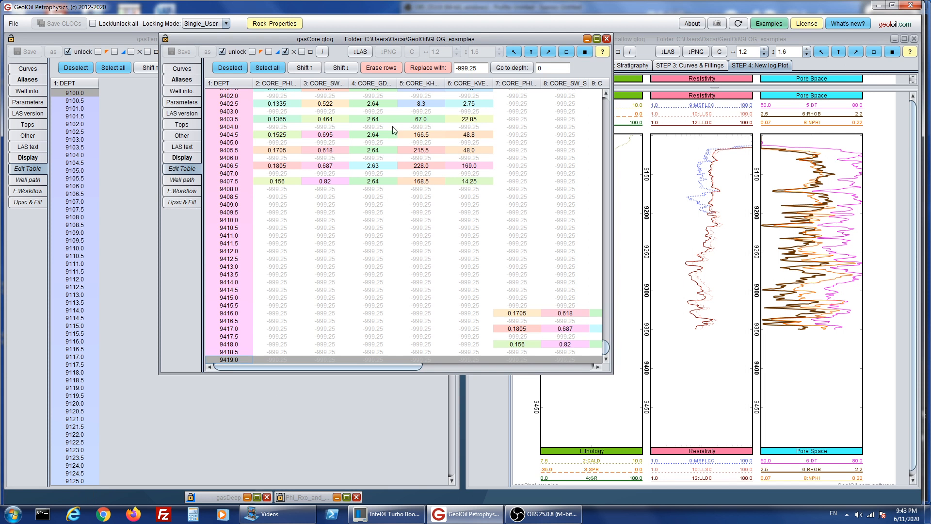
pyautogui.click(183, 158)
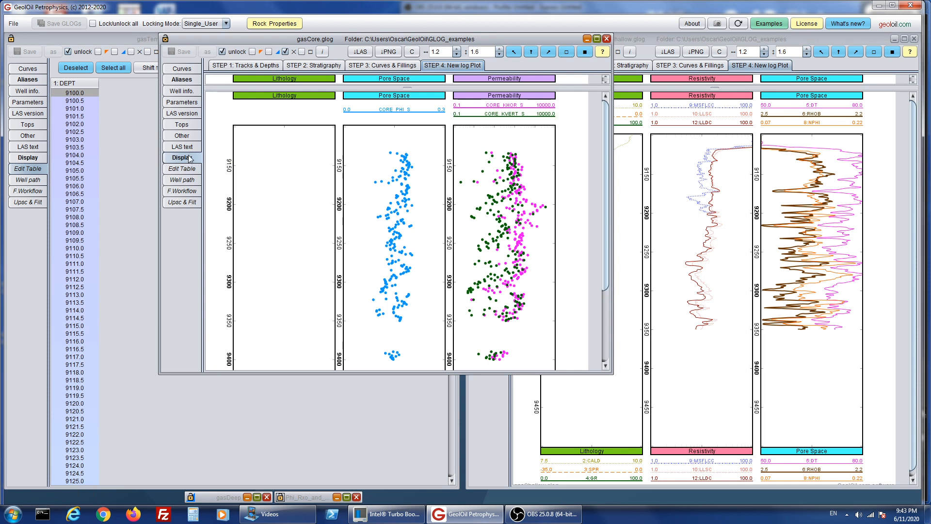
pyautogui.click(587, 41)
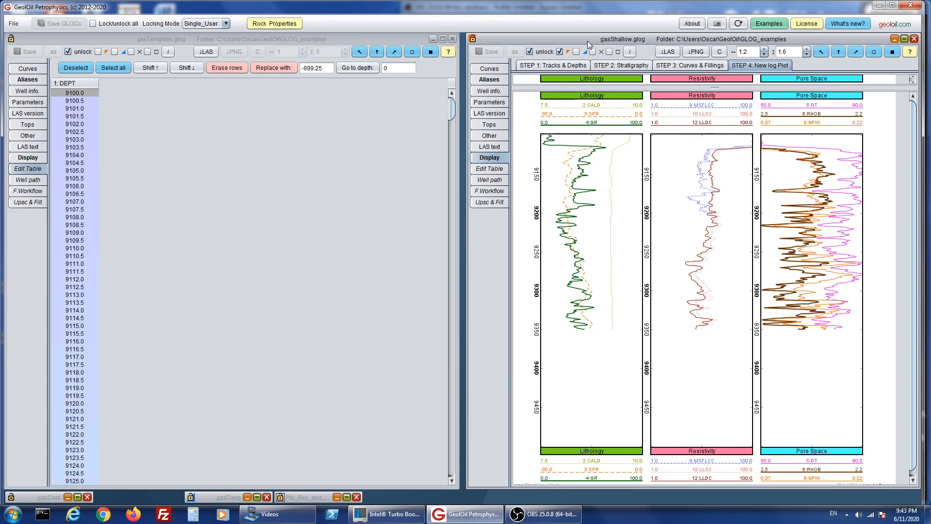
# Show the curve list of gasShallow and select all its curves from CALD to LLDCC, leaving out DEPT.
pyautogui.click(489, 71)
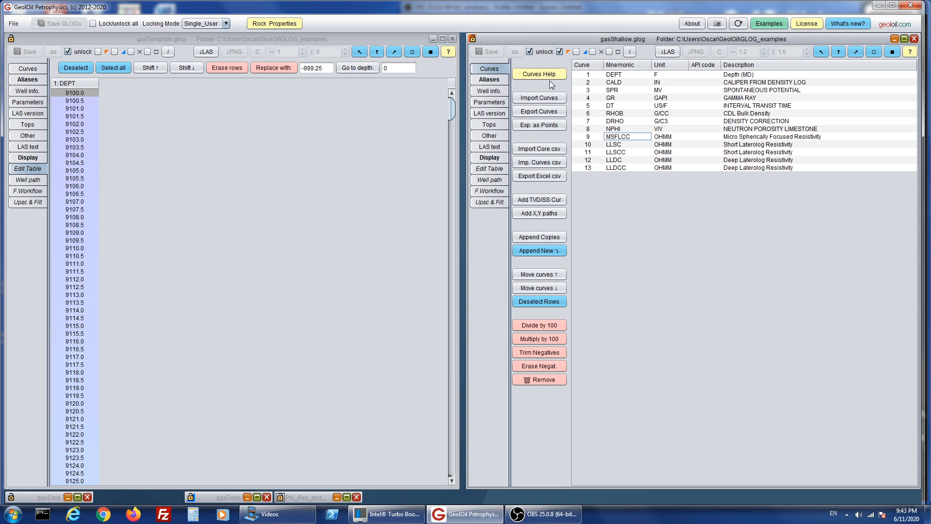
pyautogui.click(490, 158)
pyautogui.click(490, 70)
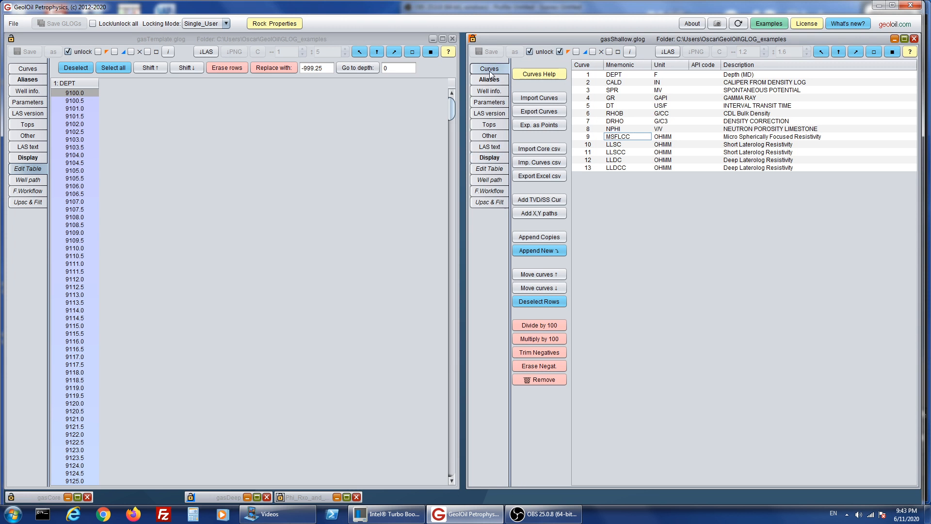
pyautogui.click(554, 113)
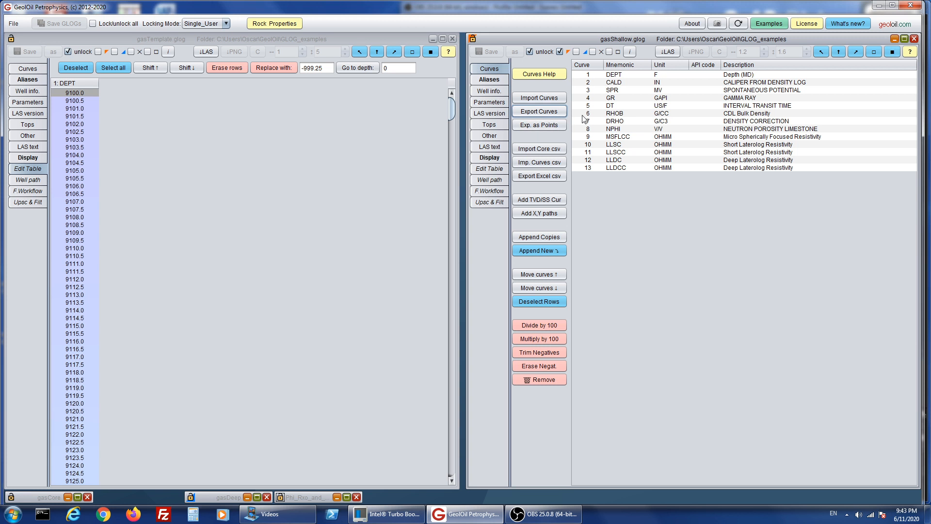
pyautogui.moveTo(620, 85); pyautogui.dragTo(618, 172)
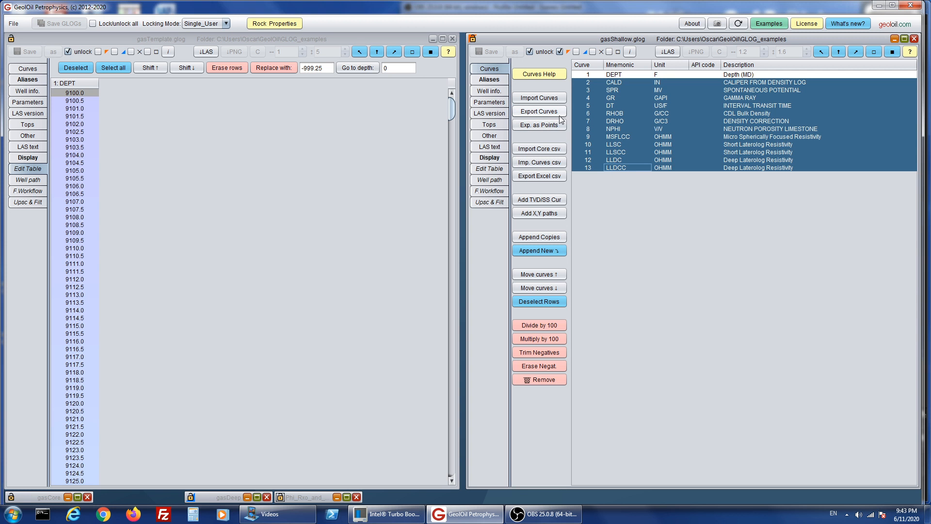
# Export the selected gasShallow curves to the GLOG_examples folder as a GeolOil ASCII curve file named shallowCurves.
pyautogui.click(550, 112)
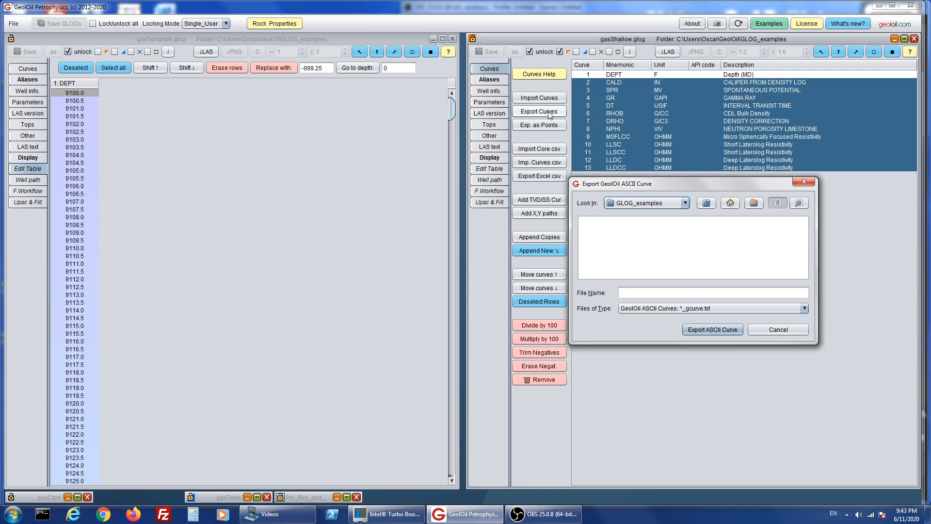
pyautogui.click(653, 293)
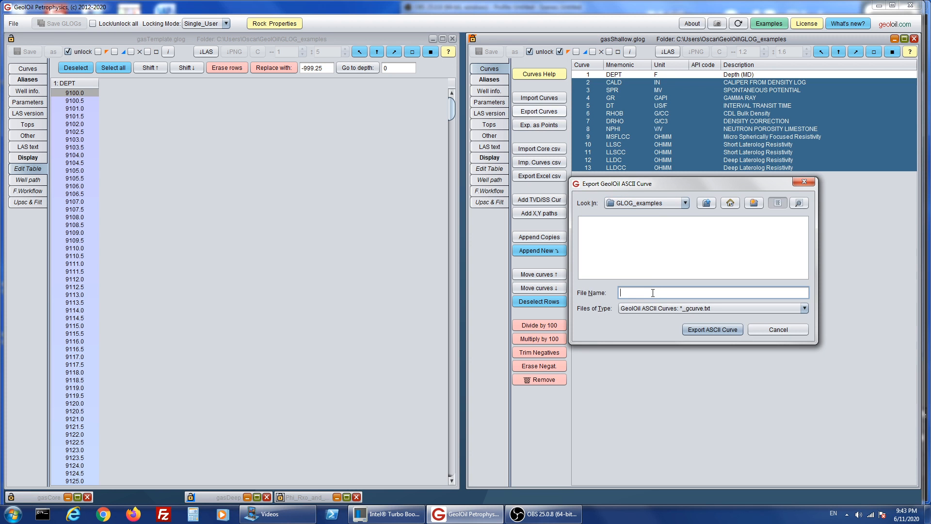
pyautogui.write('shak')
pyautogui.write('ki')
pyautogui.press('BackSpace')
pyautogui.press('BackSpace')
pyautogui.press('BackSpace')
pyautogui.write('llowCurves')
pyautogui.click(689, 327)
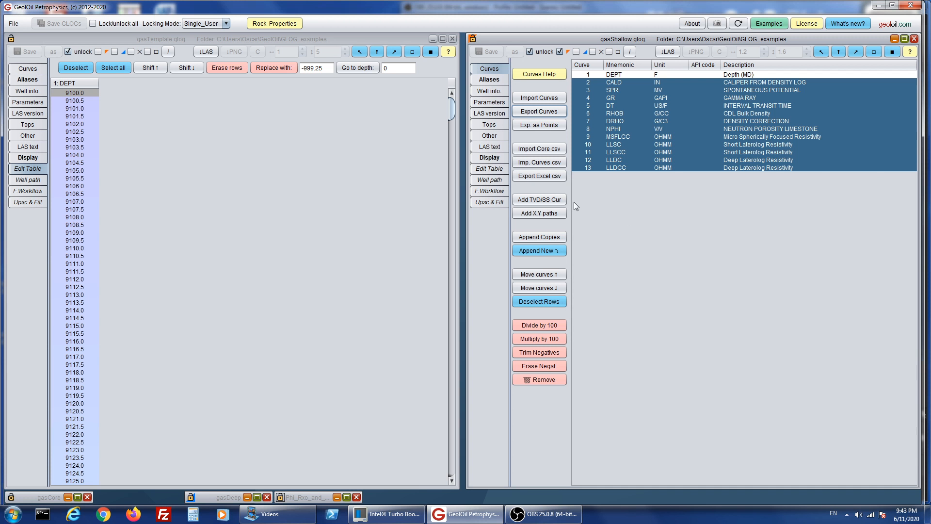
# Review gasShallow's data table from its first depth row, check the DRHO column, and clear the selection.
pyautogui.click(490, 168)
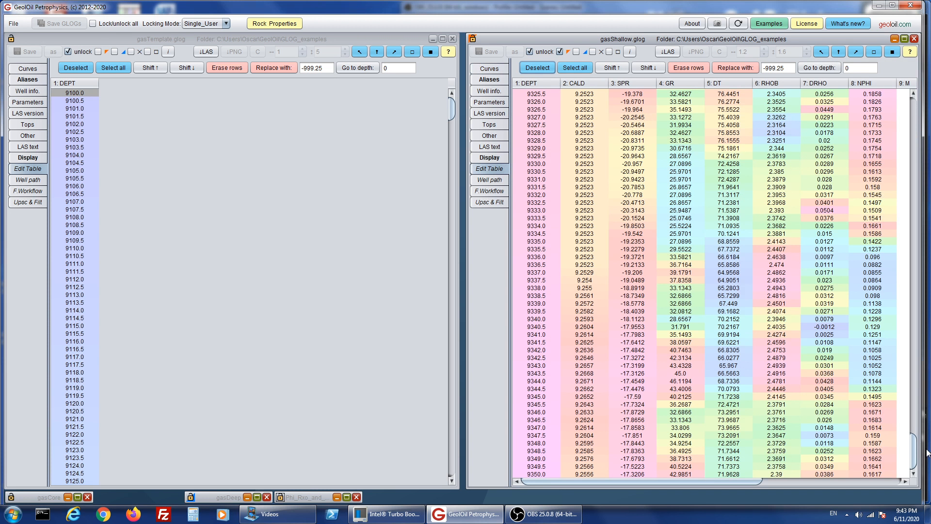
pyautogui.moveTo(914, 451); pyautogui.dragTo(918, 113)
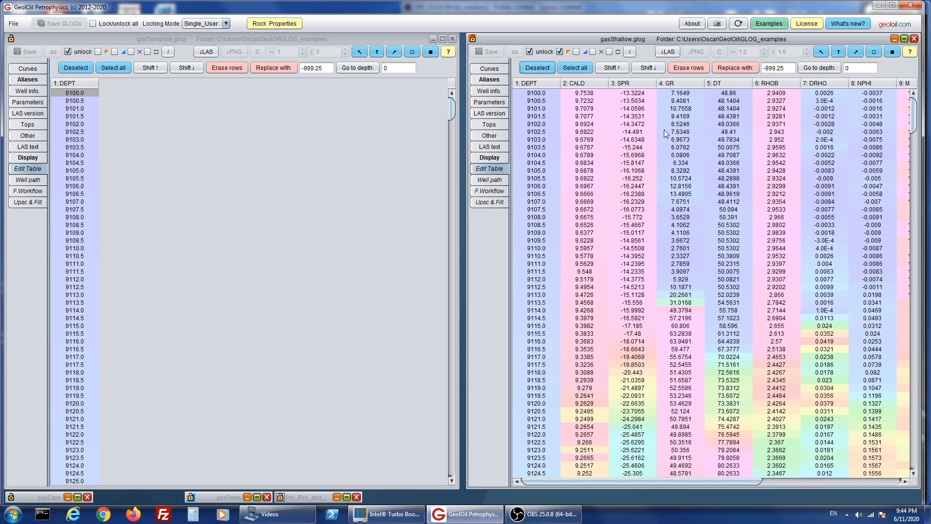
pyautogui.click(826, 105)
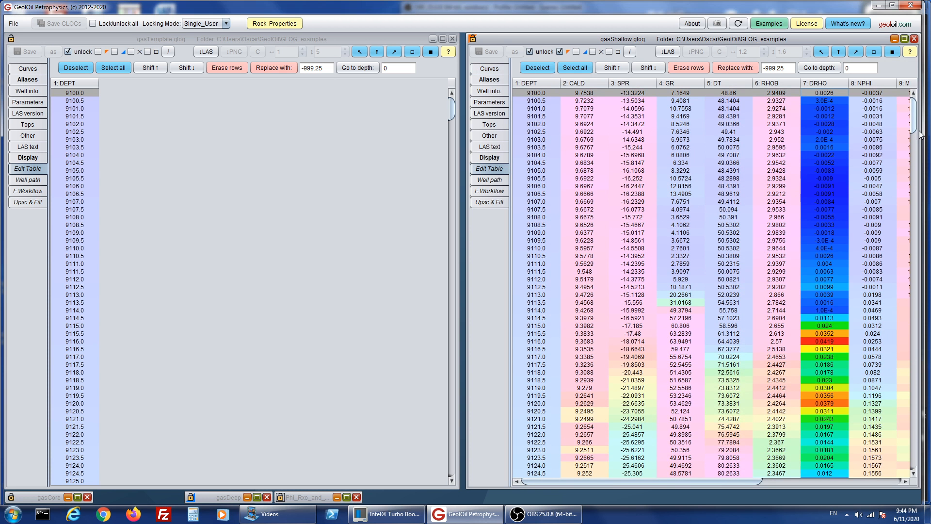
pyautogui.moveTo(913, 116)
pyautogui.mouseDown()
pyautogui.moveTo(928, 451)
pyautogui.moveTo(916, 339)
pyautogui.moveTo(919, 115)
pyautogui.mouseUp()
pyautogui.click(534, 70)
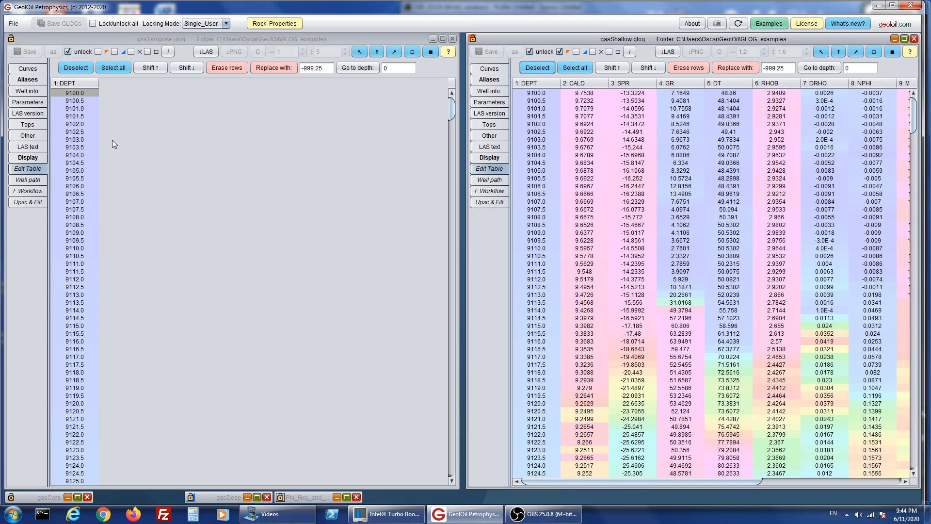
# Import shallowCurves_gcurve.txt from the GLOG_examples folder into gasTemplate and deselect the imported curves.
pyautogui.click(129, 41)
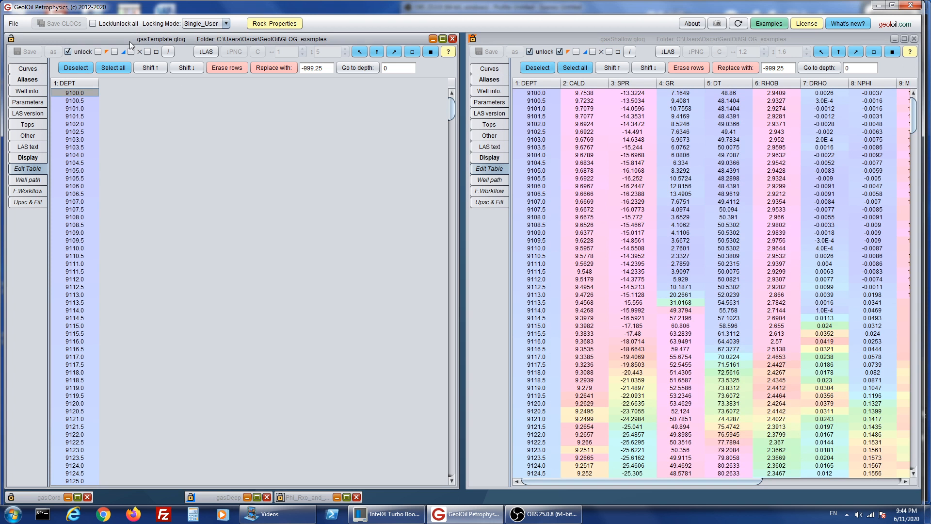
pyautogui.click(27, 69)
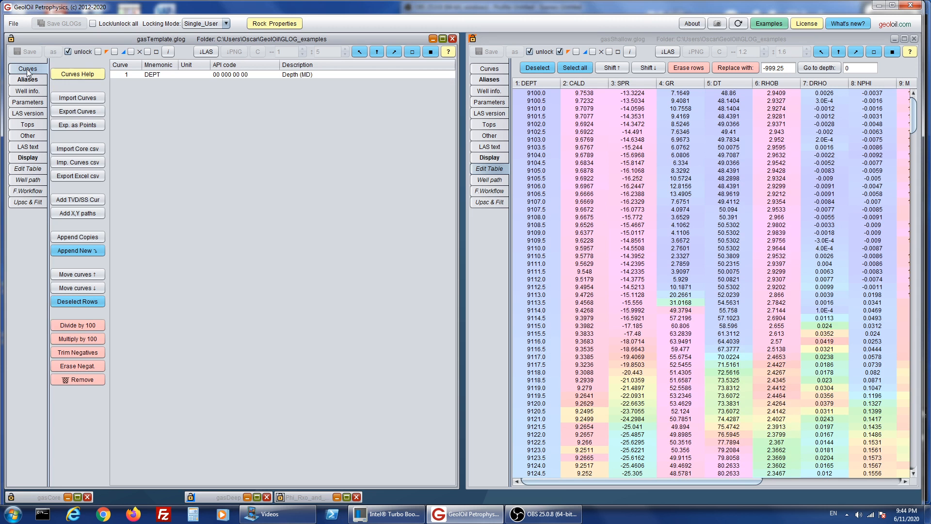
pyautogui.click(80, 99)
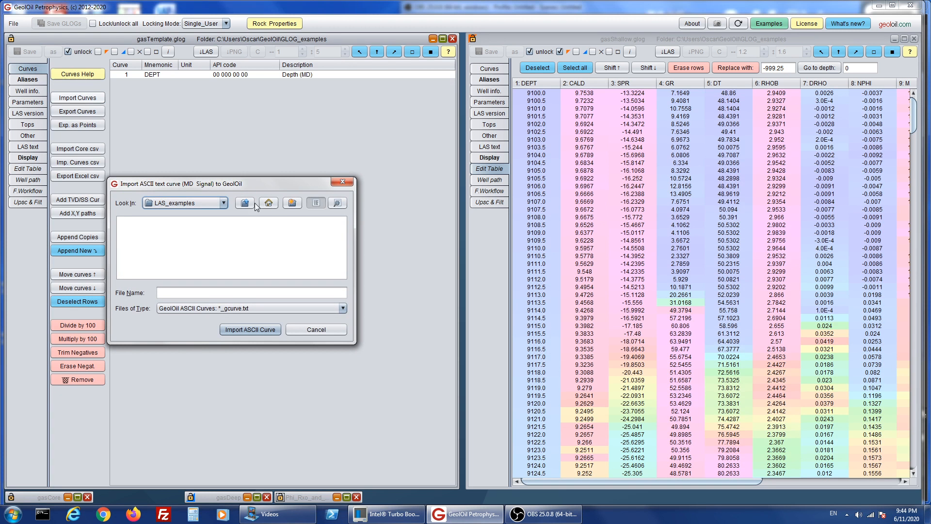
pyautogui.click(249, 202)
pyautogui.doubleClick(154, 230)
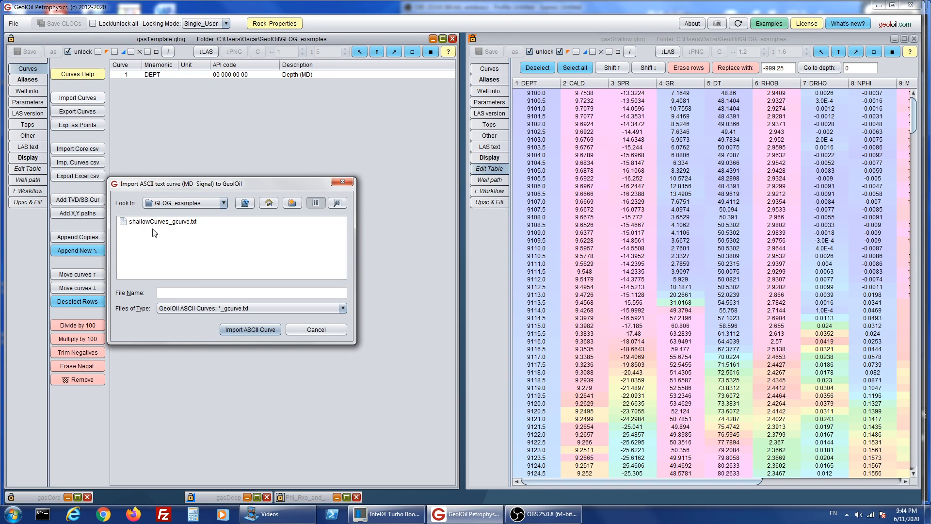
pyautogui.click(174, 223)
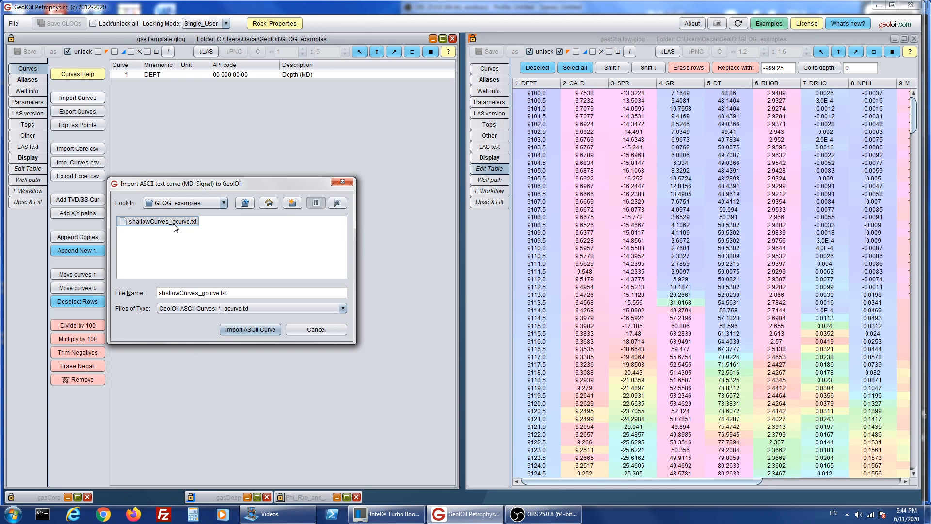
pyautogui.click(254, 330)
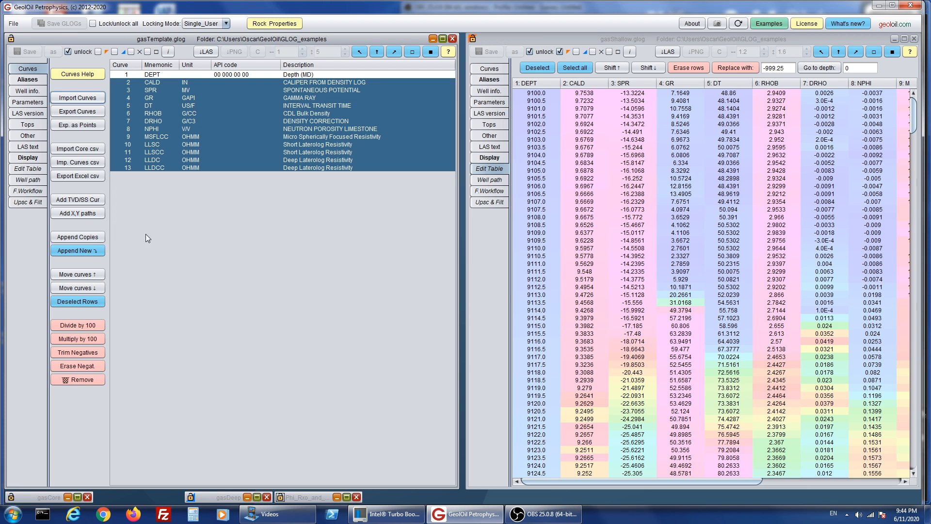
pyautogui.click(94, 302)
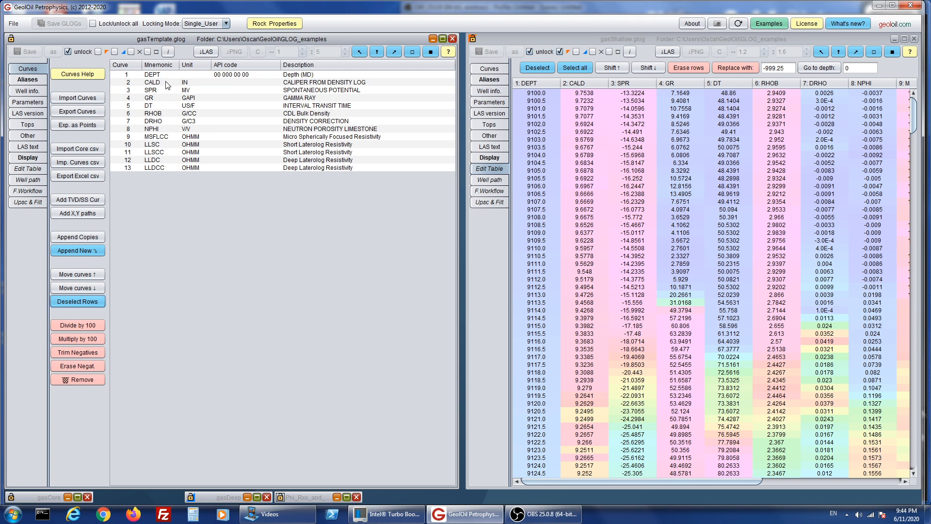
# Compare the imported curves in gasTemplate's data table with gasShallow, highlighting DRHO at depth 9100.0 in both.
pyautogui.moveTo(170, 85); pyautogui.dragTo(176, 180)
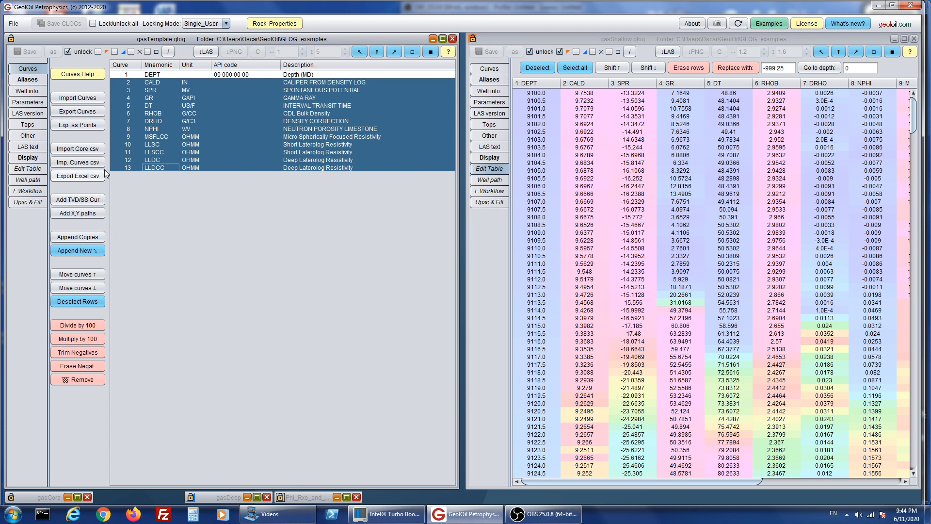
pyautogui.click(29, 167)
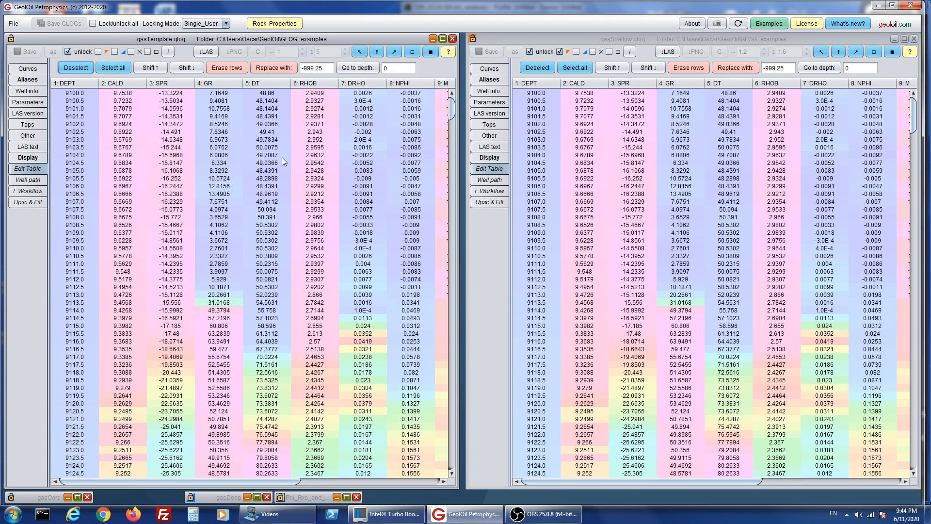
pyautogui.click(365, 93)
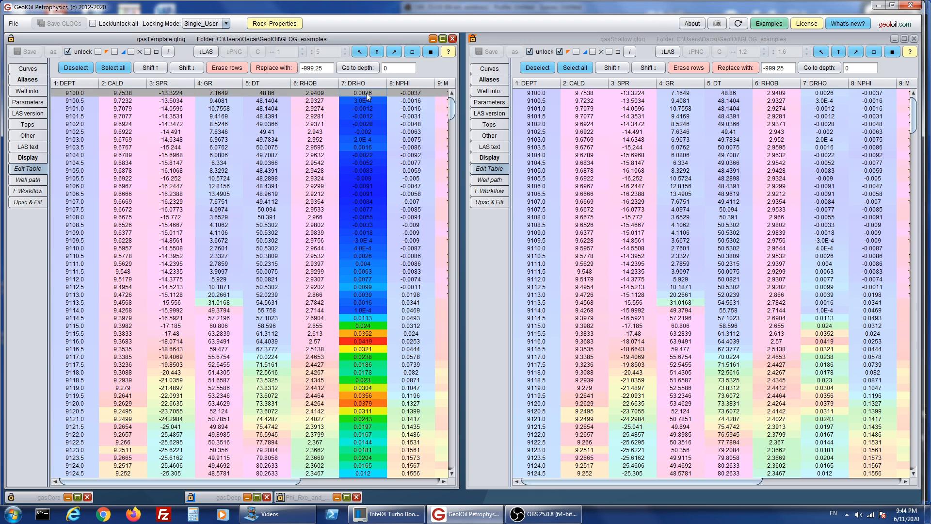
pyautogui.click(828, 93)
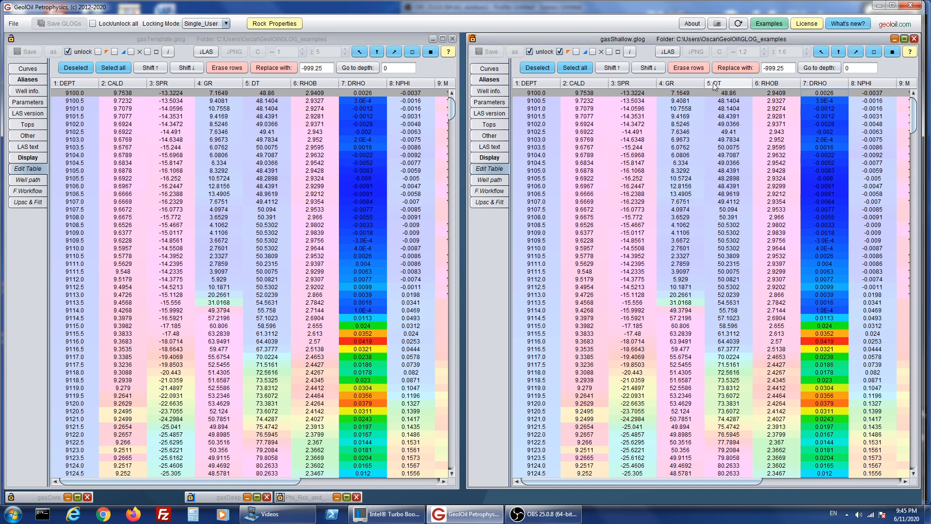
# Compare the two tables at the end of the shallow log, highlighting DRHO at depth 9350.0 in gasShallow and gasTemplate.
pyautogui.moveTo(914, 122); pyautogui.dragTo(929, 469)
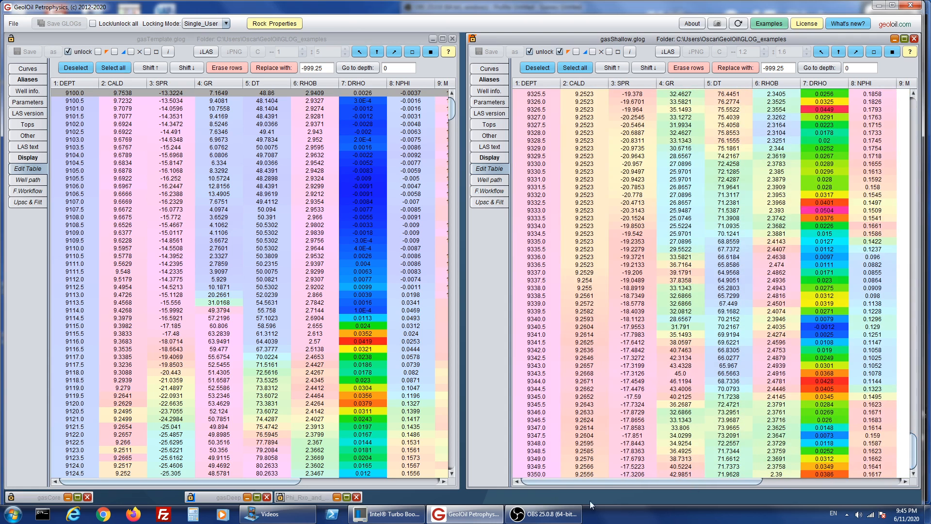
pyautogui.click(838, 476)
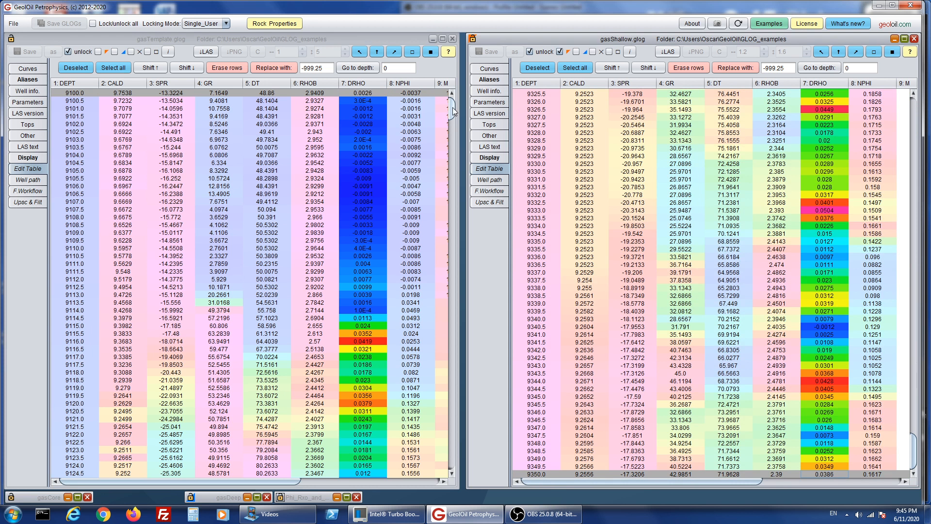
pyautogui.moveTo(454, 111); pyautogui.dragTo(458, 327)
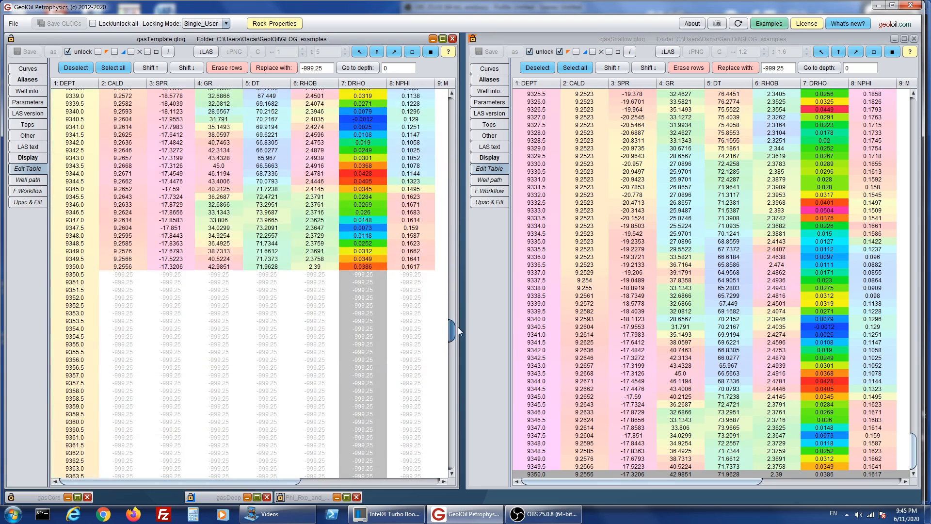
pyautogui.click(372, 267)
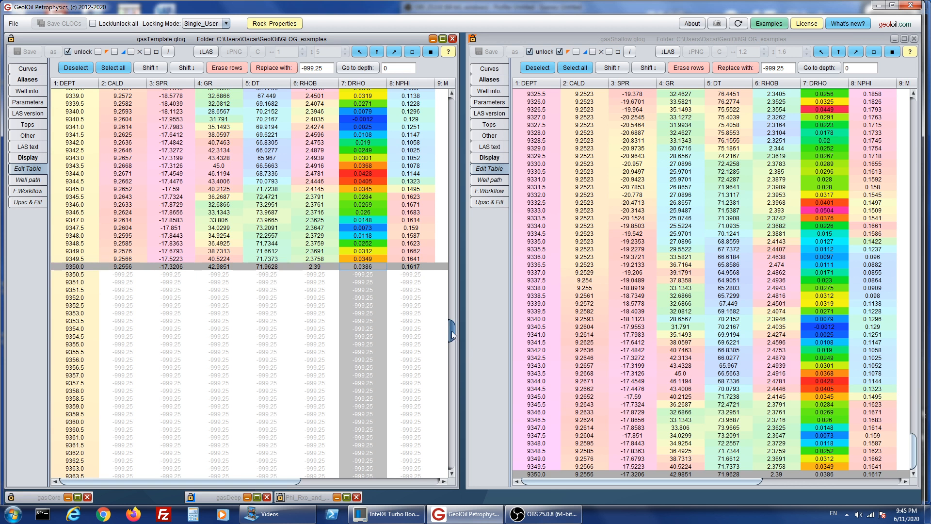
# Clear the curve selection in gasTemplate and the table selection in gasShallow, leaving both windows on their curve lists.
pyautogui.moveTo(452, 332); pyautogui.dragTo(497, 59)
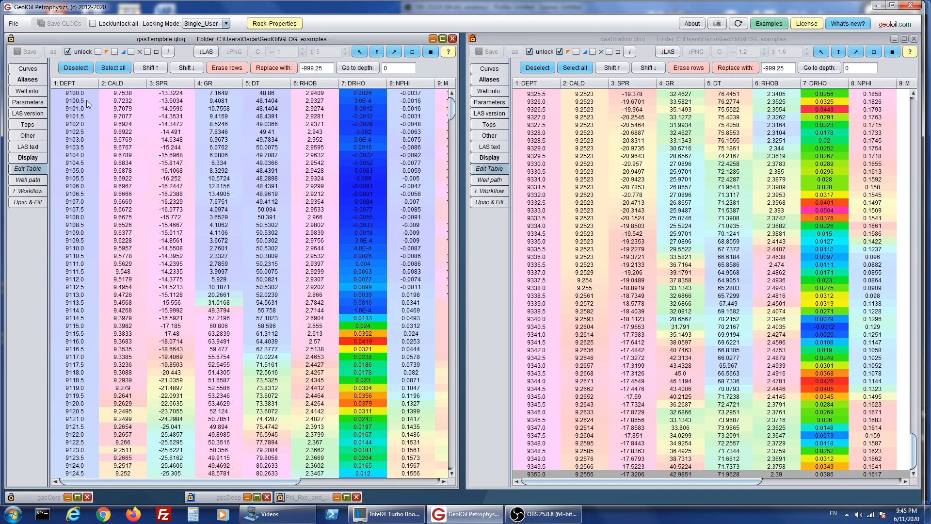
pyautogui.click(38, 71)
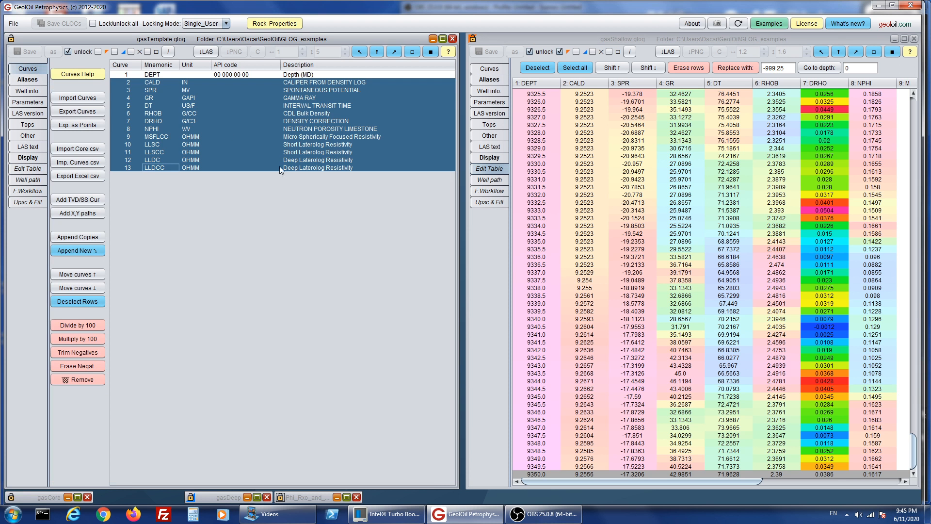
pyautogui.click(94, 301)
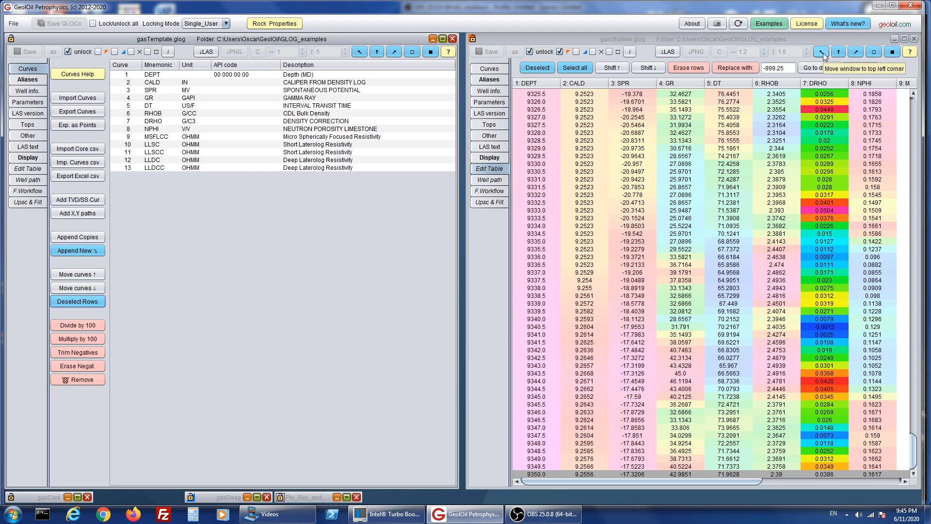
pyautogui.click(549, 68)
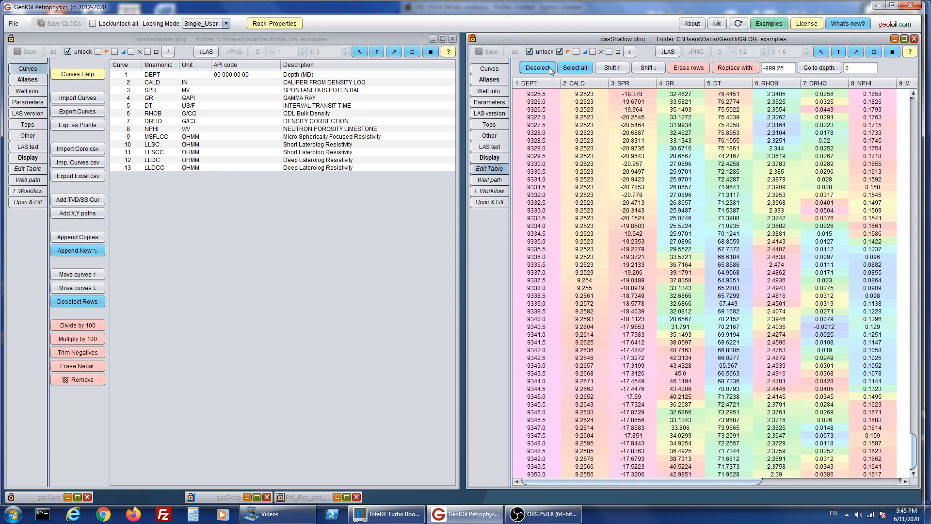
pyautogui.click(489, 68)
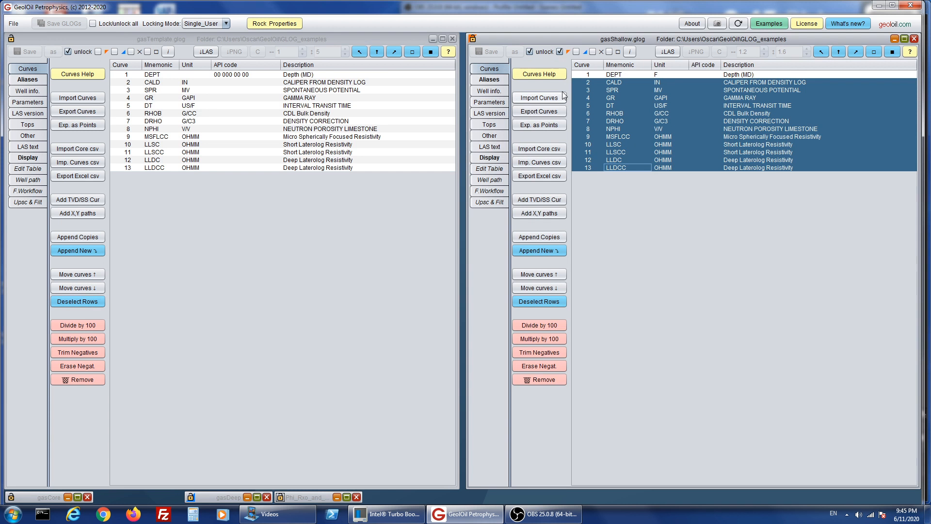
# Deselect the curves in gasShallow and minimize its window after viewing its log plot.
pyautogui.click(547, 301)
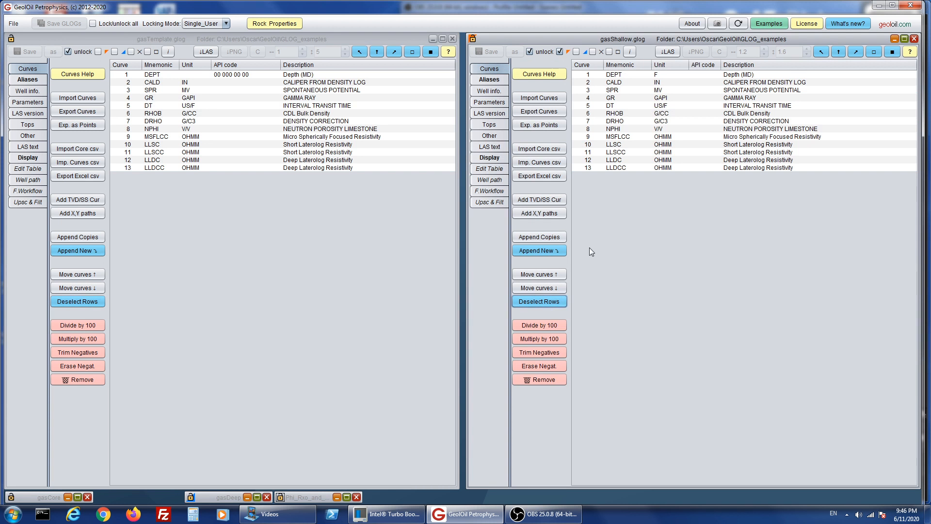
pyautogui.click(490, 157)
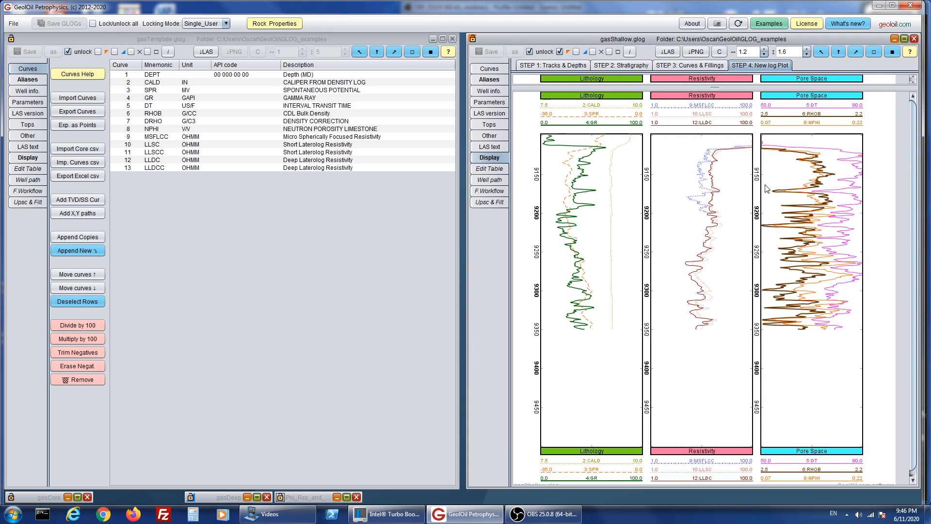
pyautogui.click(894, 39)
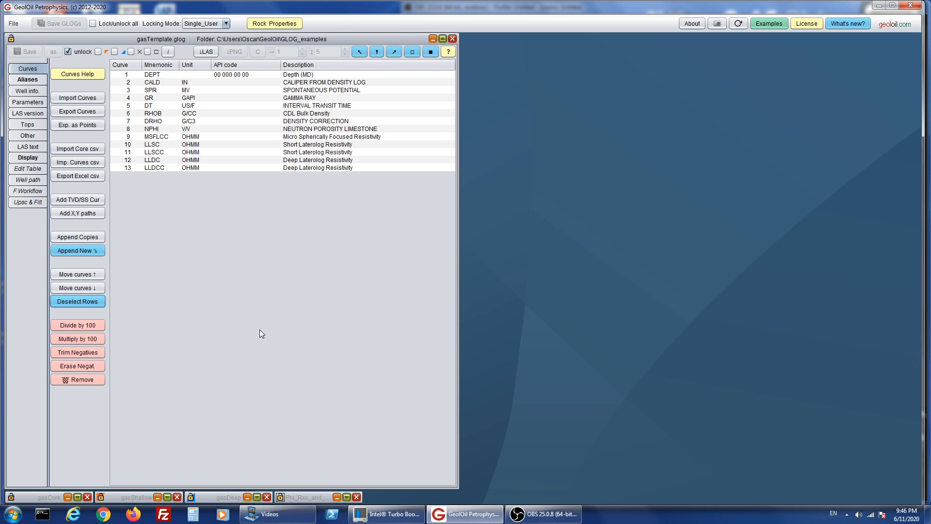
# Restore the gasDeep window, examine its log plot by tracing the Lithology track down the depth range, and open its curve list.
pyautogui.click(257, 497)
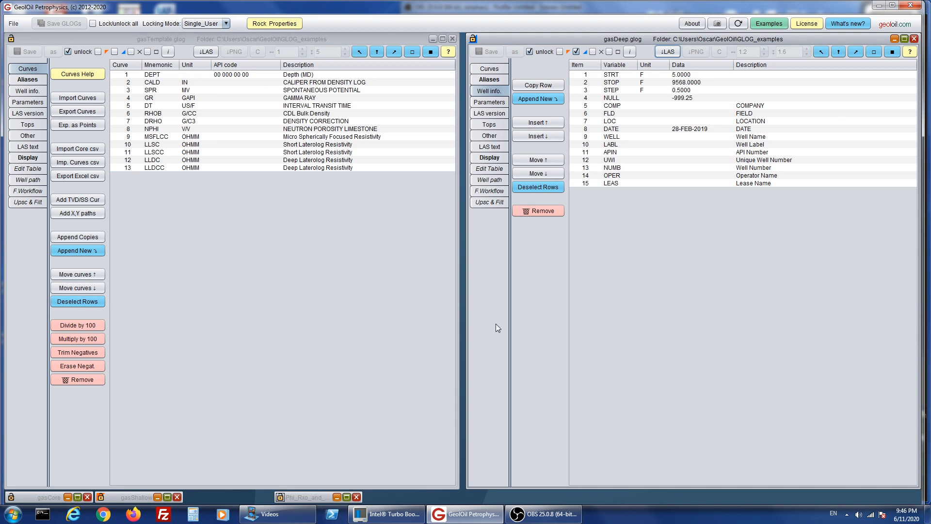
pyautogui.click(489, 157)
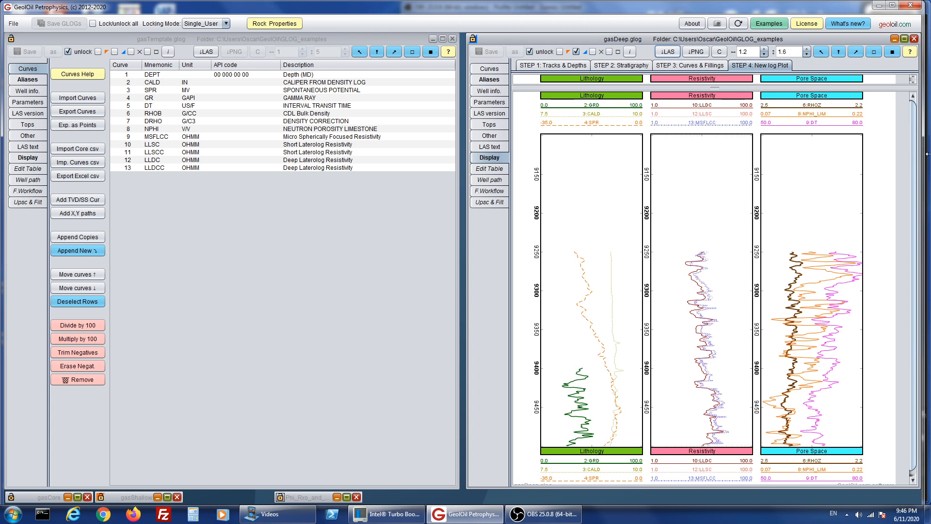
pyautogui.moveTo(916, 165); pyautogui.dragTo(910, 132)
pyautogui.click(615, 218)
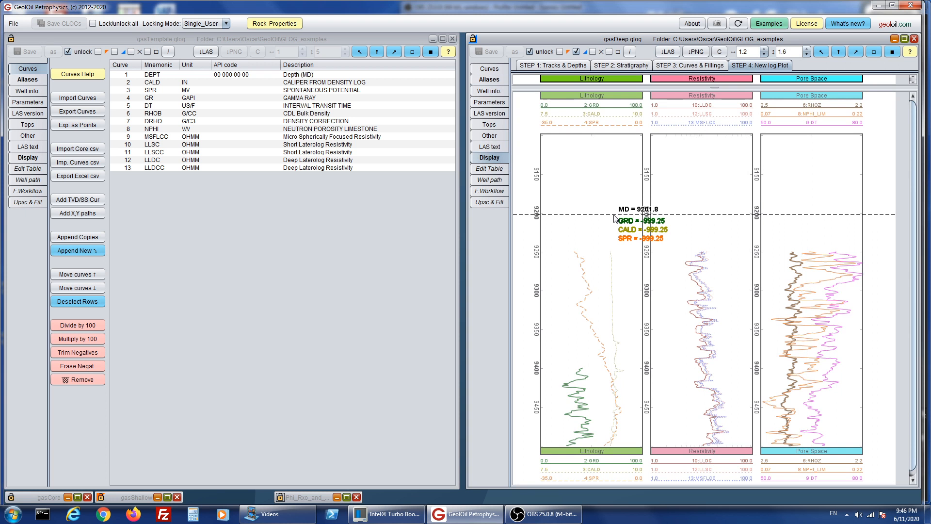
pyautogui.moveTo(614, 221); pyautogui.dragTo(627, 405)
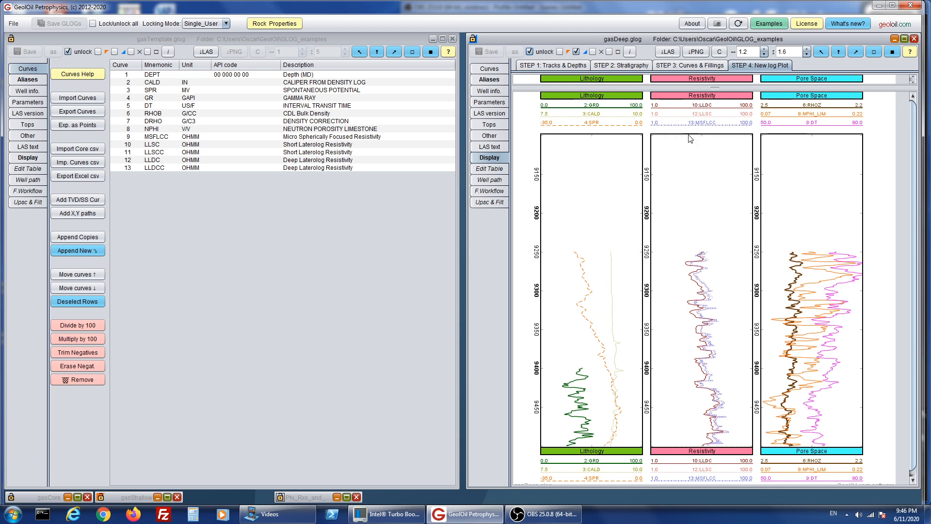
pyautogui.click(489, 69)
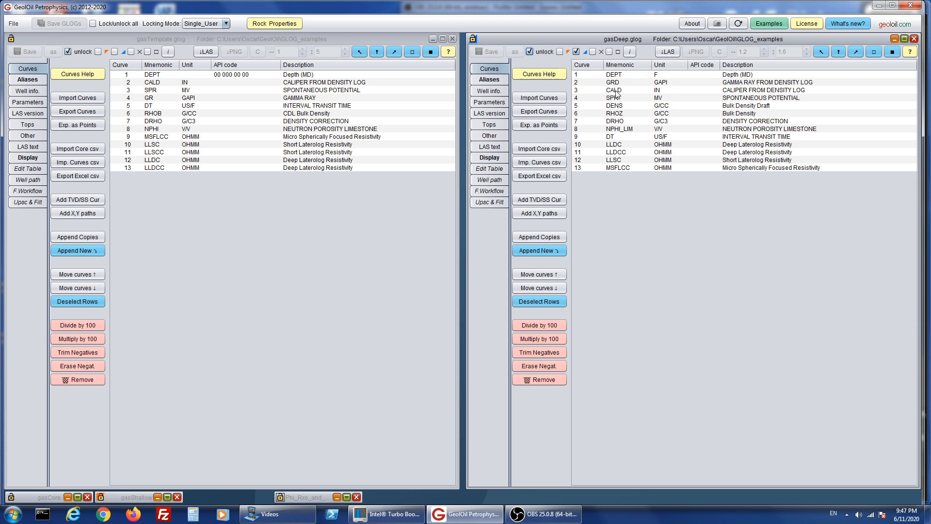
# Export gasDeep curves 2 to 13, GRD through MSFLCC, to an ASCII curve file named deepesrCurves, then clear the row selection.
pyautogui.moveTo(620, 83); pyautogui.dragTo(618, 171)
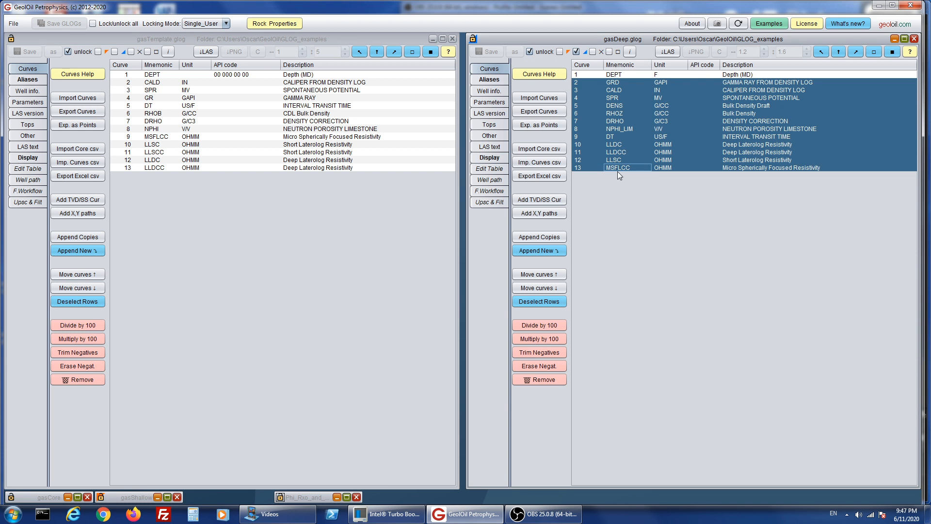
pyautogui.click(552, 112)
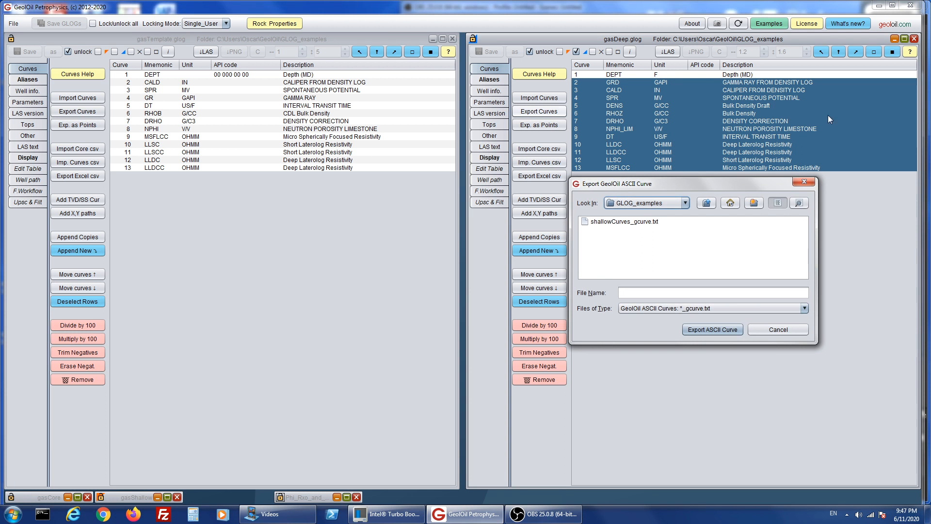
pyautogui.click(679, 294)
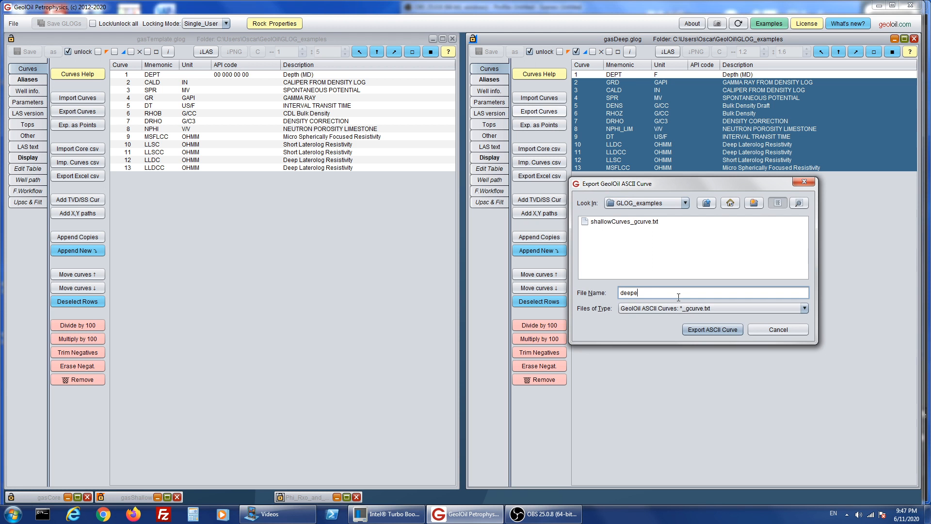
pyautogui.write('deepesrCurves')
pyautogui.click(725, 330)
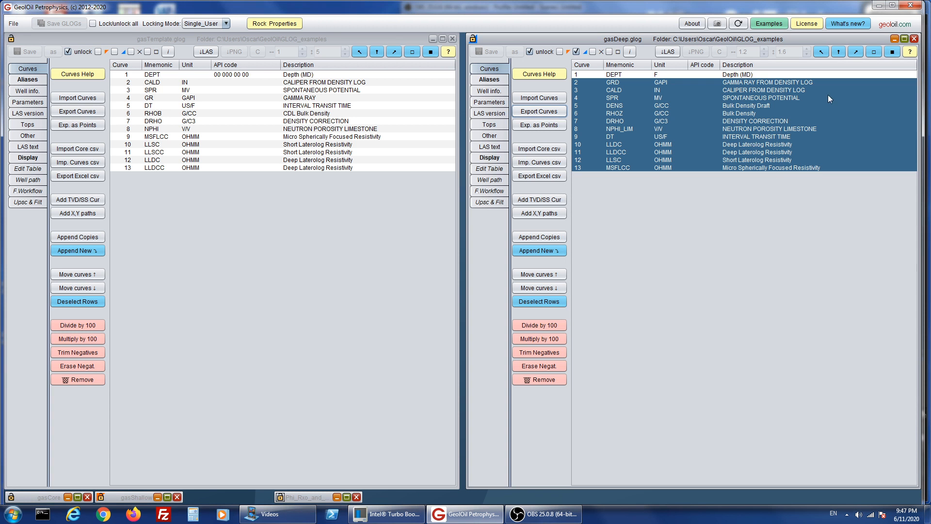
pyautogui.click(544, 302)
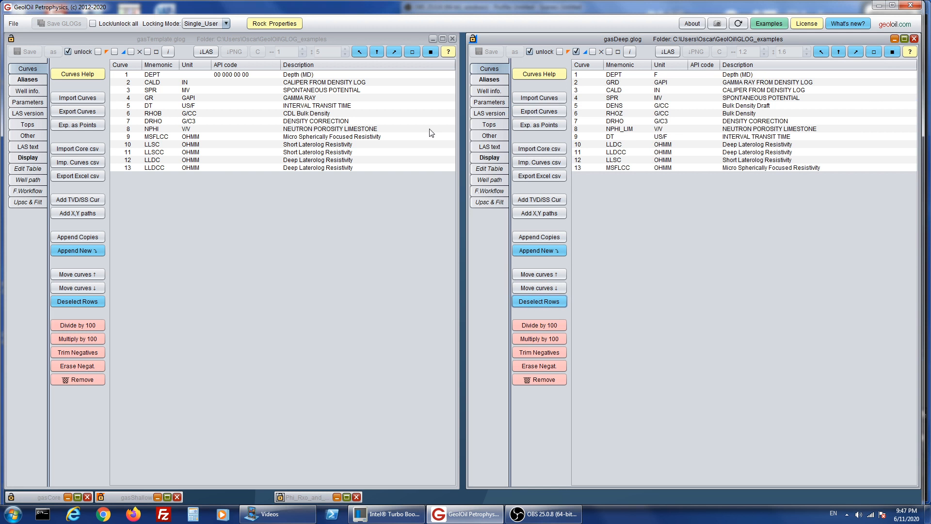
# Import the curves from deepesrCurves_gcurve.txt into gasTemplate.
pyautogui.click(33, 78)
pyautogui.click(32, 68)
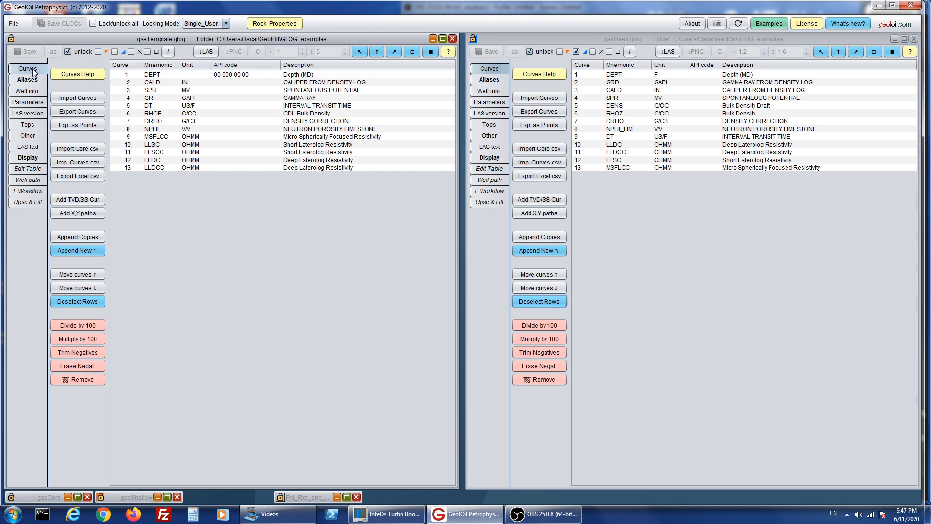
pyautogui.click(35, 76)
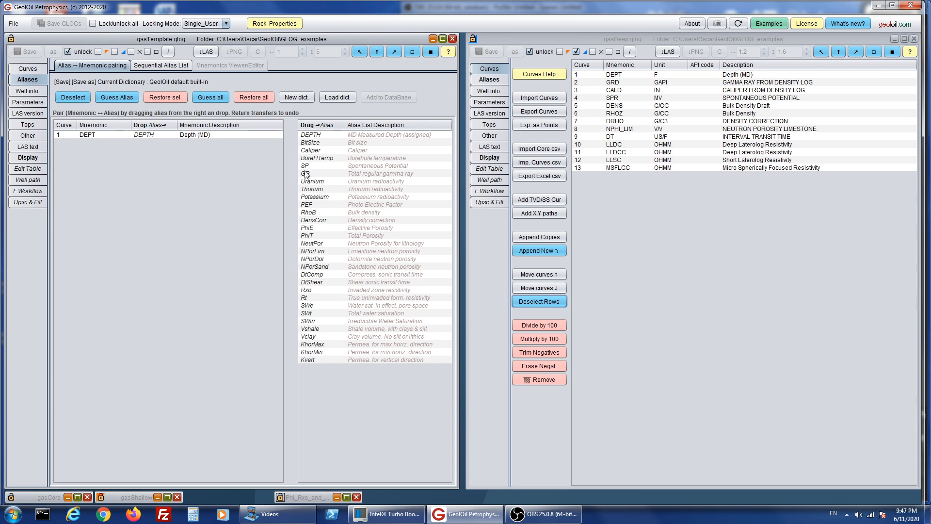
pyautogui.click(32, 70)
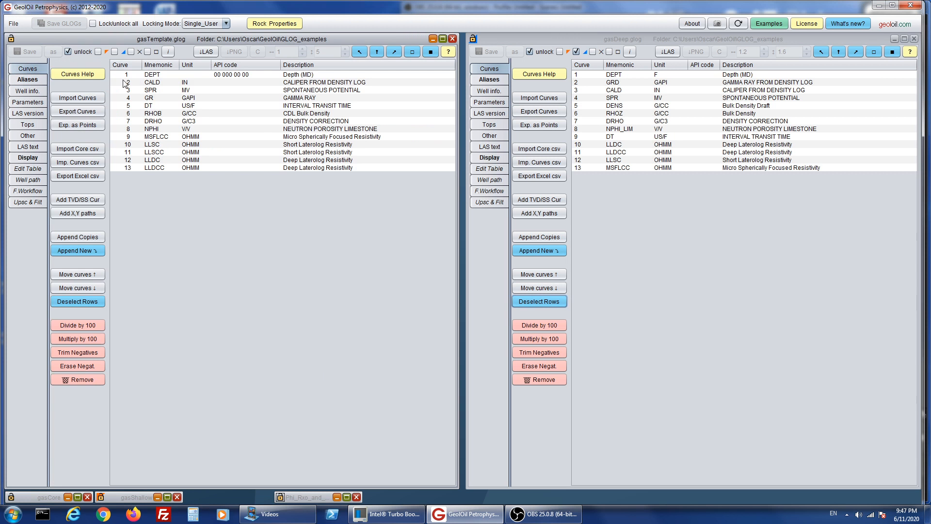
pyautogui.click(88, 98)
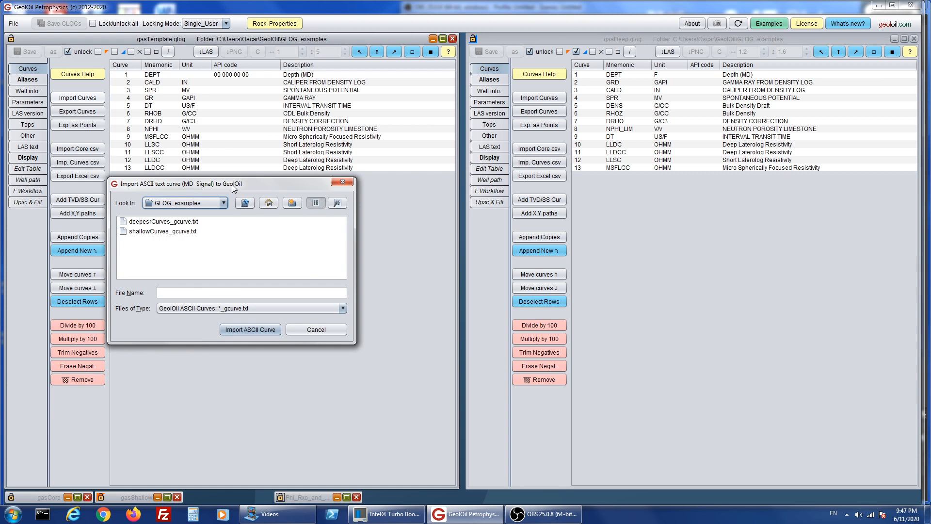
pyautogui.moveTo(232, 185); pyautogui.dragTo(444, 210)
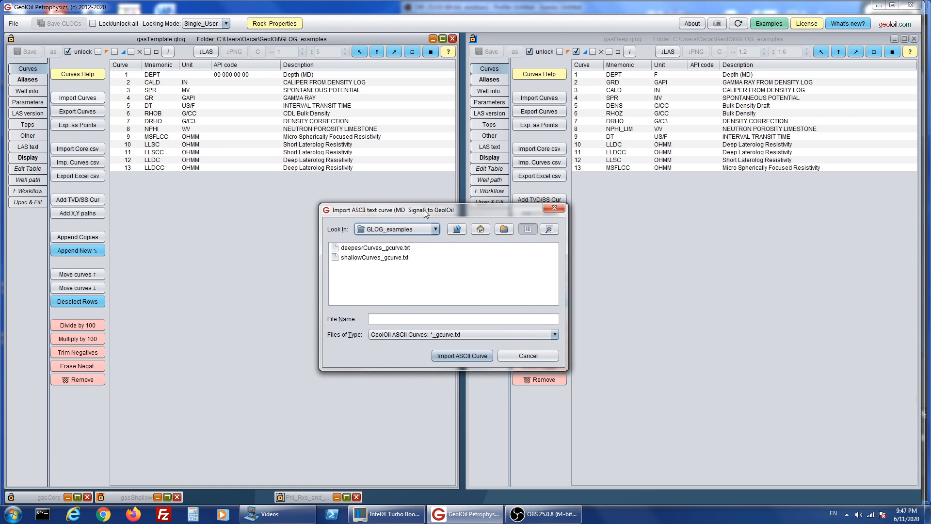
pyautogui.click(374, 250)
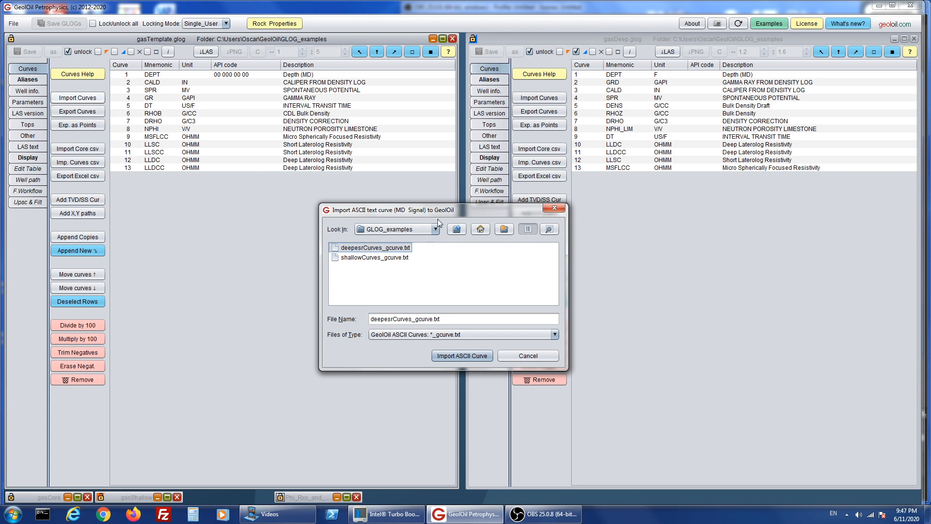
pyautogui.click(467, 356)
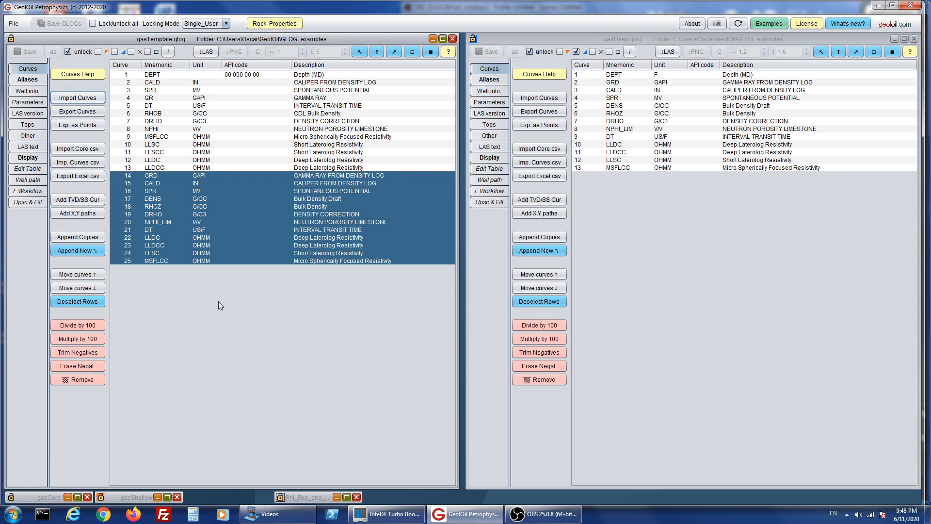
# Minimize gasDeep and show gasTemplate curves 2 to 25 in the editable data table, widening its window across the workspace.
pyautogui.moveTo(183, 83); pyautogui.dragTo(182, 260)
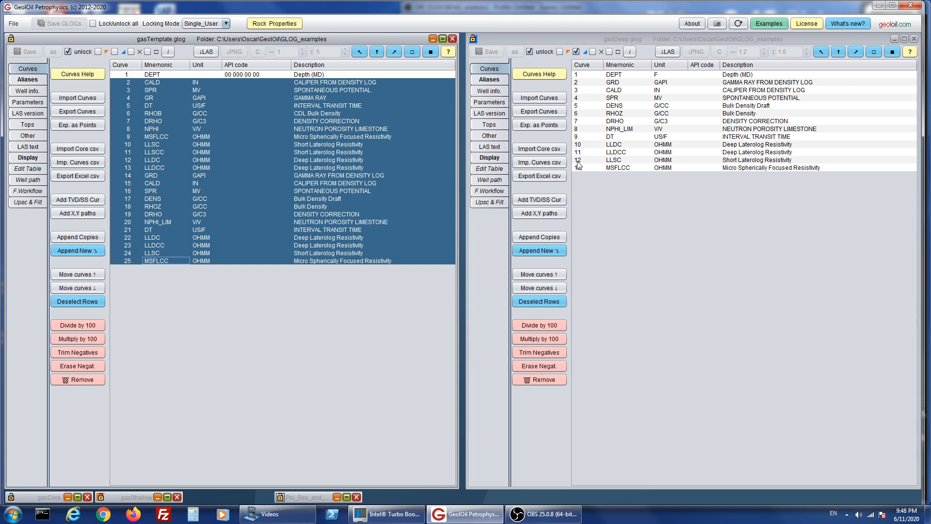
pyautogui.click(895, 38)
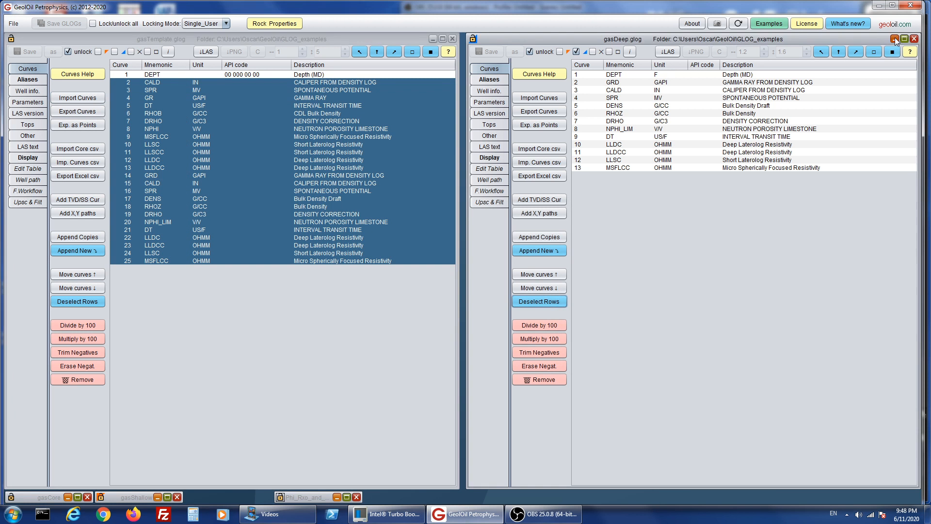
pyautogui.click(895, 38)
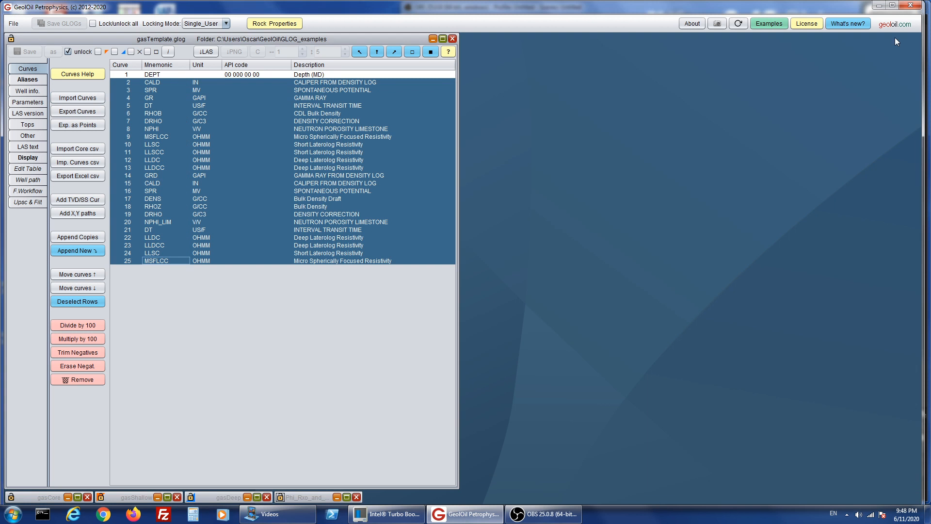
pyautogui.click(32, 170)
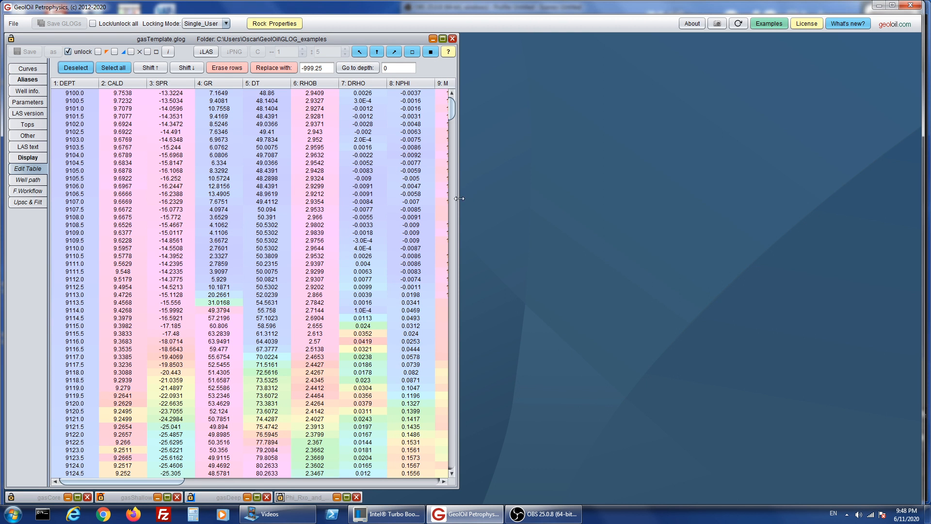
pyautogui.moveTo(459, 194); pyautogui.dragTo(908, 181)
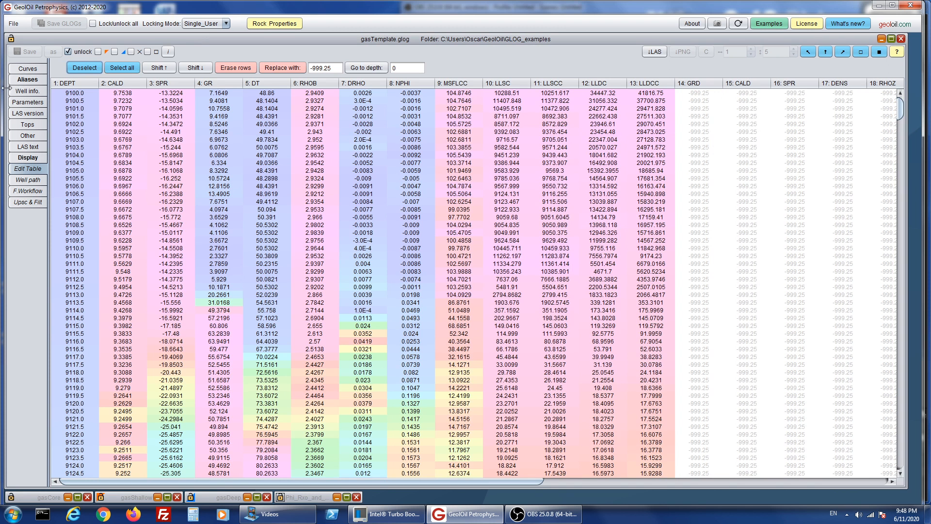
# Limit the gasTemplate data table to the GR and GRD gamma ray curves alongside depth.
pyautogui.click(38, 71)
pyautogui.click(237, 166)
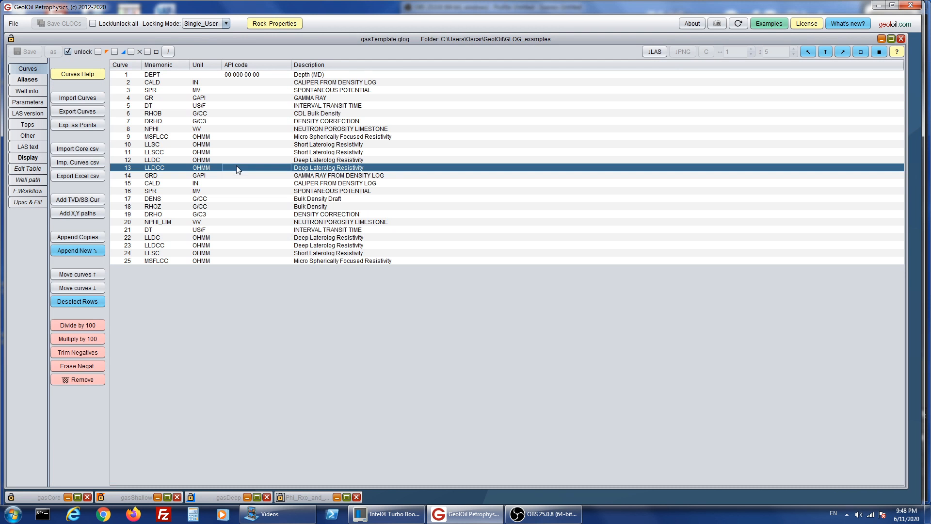
pyautogui.click(165, 99)
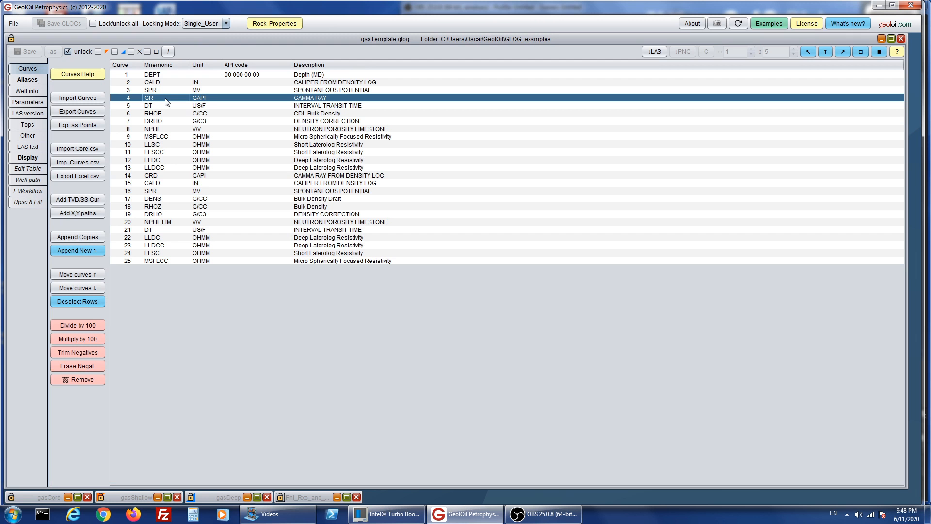
pyautogui.keyDown('ctrl'); pyautogui.click(161, 175); pyautogui.keyUp('ctrl')
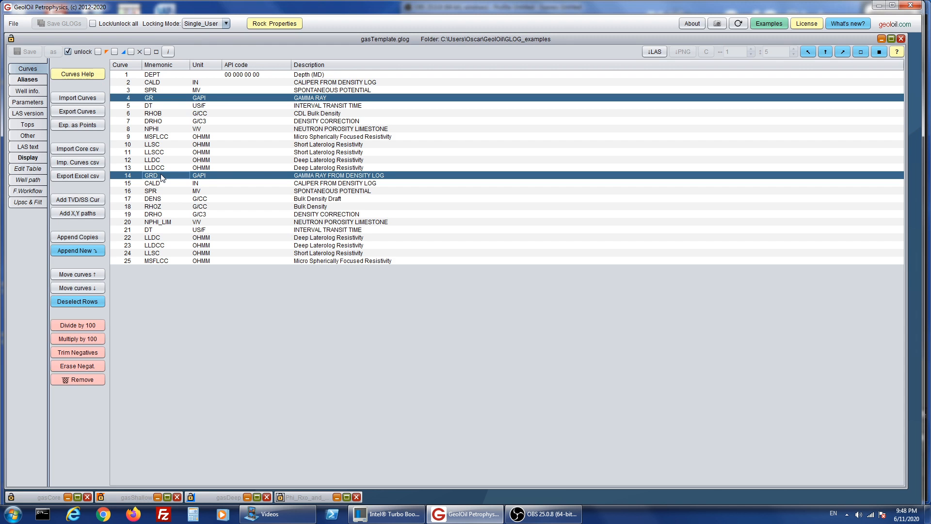
pyautogui.click(29, 170)
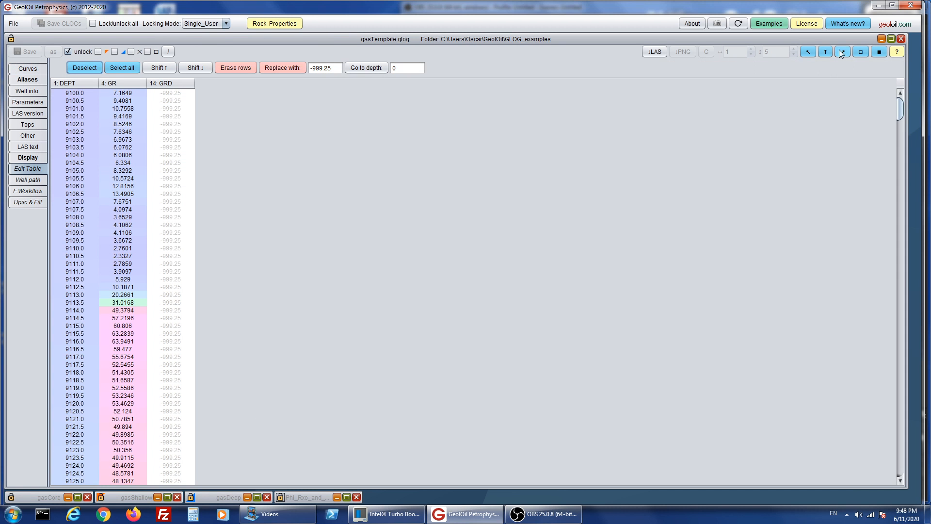
# Place the gasTemplate table beside the restored gasShallow log plot and examine the depths where GR ends and GRD begins.
pyautogui.click(804, 53)
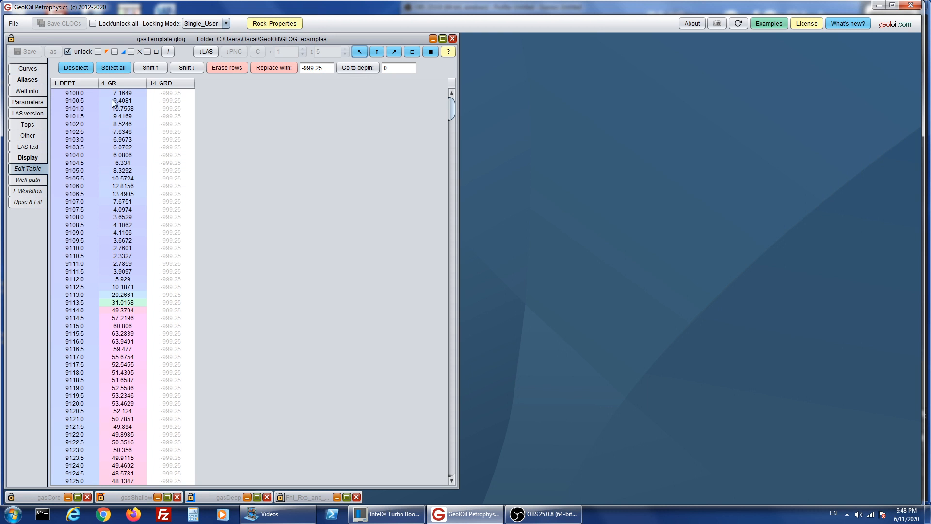
pyautogui.click(159, 498)
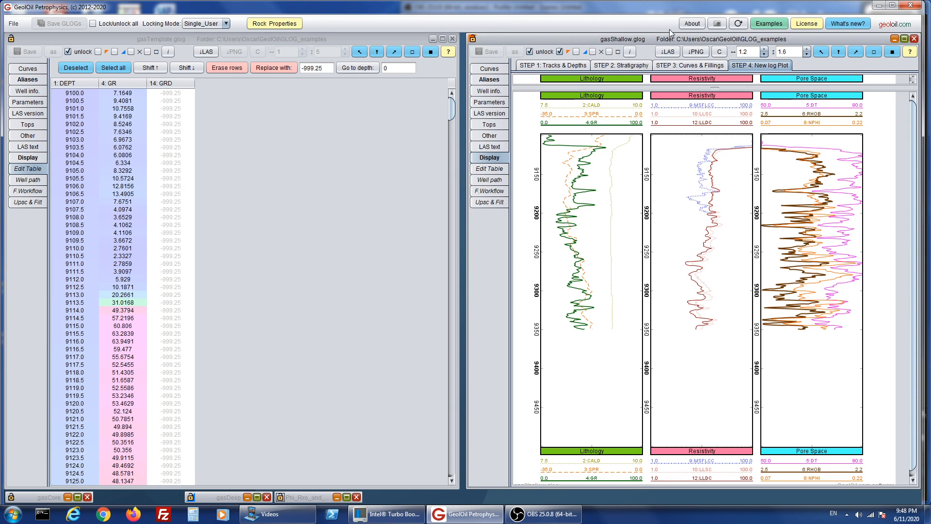
pyautogui.moveTo(453, 111); pyautogui.dragTo(458, 274)
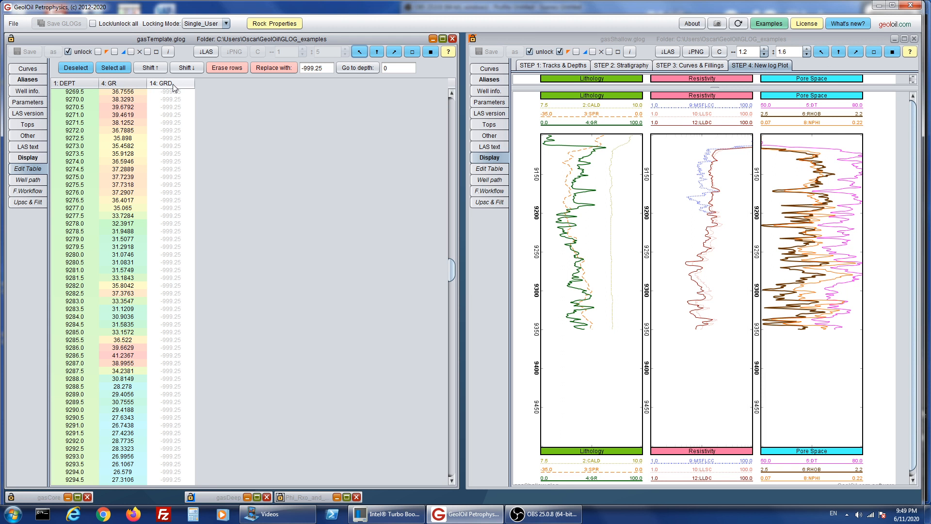
pyautogui.moveTo(455, 269); pyautogui.dragTo(447, 336)
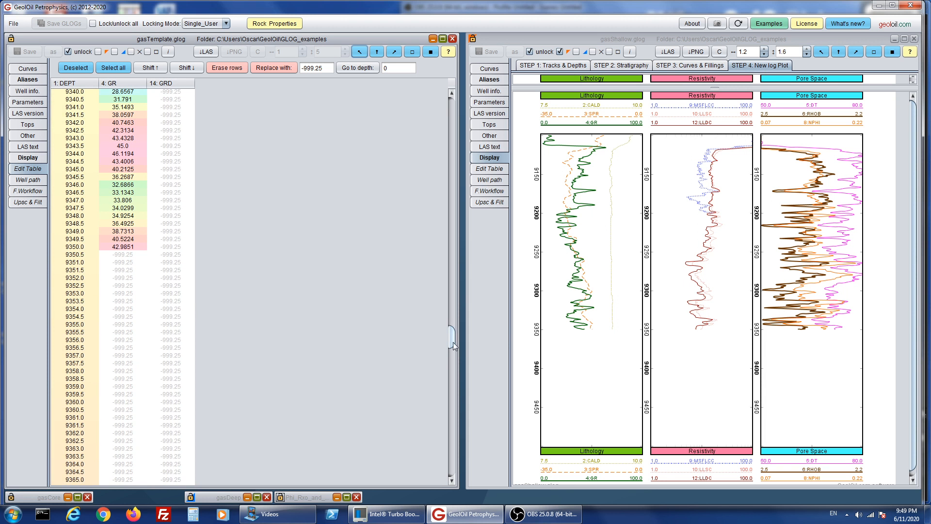
pyautogui.moveTo(452, 339); pyautogui.dragTo(455, 389)
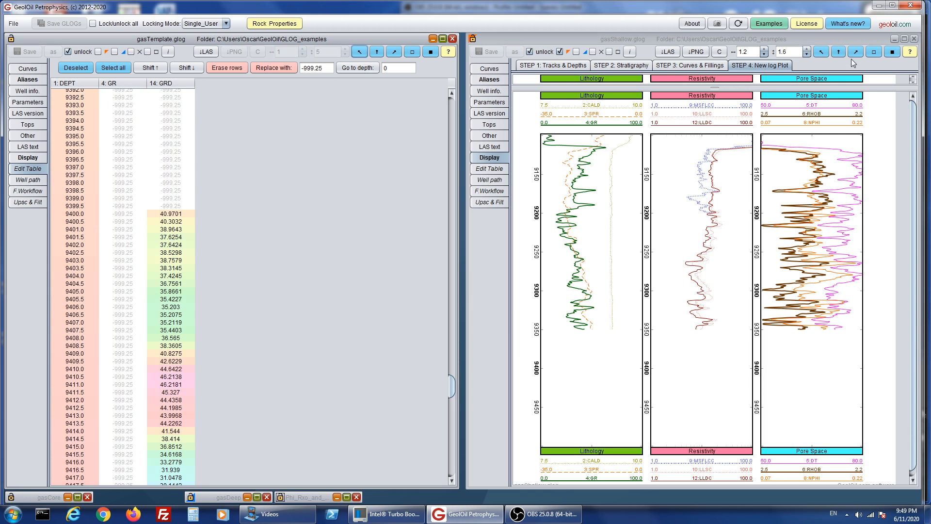
# Show the gasShallow and gasDeep log plots side by side and compare the depth coverage of their gamma ray curves.
pyautogui.click(824, 53)
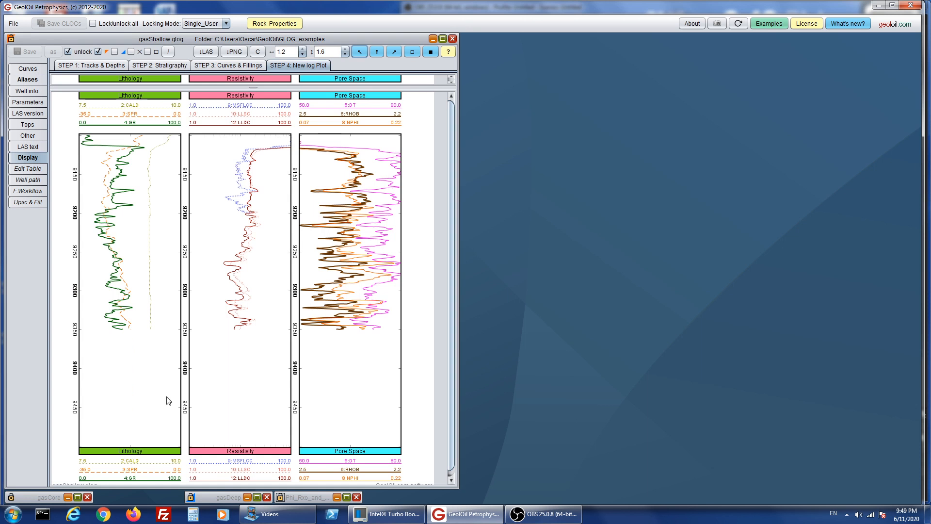
pyautogui.click(248, 498)
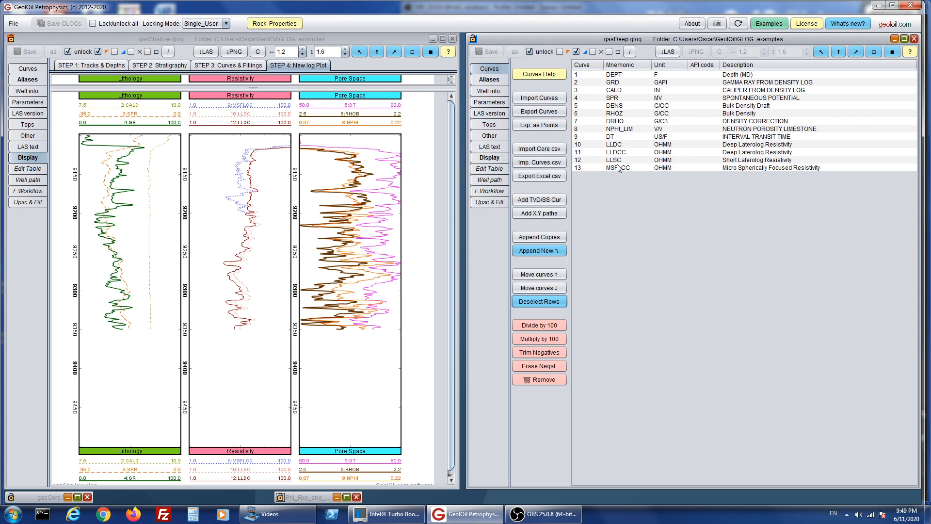
pyautogui.click(500, 158)
pyautogui.click(70, 337)
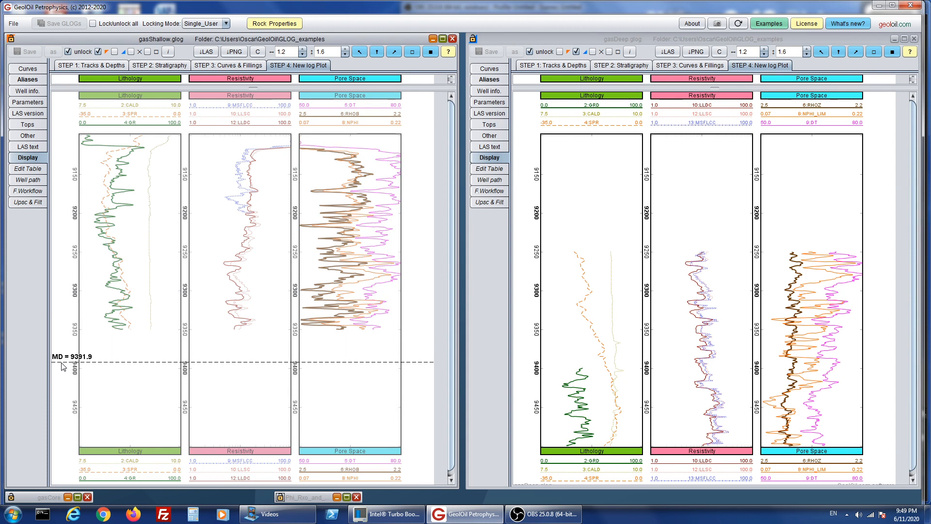
pyautogui.click(524, 349)
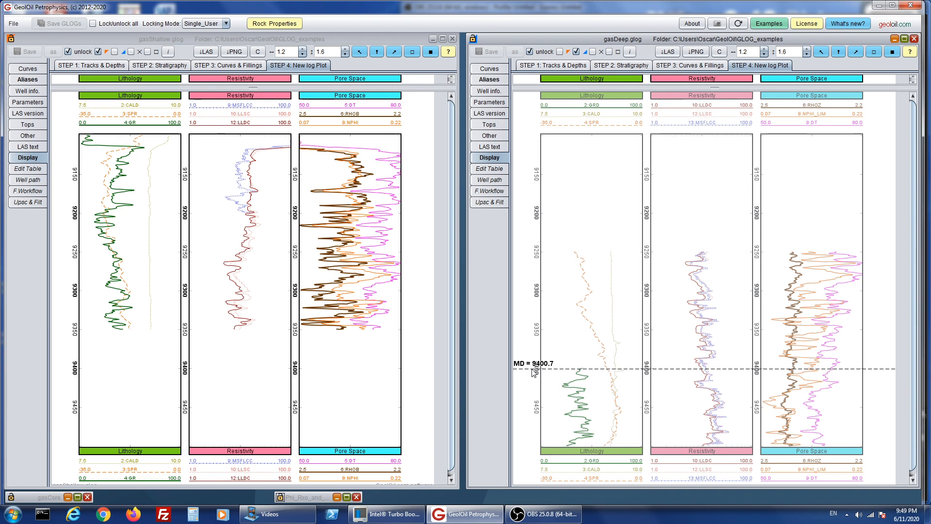
pyautogui.moveTo(533, 369); pyautogui.dragTo(532, 369)
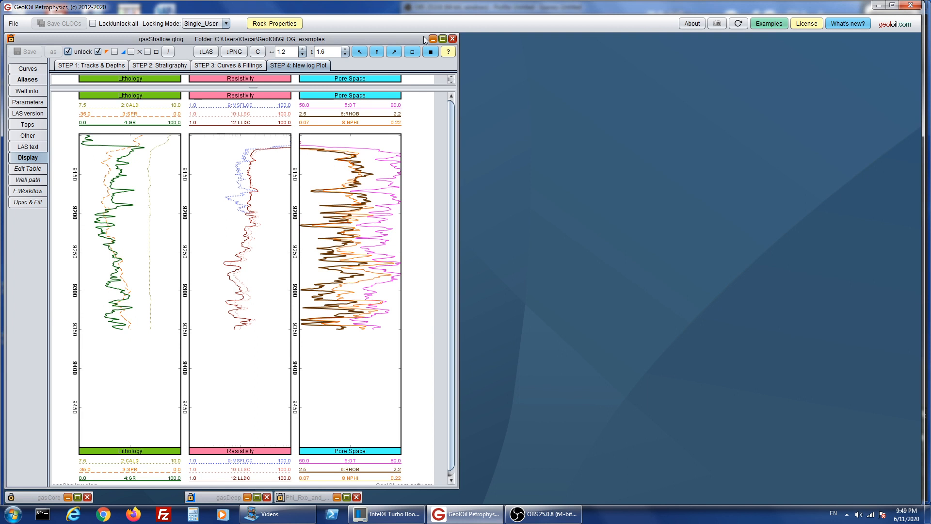
# Return the gasShallow plot beside the gasTemplate table, select the whole GR column and review it down to the start of the GRD data.
pyautogui.click(394, 52)
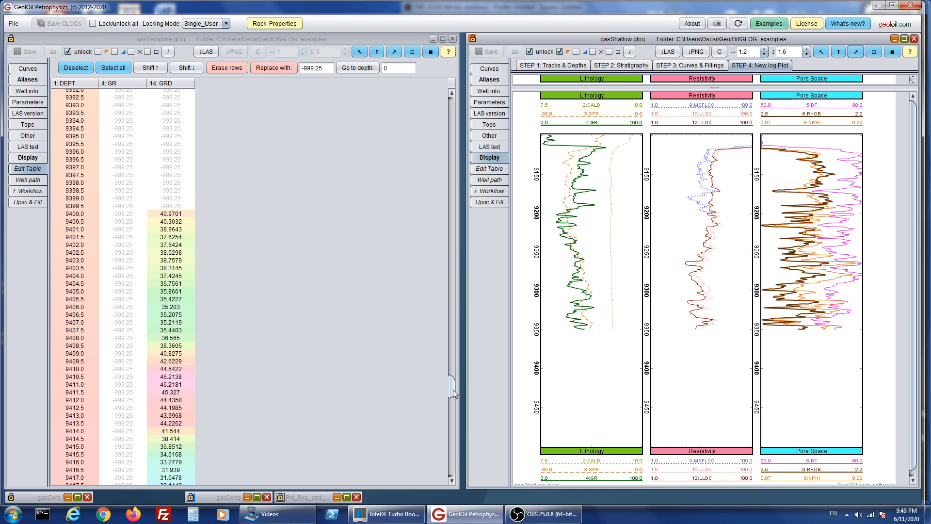
pyautogui.moveTo(453, 389); pyautogui.dragTo(441, 333)
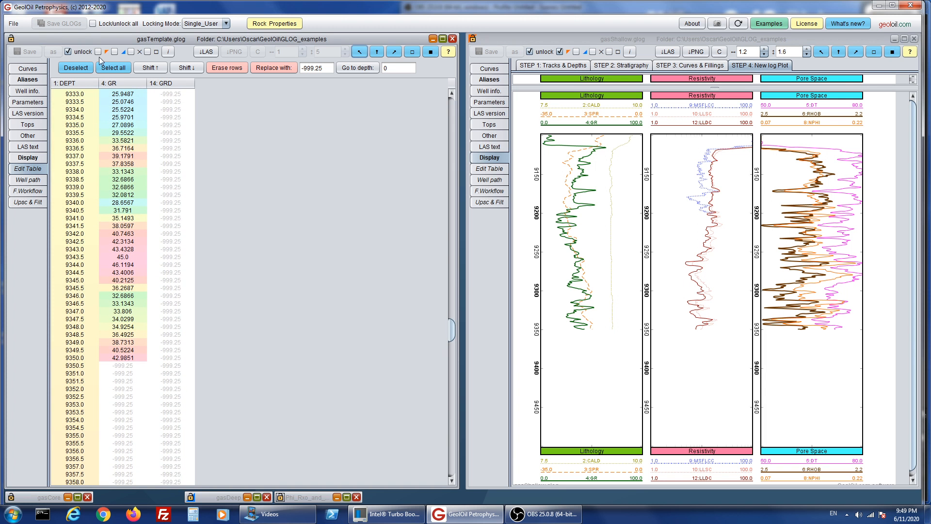
pyautogui.click(109, 67)
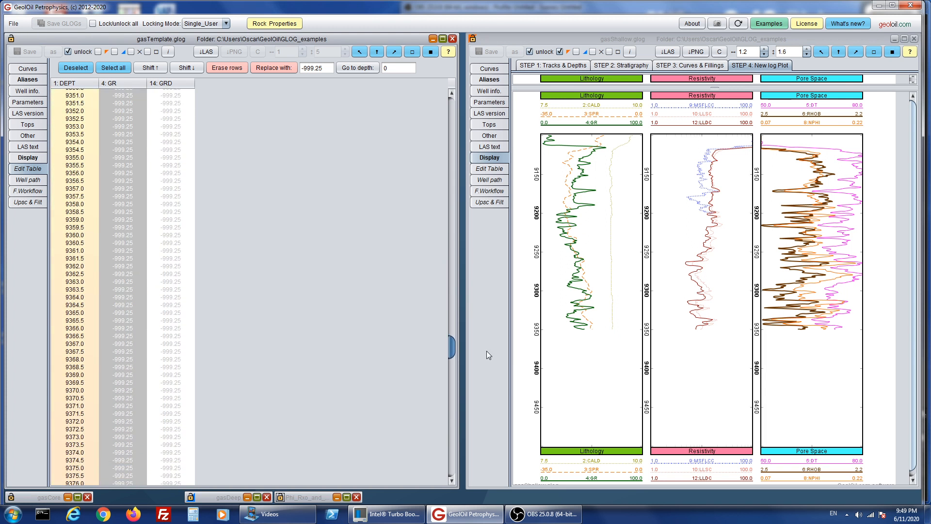
pyautogui.moveTo(487, 352); pyautogui.dragTo(493, 392)
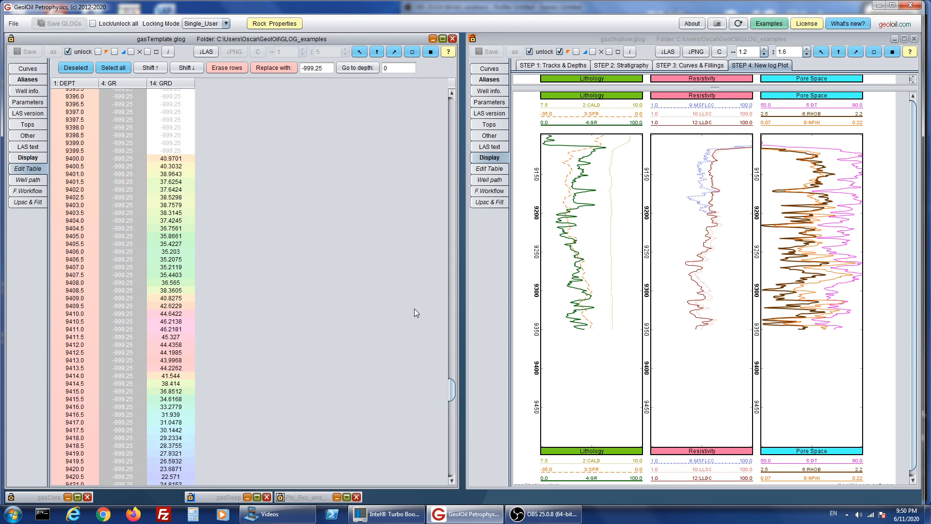
# Highlight the GRD column alongside GR and review both gamma ray columns up to the table's first depth, clearing the highlighting.
pyautogui.click(176, 99)
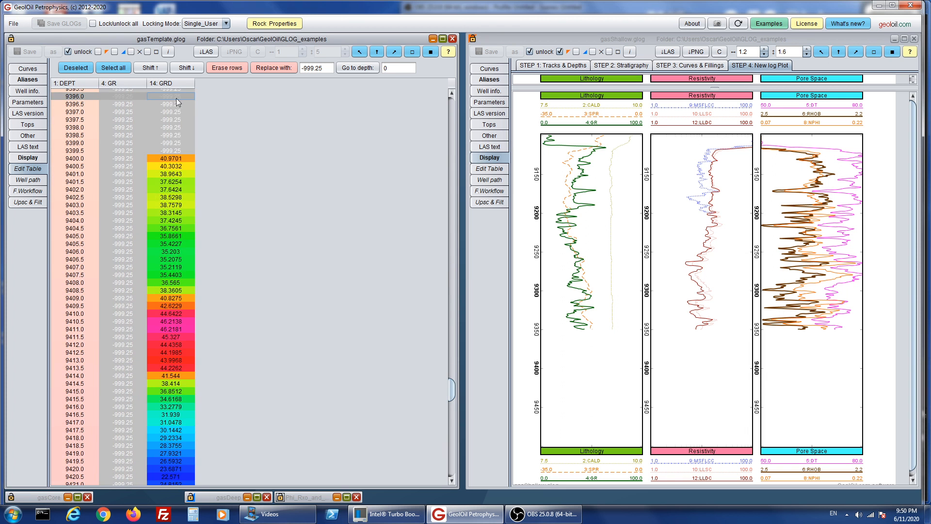
pyautogui.moveTo(450, 391); pyautogui.dragTo(474, 89)
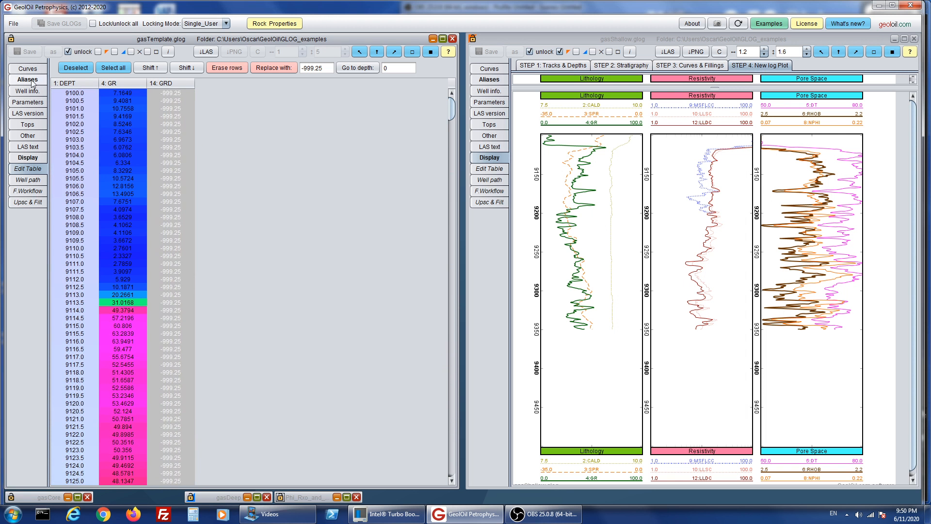
pyautogui.click(79, 69)
# Unlock gasTemplate for editing and show the RHOB and RHOZ bulk density curves in the data table with GR and GRD.
pyautogui.click(40, 72)
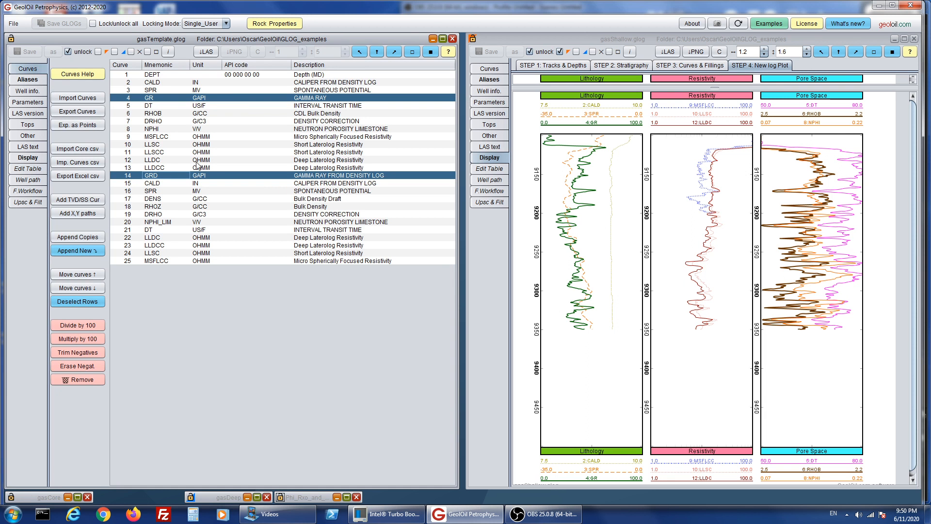
pyautogui.keyDown('ctrl'); pyautogui.click(164, 116); pyautogui.keyUp('ctrl')
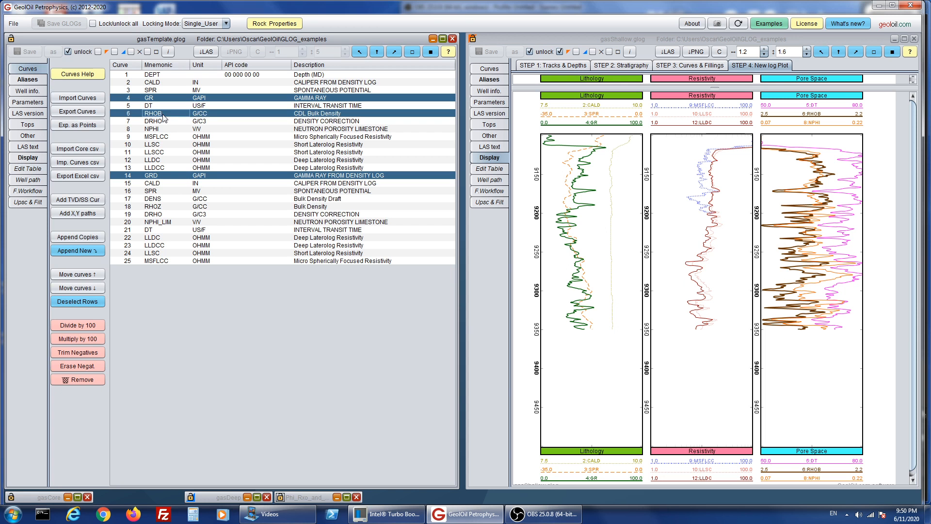
pyautogui.keyDown('ctrl'); pyautogui.click(154, 208); pyautogui.keyUp('ctrl')
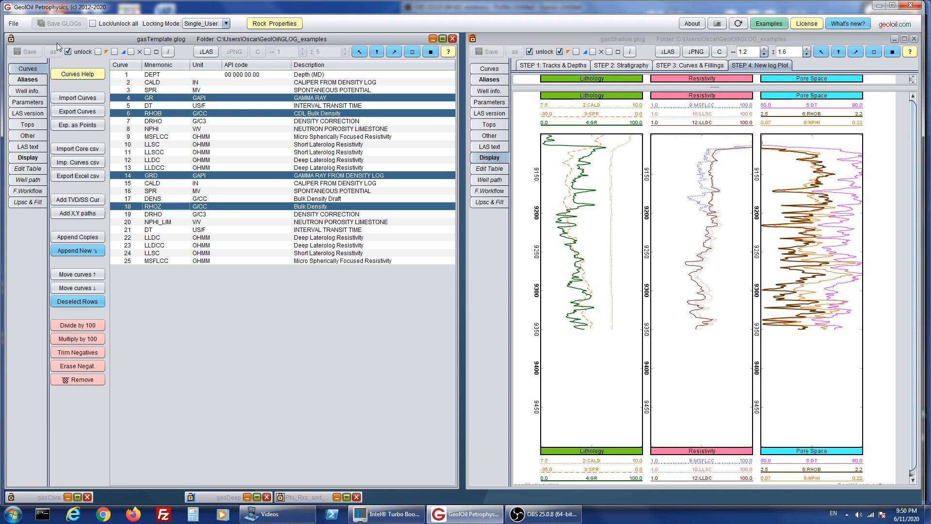
pyautogui.click(68, 52)
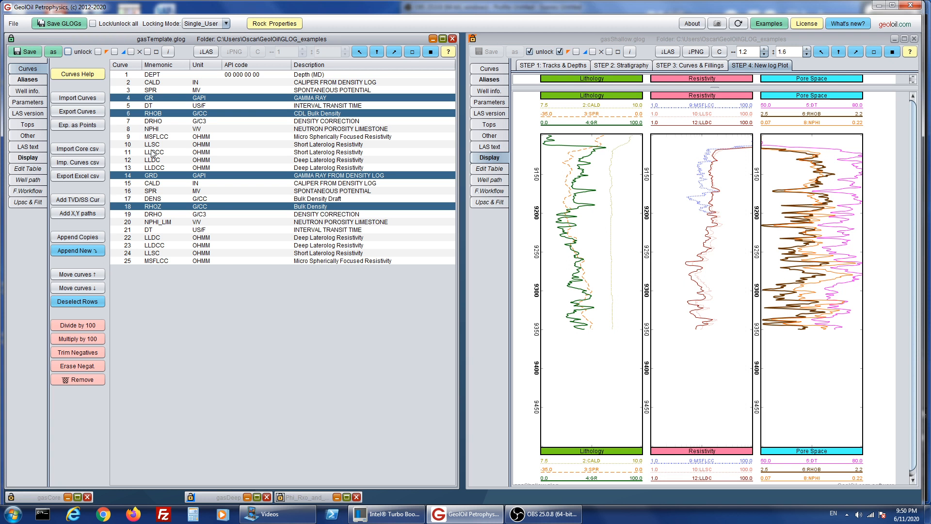
pyautogui.click(35, 169)
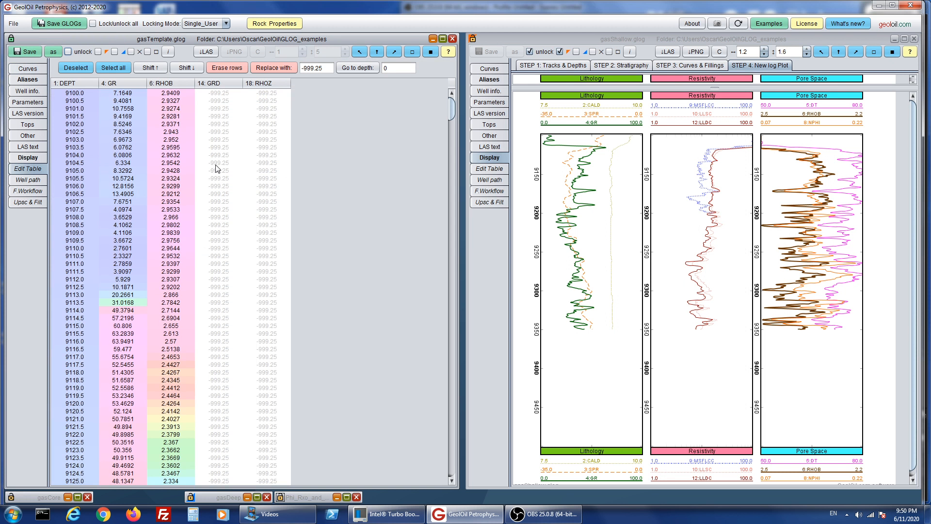
# Highlight the whole RHOB and RHOZ columns in the gasTemplate table with value-based colours.
pyautogui.click(172, 94)
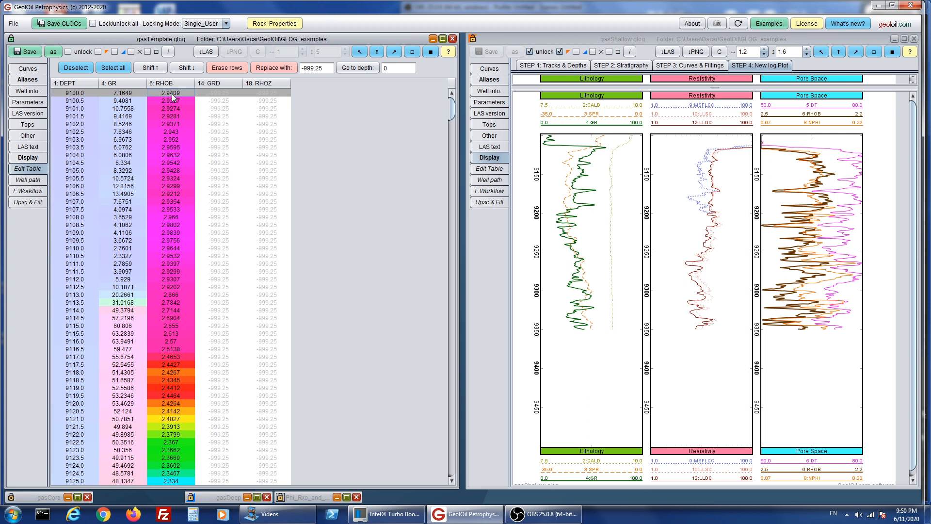
pyautogui.click(278, 94)
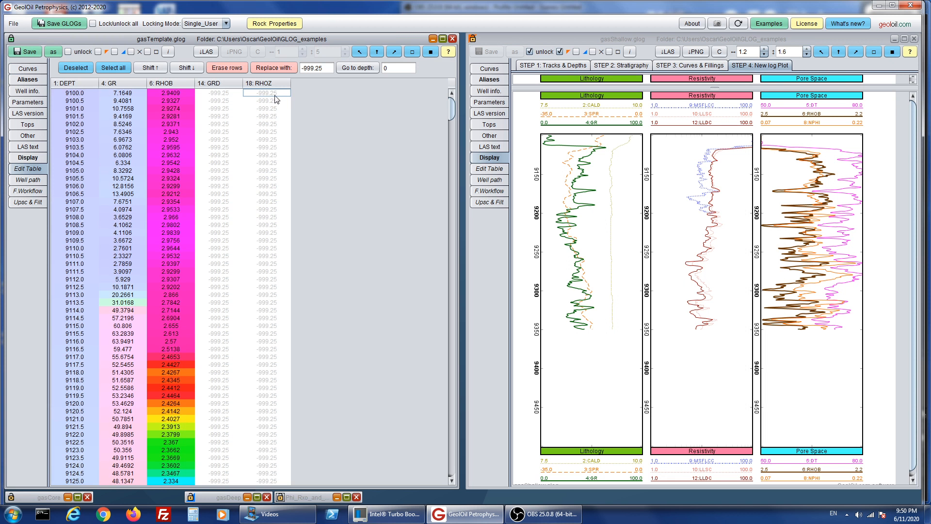
pyautogui.click(274, 95)
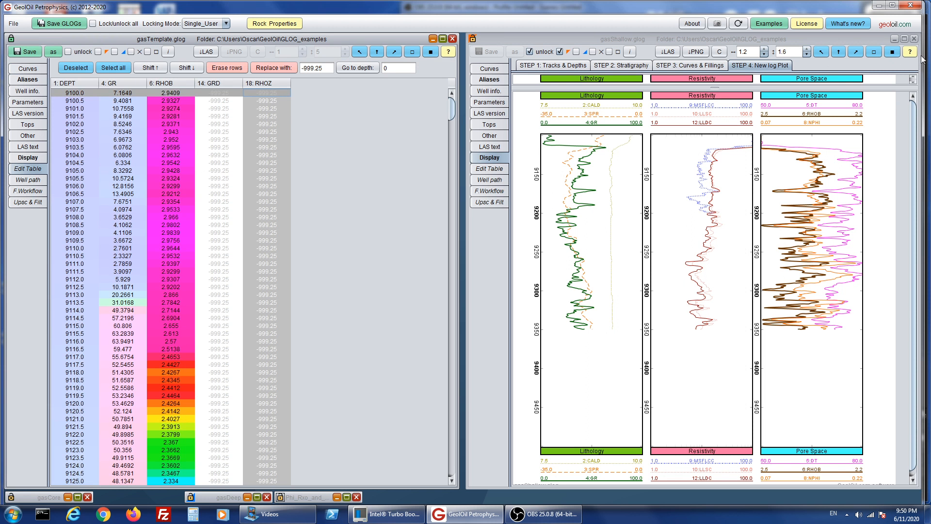
# Show the gasShallow and gasDeep log plots side by side and examine the depths where each set of curves starts and ends.
pyautogui.click(820, 53)
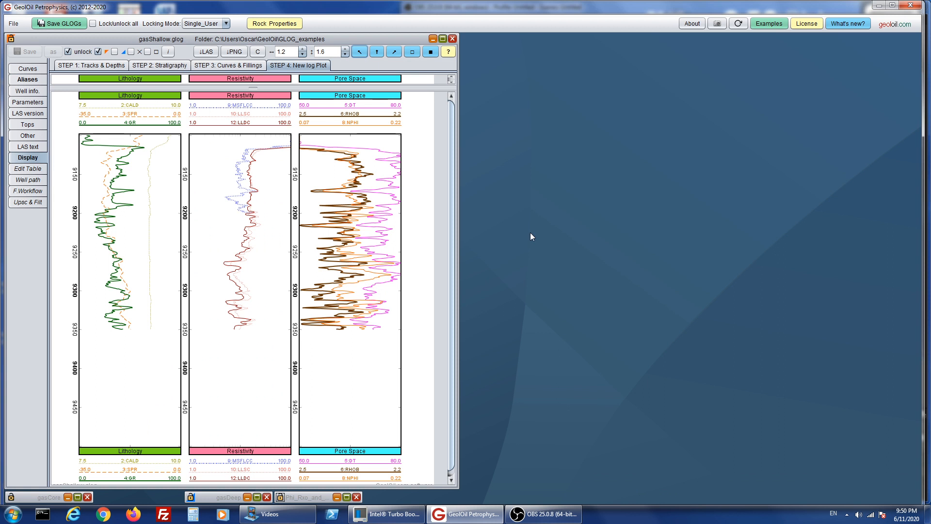
pyautogui.click(247, 497)
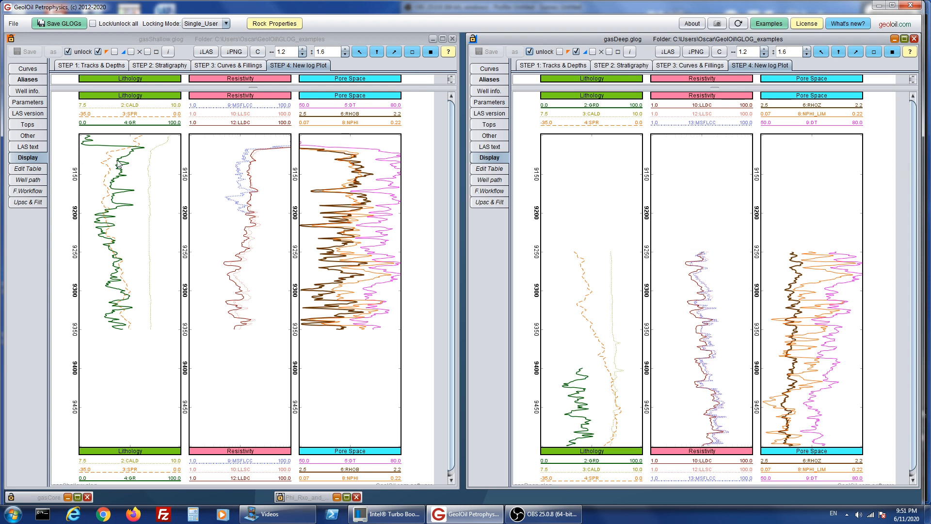
pyautogui.click(72, 142)
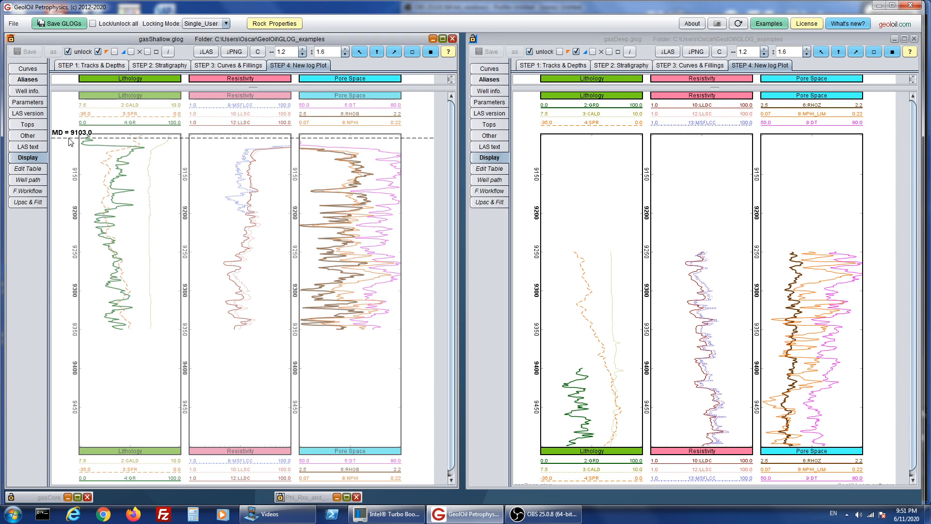
pyautogui.click(64, 333)
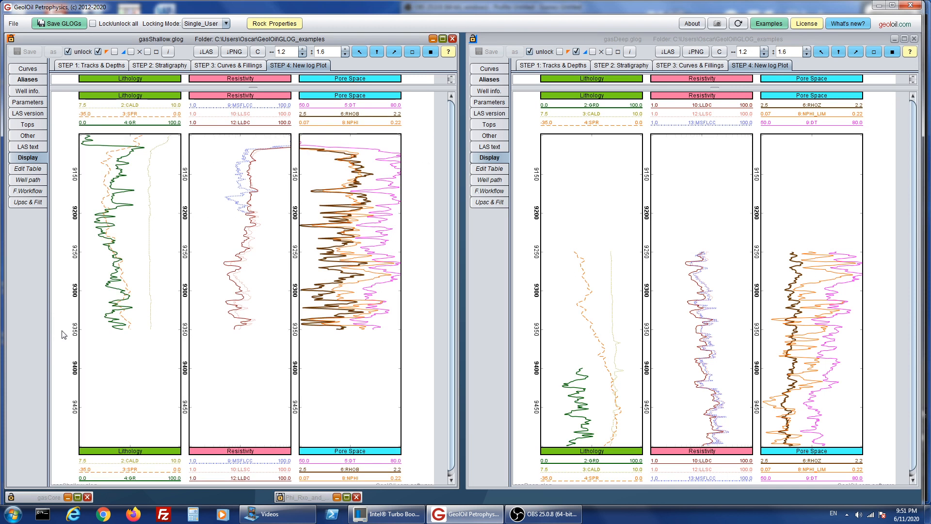
pyautogui.click(529, 255)
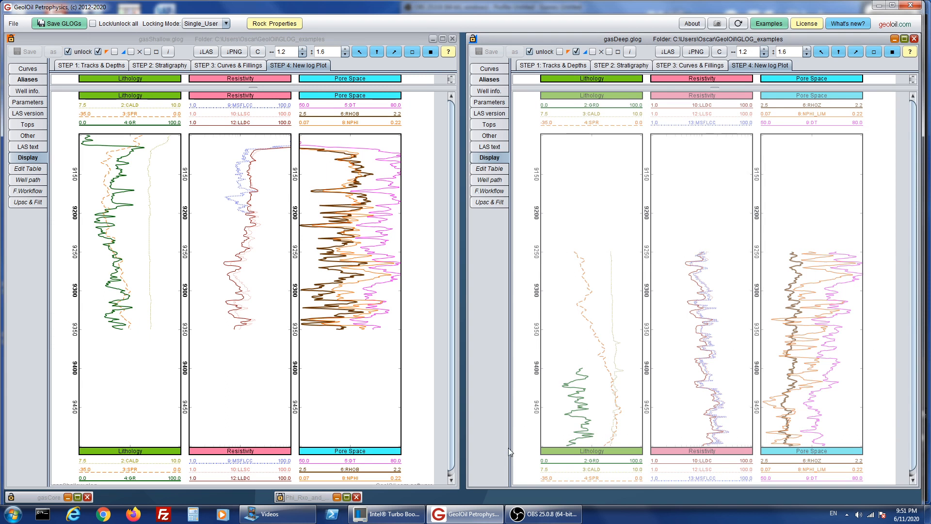
pyautogui.click(524, 443)
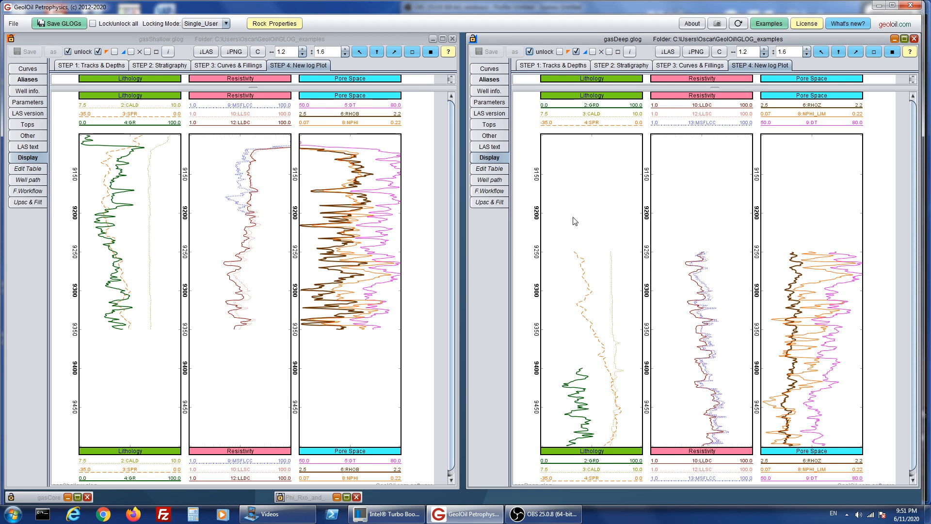
pyautogui.click(531, 246)
pyautogui.click(416, 267)
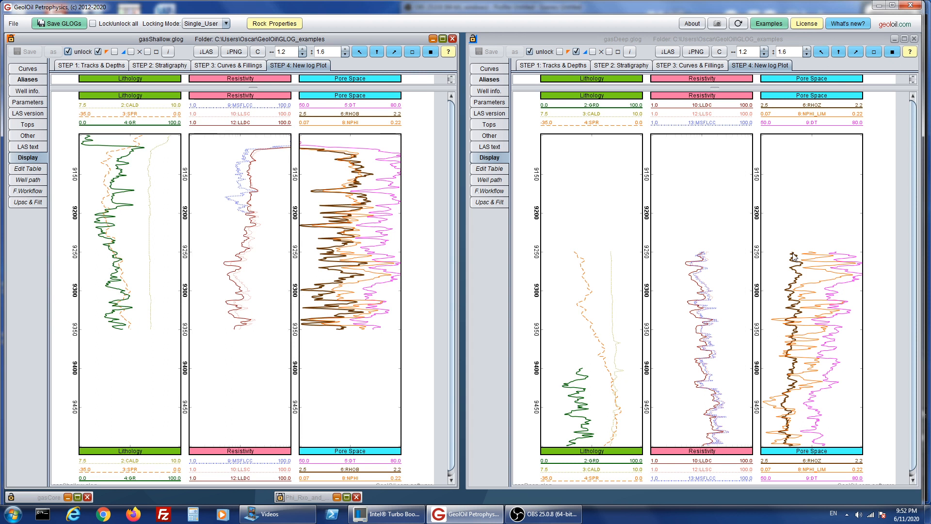
# Read RHOZ in the gasDeep pore space track and RHOB in the gasShallow one at several depths to compare their density levels.
pyautogui.click(793, 286)
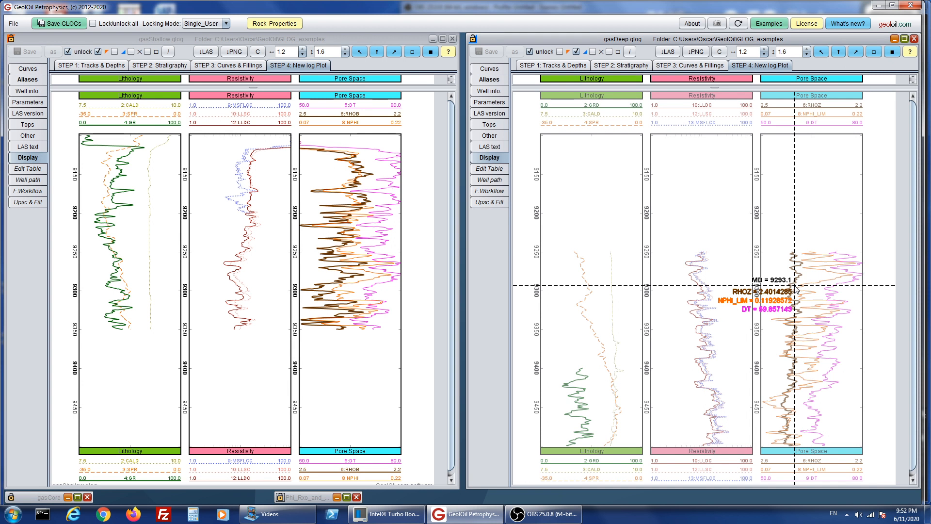
pyautogui.click(795, 286)
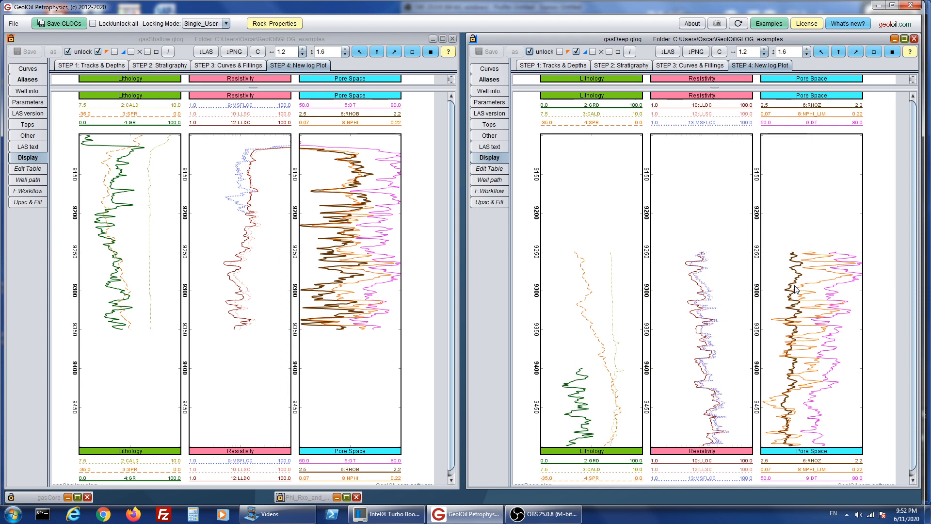
pyautogui.click(342, 226)
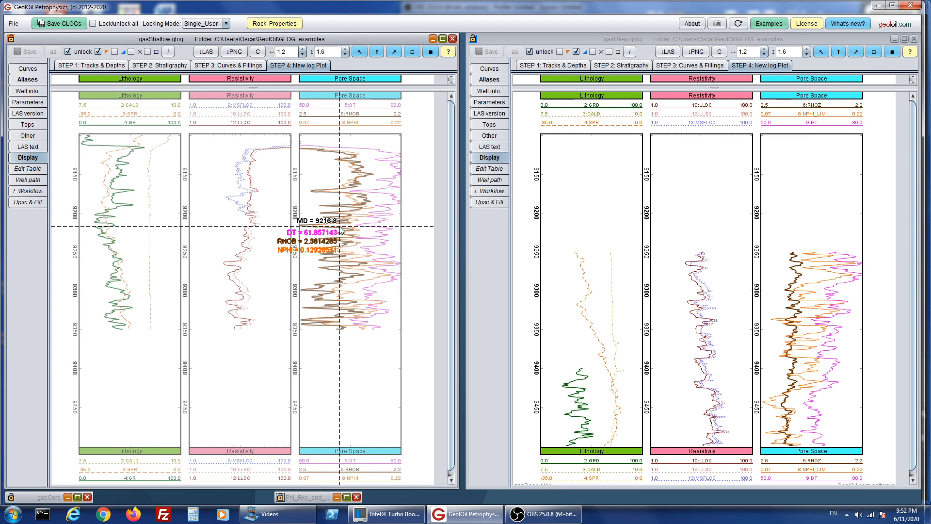
pyautogui.click(340, 227)
pyautogui.click(340, 226)
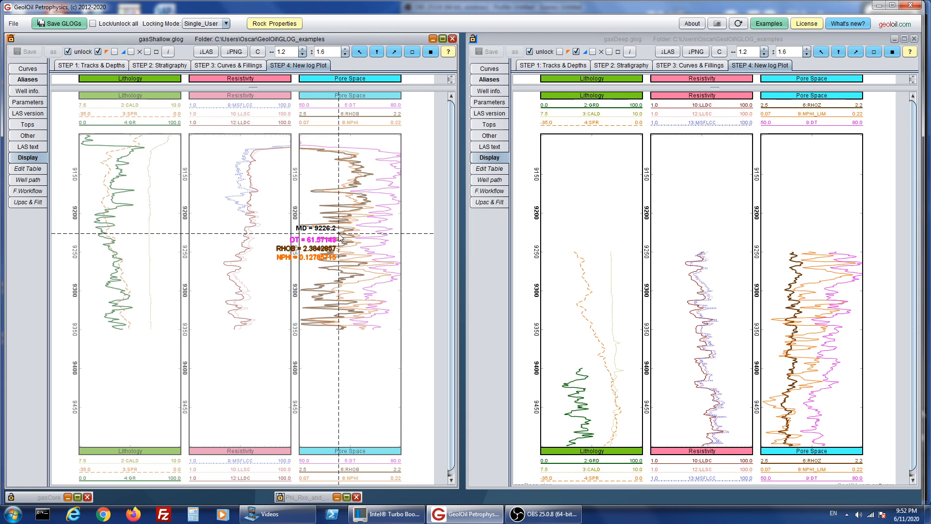
pyautogui.click(340, 236)
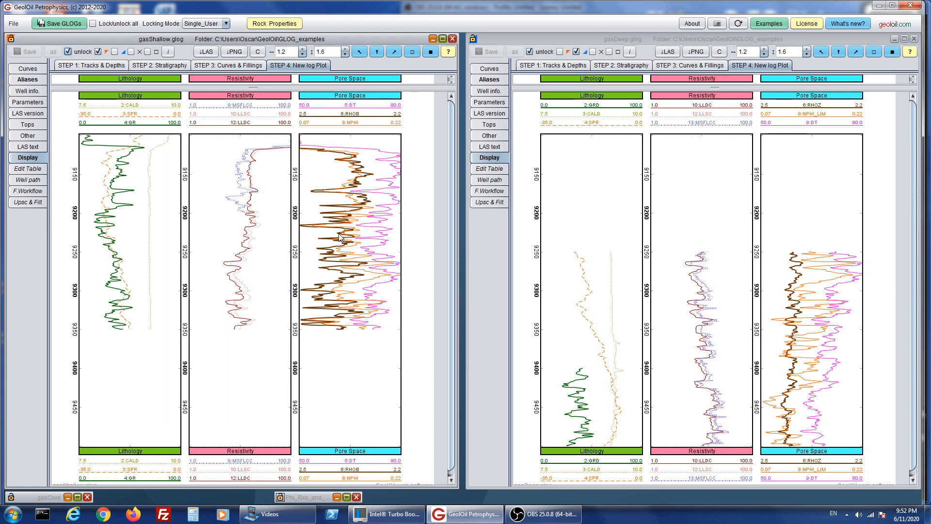
pyautogui.click(341, 235)
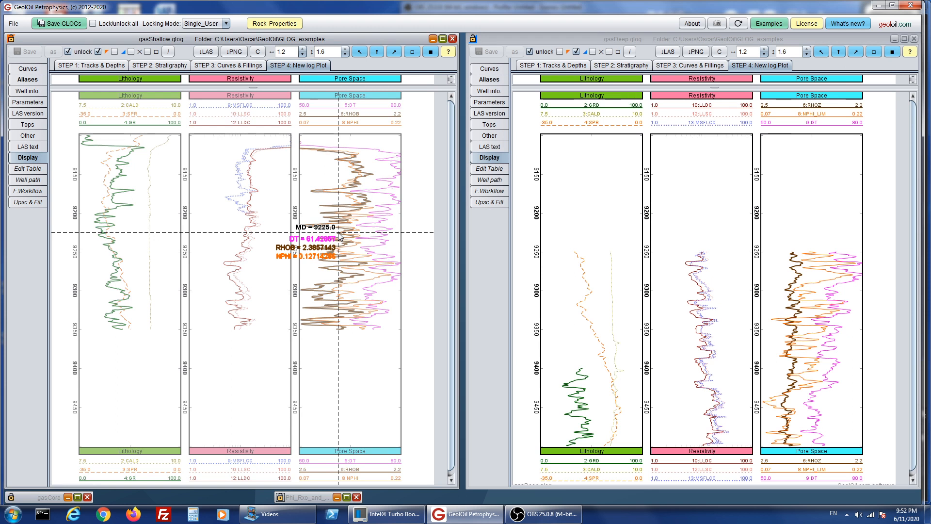
pyautogui.click(339, 233)
pyautogui.click(339, 234)
pyautogui.click(339, 234)
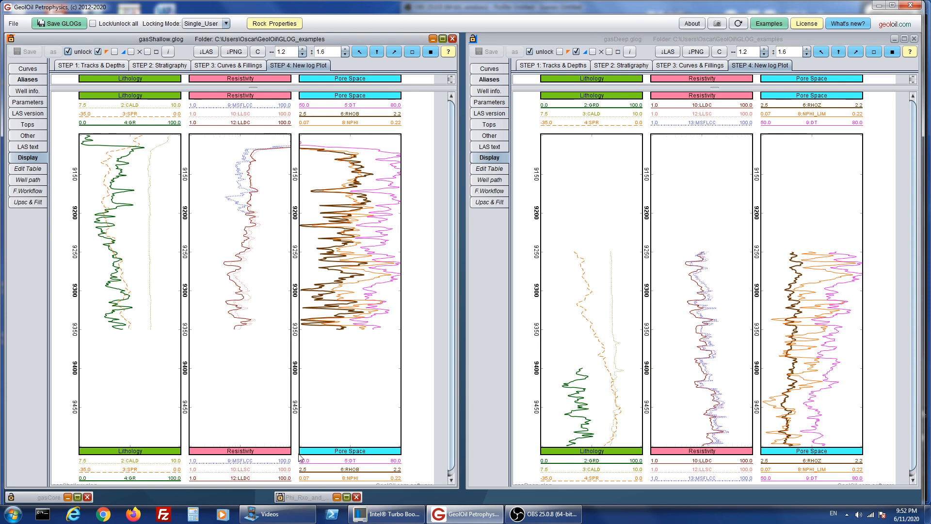
pyautogui.click(793, 350)
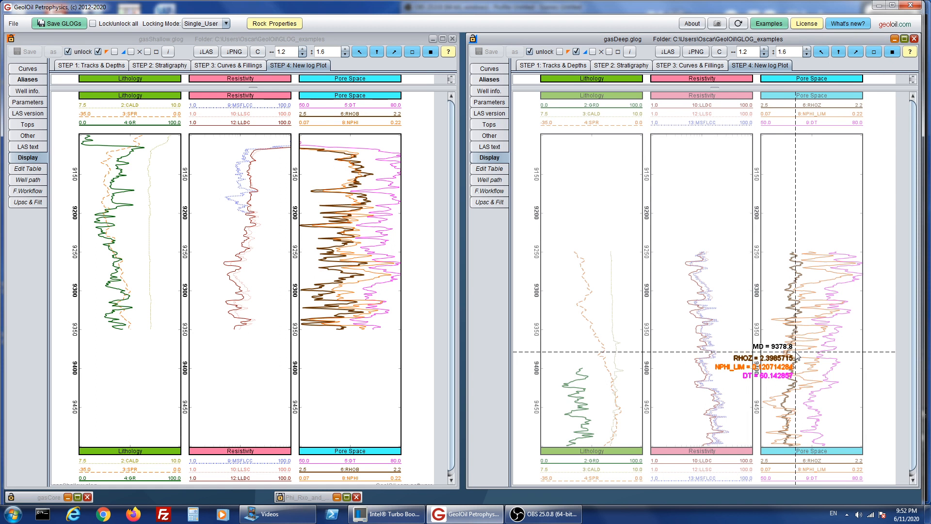
pyautogui.moveTo(796, 352); pyautogui.dragTo(793, 352)
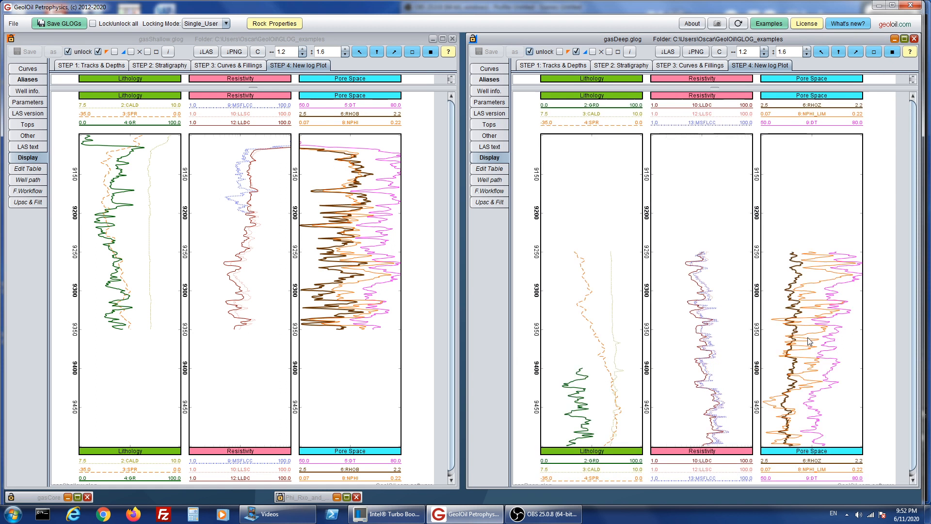
# Return the gasShallow plot beside the gasTemplate table and review RHOB and RHOZ down to the start of the RHOZ data.
pyautogui.click(895, 38)
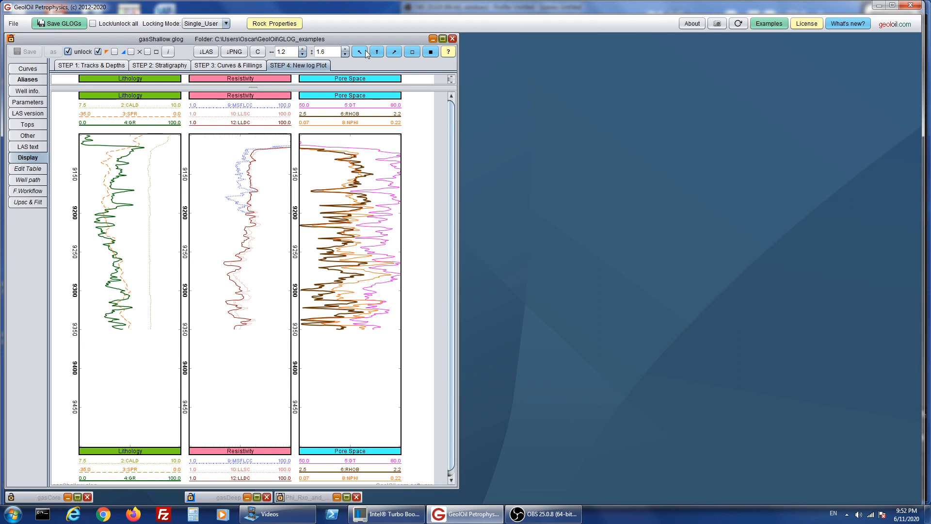
pyautogui.click(397, 55)
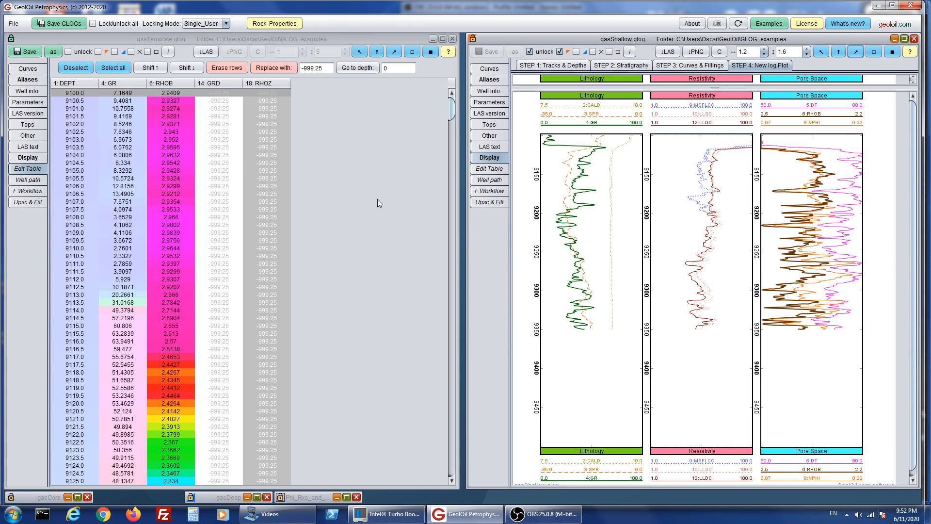
pyautogui.scroll(-11, 384, 184)
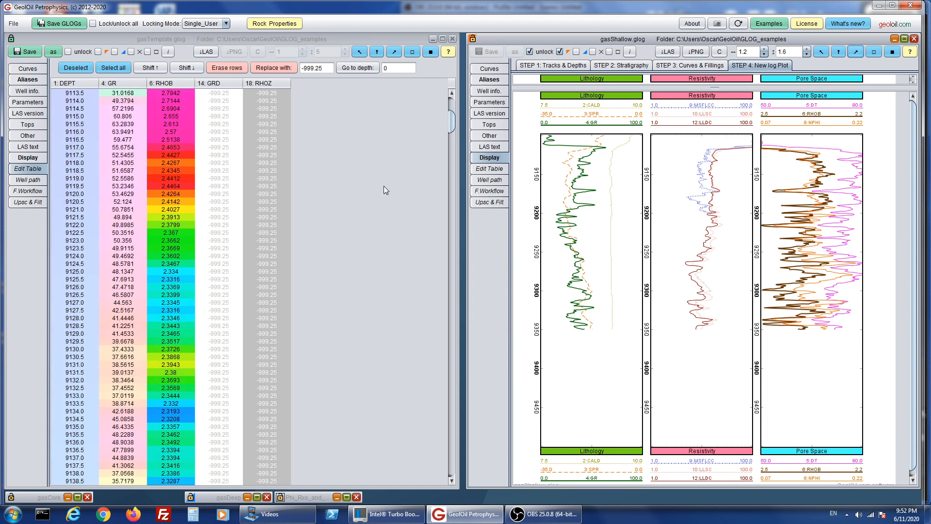
pyautogui.scroll(1, 382, 186)
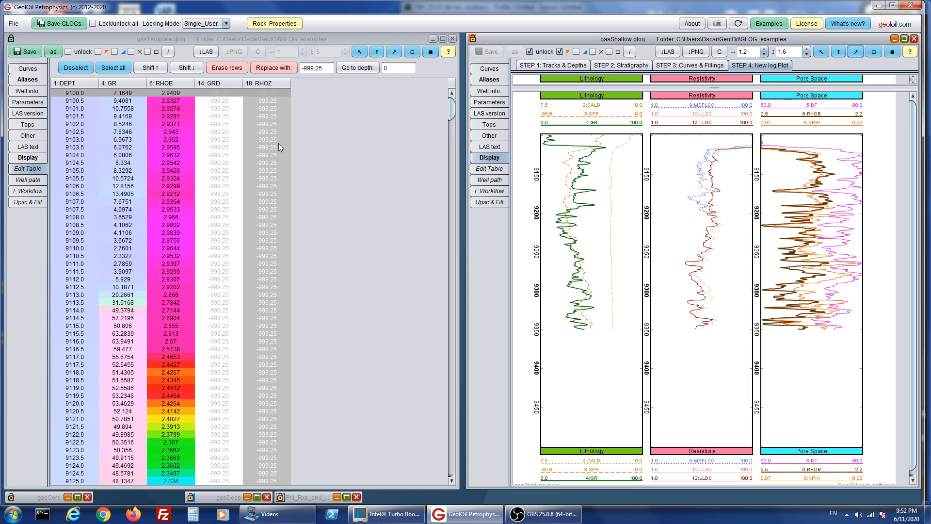
pyautogui.scroll(-20, 347, 219)
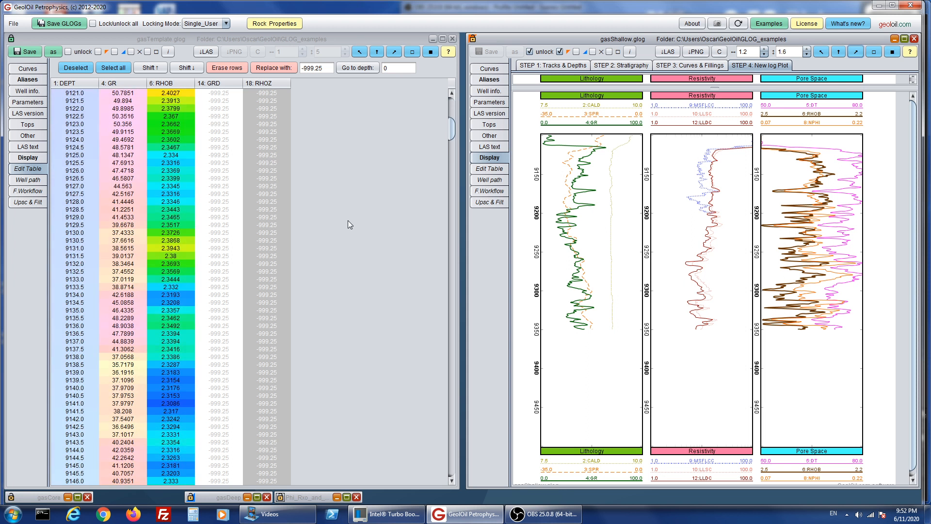
pyautogui.scroll(-20, 349, 220)
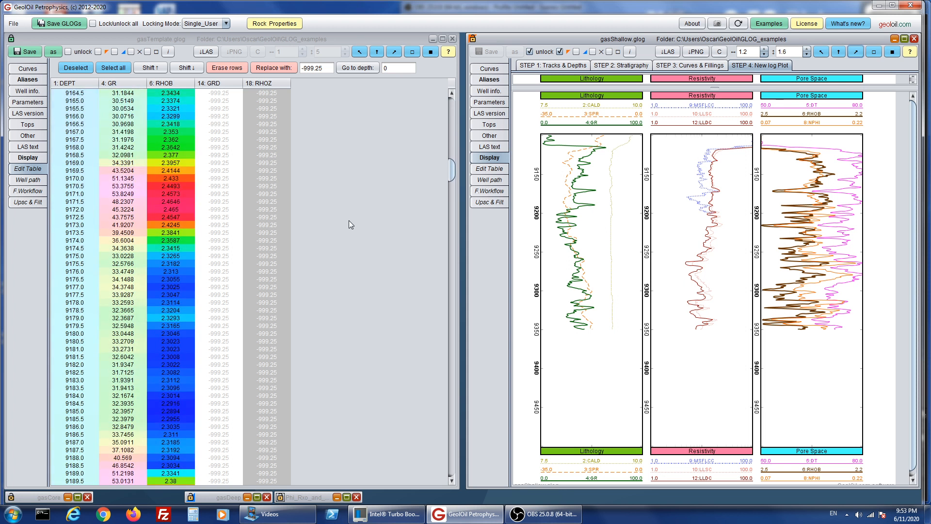
pyautogui.scroll(-20, 350, 220)
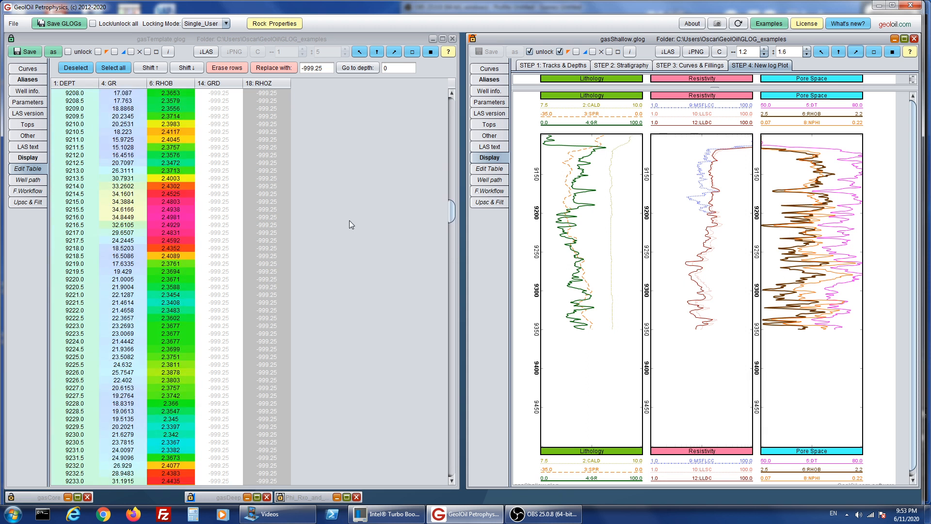
pyautogui.scroll(-10, 349, 220)
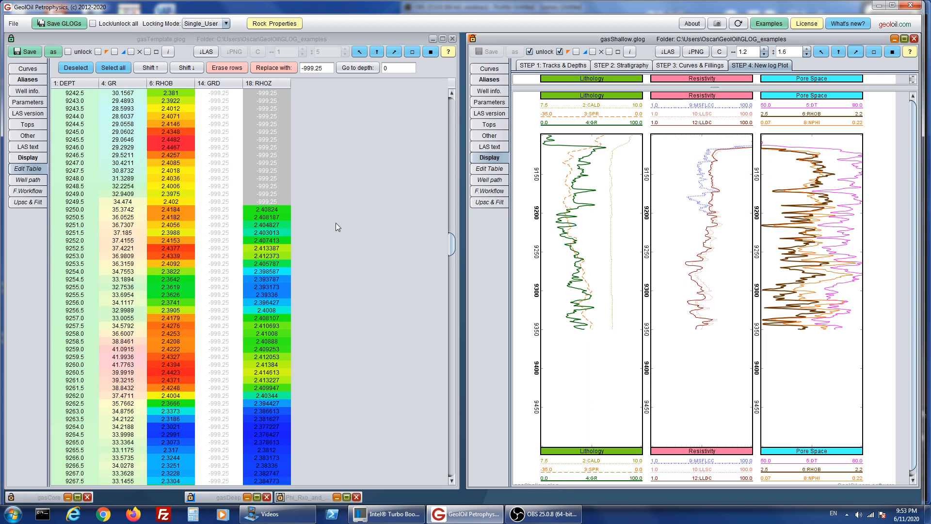
pyautogui.scroll(-4, 359, 213)
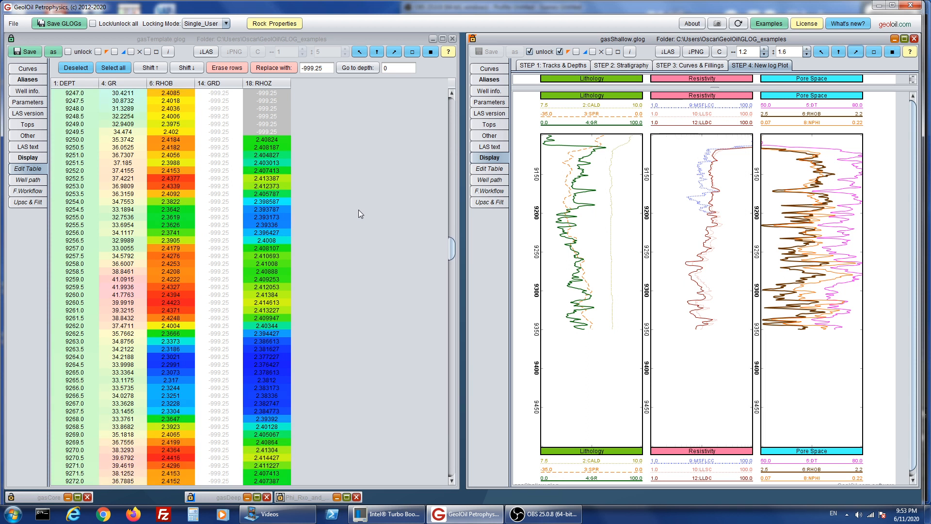
# Examine the gasTemplate table where RHOB and RHOZ overlap, from the first RHOZ values down to the last RHOB values.
pyautogui.scroll(11, 359, 209)
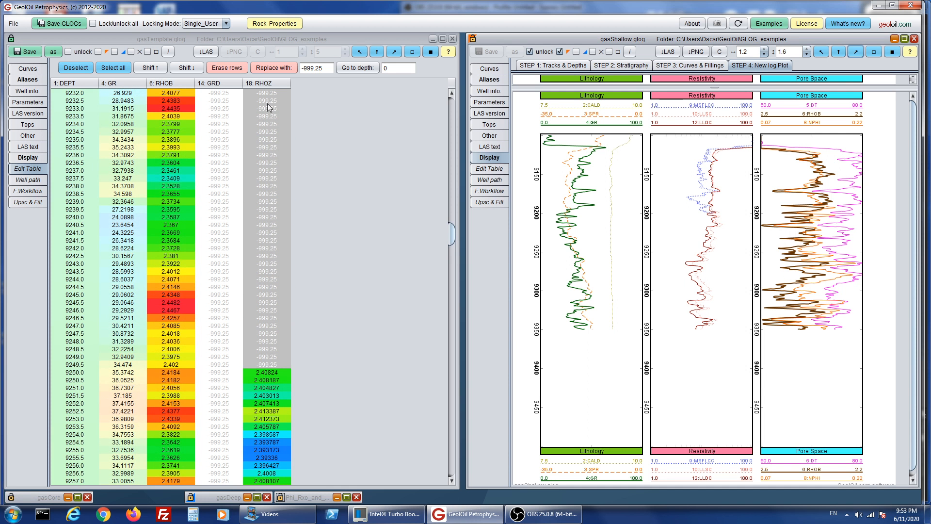
pyautogui.scroll(-9, 387, 240)
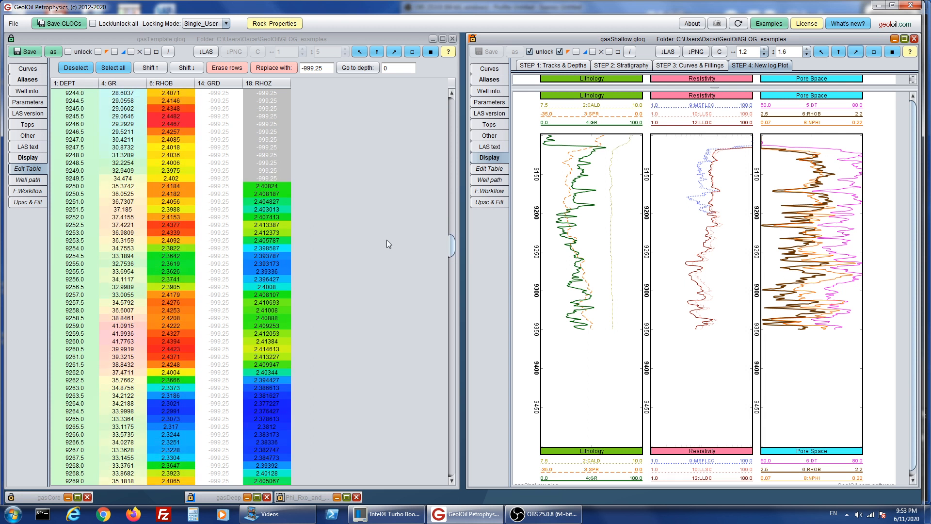
pyautogui.scroll(7, 388, 240)
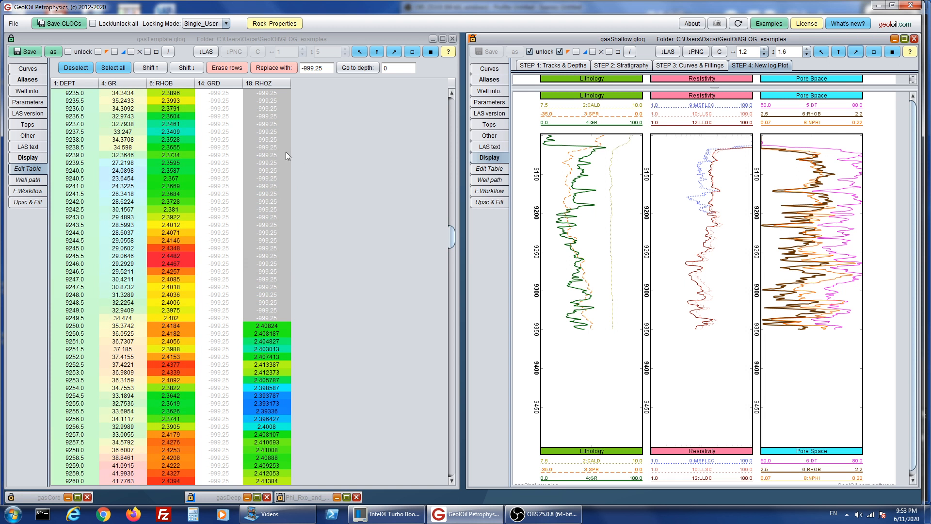
pyautogui.scroll(-20, 442, 262)
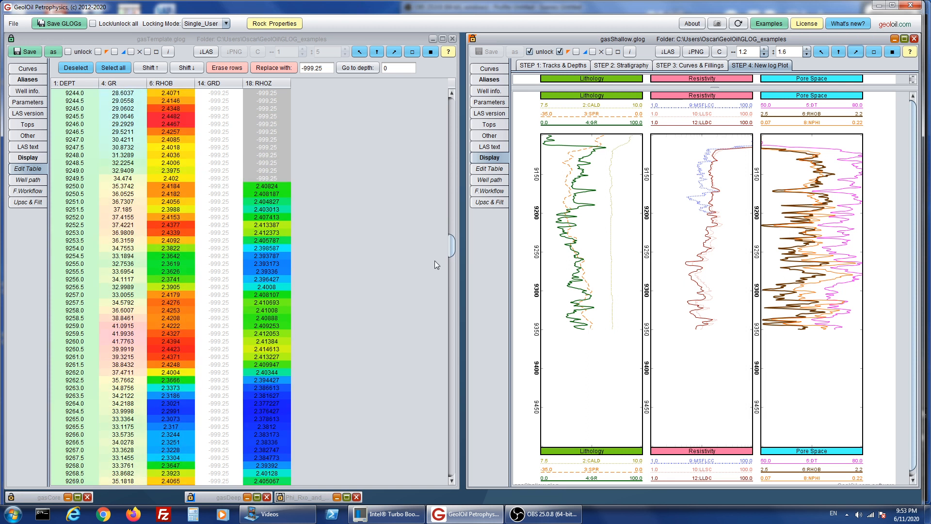
pyautogui.scroll(-20, 429, 265)
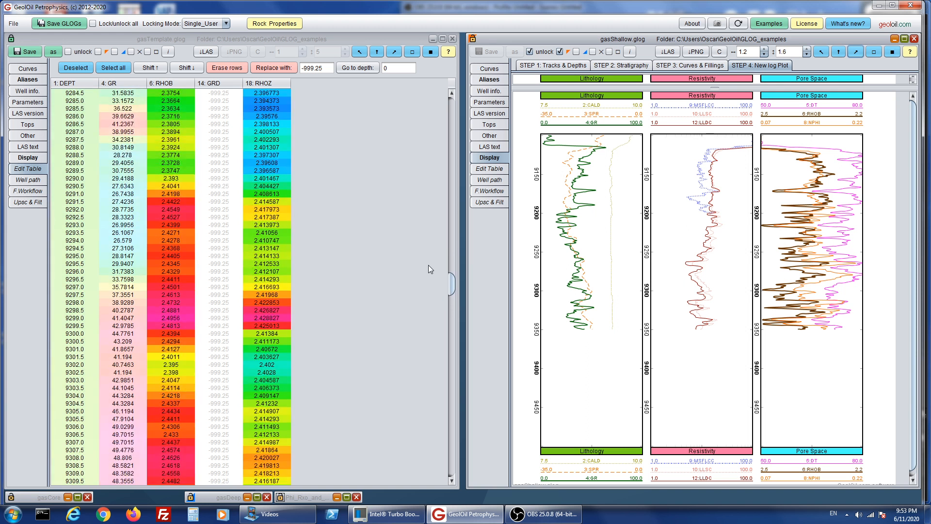
pyautogui.scroll(-18, 428, 265)
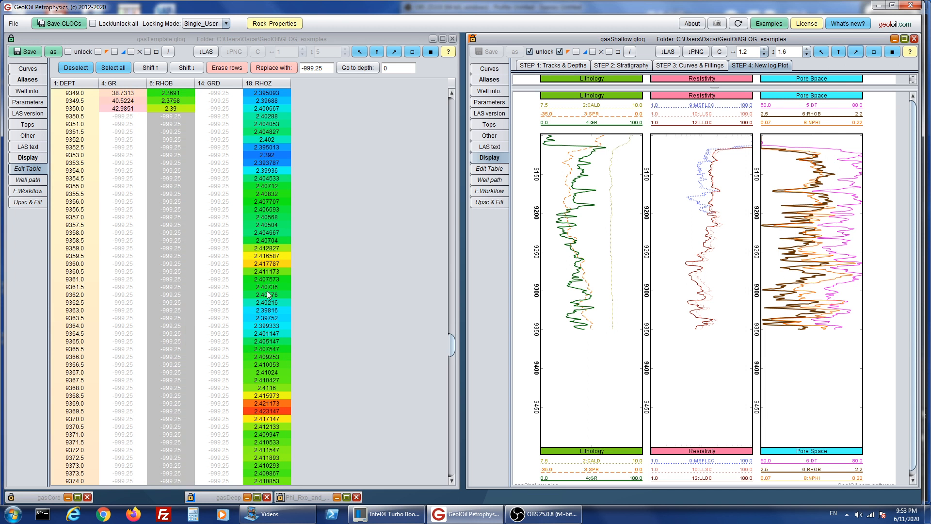
pyautogui.scroll(7, 338, 290)
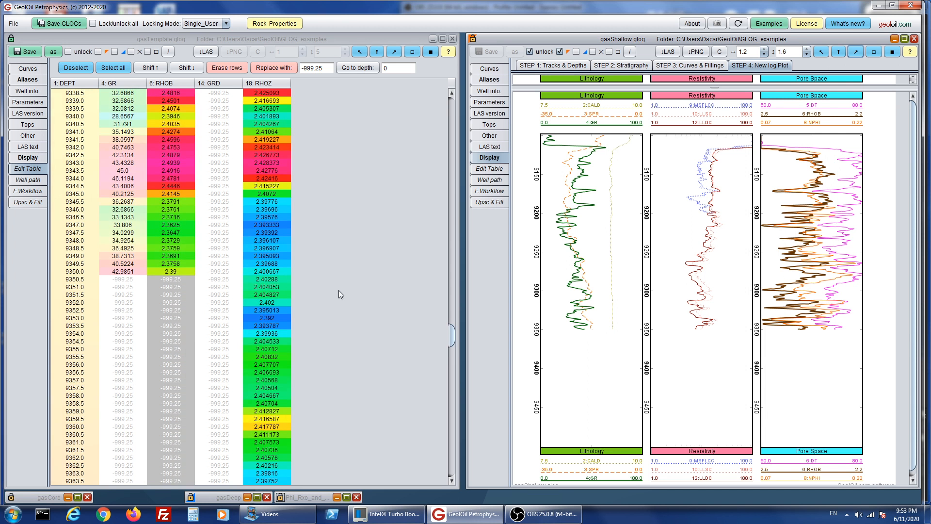
pyautogui.scroll(11, 339, 294)
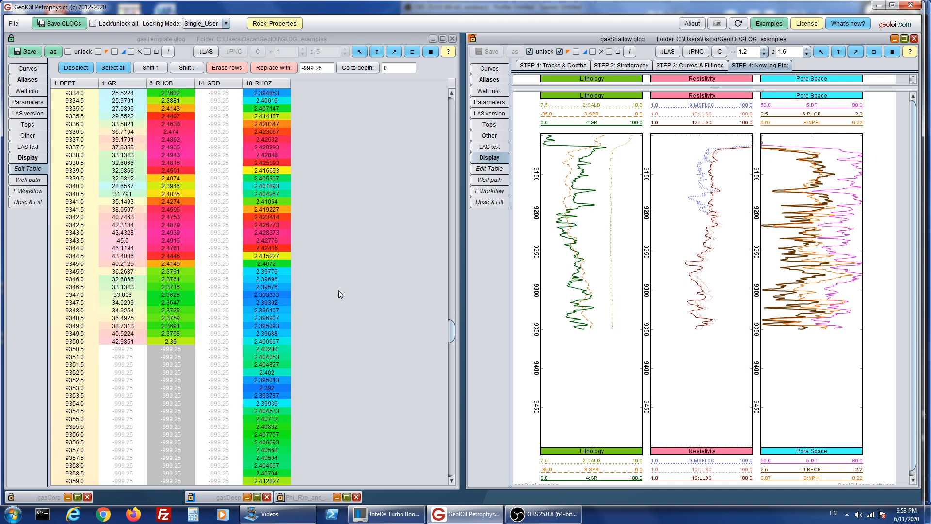
pyautogui.scroll(19, 339, 291)
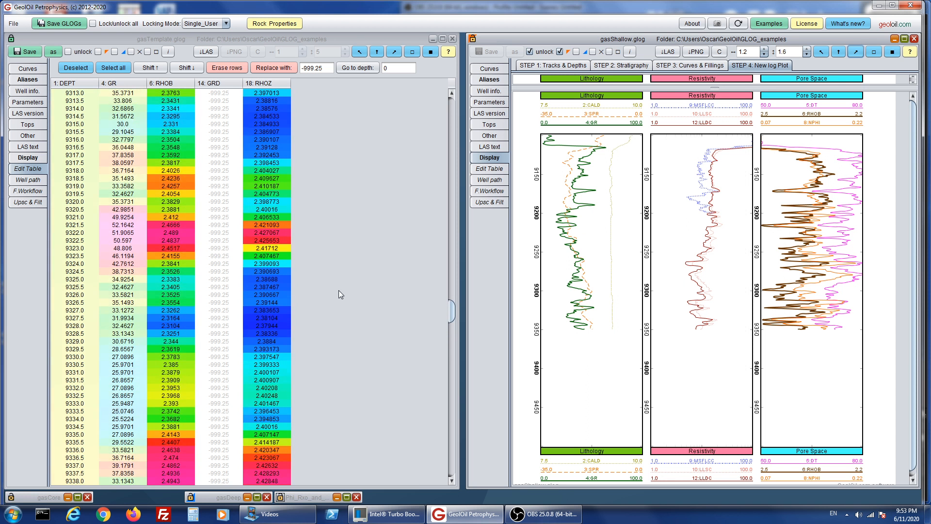
pyautogui.scroll(20, 339, 295)
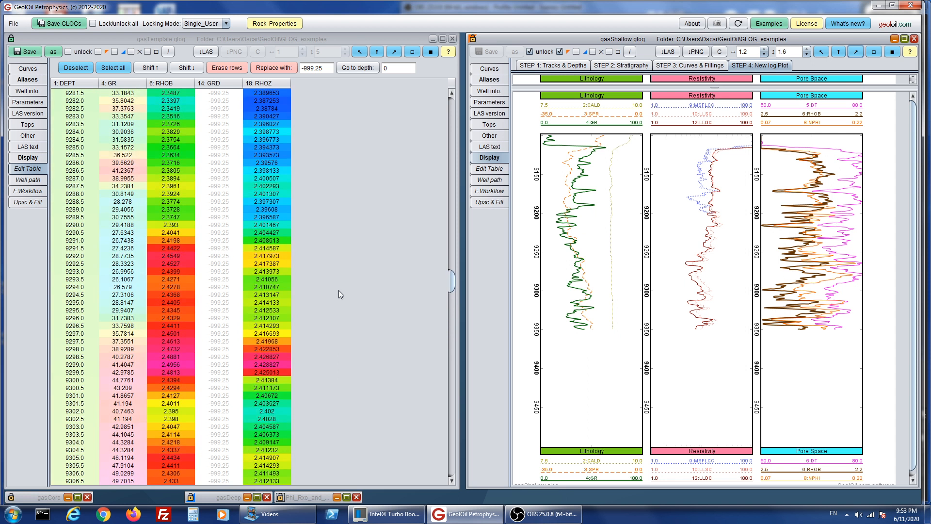
pyautogui.scroll(20, 338, 294)
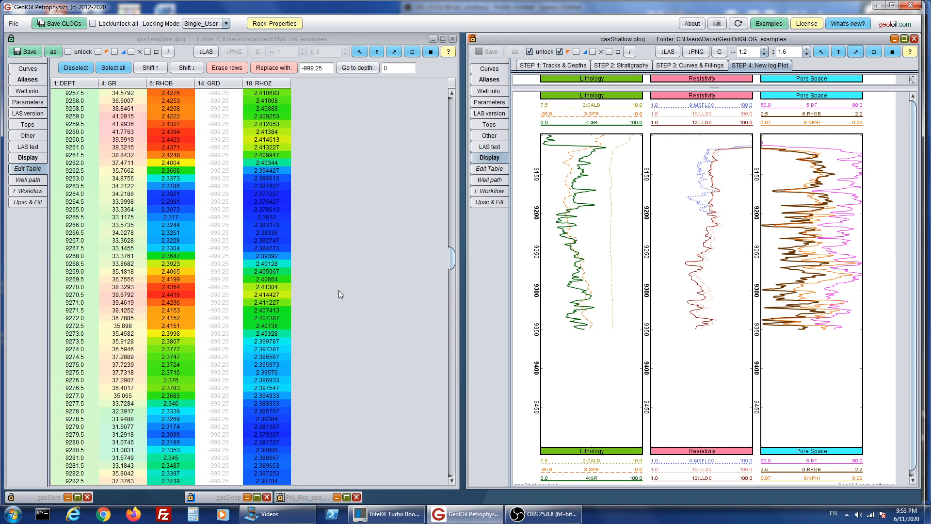
pyautogui.scroll(2, 339, 293)
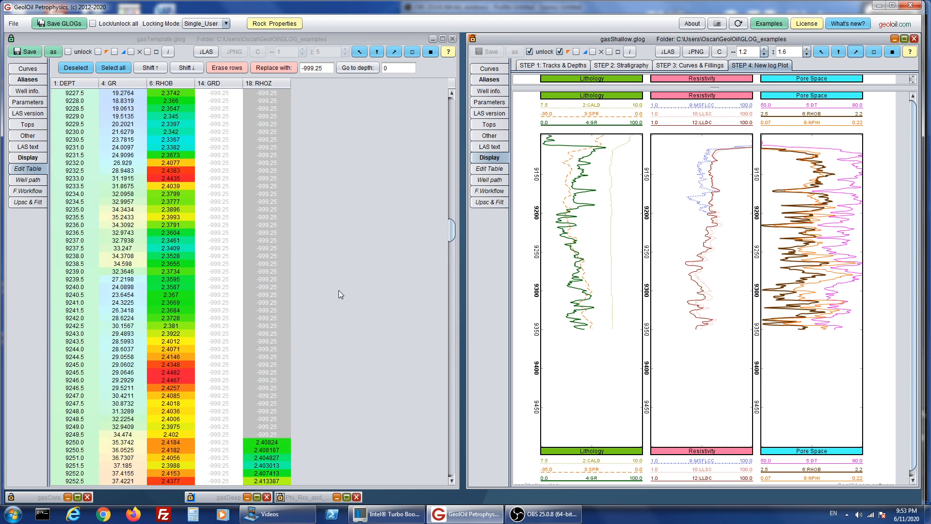
pyautogui.scroll(-10, 341, 295)
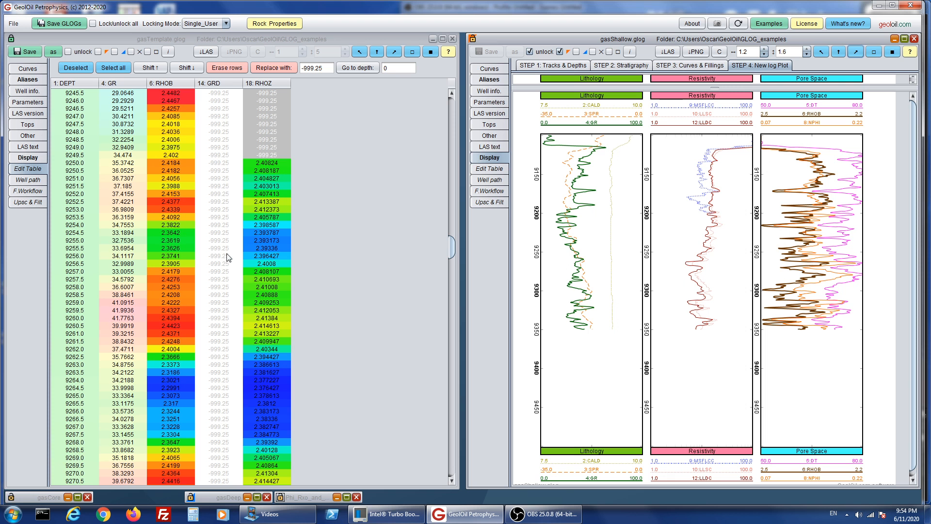
# Show gasTemplate's functions workflow and remove its second and third functions.
pyautogui.click(28, 192)
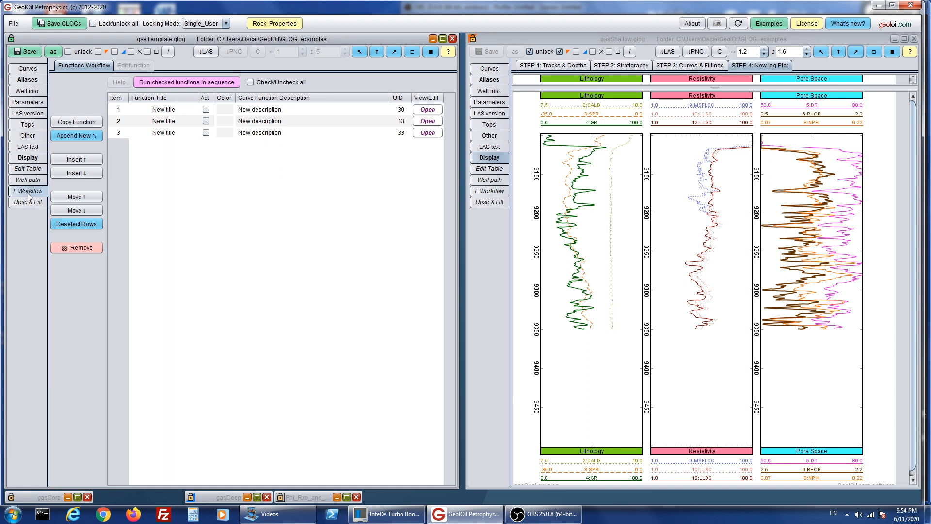
pyautogui.moveTo(121, 123); pyautogui.dragTo(122, 132)
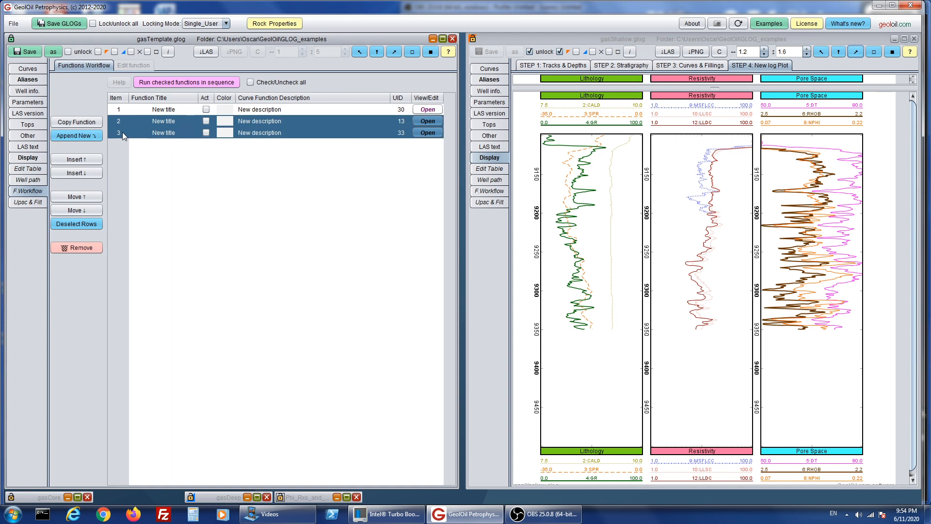
pyautogui.click(97, 247)
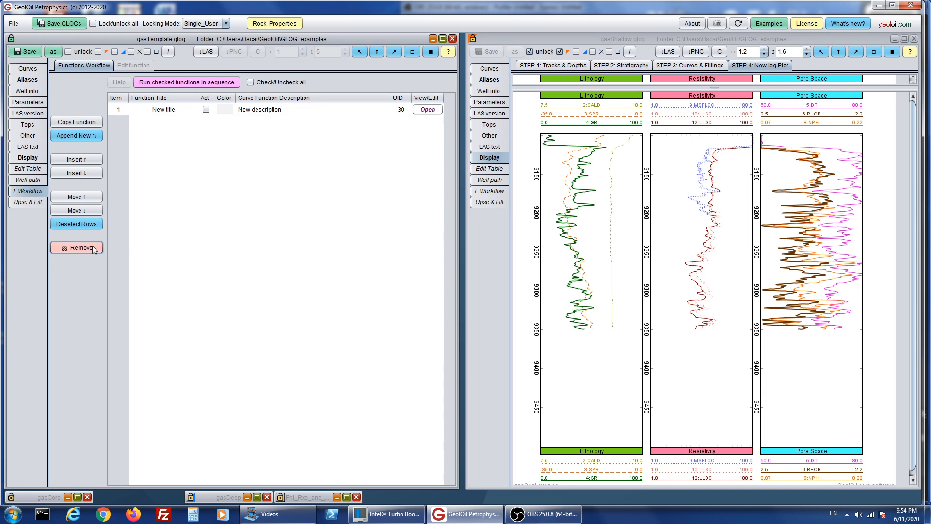
# Title the remaining workflow function "DENS Merge".
pyautogui.doubleClick(187, 107)
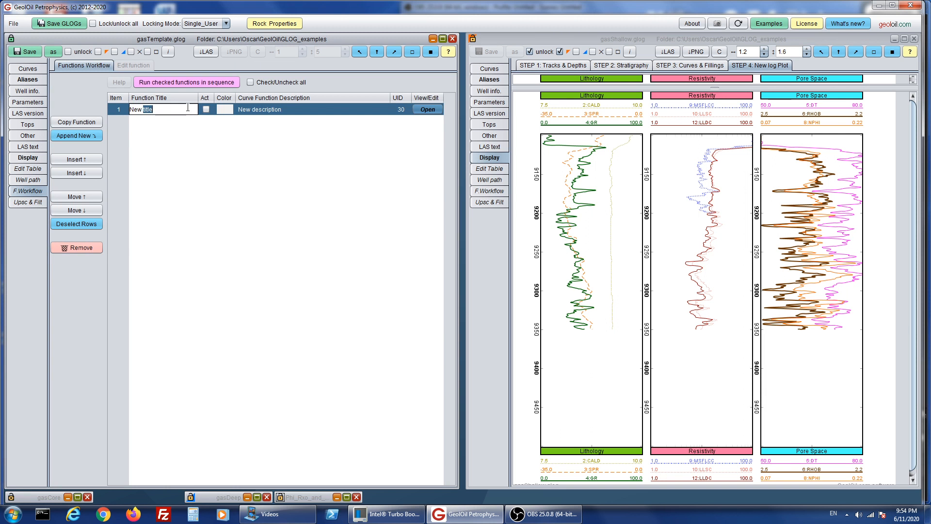
pyautogui.press('BackSpace')
pyautogui.press('BackSpace')
pyautogui.press('BackSpace')
pyautogui.press('BackSpace')
pyautogui.press('BackSpace')
pyautogui.write('DENS Merge')
pyautogui.press('Return')
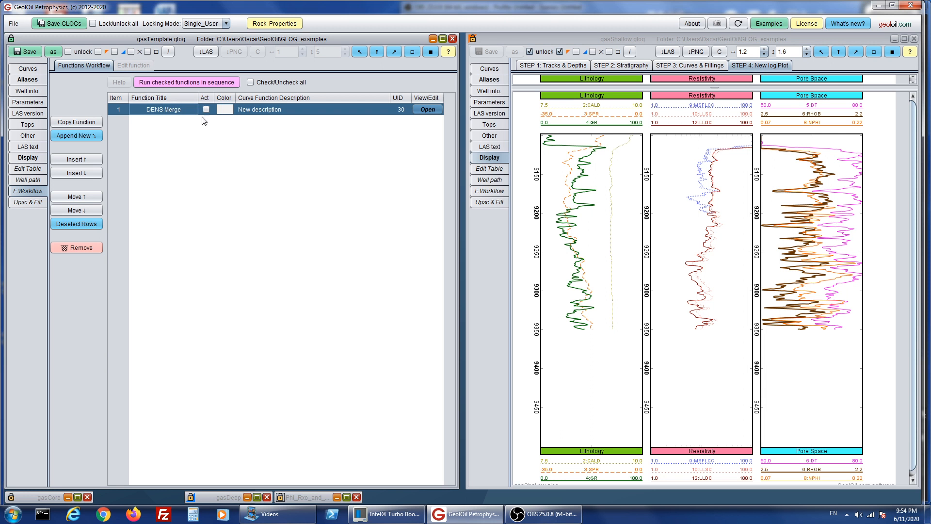
# Describe the DENS Merge function as "Merge of density, shallow curve is more reliable".
pyautogui.doubleClick(302, 110)
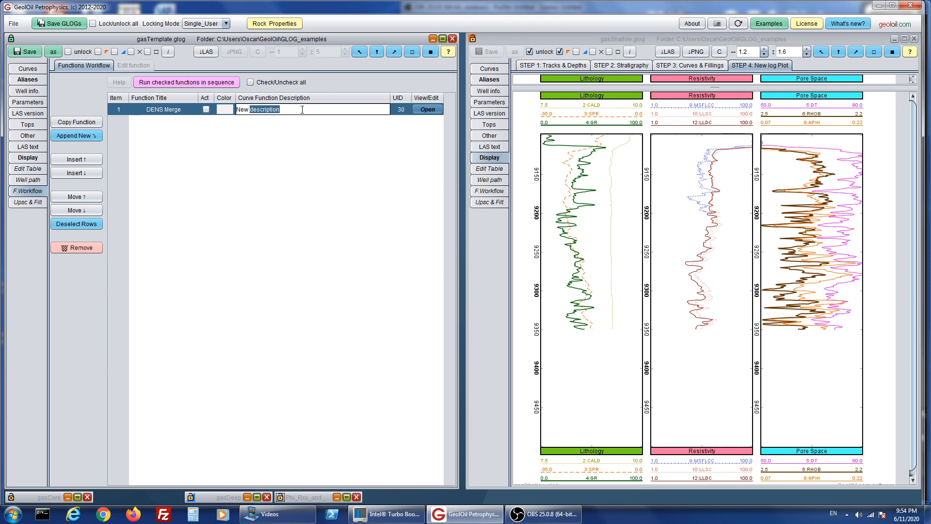
pyautogui.press('BackSpace')
pyautogui.press('BackSpace')
pyautogui.press('BackSpace')
pyautogui.press('BackSpace')
pyautogui.press('BackSpace')
pyautogui.write('M')
pyautogui.press('BackSpace')
pyautogui.write('erge of density')
pyautogui.write(', shallow cur')
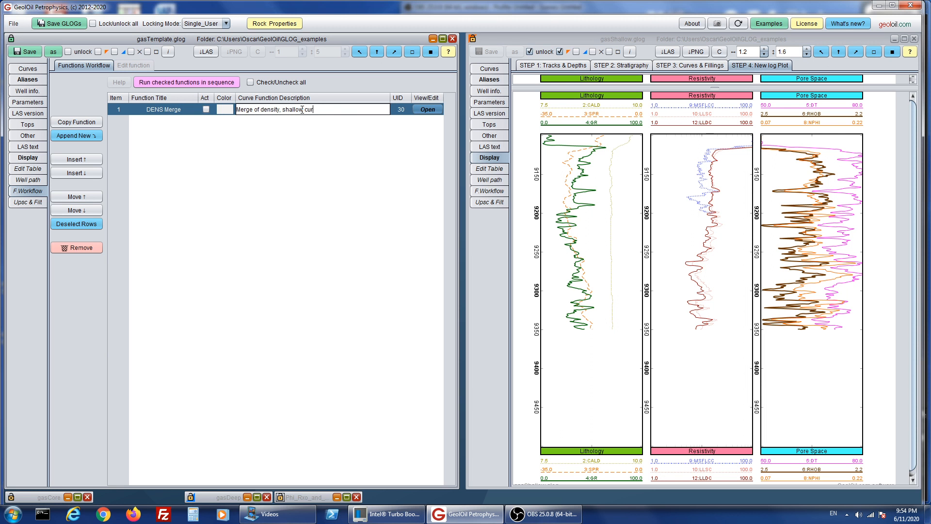
pyautogui.write('ve is more reliable')
pyautogui.press('Return')
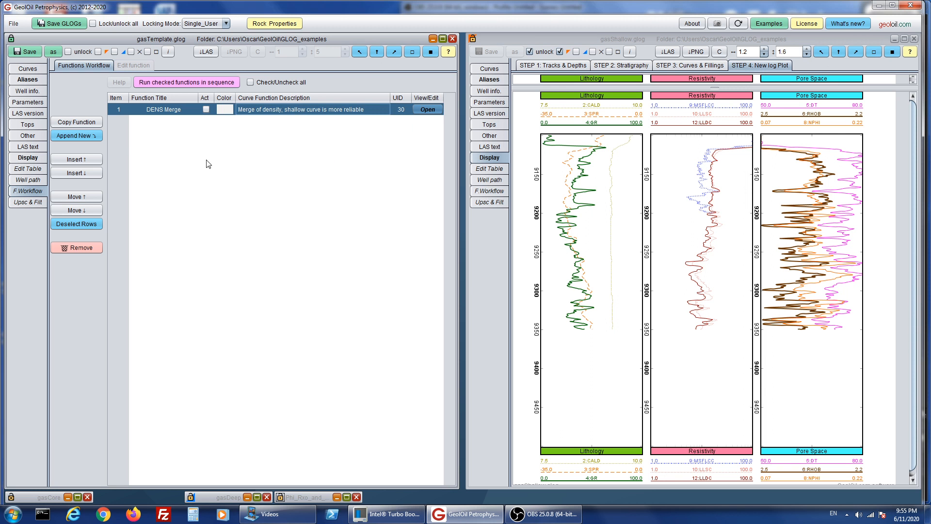
# Append a second function to the workflow and title it "Dens Merge".
pyautogui.click(89, 137)
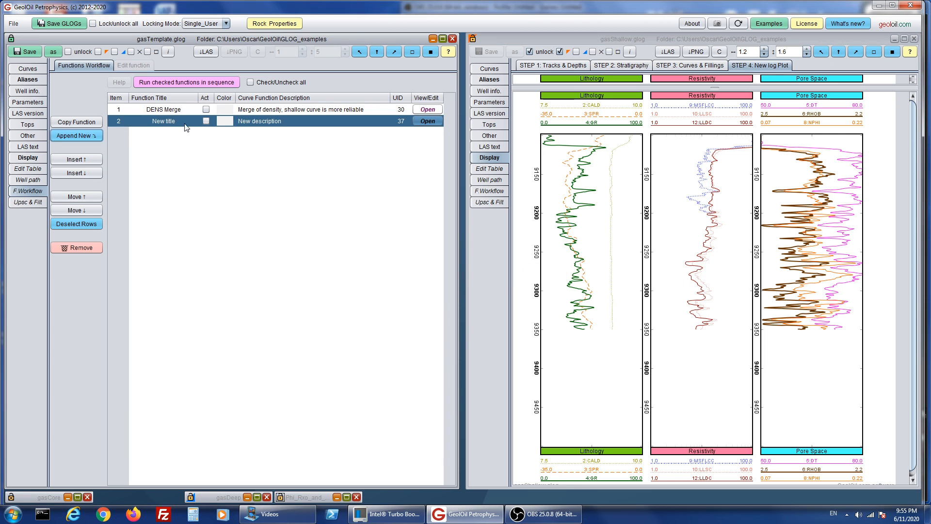
pyautogui.doubleClick(186, 122)
pyautogui.press('BackSpace')
pyautogui.press('BackSpace')
pyautogui.press('BackSpace')
pyautogui.press('BackSpace')
pyautogui.press('BackSpace')
pyautogui.press('BackSpace')
pyautogui.press('BackSpace')
pyautogui.press('BackSpace')
pyautogui.press('BackSpace')
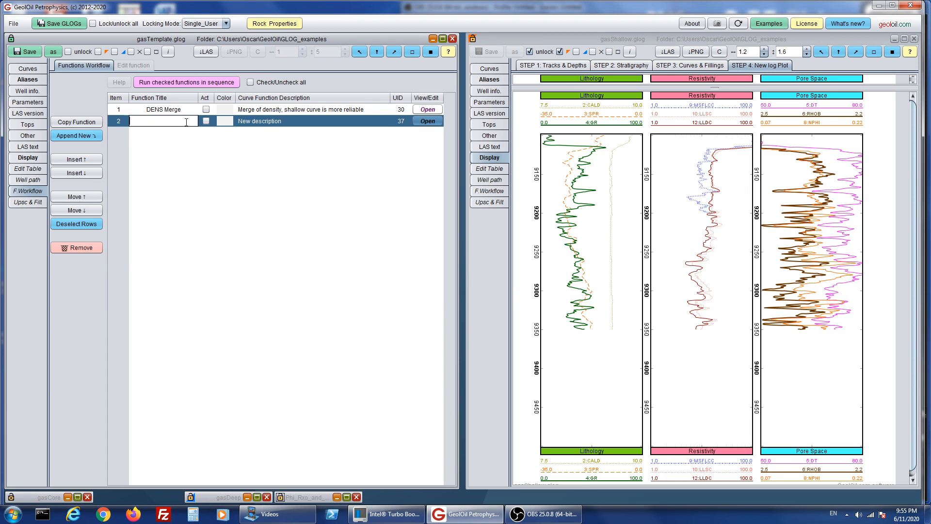
pyautogui.write('Dens Merge')
pyautogui.press('Return')
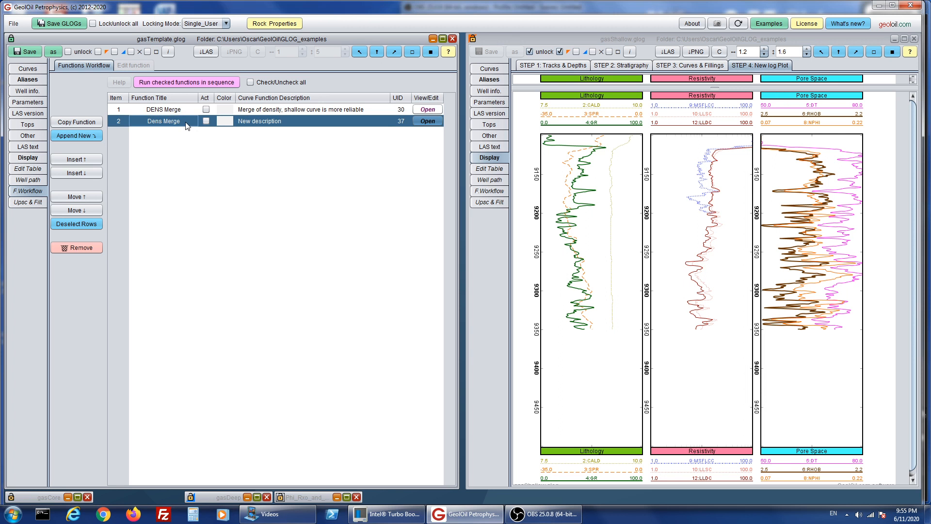
# Describe the second workflow function as "Merge of density, average in case of collisions".
pyautogui.click(291, 127)
pyautogui.doubleClick(291, 125)
pyautogui.press('BackSpace')
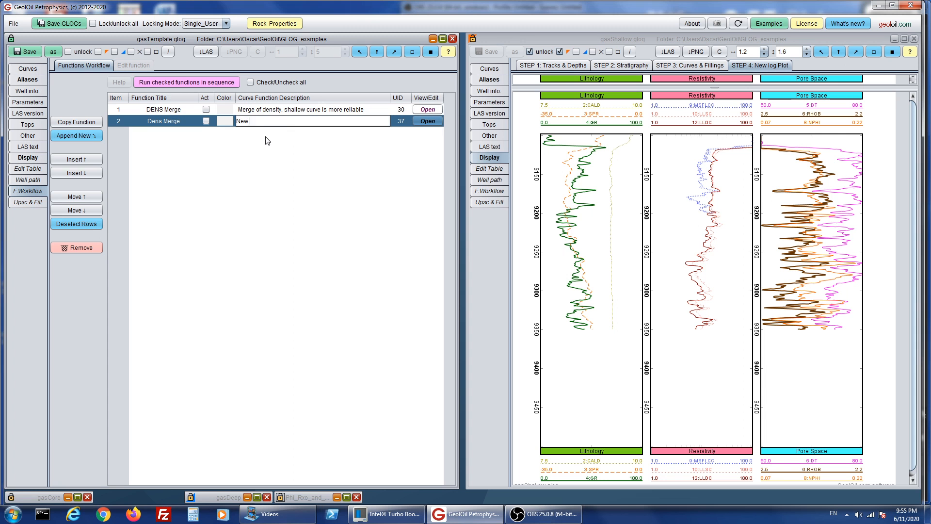
pyautogui.press('BackSpace')
pyautogui.press('BackSpace')
pyautogui.press('BackSpace')
pyautogui.press('BackSpace')
pyautogui.write('M')
pyautogui.write('erge ')
pyautogui.write('of dens')
pyautogui.write('ity, ')
pyautogui.write('averag')
pyautogui.write('e in caSE=')
pyautogui.press('BackSpace')
pyautogui.write('se of collius')
pyautogui.press('BackSpace')
pyautogui.press('BackSpace')
pyautogui.press('BackSpace')
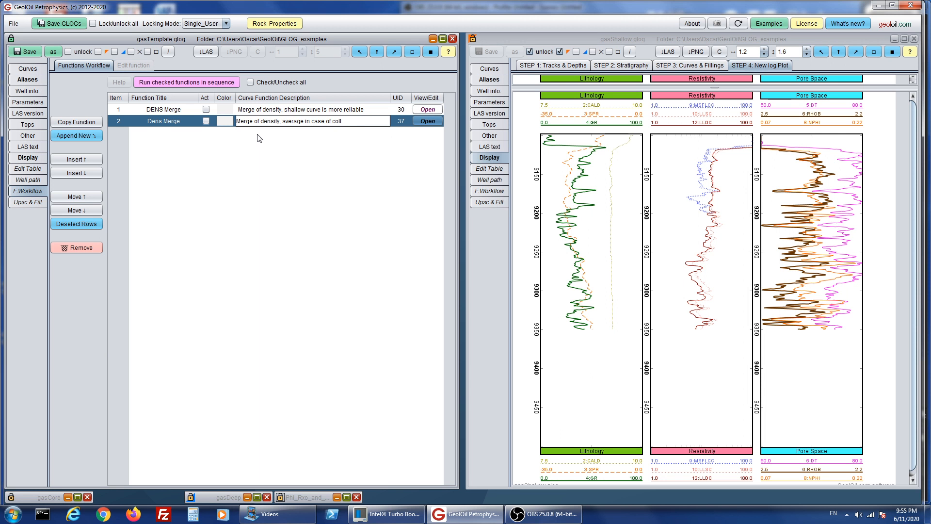
pyautogui.write('isions')
pyautogui.press('Return')
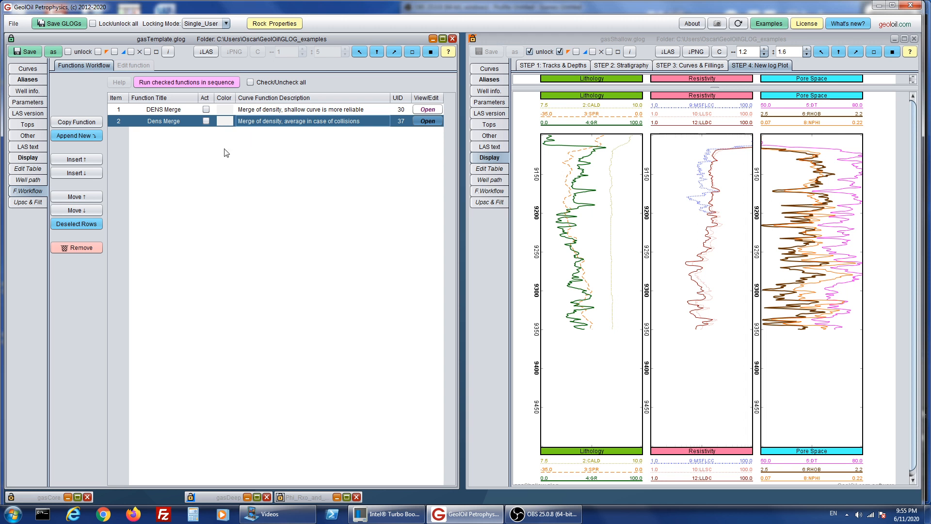
# Open the DENS Merge function and define its output curve with mnemonic DENS_Merge1 and units G/CC.
pyautogui.click(131, 113)
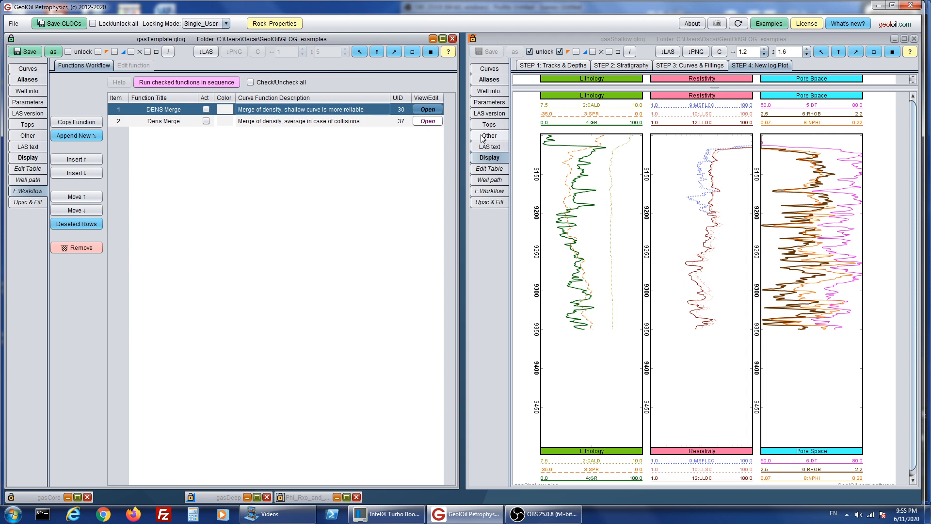
pyautogui.click(427, 109)
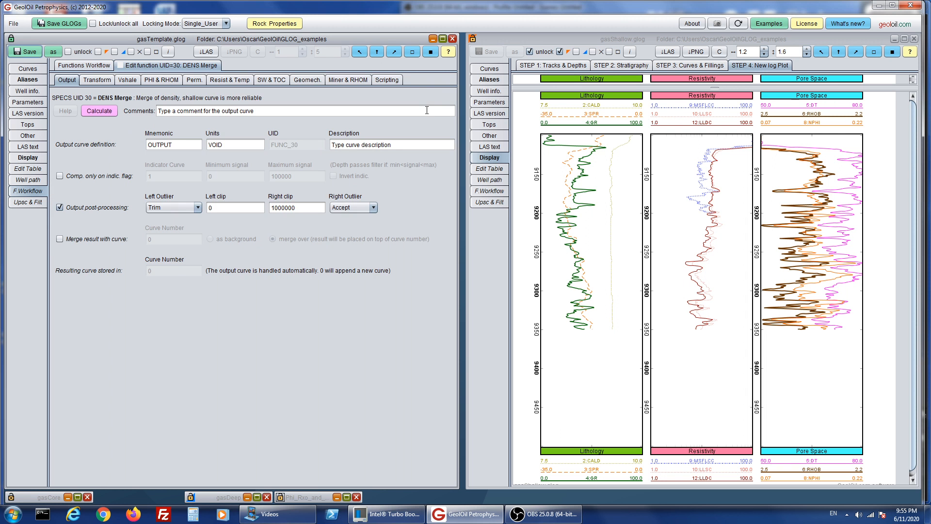
pyautogui.click(168, 144)
pyautogui.doubleClick(178, 141)
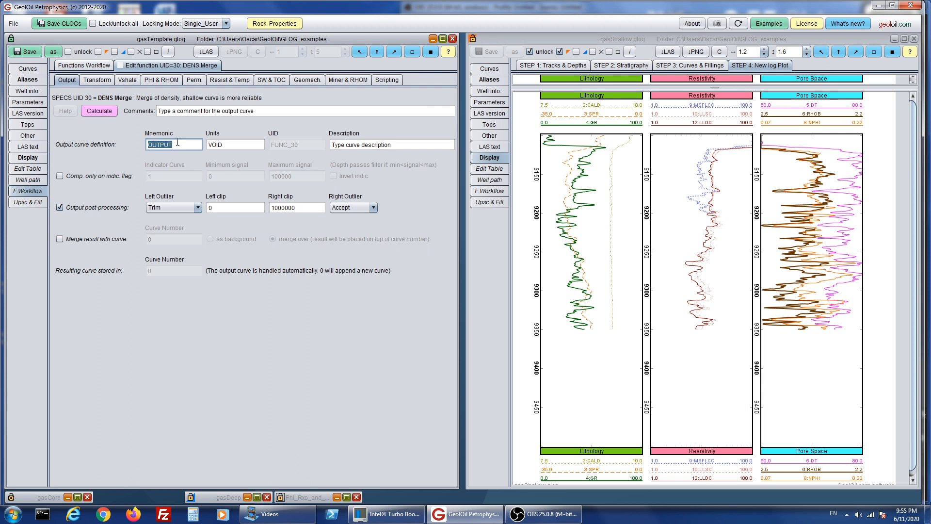
pyautogui.write('DENS_Merge1')
pyautogui.click(251, 145)
pyautogui.press('BackSpace')
pyautogui.press('BackSpace')
pyautogui.press('BackSpace')
pyautogui.press('BackSpace')
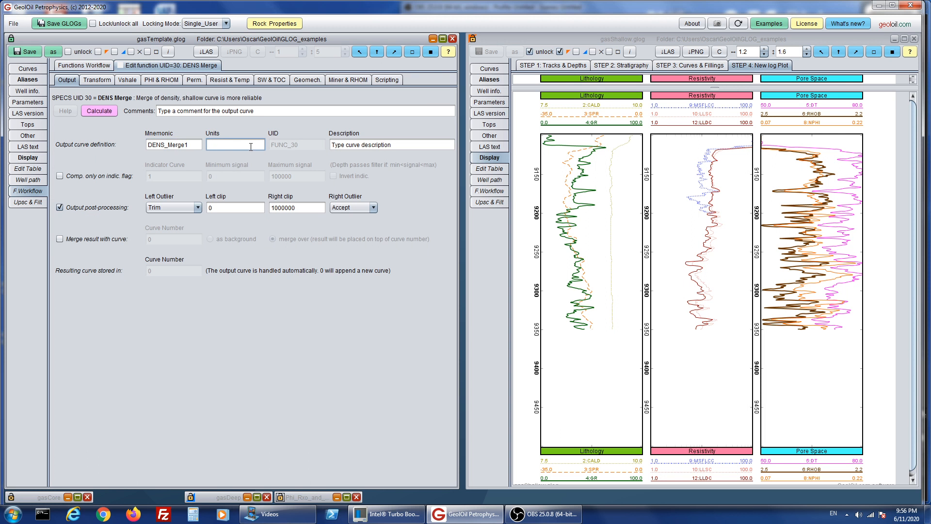
pyautogui.write('G/CC')
# Open the second function, Dens Merge, for editing and set its output curve mnemonic to DensMergeAvg.
pyautogui.click(104, 67)
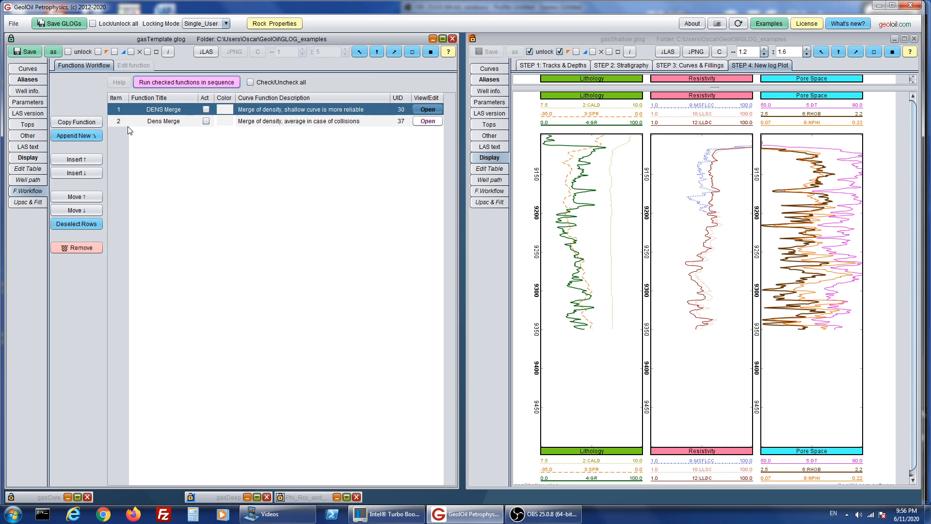
pyautogui.click(429, 122)
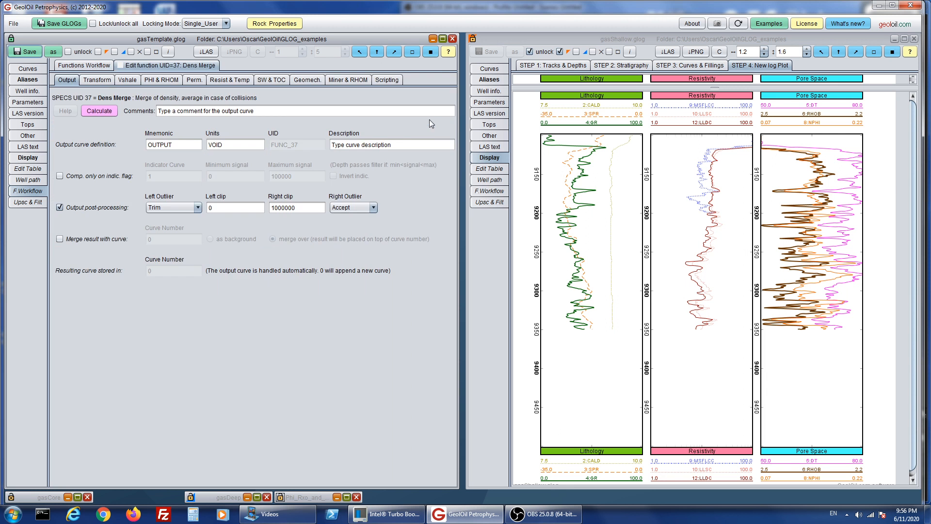
pyautogui.click(183, 145)
pyautogui.press('BackSpace')
pyautogui.press('BackSpace')
pyautogui.press('BackSpace')
pyautogui.press('BackSpace')
pyautogui.write('DensMeg')
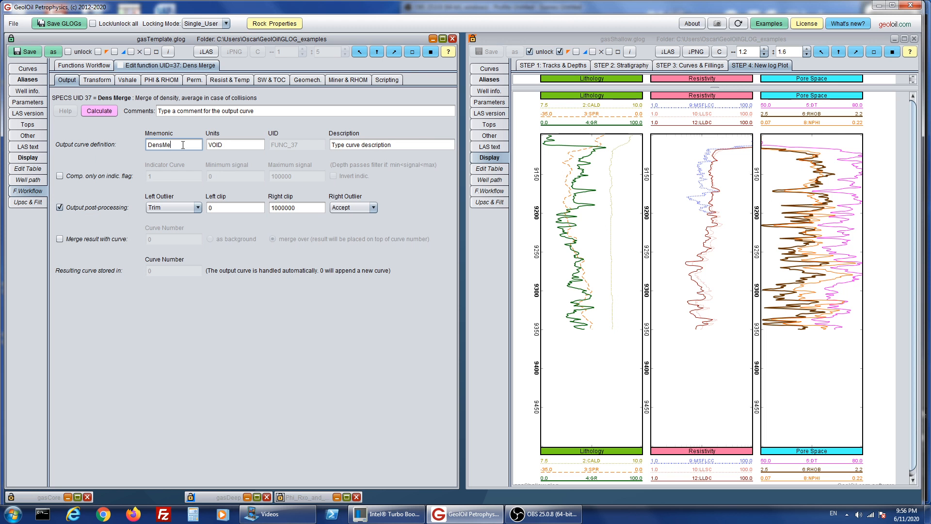
pyautogui.press('BackSpace')
pyautogui.write('rge')
# Set the DensMergeAvg output curve's units to G/CC and return to the workflow's function list.
pyautogui.click(226, 145)
pyautogui.press('BackSpace')
pyautogui.press('BackSpace')
pyautogui.press('BackSpace')
pyautogui.press('BackSpace')
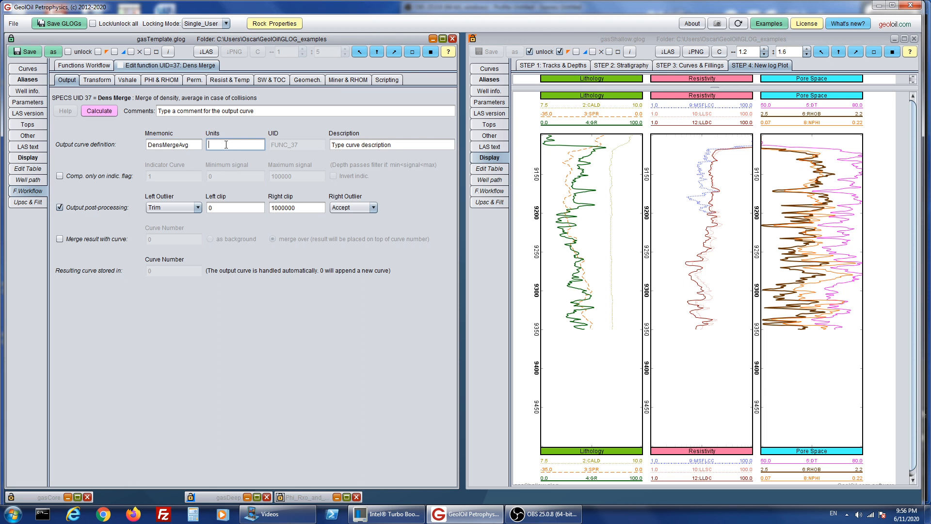
pyautogui.write('G/CC')
pyautogui.click(84, 65)
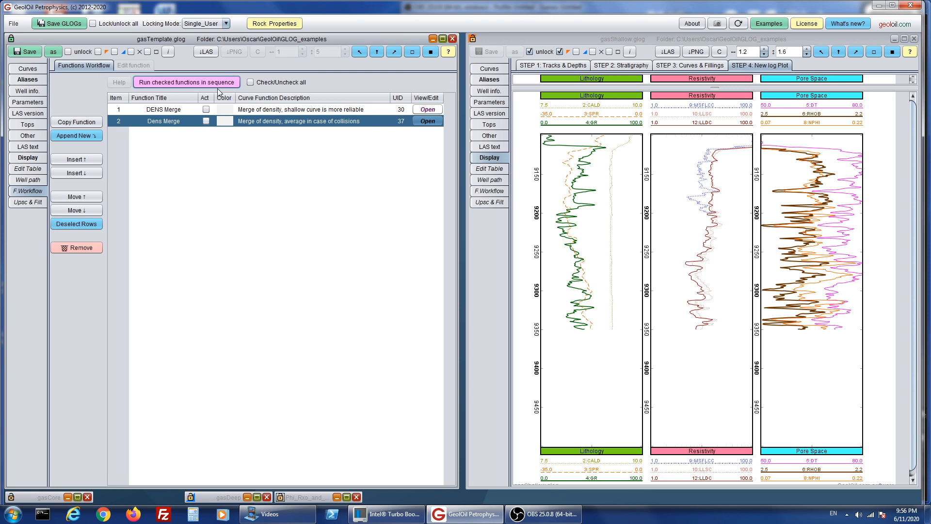
# Open the DENS Merge function and choose transformation 10, which merges up to 10 log curves onto a new output curve.
pyautogui.click(429, 112)
pyautogui.click(429, 109)
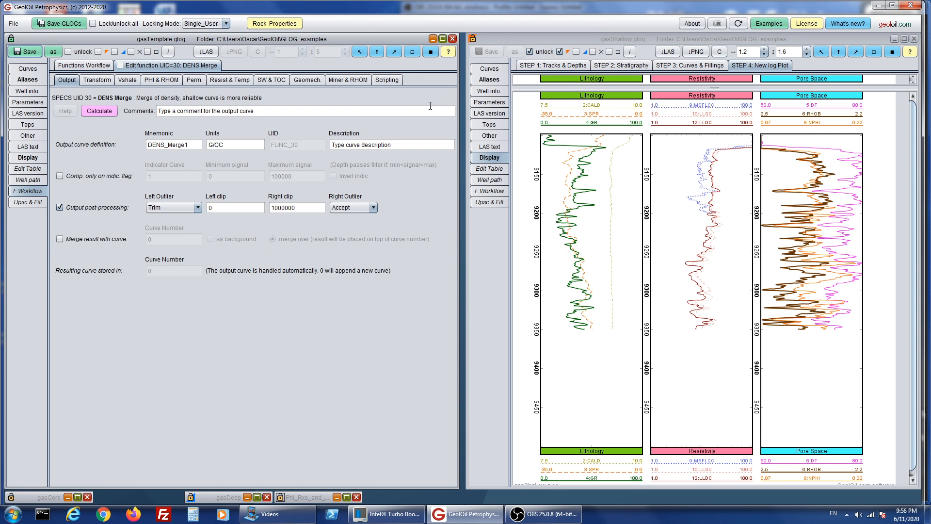
pyautogui.click(97, 80)
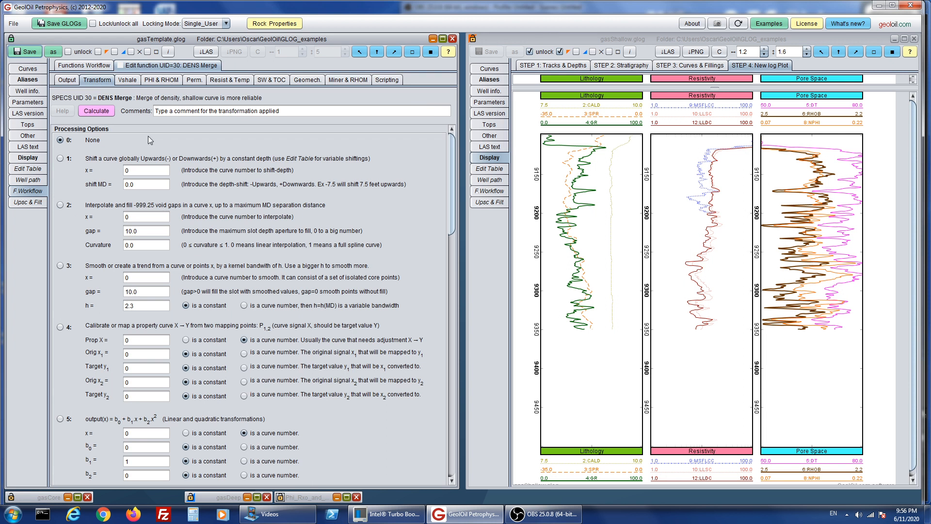
pyautogui.moveTo(452, 164); pyautogui.dragTo(482, 417)
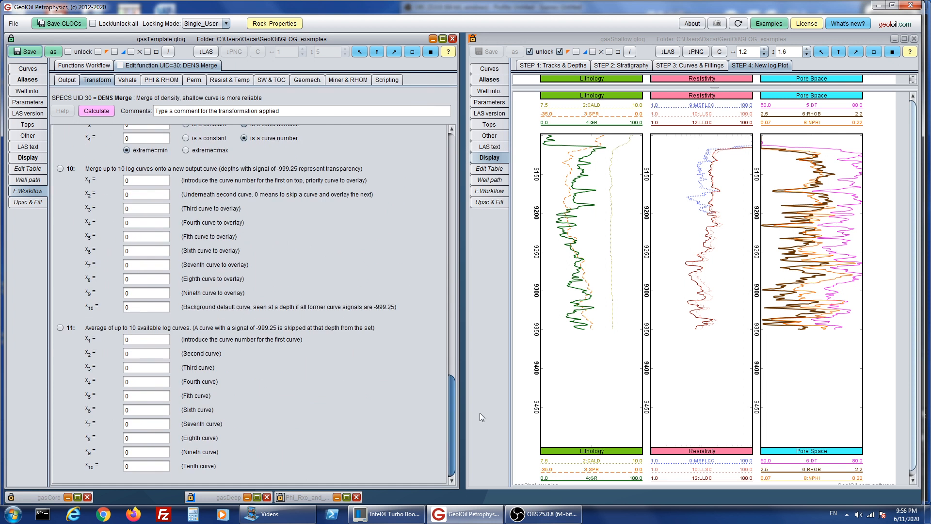
pyautogui.click(60, 168)
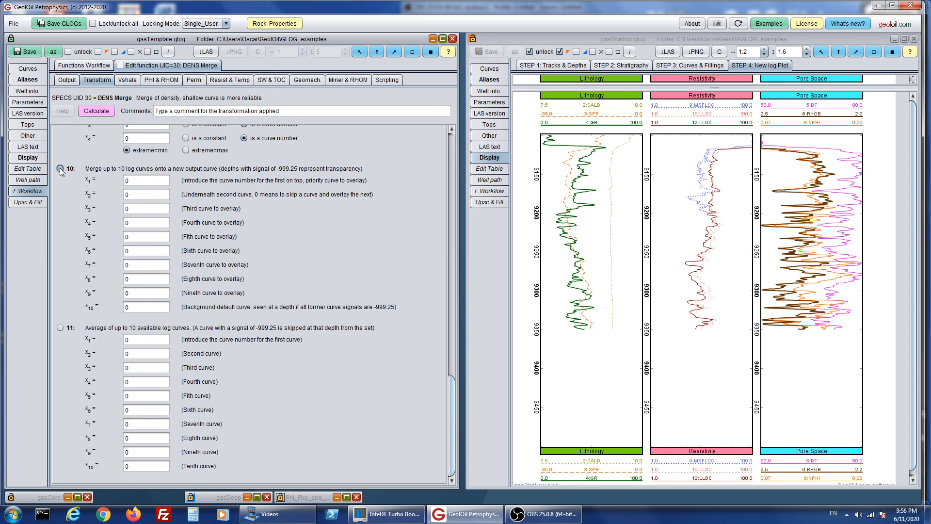
# Look up the curve numbers of RHOB and RHOZ by highlighting only these two in gasTemplate's curve list, and return to the function.
pyautogui.click(42, 71)
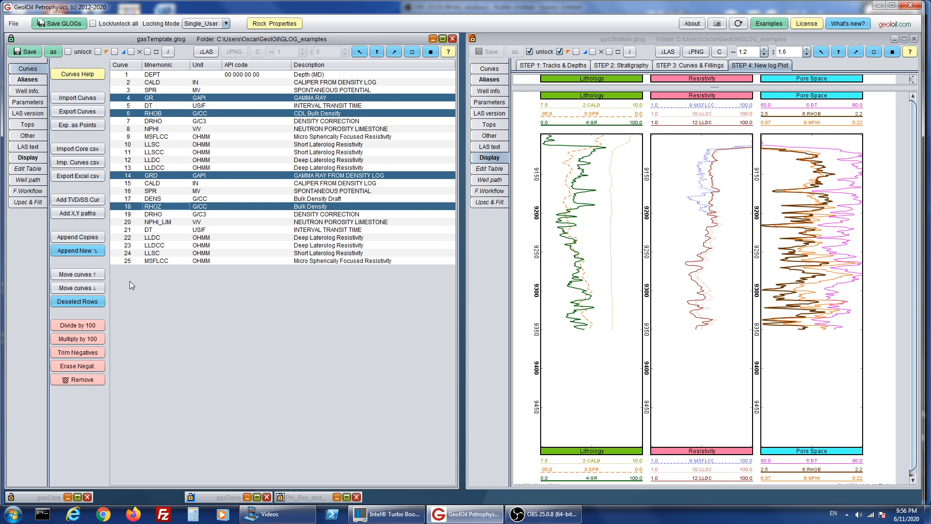
pyautogui.click(85, 302)
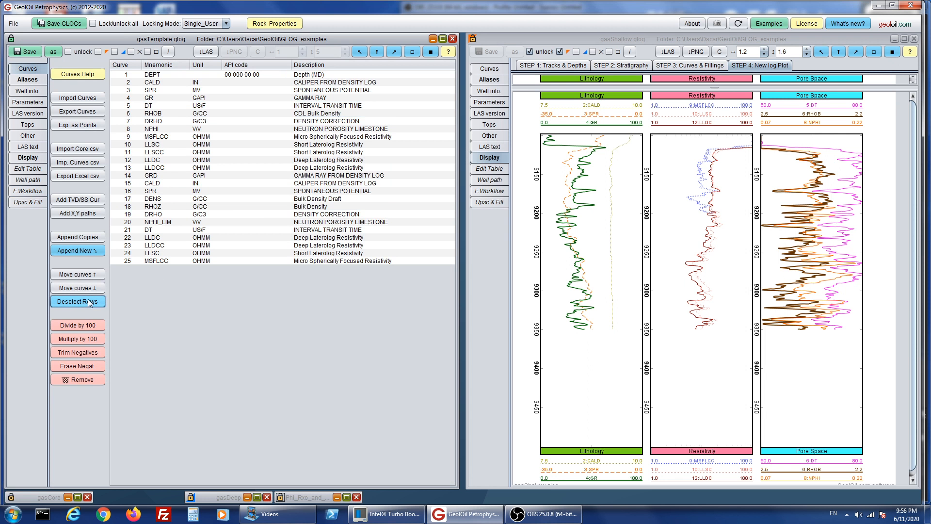
pyautogui.click(158, 117)
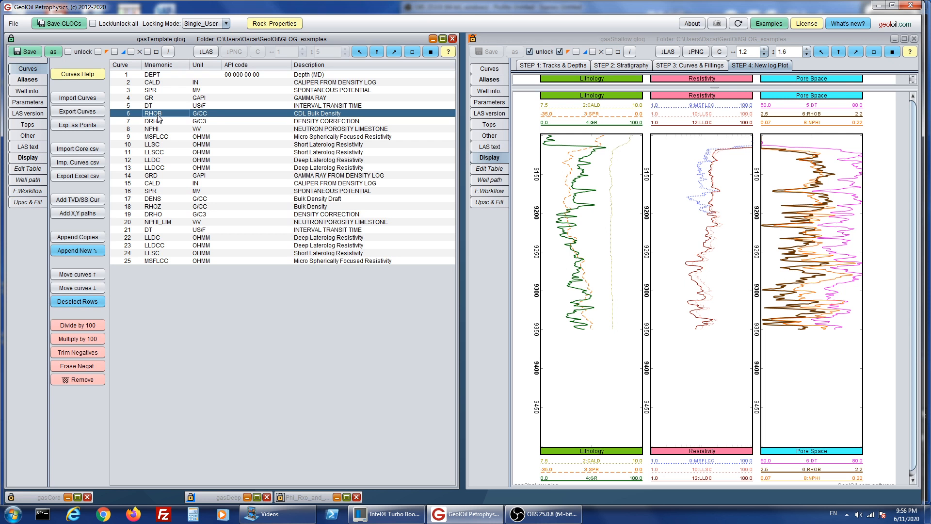
pyautogui.keyDown('ctrl'); pyautogui.click(173, 208); pyautogui.keyUp('ctrl')
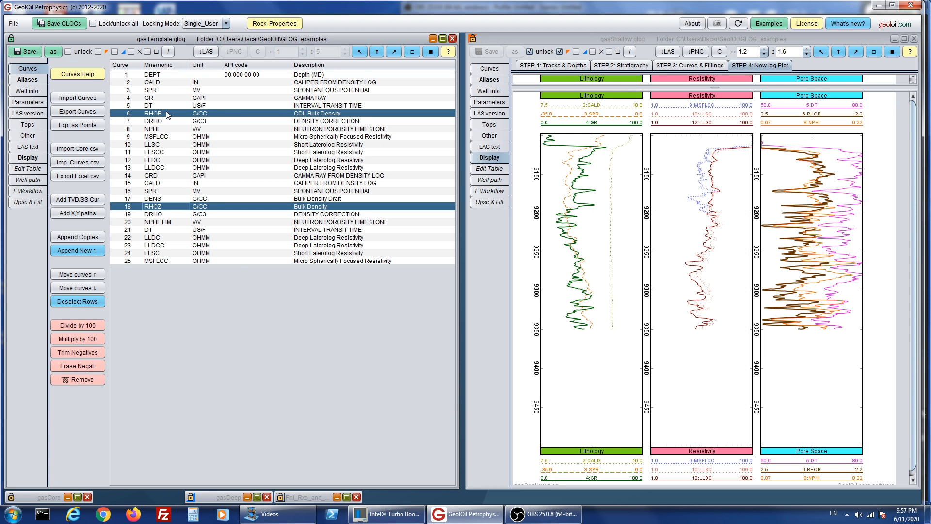
pyautogui.click(27, 191)
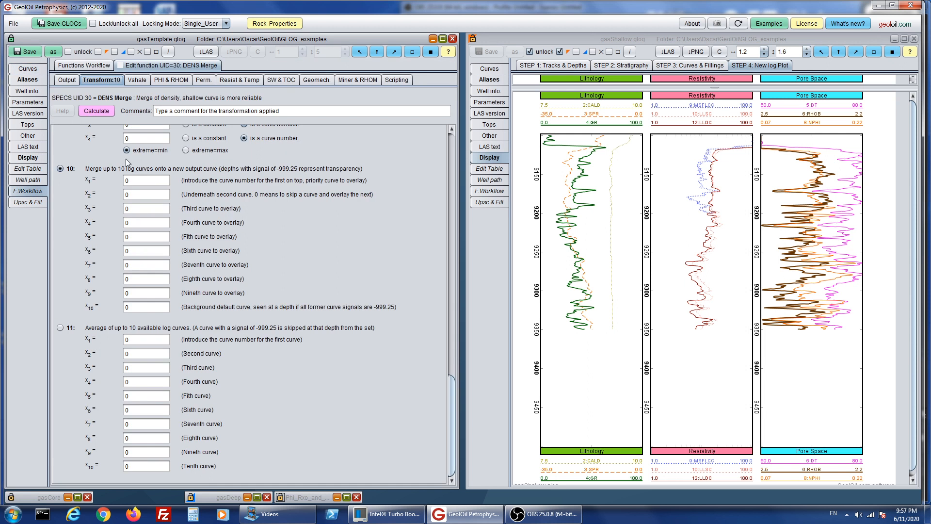
# Set the merge inputs x1 to curve 6 as priority and x2 to curve 18, and calculate the merged density curve.
pyautogui.click(147, 180)
pyautogui.moveTo(444, 53)
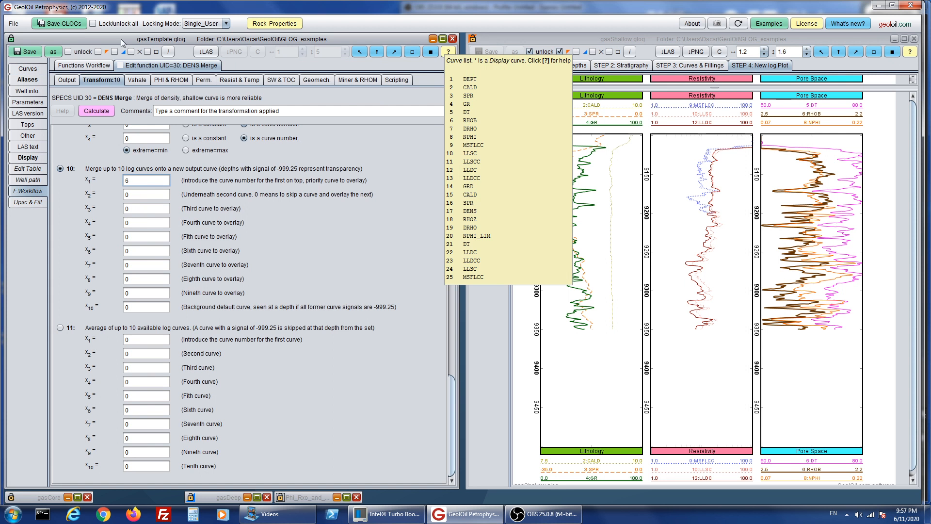
pyautogui.click(27, 68)
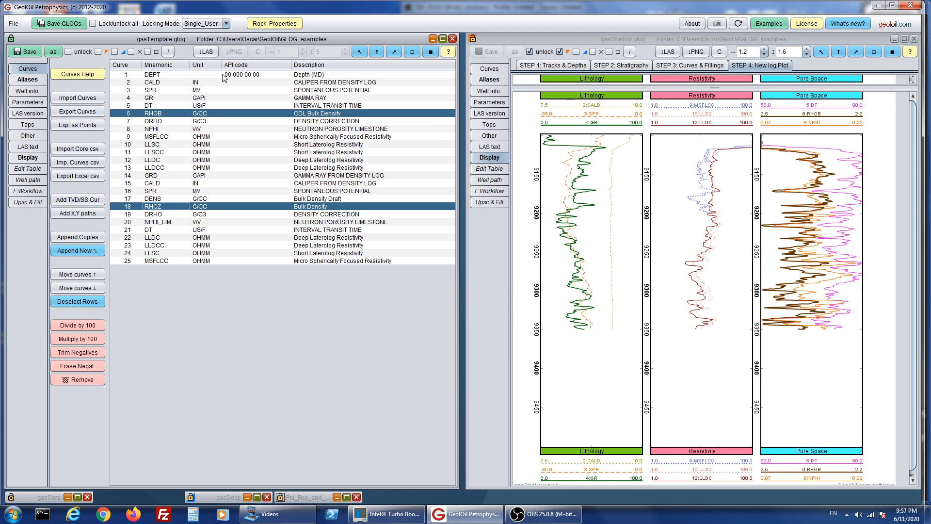
pyautogui.click(38, 192)
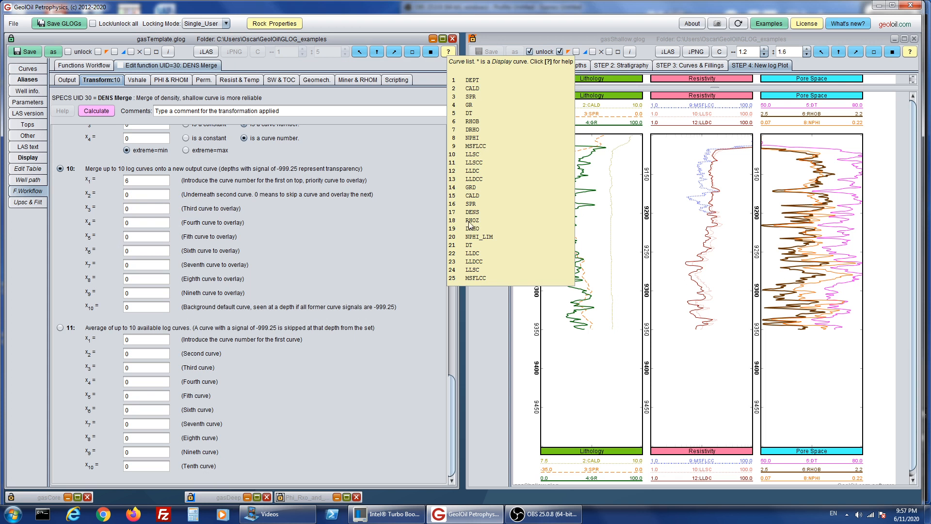
pyautogui.click(138, 193)
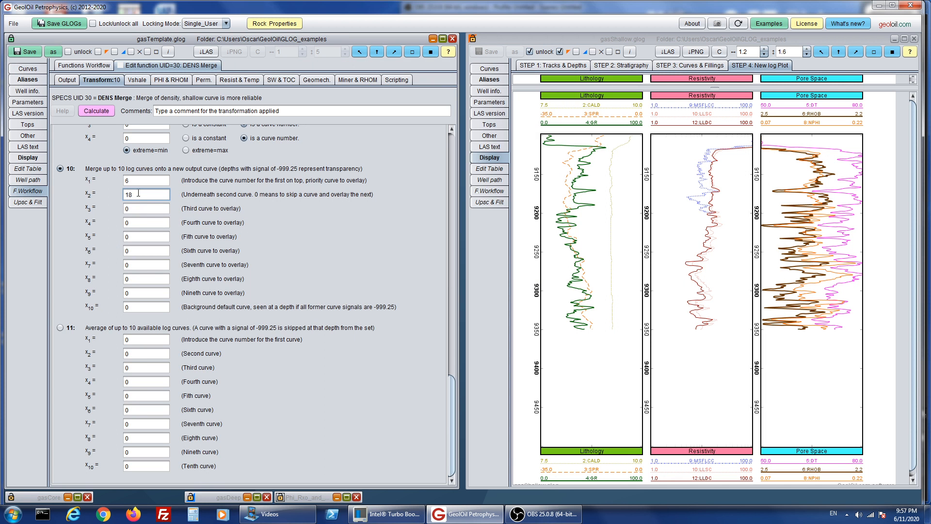
pyautogui.moveTo(148, 179)
pyautogui.moveTo(141, 177)
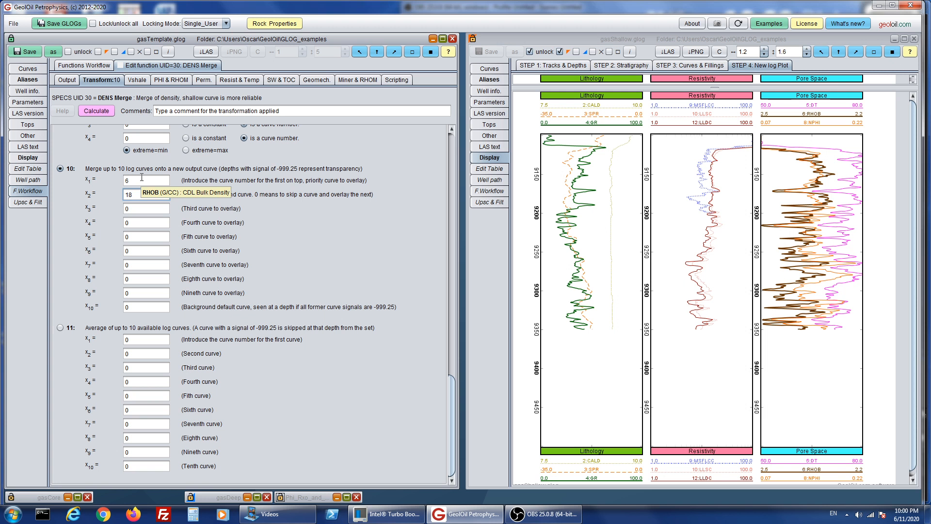
pyautogui.click(96, 112)
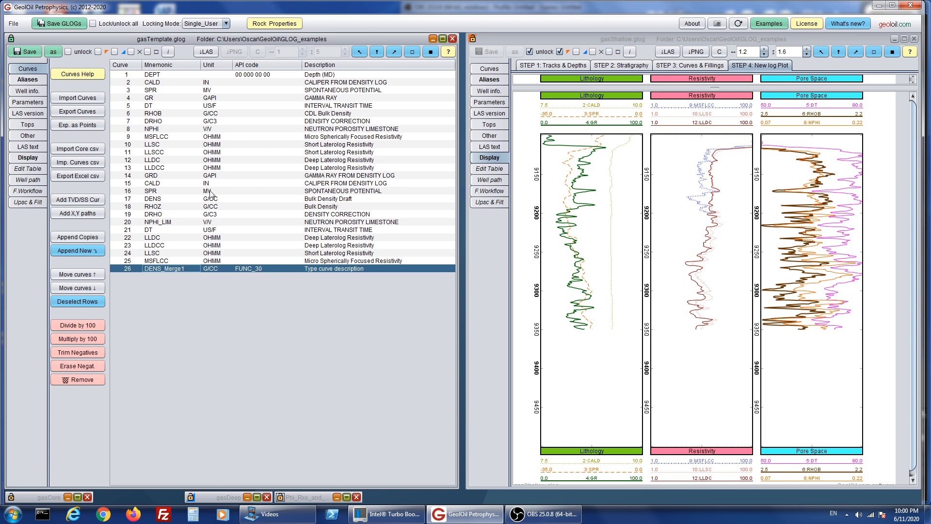
# Add RHOB and RHOZ to the DENS_Merge1 selection and inspect all three curves in the edit table across the full depth range.
pyautogui.keyDown('ctrl'); pyautogui.click(187, 115); pyautogui.keyUp('ctrl')
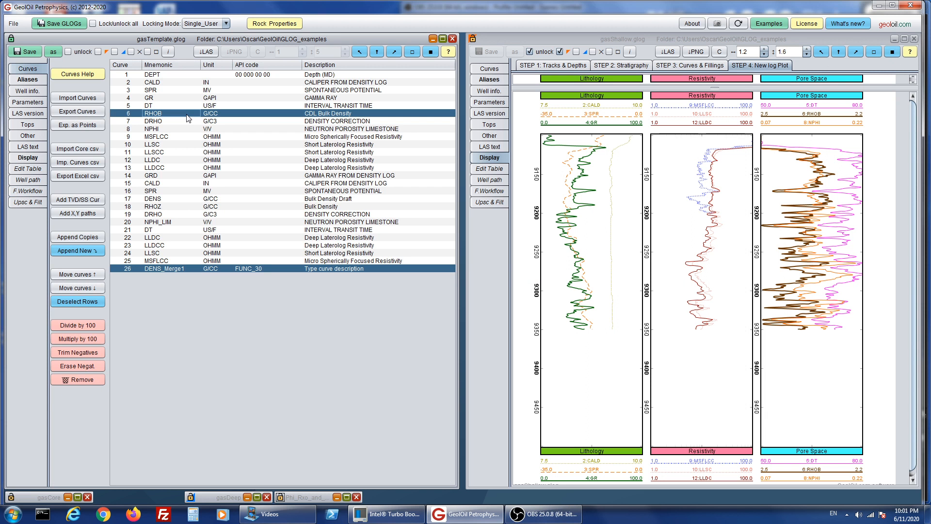
pyautogui.keyDown('ctrl'); pyautogui.click(178, 207); pyautogui.keyUp('ctrl')
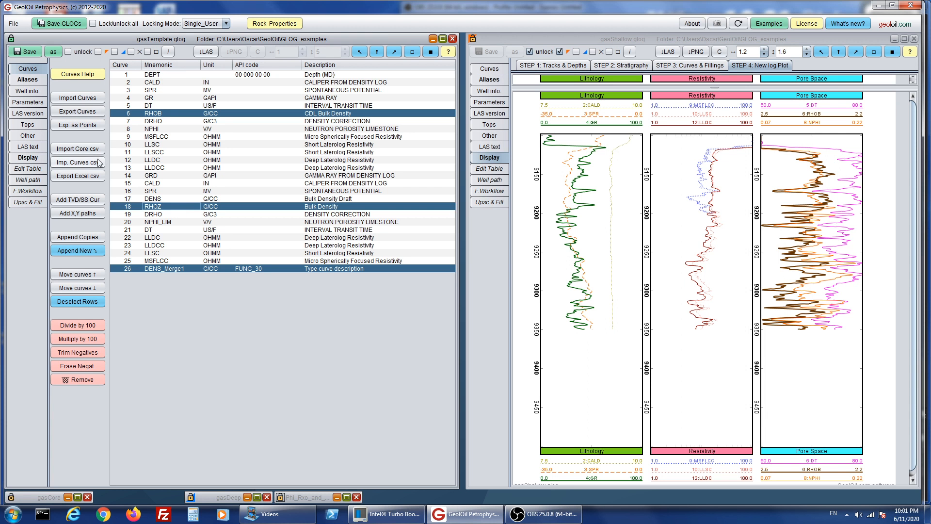
pyautogui.click(29, 169)
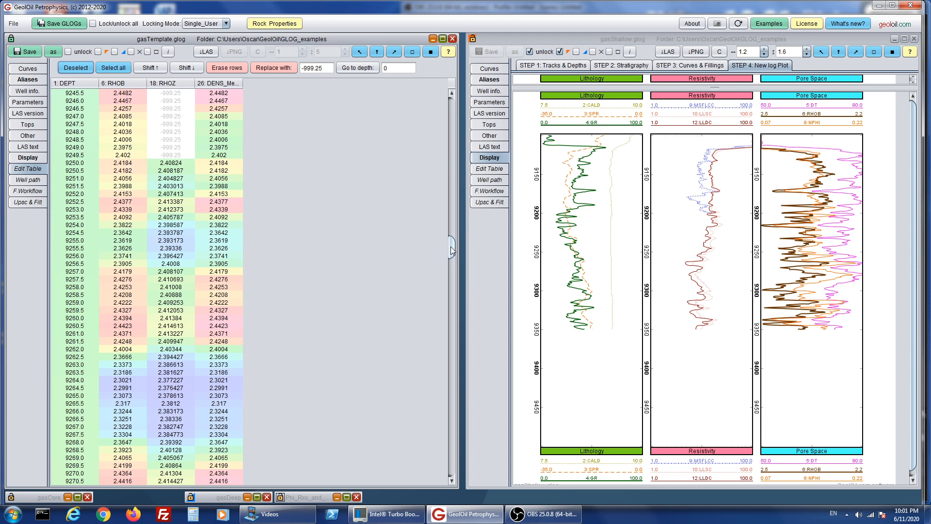
pyautogui.moveTo(451, 250); pyautogui.dragTo(451, 109)
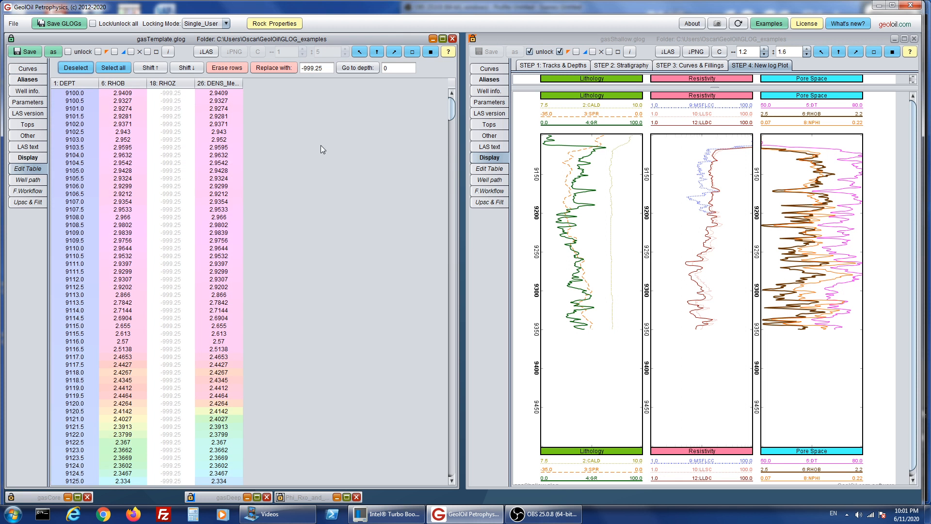
pyautogui.moveTo(450, 115); pyautogui.dragTo(485, 475)
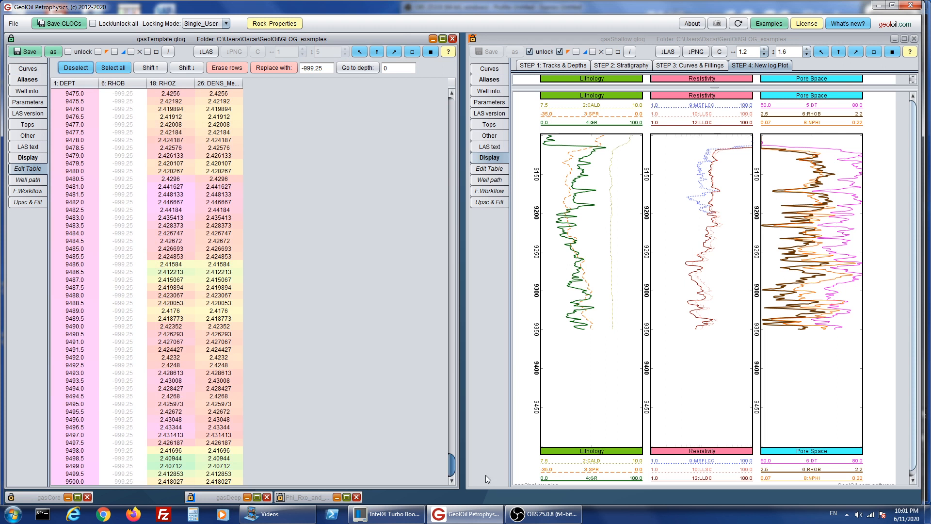
# Compare the gasShallow and gasDeep log plots side by side, and return to the gasTemplate table.
pyautogui.click(894, 38)
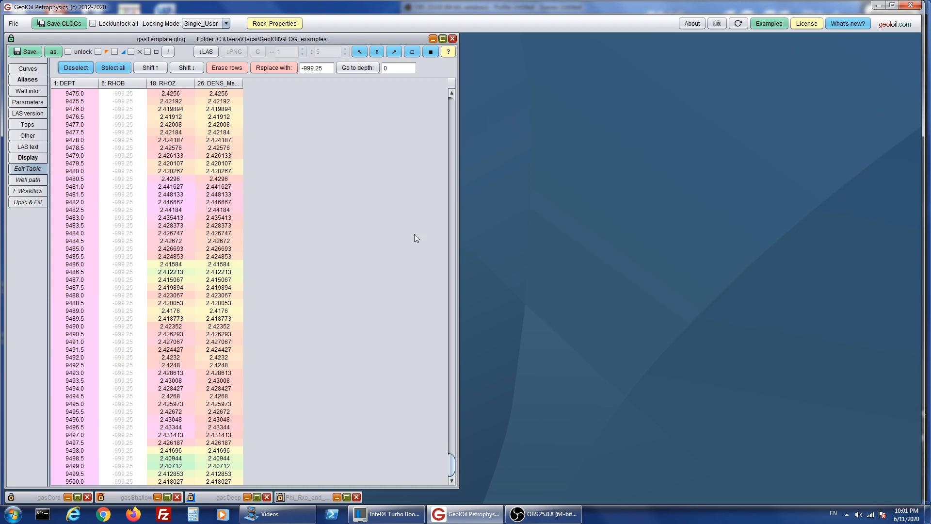
pyautogui.click(248, 497)
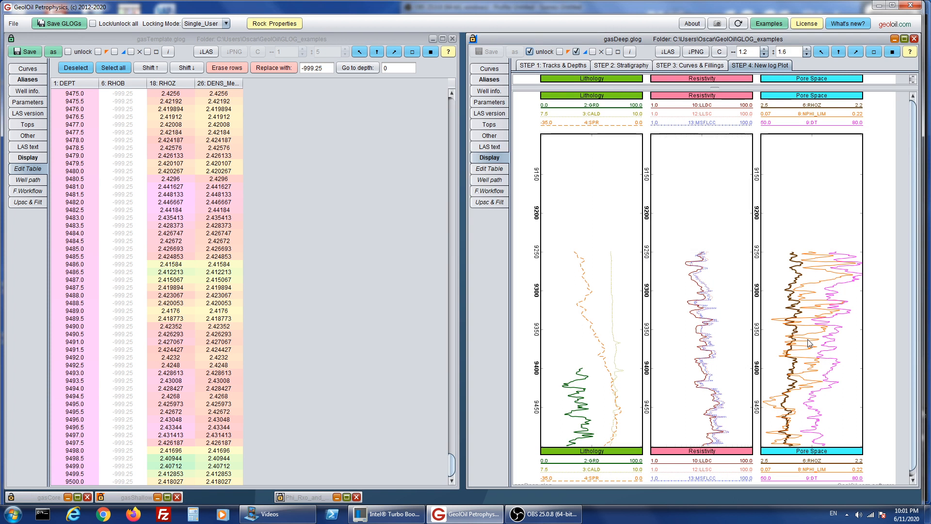
pyautogui.click(895, 39)
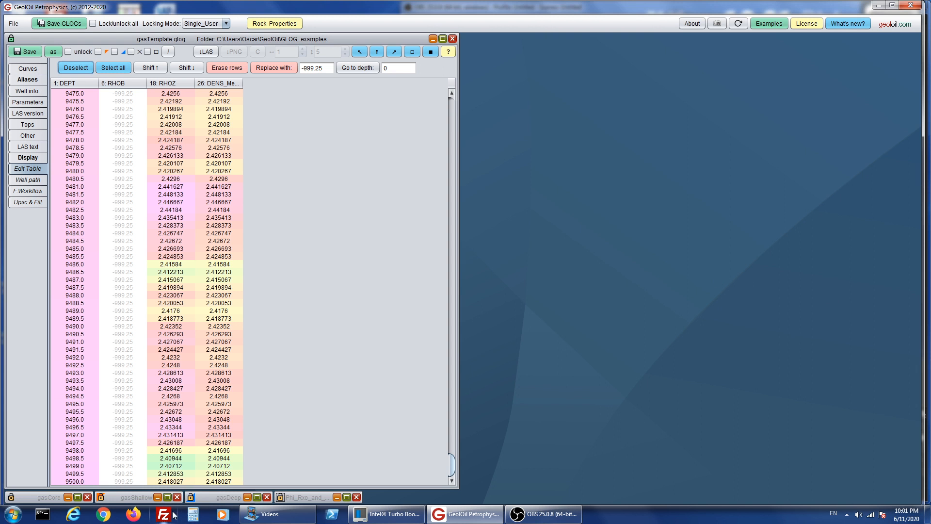
pyautogui.click(158, 497)
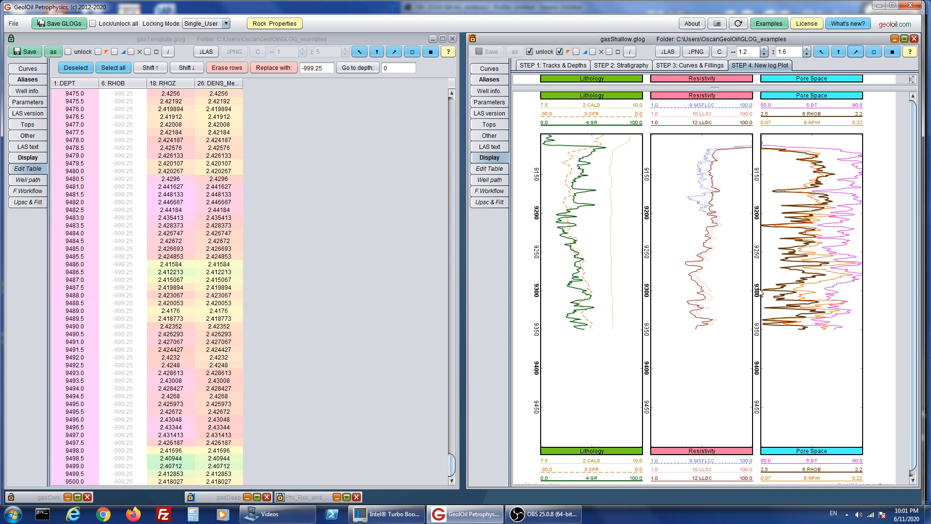
pyautogui.click(824, 50)
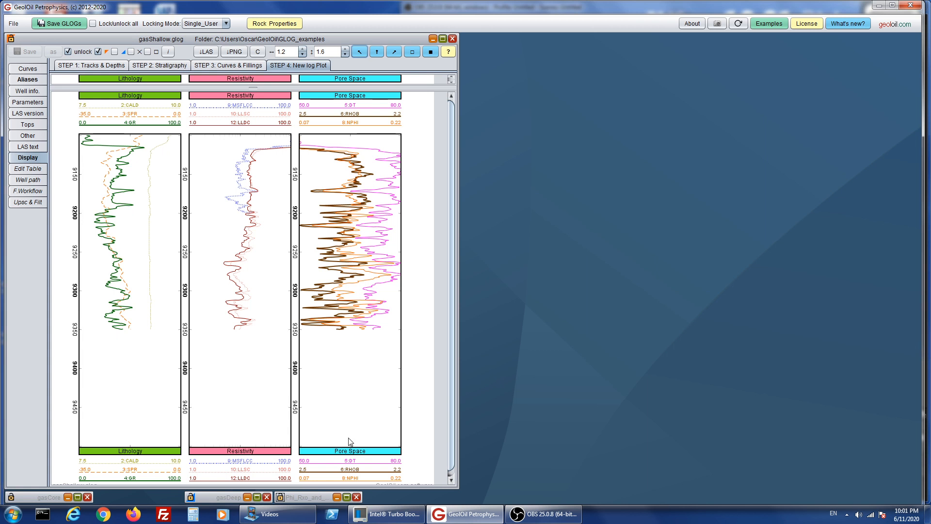
pyautogui.click(247, 498)
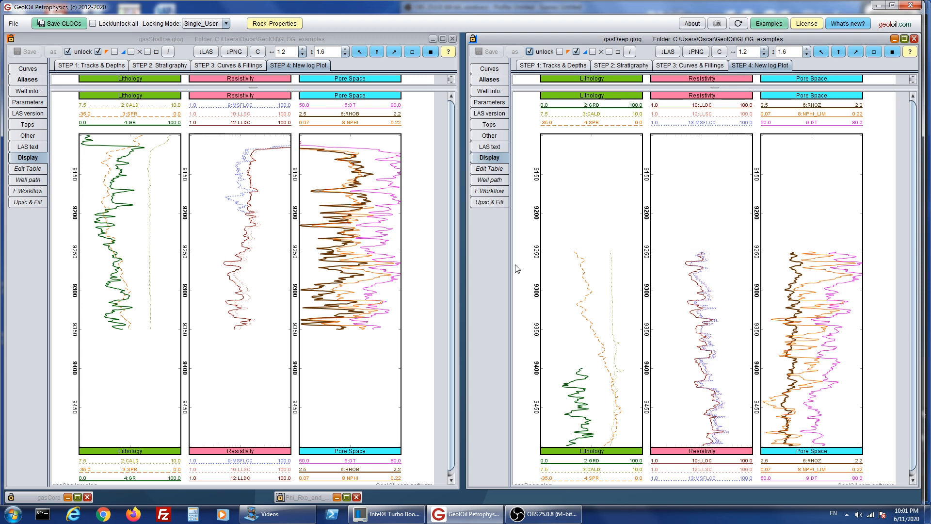
pyautogui.click(437, 256)
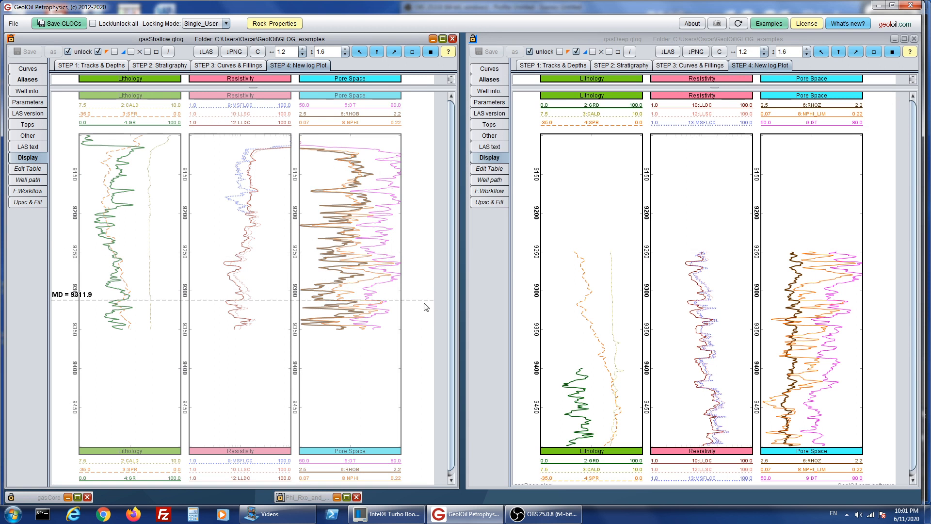
pyautogui.click(885, 261)
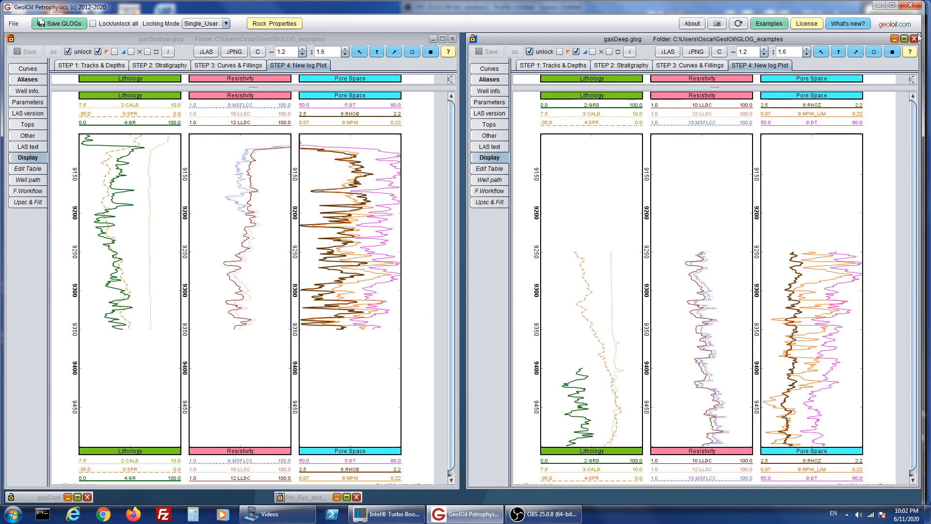
pyautogui.click(896, 38)
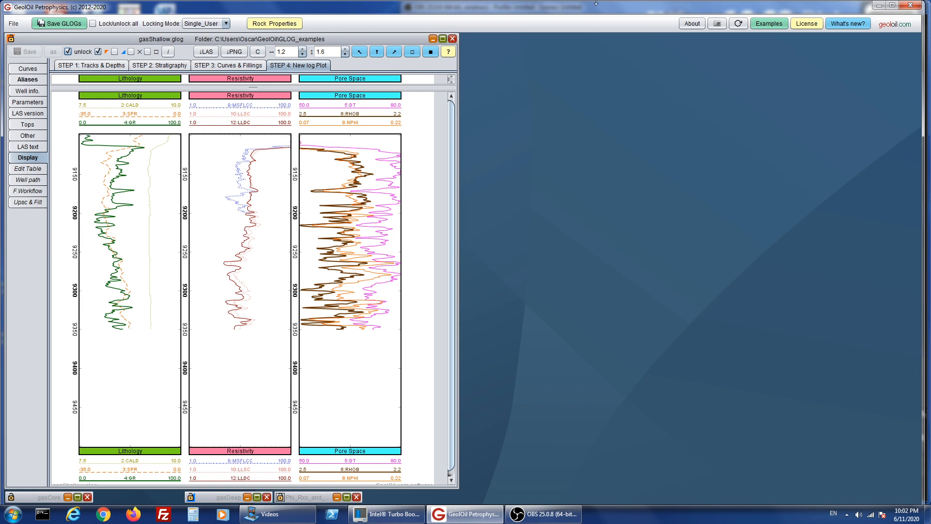
pyautogui.click(433, 39)
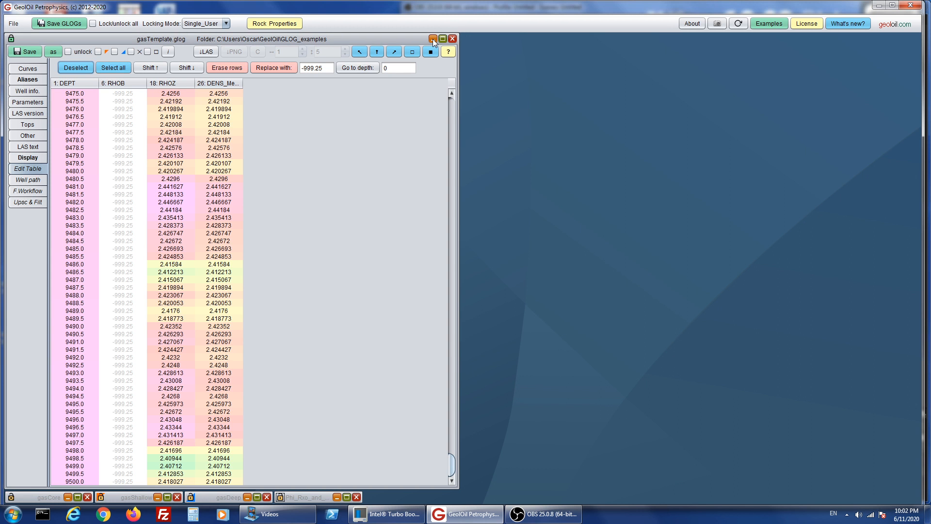
# Find the start of the RHOB–RHOZ overlap in the edit table and highlight the RHOB, RHOZ and DENS_Merge1 columns.
pyautogui.scroll(10, 331, 245)
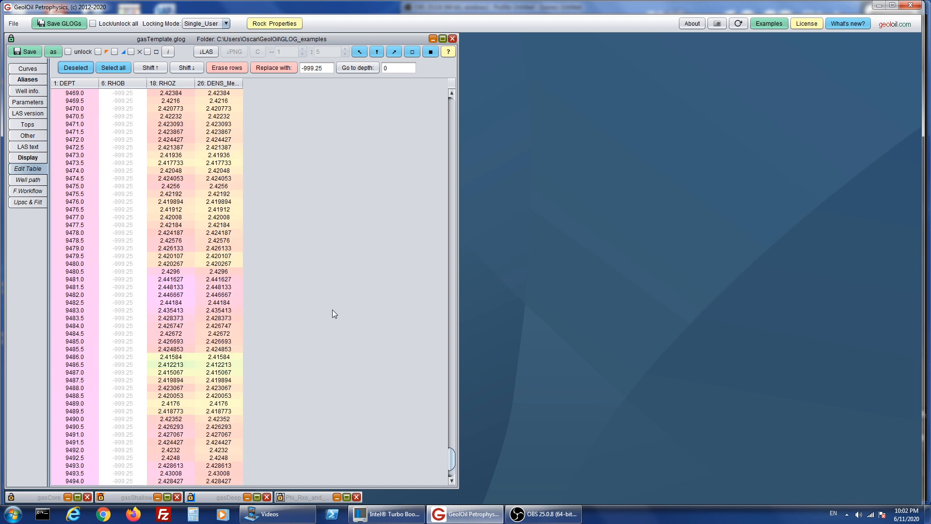
pyautogui.moveTo(451, 451); pyautogui.dragTo(452, 243)
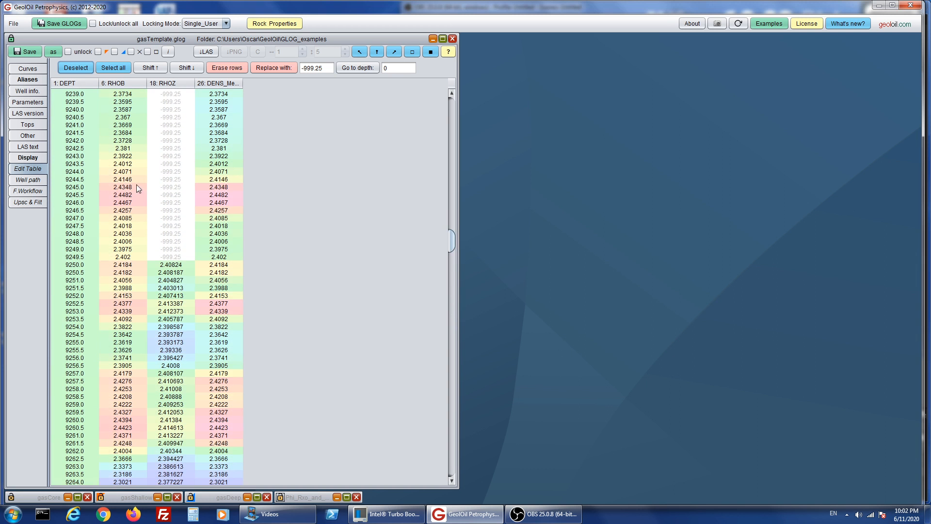
pyautogui.click(119, 96)
pyautogui.click(178, 96)
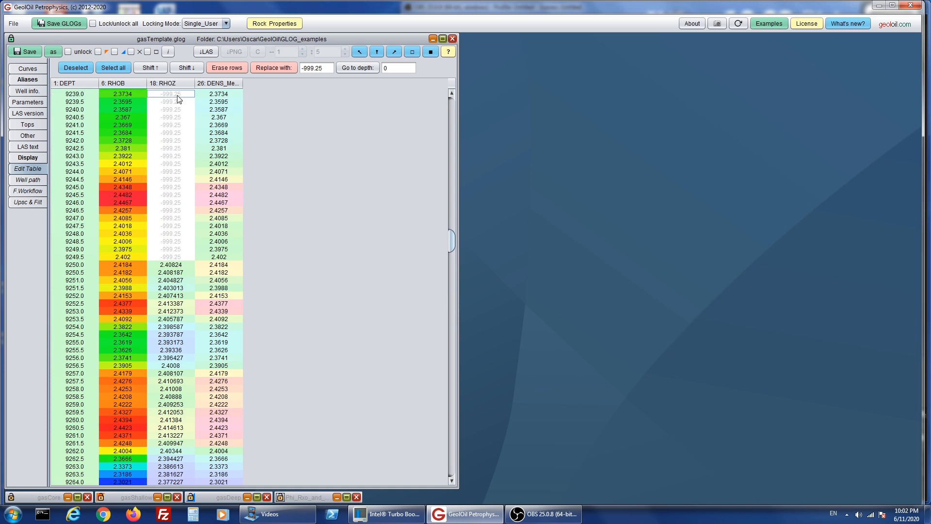
pyautogui.click(221, 97)
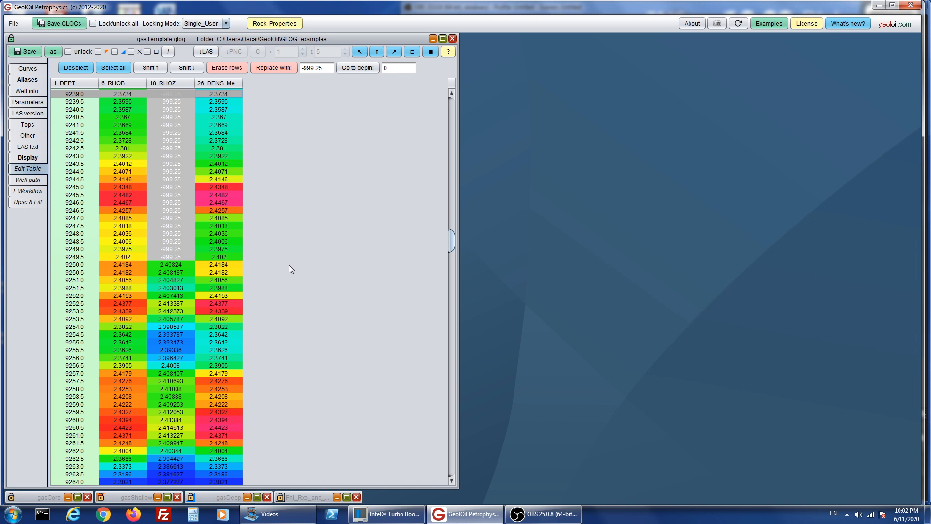
# Compare DENS_Merge1 with RHOB and RHOZ through the overlap from 9250 to past 9350, and return to the shallowest depths.
pyautogui.scroll(-3, 289, 264)
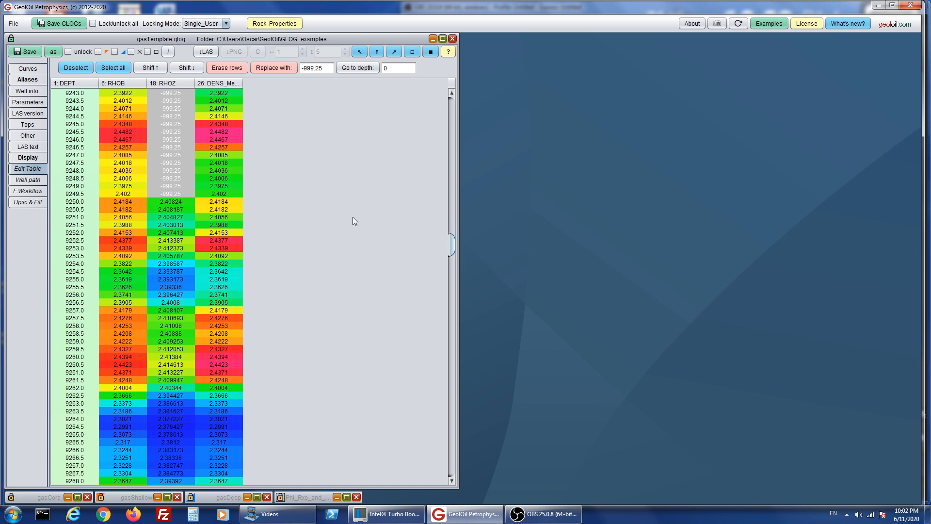
pyautogui.scroll(-3, 353, 217)
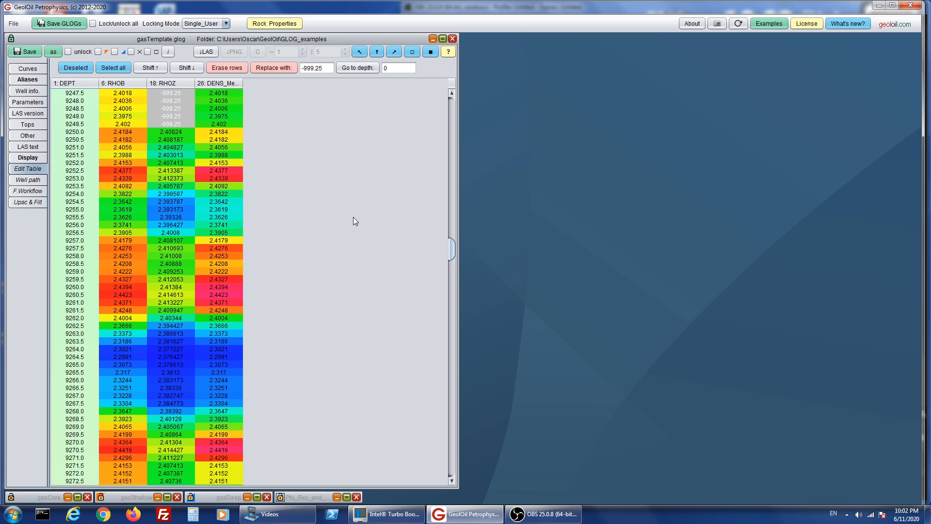
pyautogui.scroll(-9, 353, 221)
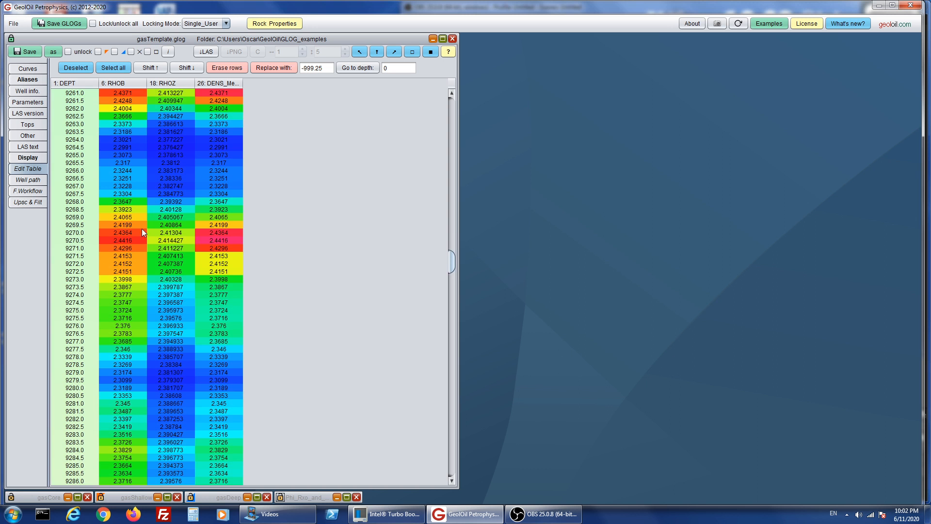
pyautogui.scroll(-16, 327, 237)
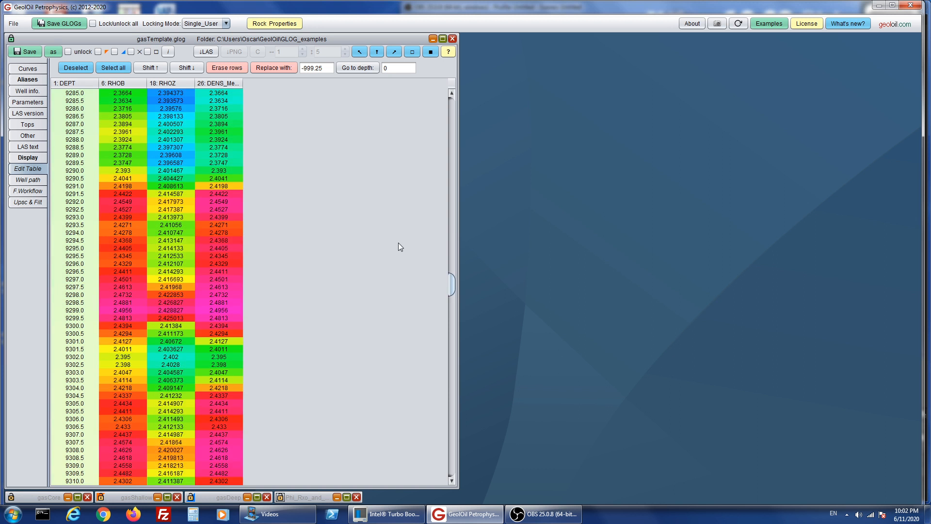
pyautogui.scroll(-4, 399, 243)
pyautogui.scroll(-18, 400, 243)
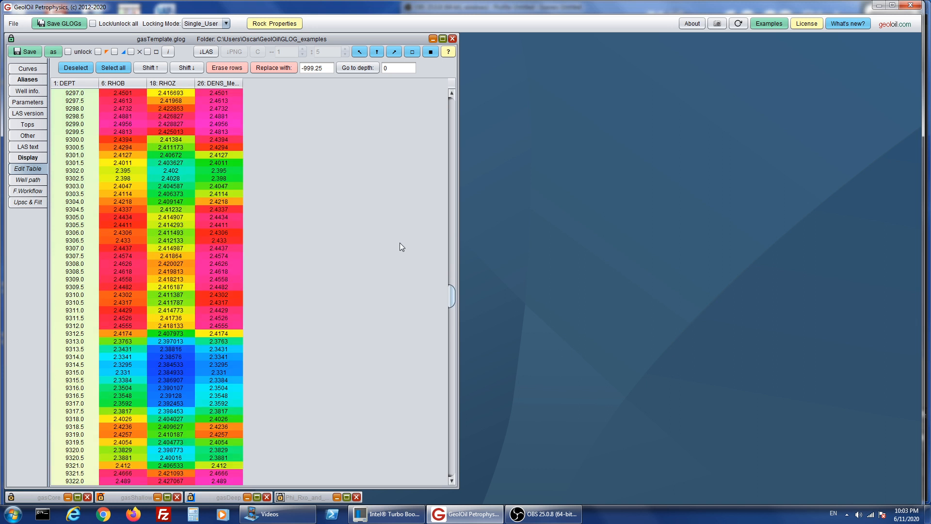
pyautogui.scroll(-13, 400, 243)
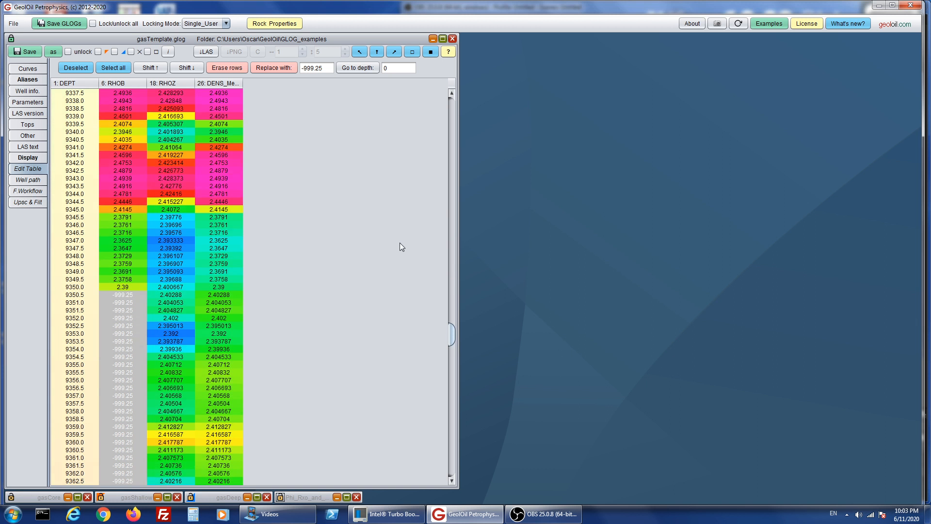
pyautogui.scroll(-3, 400, 243)
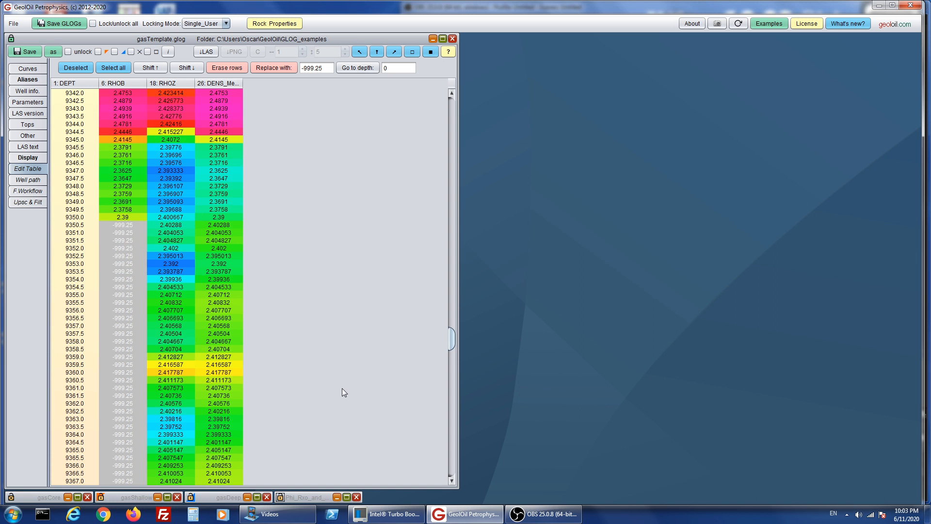
pyautogui.scroll(17, 342, 392)
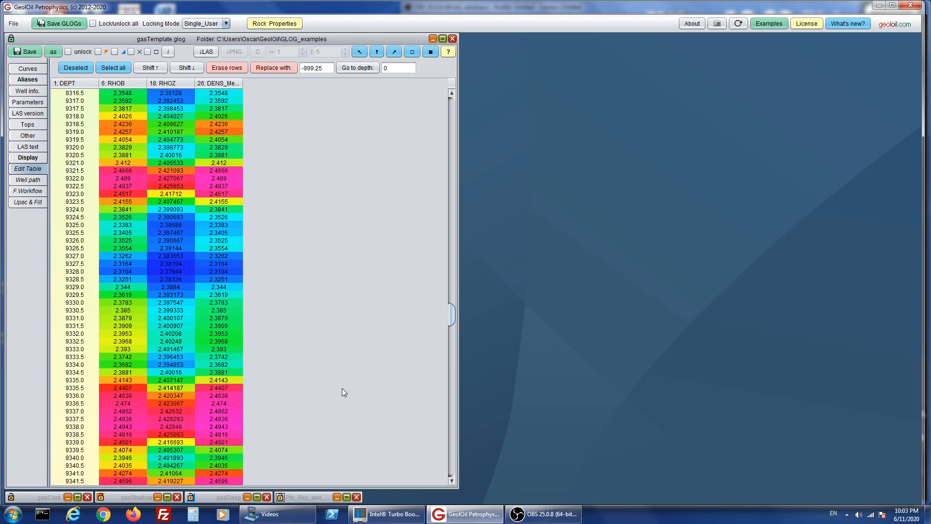
pyautogui.scroll(8, 342, 389)
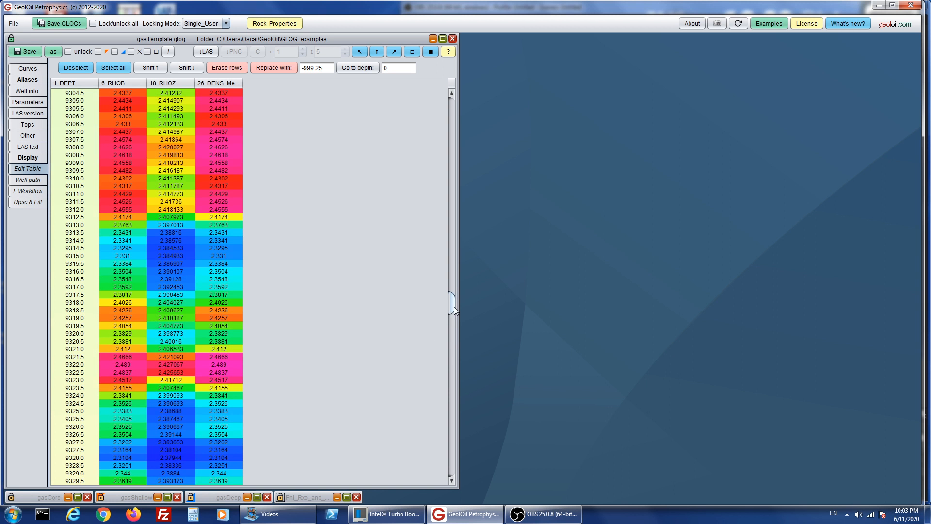
pyautogui.moveTo(453, 306); pyautogui.dragTo(402, 69)
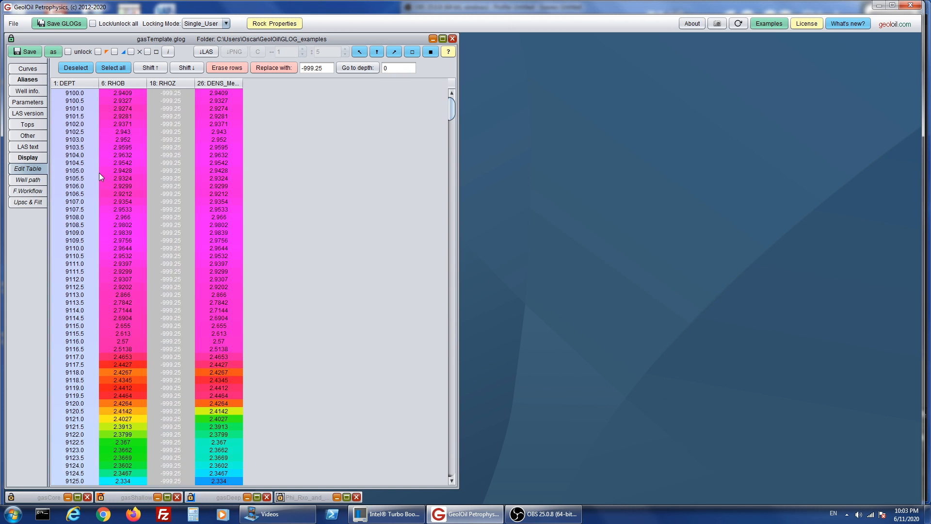
# Open the Dens Merge function that averages collisions and choose transform option 11, the average of up to 10 log curves.
pyautogui.click(23, 191)
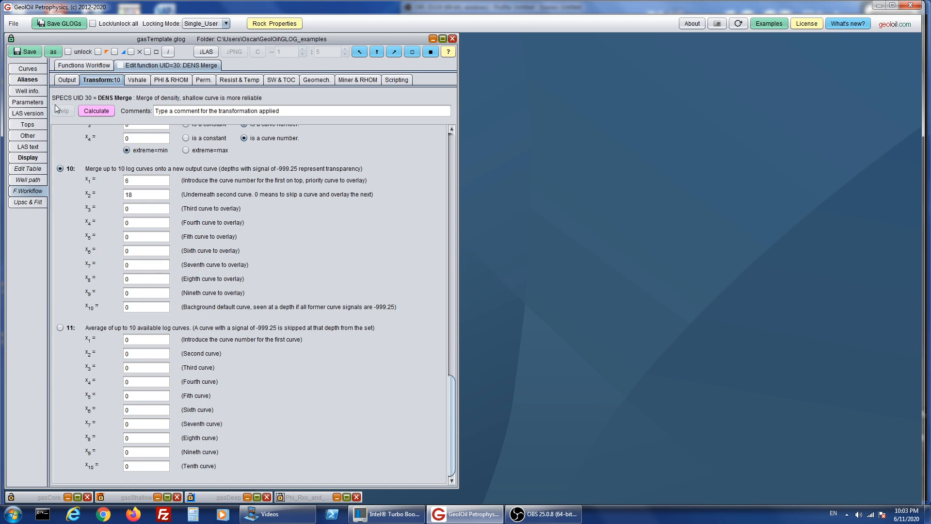
pyautogui.click(79, 66)
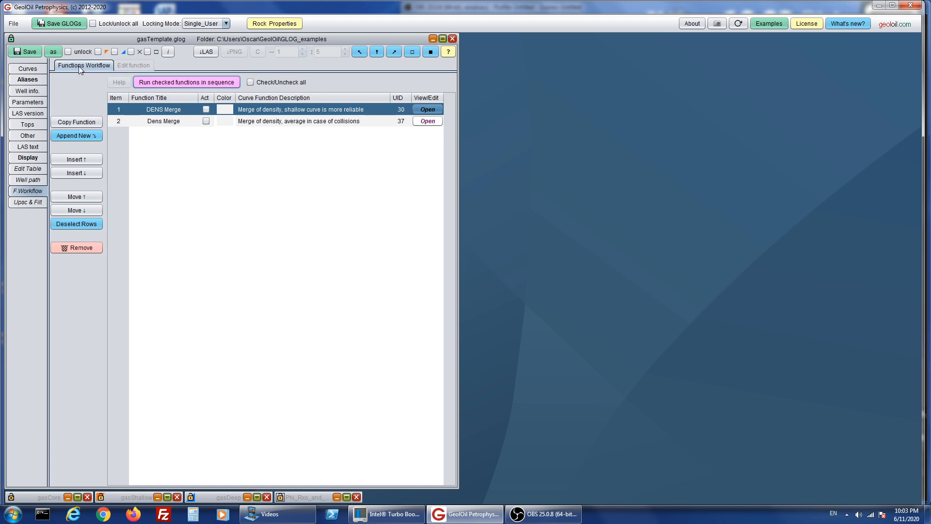
pyautogui.click(115, 121)
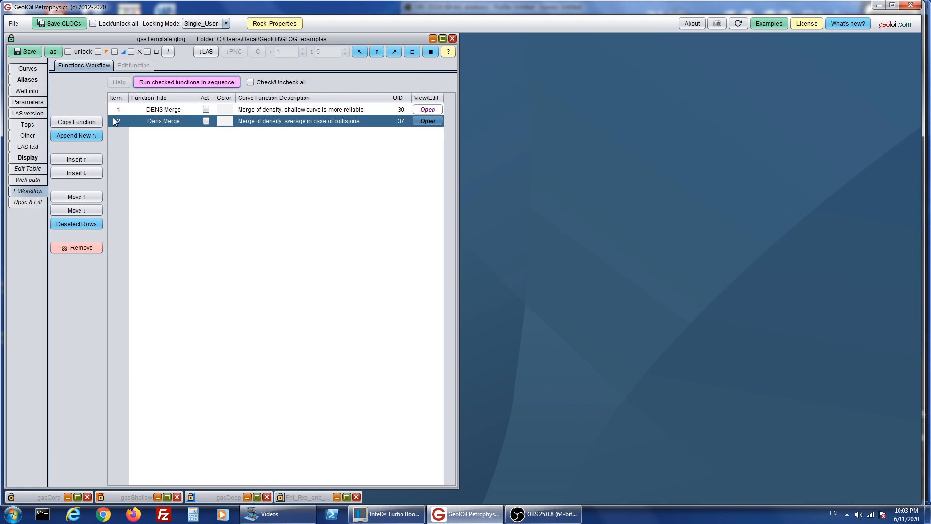
pyautogui.click(429, 122)
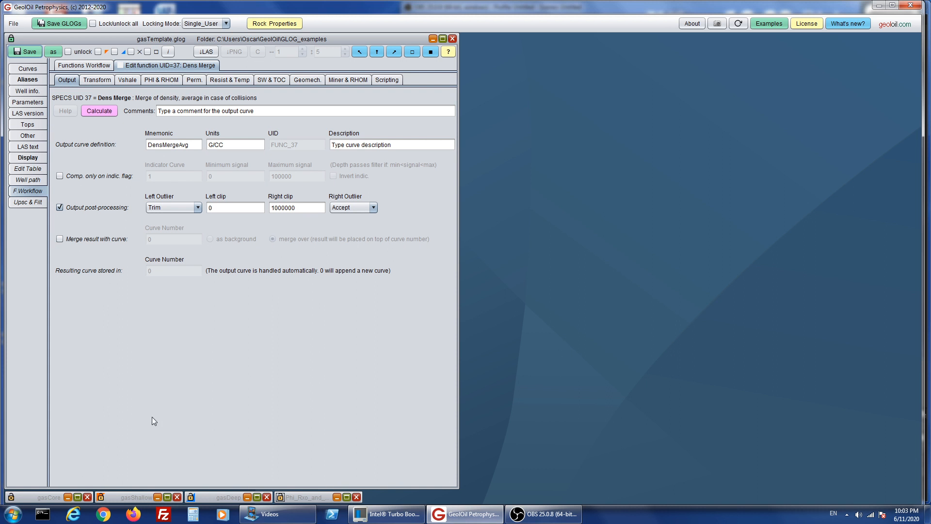
pyautogui.click(96, 82)
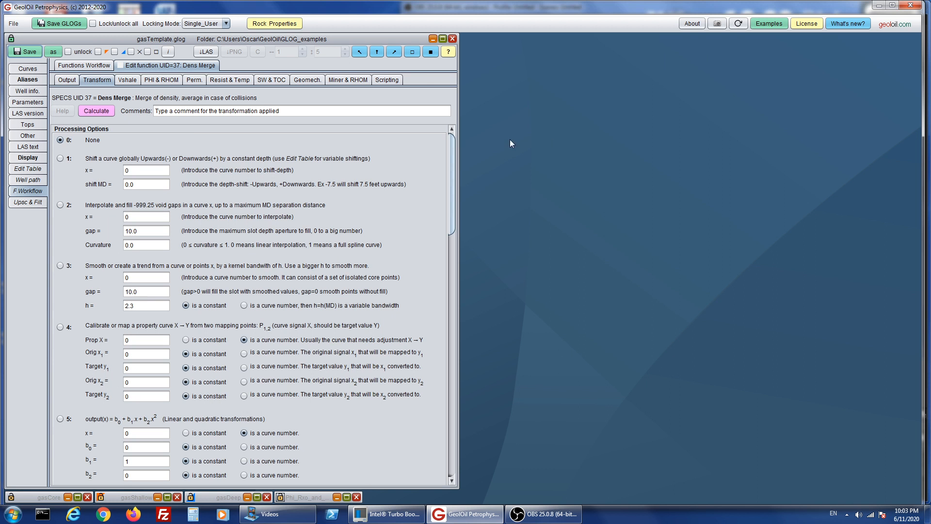
pyautogui.moveTo(448, 181); pyautogui.dragTo(494, 454)
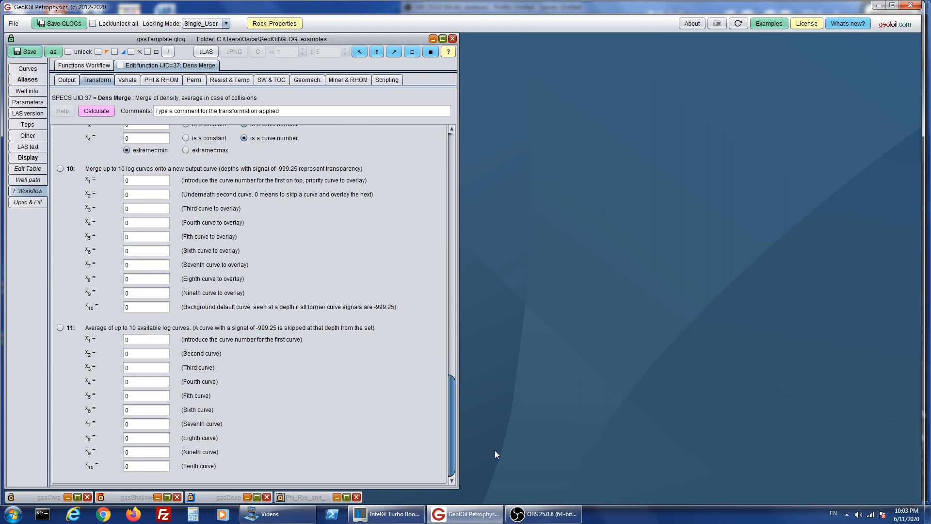
pyautogui.click(61, 328)
# Set the averaging inputs x1 to curve 6 and x2 to curve 18, and calculate the DensMergeAvg curve.
pyautogui.click(141, 339)
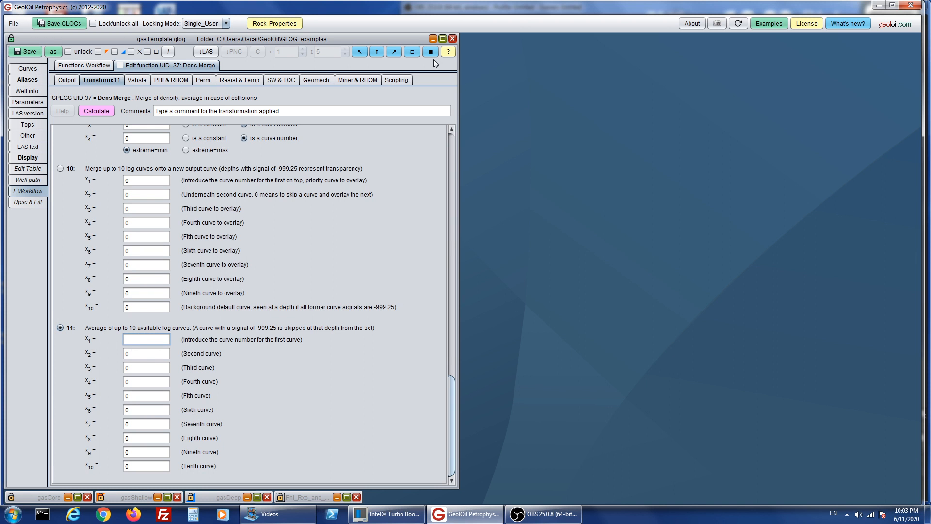
pyautogui.moveTo(449, 53)
pyautogui.write('6')
pyautogui.click(136, 354)
pyautogui.press('BackSpace')
pyautogui.write('18')
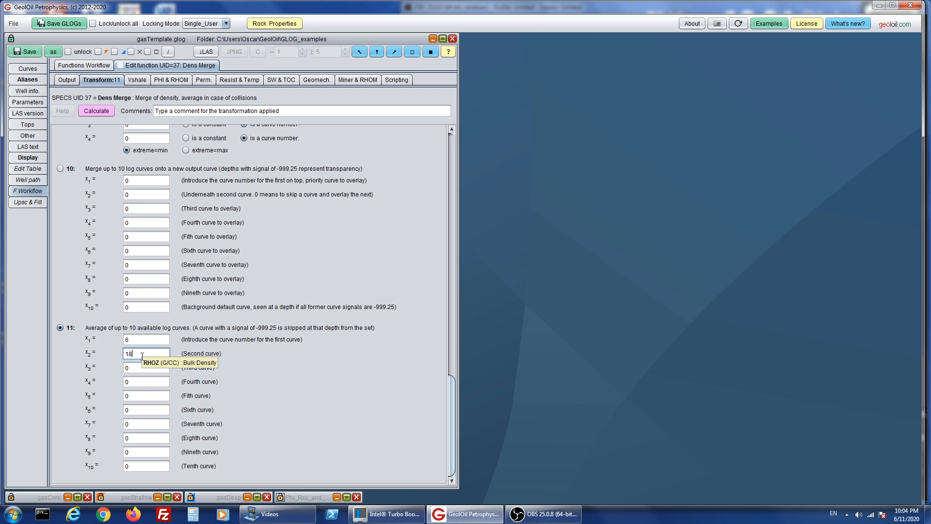
pyautogui.click(108, 112)
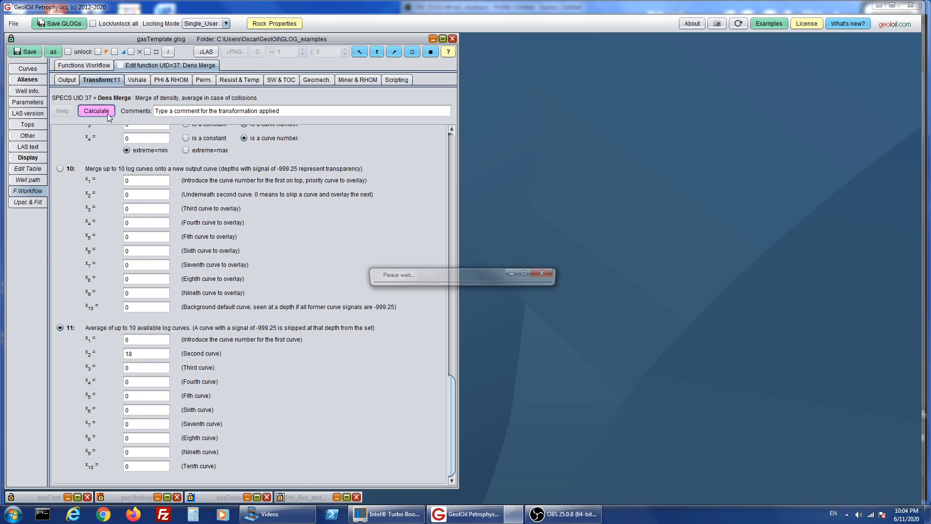
# Select RHOB, RHOZ, DENS_Merge1 and DensMergeAvg in the curve list and show them together in the edit table.
pyautogui.click(43, 71)
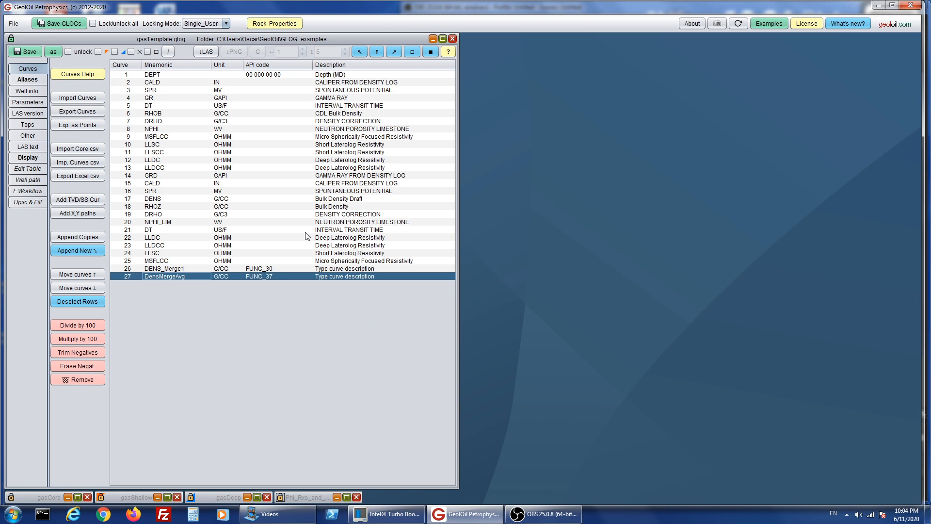
pyautogui.keyDown('shift'); pyautogui.click(178, 269); pyautogui.keyUp('shift')
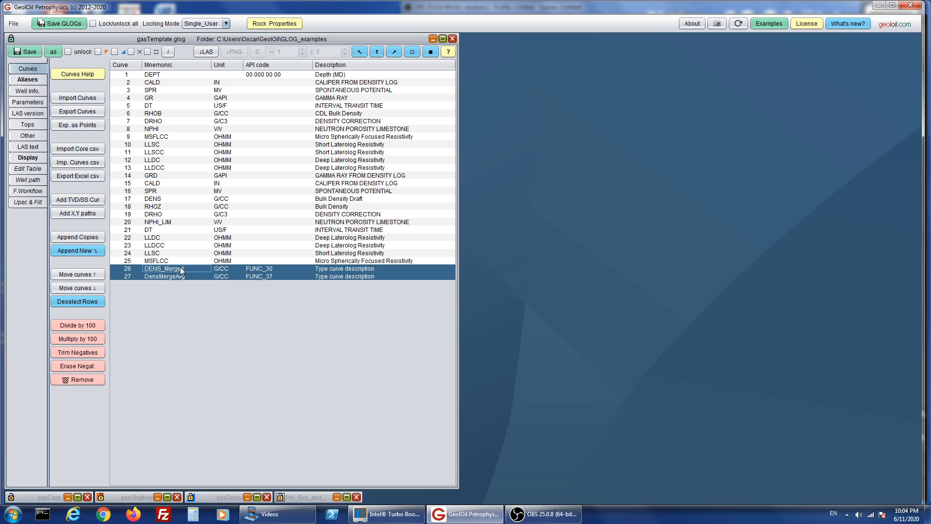
pyautogui.keyDown('ctrl'); pyautogui.click(157, 114); pyautogui.keyUp('ctrl')
pyautogui.keyDown('ctrl'); pyautogui.click(157, 207); pyautogui.keyUp('ctrl')
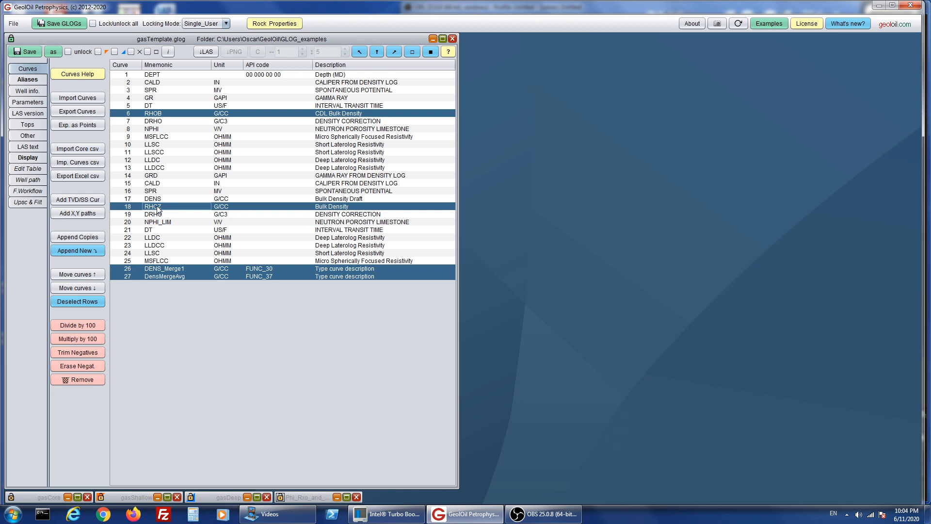
pyautogui.click(28, 169)
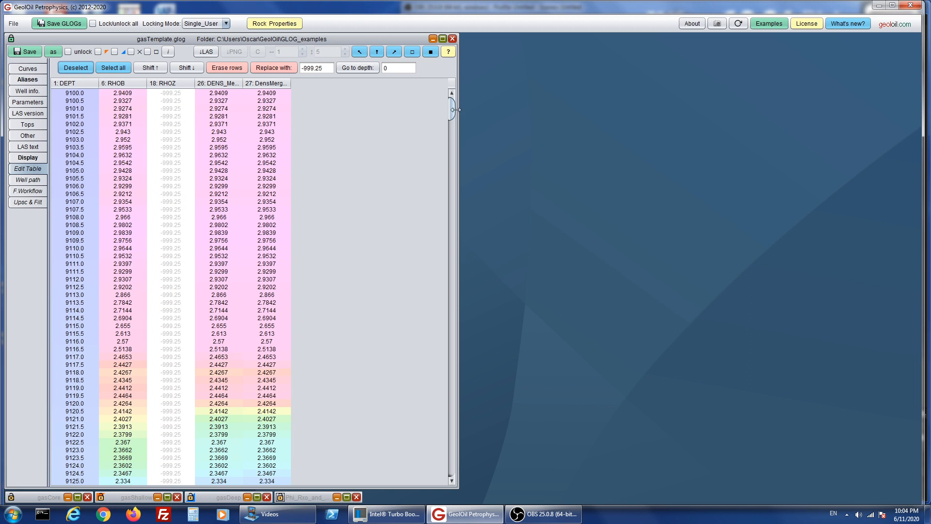
# Highlight the four density columns and compare the averaged merge with the priority merge around depth 9250, examining the 9252.5 row.
pyautogui.moveTo(456, 110); pyautogui.dragTo(446, 237)
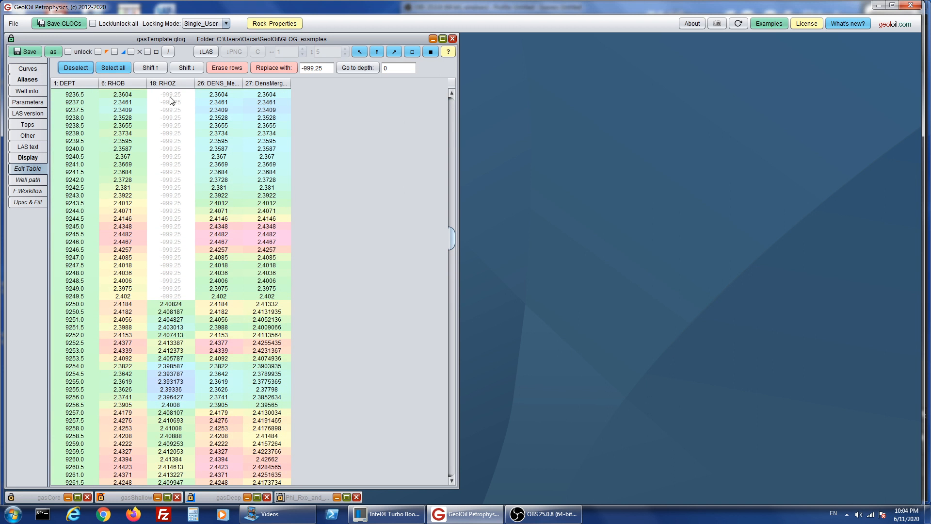
pyautogui.click(132, 94)
pyautogui.click(175, 95)
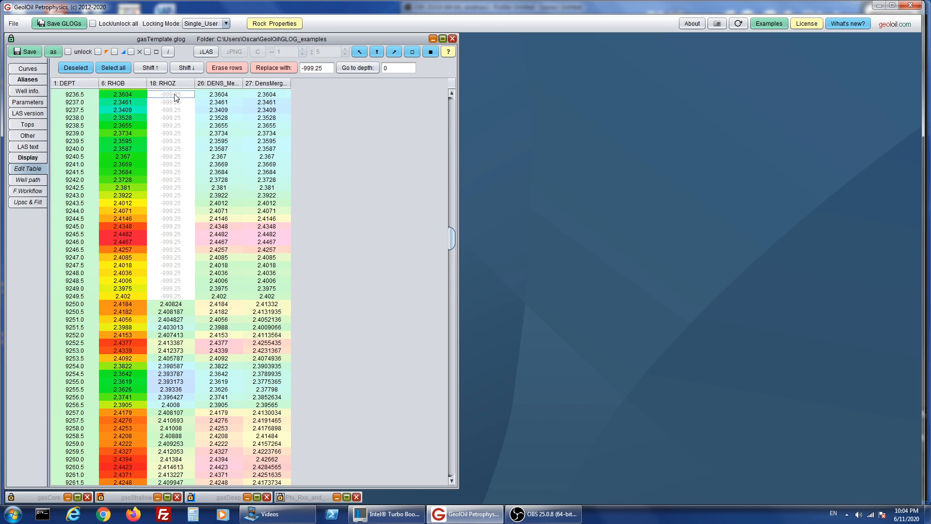
pyautogui.doubleClick(209, 94)
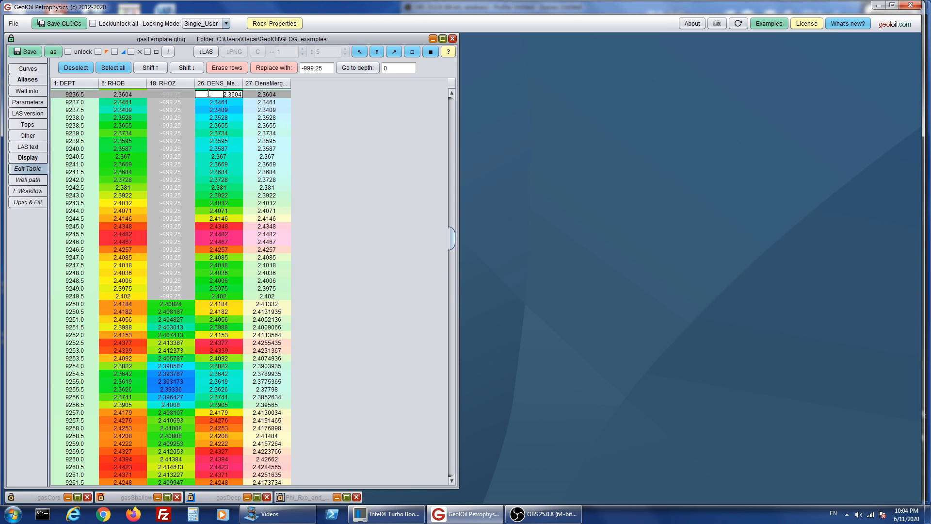
pyautogui.click(278, 92)
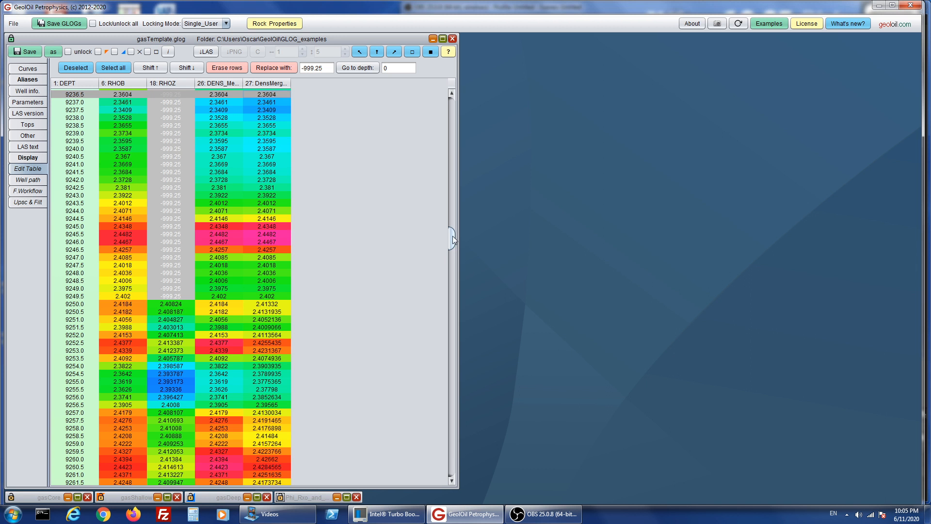
pyautogui.scroll(-3, 374, 246)
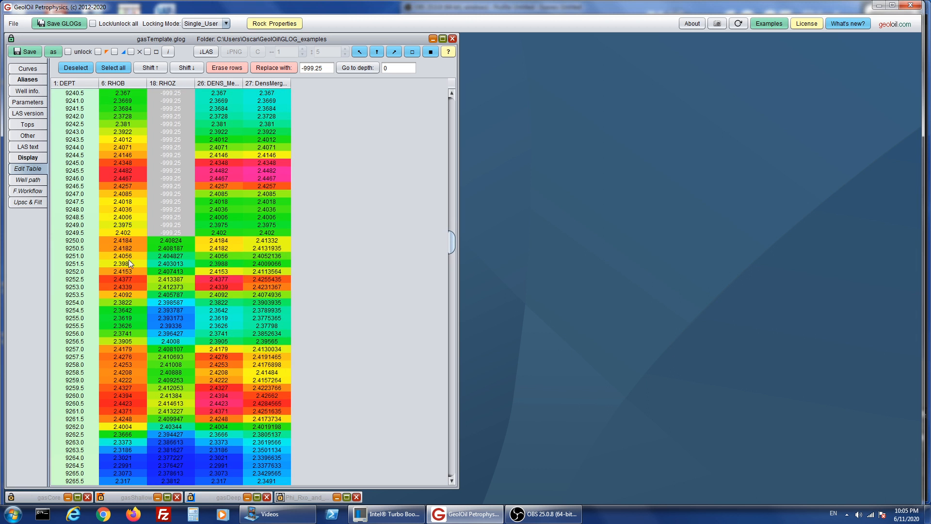
pyautogui.click(72, 280)
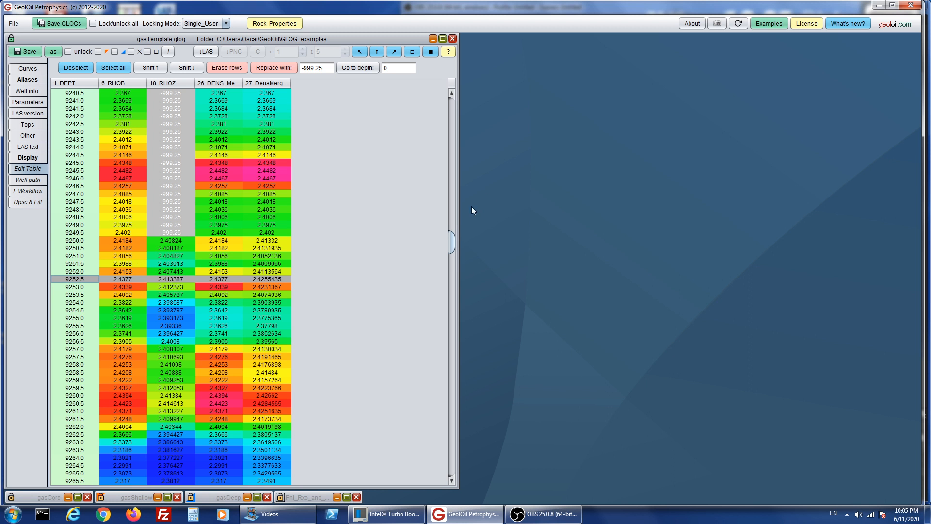
pyautogui.moveTo(450, 248); pyautogui.dragTo(470, 109)
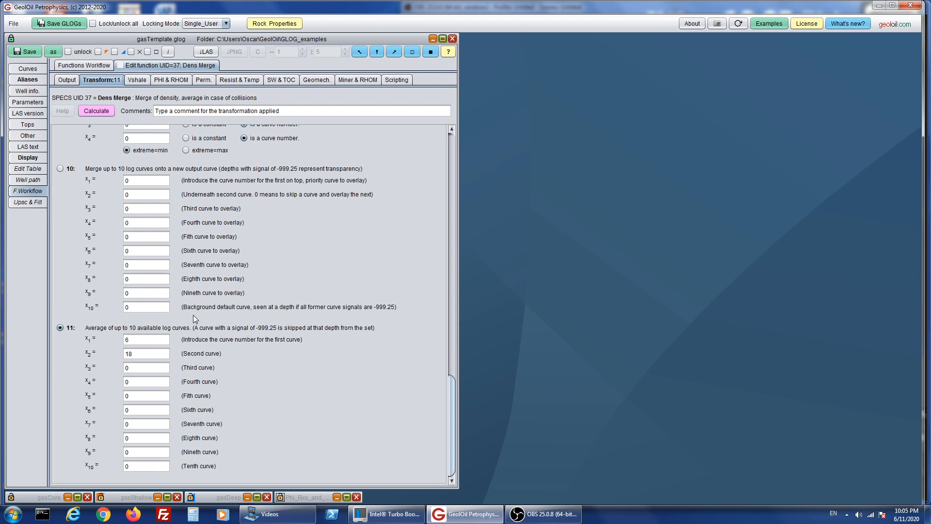
# In the averaging function, give RHOB double weight by setting x2 to curve 6 and x3 to curve 18.
pyautogui.moveTo(144, 354)
pyautogui.moveTo(144, 354); pyautogui.dragTo(122, 354)
pyautogui.write('6')
pyautogui.press('Tab')
pyautogui.write('1')
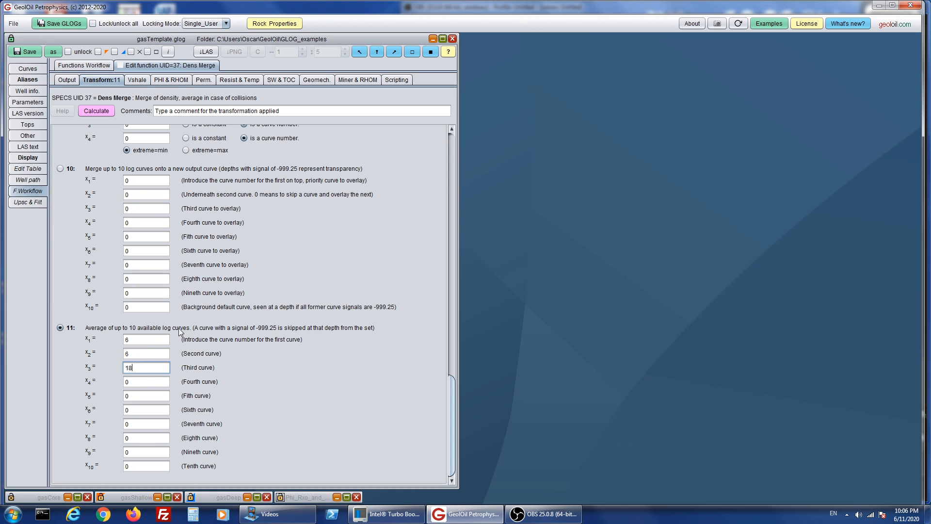
# Calculate the weighted average curve and show RHOB, RHOZ, DENS_Merge1 and DensMergeAvg together in the edit table.
pyautogui.moveTo(141, 341)
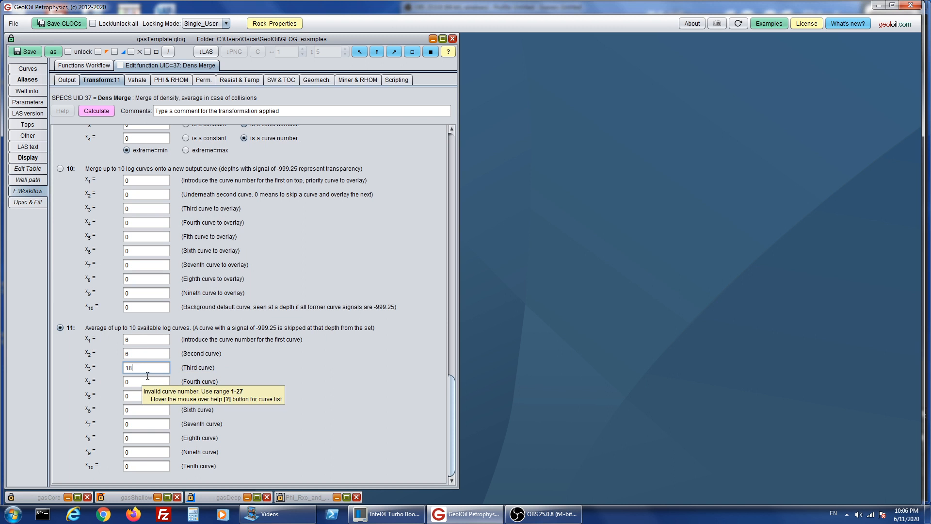
pyautogui.click(102, 114)
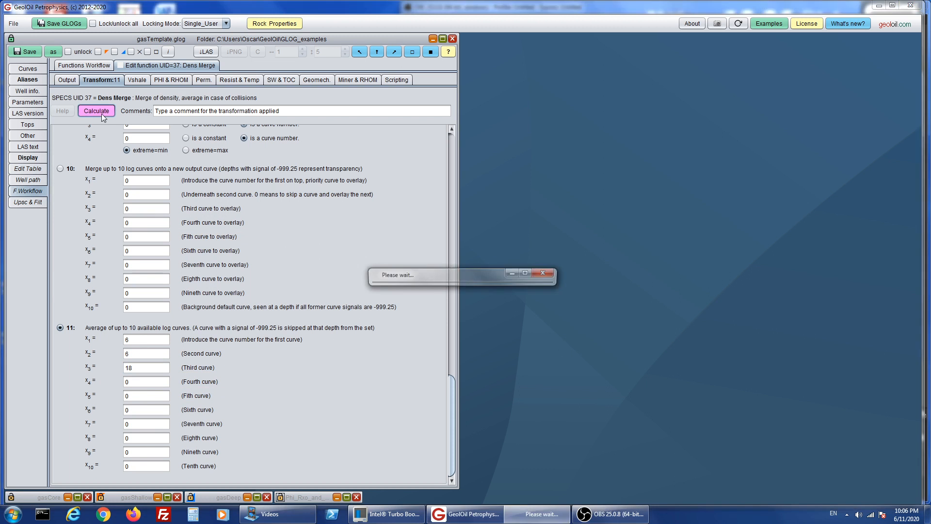
pyautogui.click(25, 69)
pyautogui.click(191, 269)
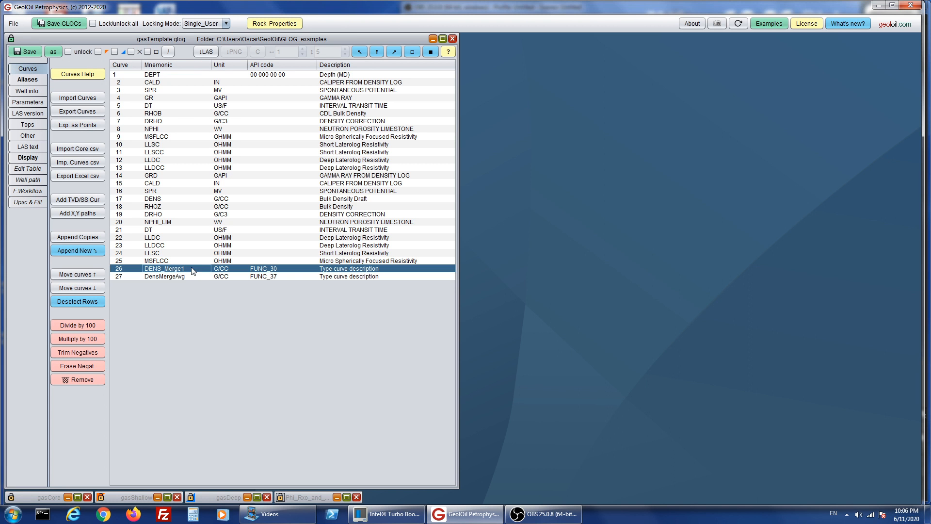
pyautogui.keyDown('ctrl'); pyautogui.click(190, 275); pyautogui.keyUp('ctrl')
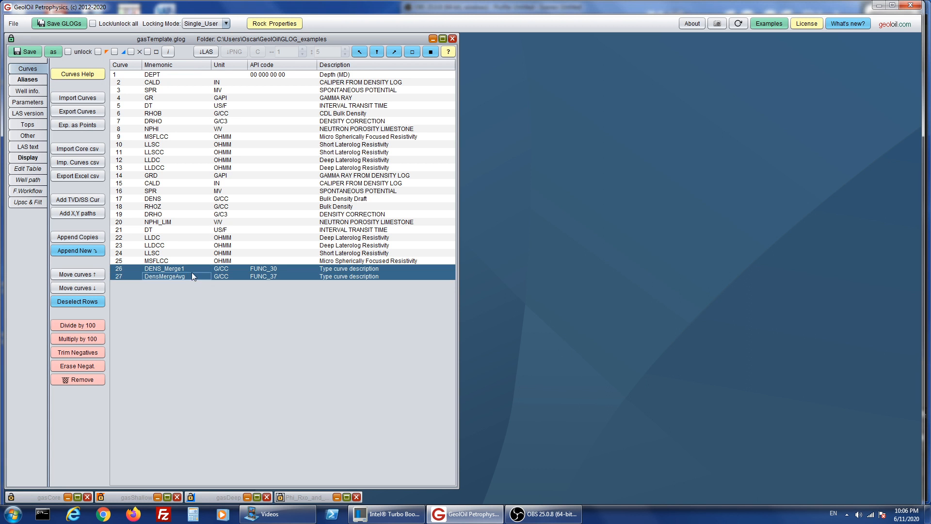
pyautogui.keyDown('ctrl'); pyautogui.click(153, 114); pyautogui.keyUp('ctrl')
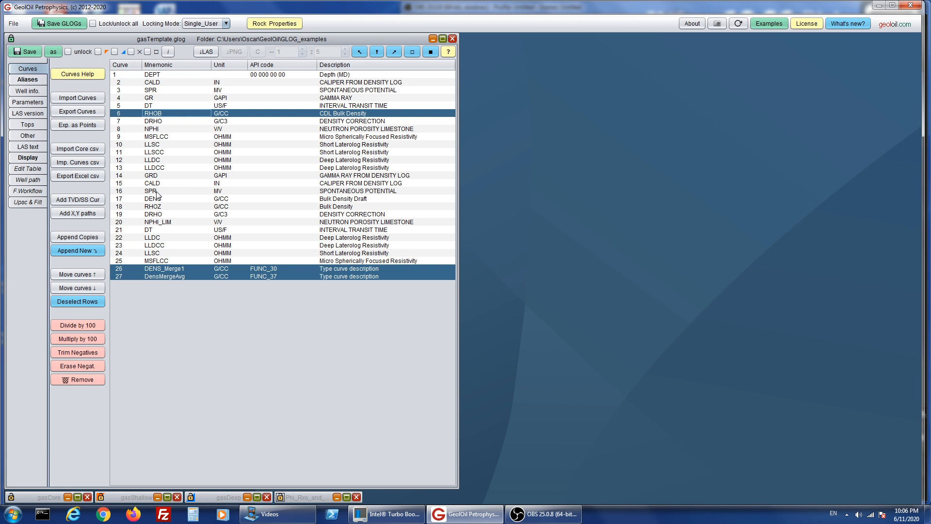
pyautogui.keyDown('ctrl'); pyautogui.click(138, 206); pyautogui.keyUp('ctrl')
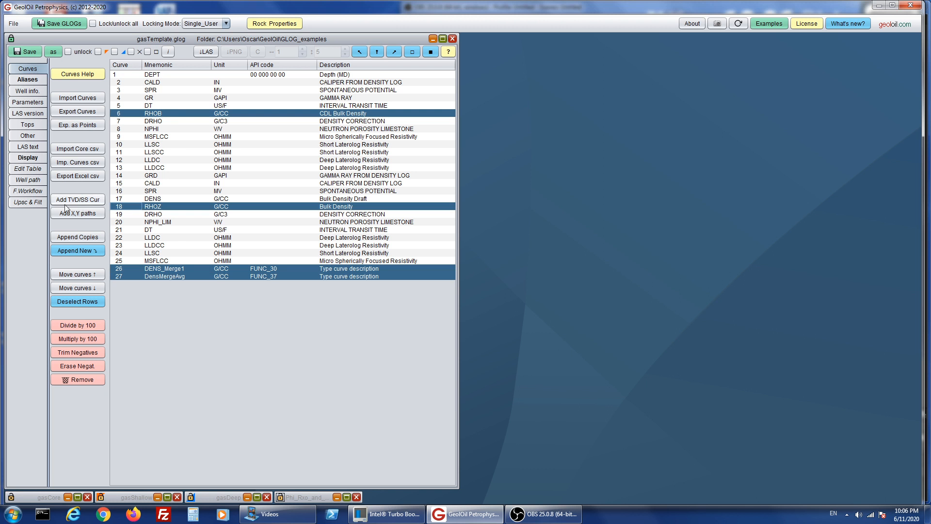
pyautogui.click(39, 170)
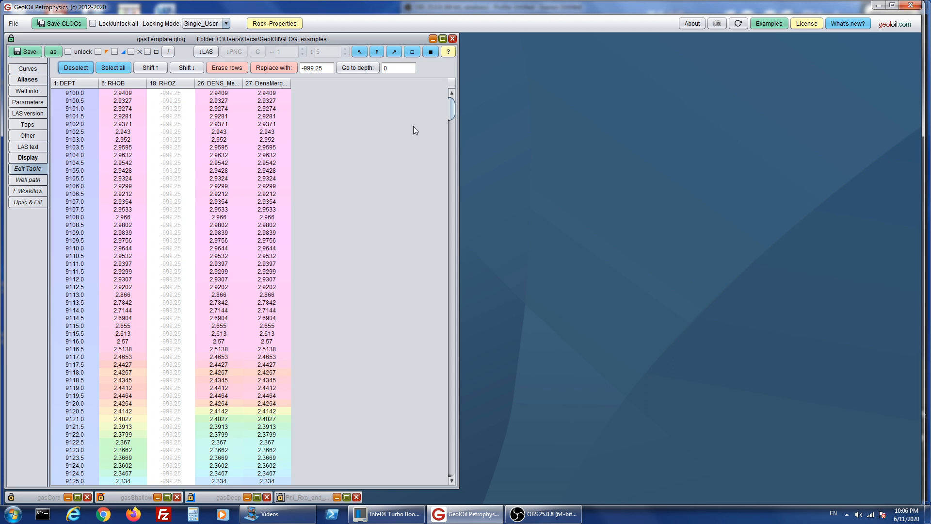
# Highlight the four density columns around depth 9250.0 to compare the weighted average with the priority merge, and clear the highlighting.
pyautogui.moveTo(451, 115); pyautogui.dragTo(458, 249)
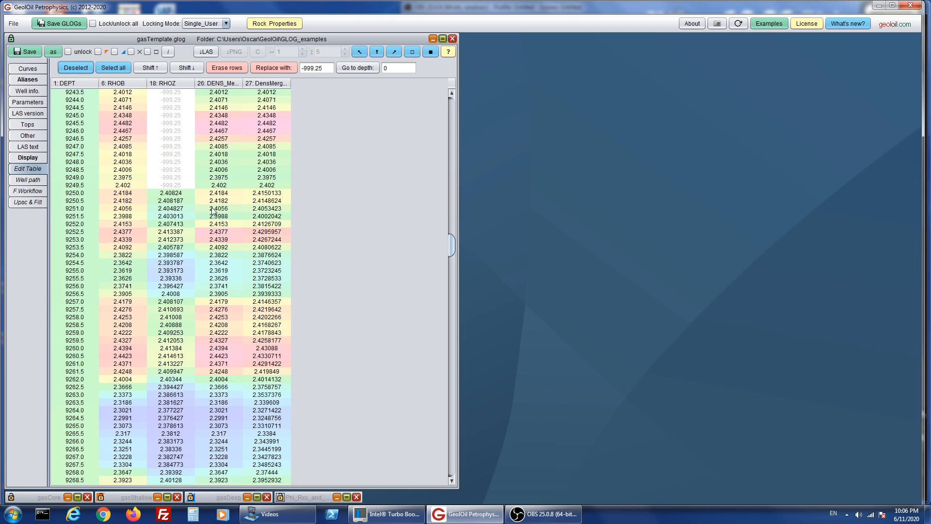
pyautogui.click(124, 194)
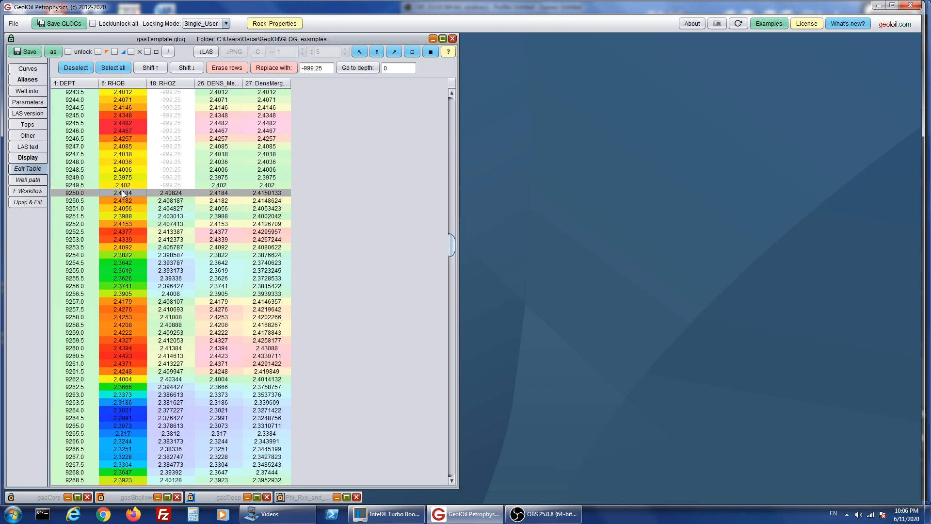
pyautogui.click(173, 193)
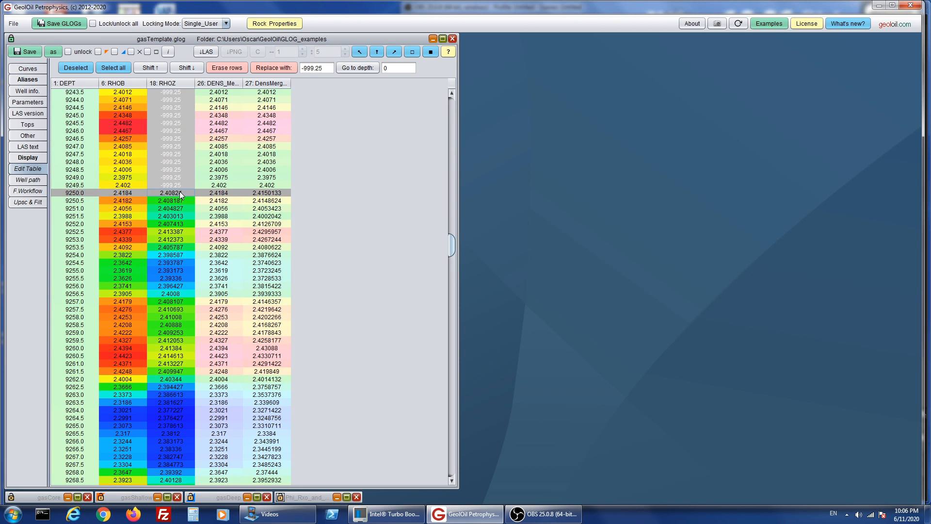
pyautogui.click(218, 194)
pyautogui.click(265, 193)
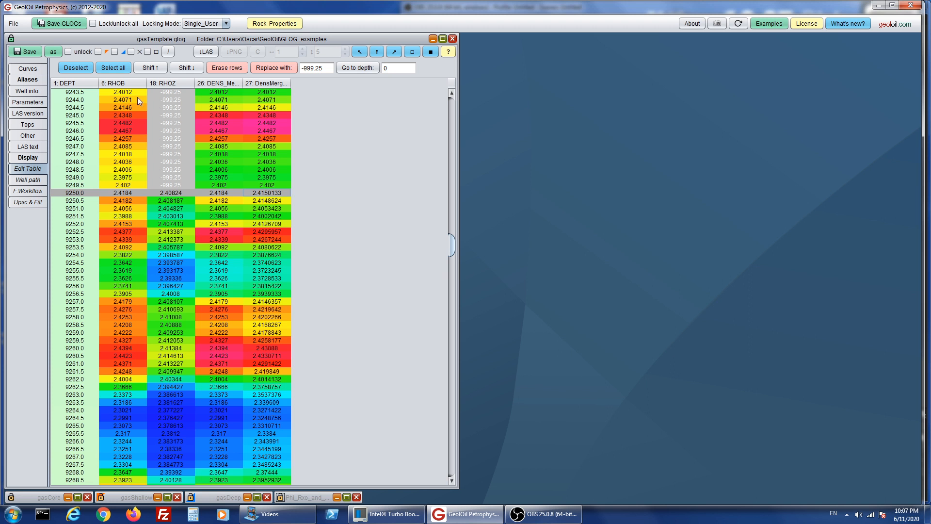
pyautogui.click(78, 68)
# Review the curve groups in gasTemplate's curve list: shallow curves 2 to 14, deep curves 15 to 25 and merged curves 26 to 27.
pyautogui.click(27, 68)
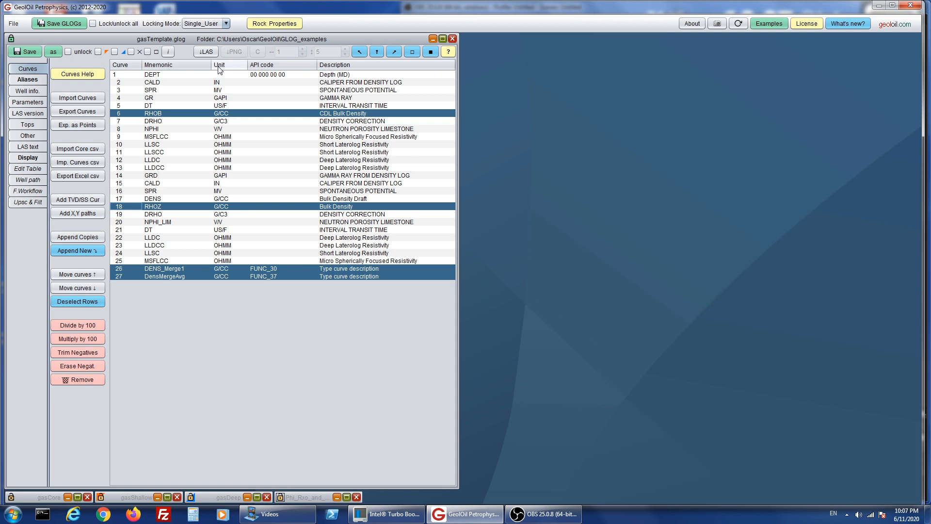
pyautogui.click(82, 301)
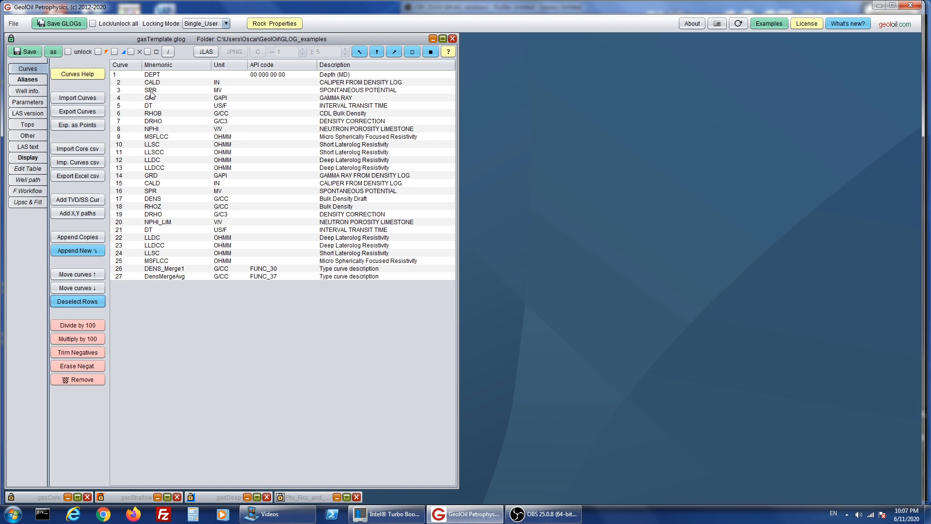
pyautogui.moveTo(173, 84); pyautogui.dragTo(174, 179)
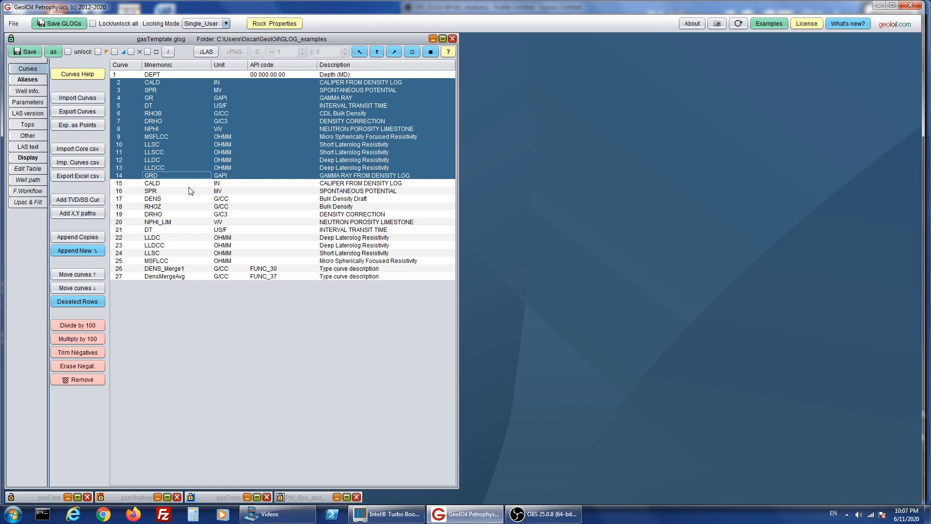
pyautogui.moveTo(183, 184); pyautogui.dragTo(184, 261)
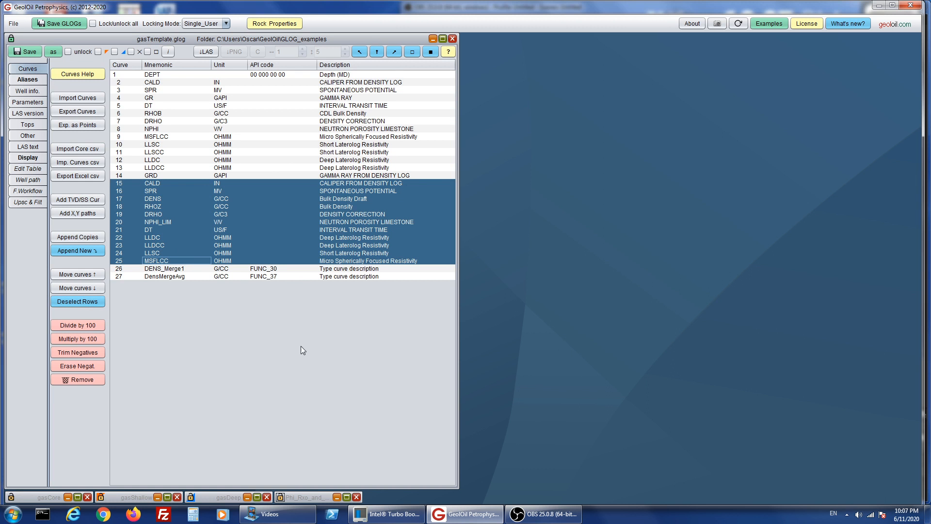
pyautogui.moveTo(197, 269); pyautogui.dragTo(196, 277)
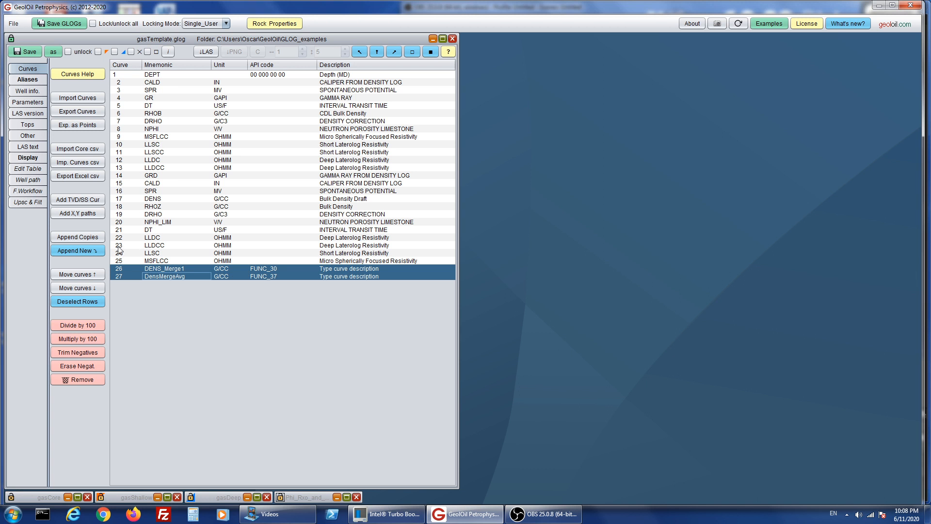
pyautogui.click(91, 301)
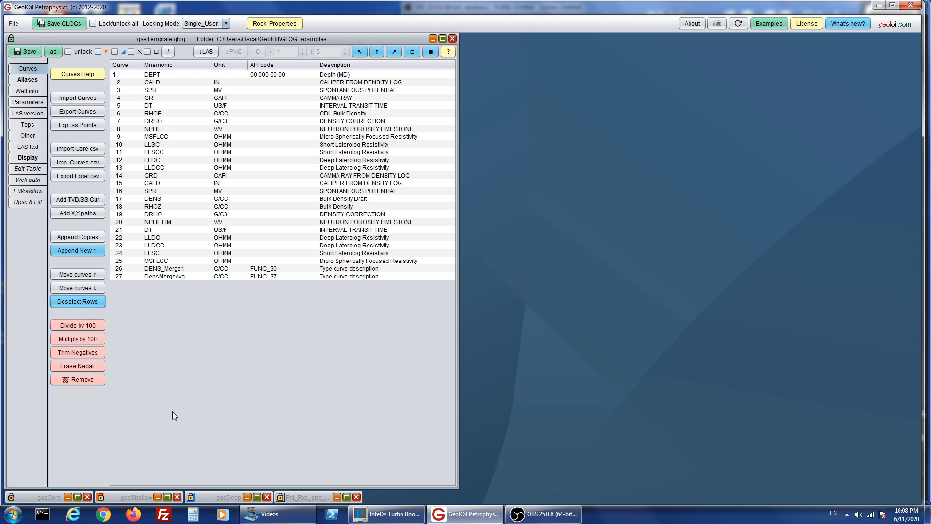
# Restore the minimised gasCore log, place it side by side with gasTemplate, and save gasTemplate.
pyautogui.click(69, 499)
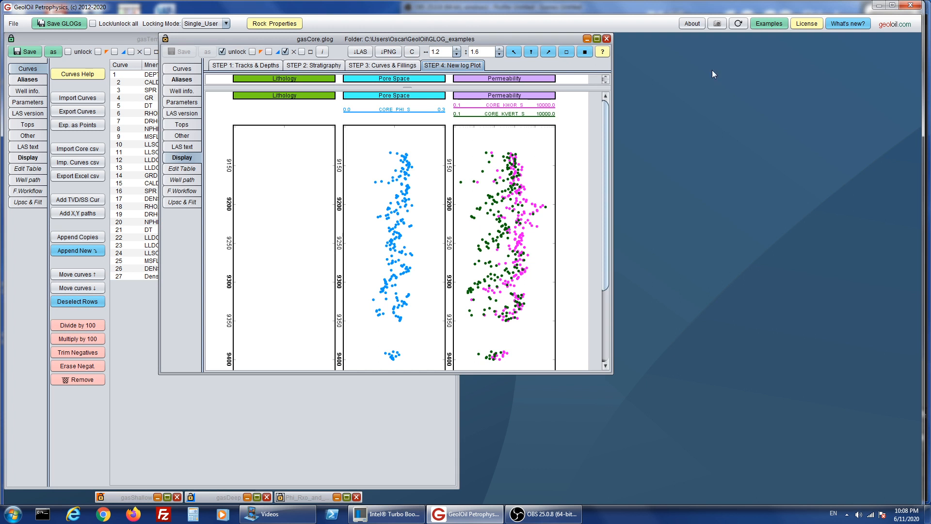
pyautogui.click(549, 54)
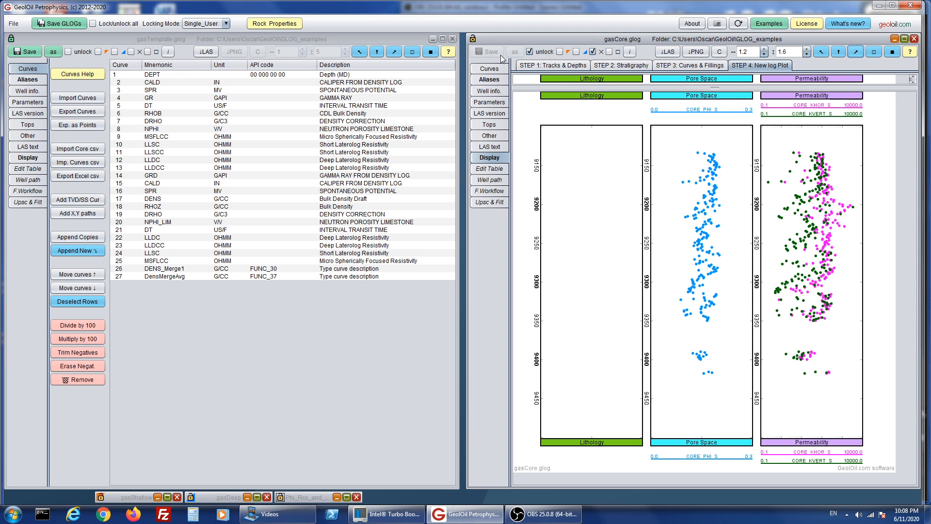
pyautogui.click(19, 52)
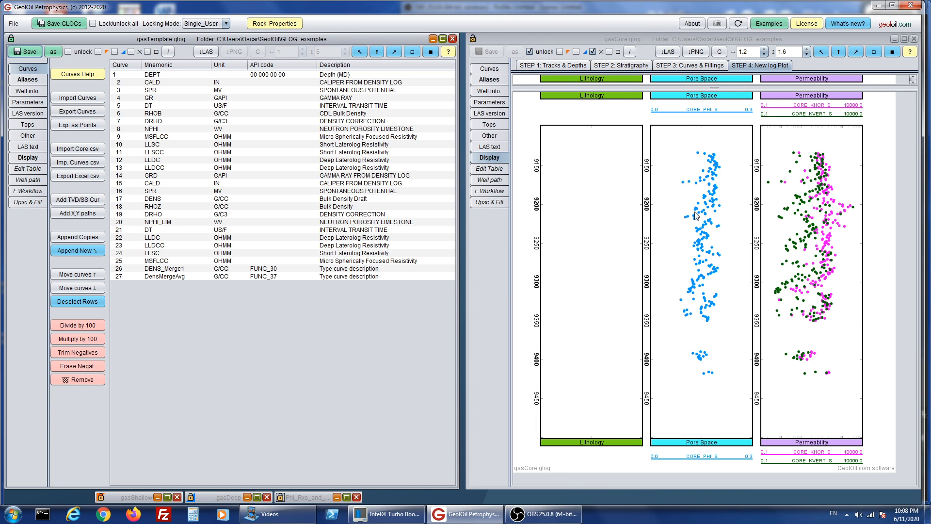
# In gasCore's curve list, review the calculated trend curves 12 to 15 and select core curves 2 to 11, CORE_PHI_ORIG through CORE_KVERT_S.
pyautogui.click(504, 72)
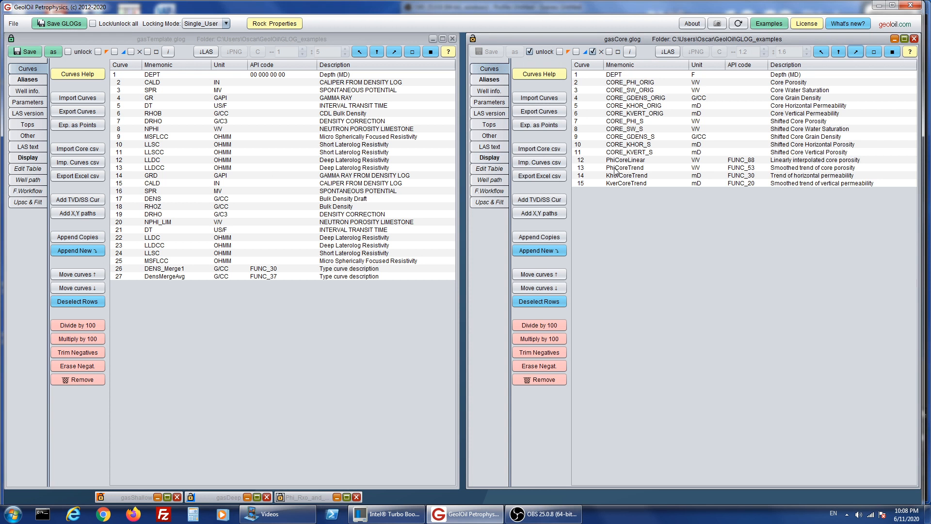
pyautogui.moveTo(625, 168)
pyautogui.mouseDown()
pyautogui.moveTo(623, 185)
pyautogui.moveTo(631, 183)
pyautogui.mouseUp()
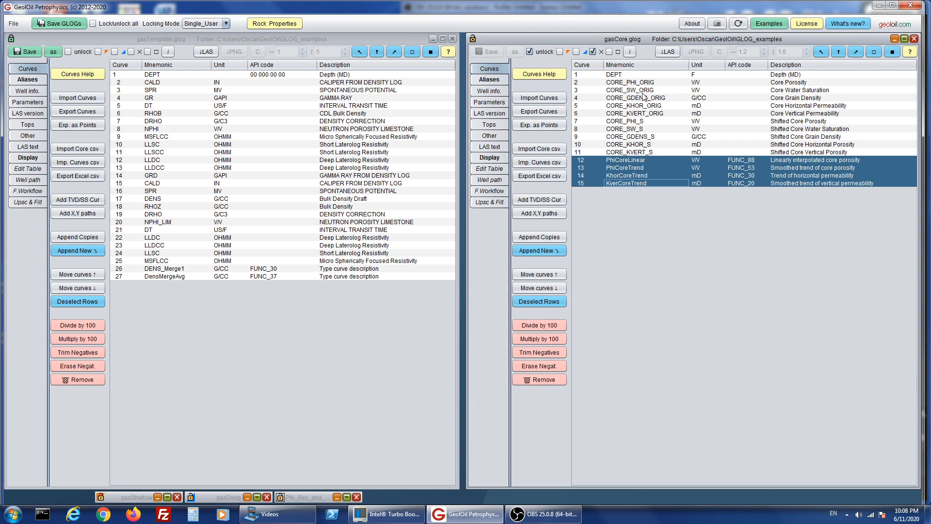
pyautogui.moveTo(647, 86); pyautogui.dragTo(654, 153)
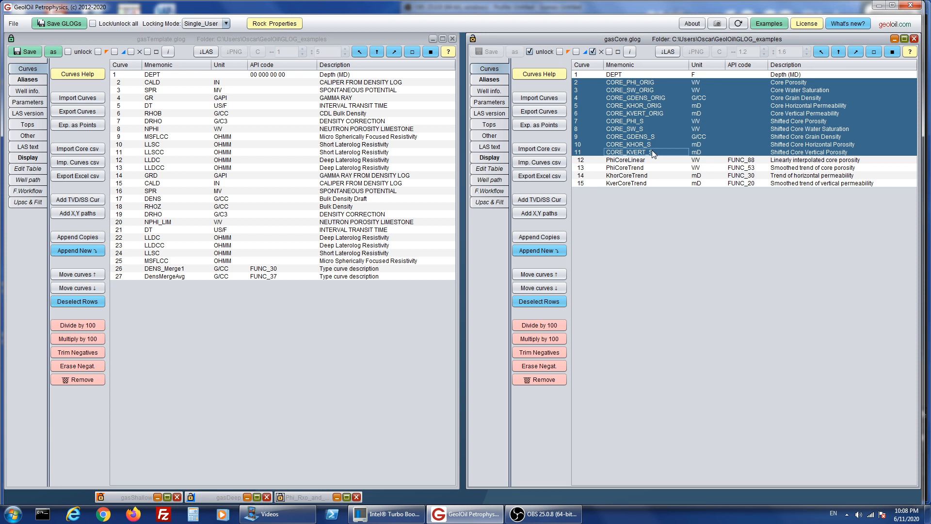
# Turn on curve numbers and grid lines in gasCore's display settings and redraw the log plot.
pyautogui.click(489, 157)
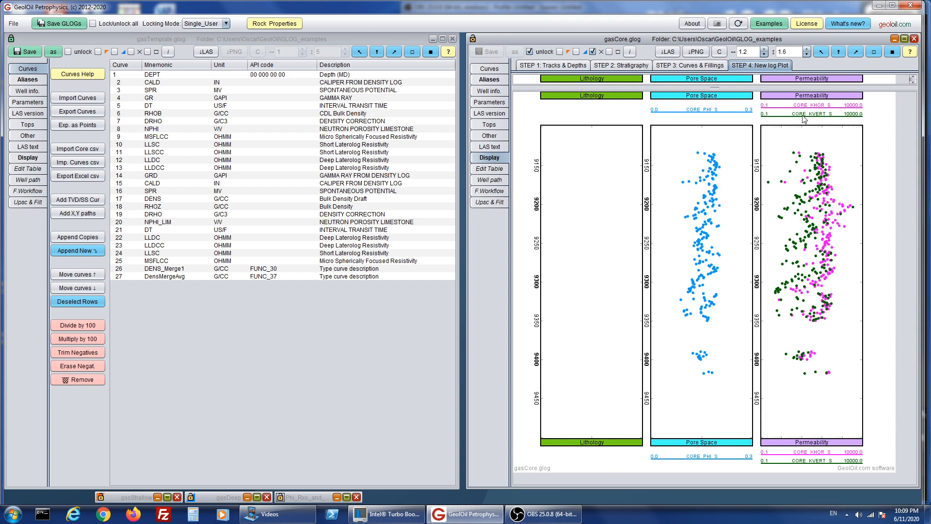
pyautogui.click(518, 67)
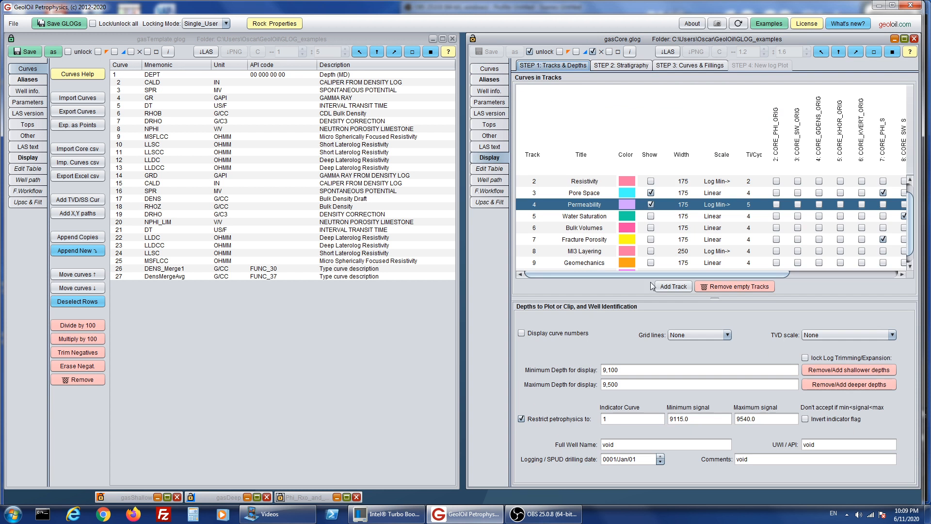
pyautogui.click(522, 333)
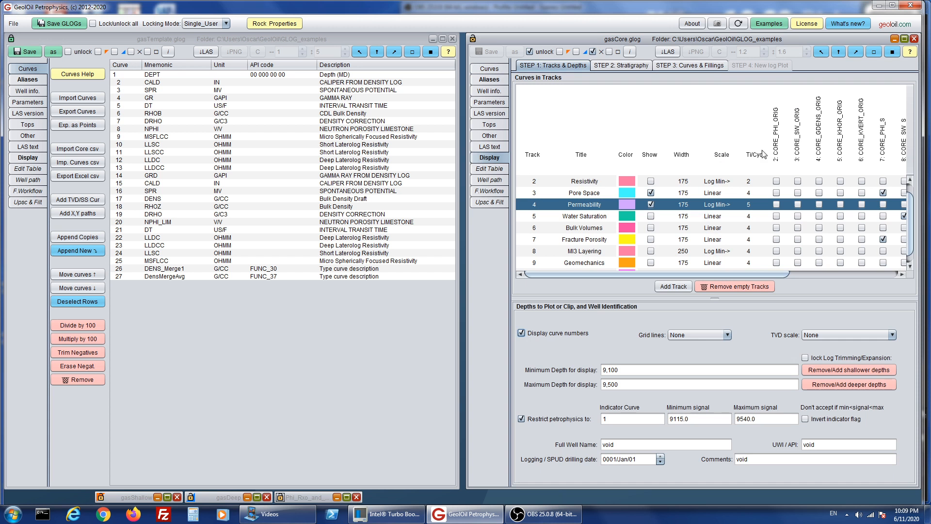
pyautogui.click(728, 335)
pyautogui.click(718, 354)
pyautogui.click(718, 65)
pyautogui.click(739, 68)
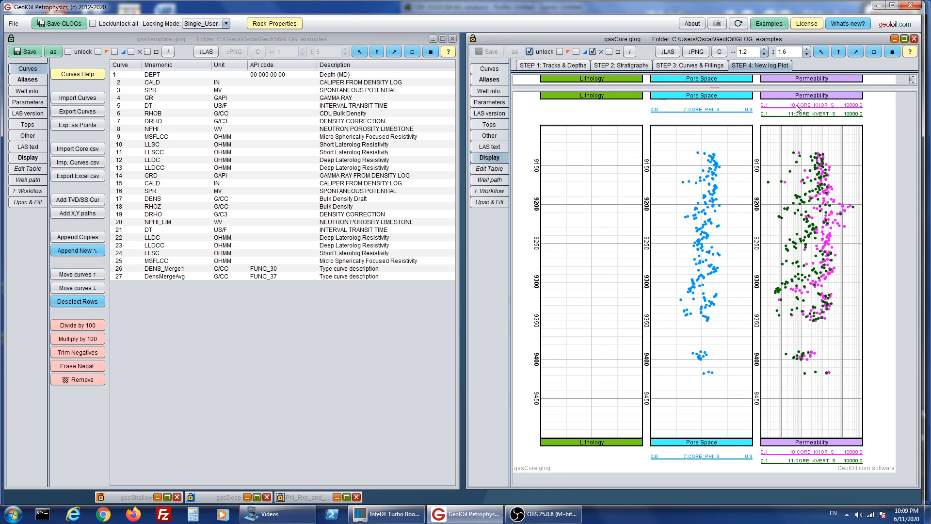
# Export the selected gasCore curves 2 to 11 as points to an ASCII curve file named coreData in GLOG_examples.
pyautogui.click(490, 68)
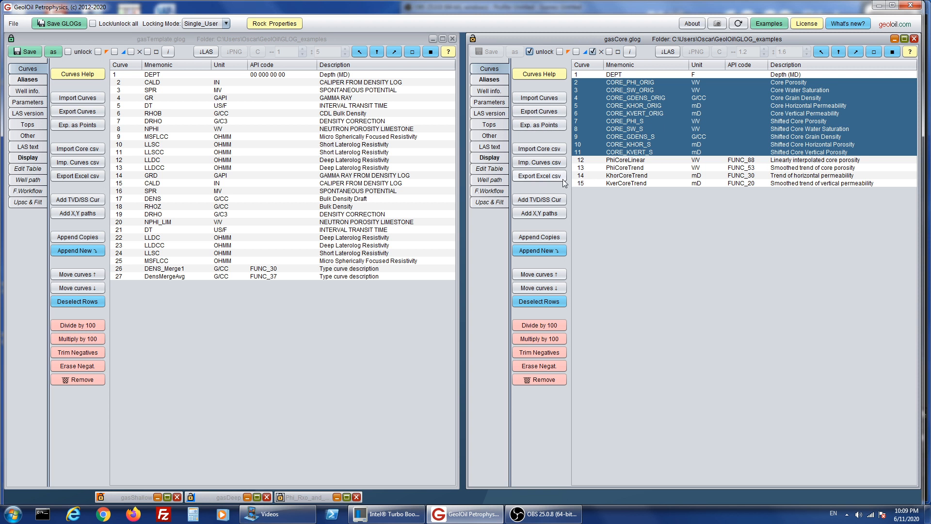
pyautogui.click(550, 127)
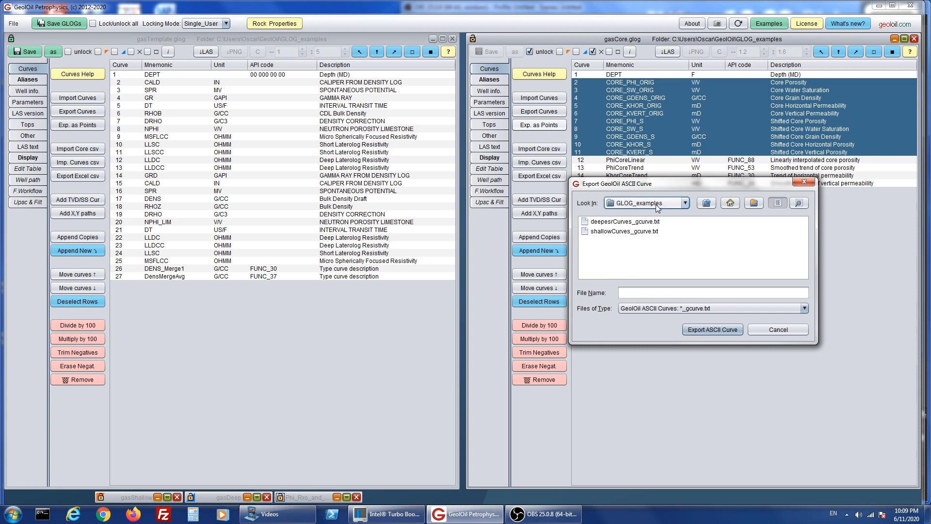
pyautogui.click(664, 296)
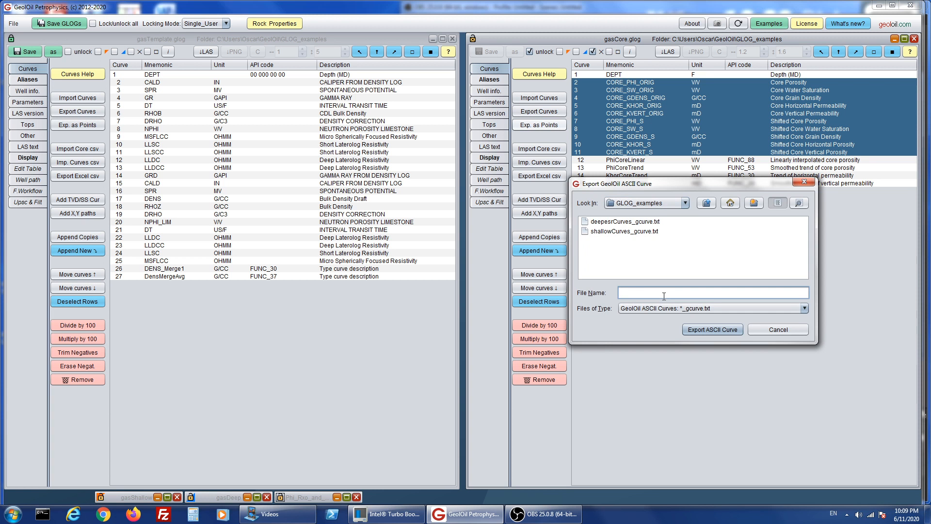
pyautogui.write('coreData')
pyautogui.click(704, 333)
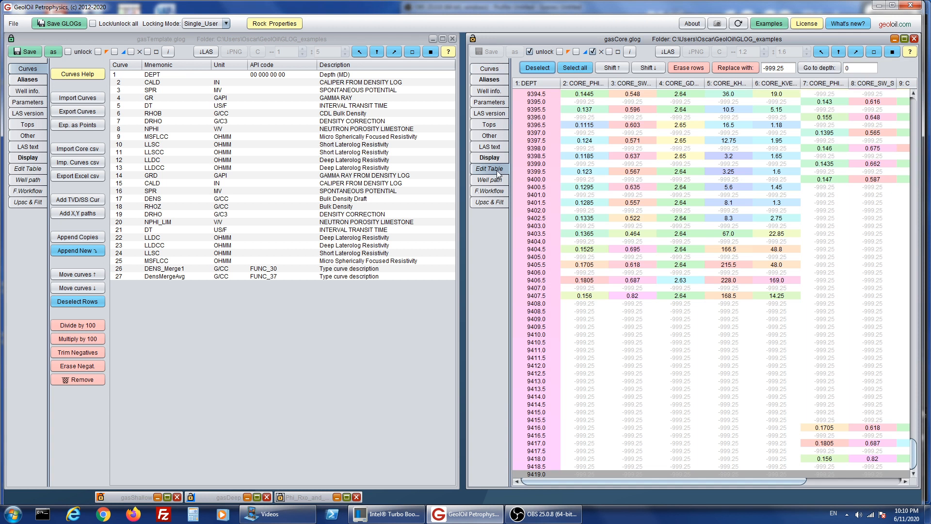
# Inspect the core curves' values in gasCore's edit table, return to the curve list and clear the selection.
pyautogui.click(497, 170)
pyautogui.click(505, 71)
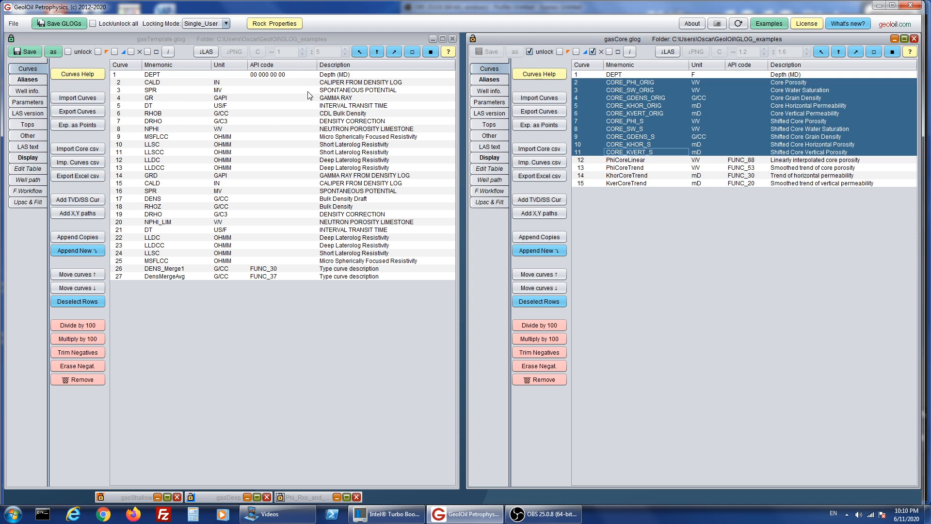
pyautogui.click(558, 304)
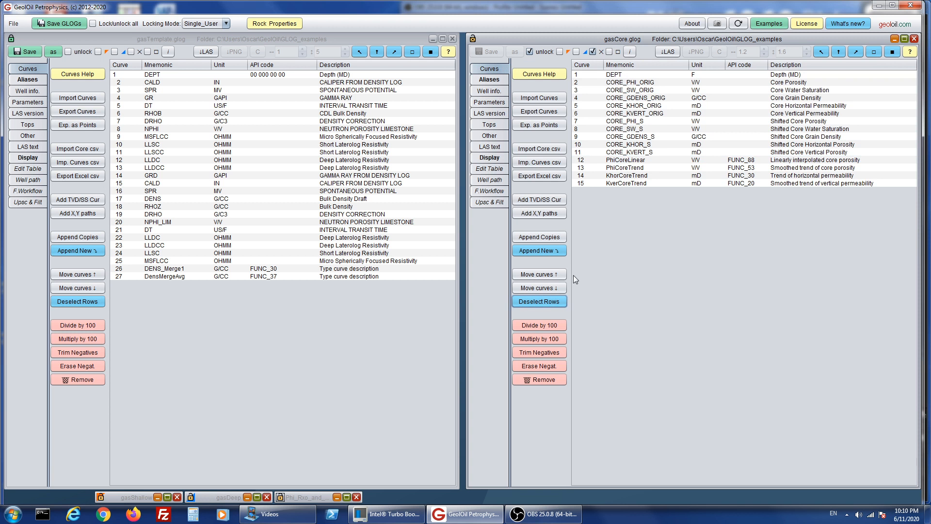
# Import the core curves from coreData_gcurve.txt in GLOG_examples into gasTemplate.
pyautogui.click(420, 47)
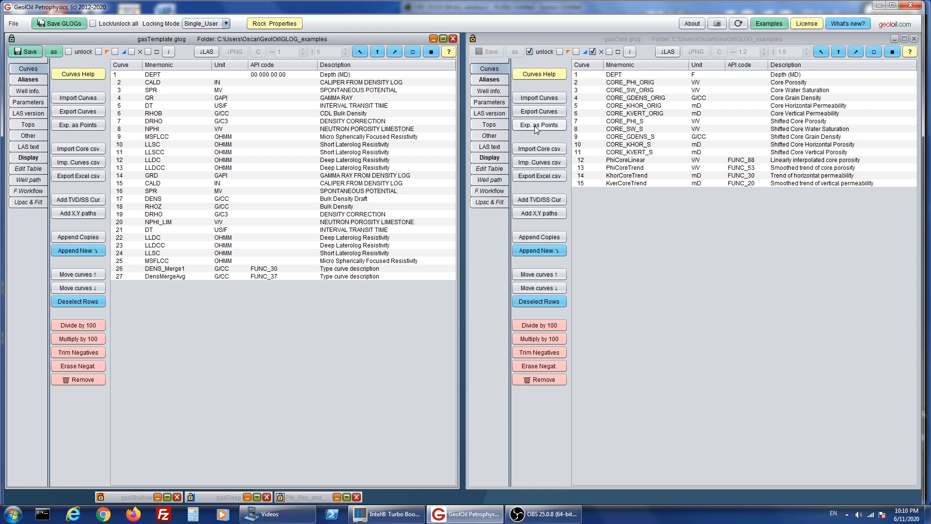
pyautogui.click(72, 99)
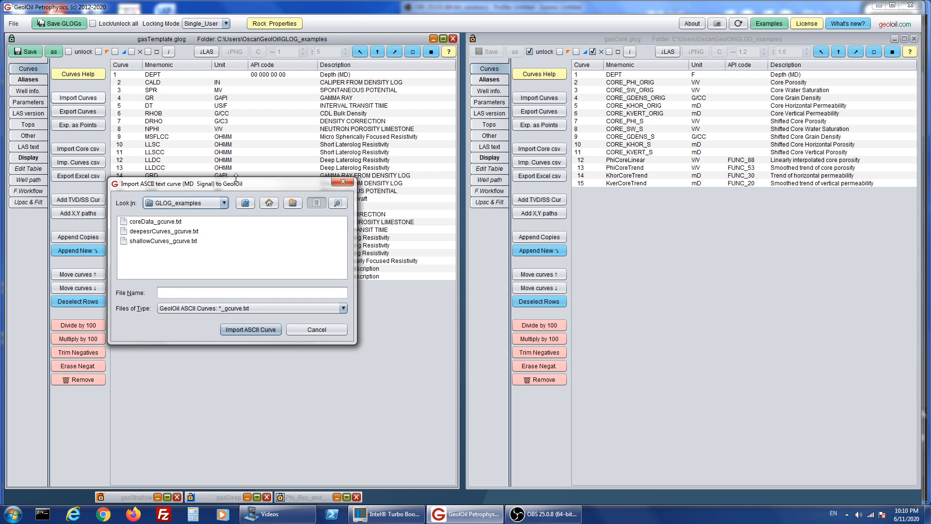
pyautogui.click(165, 222)
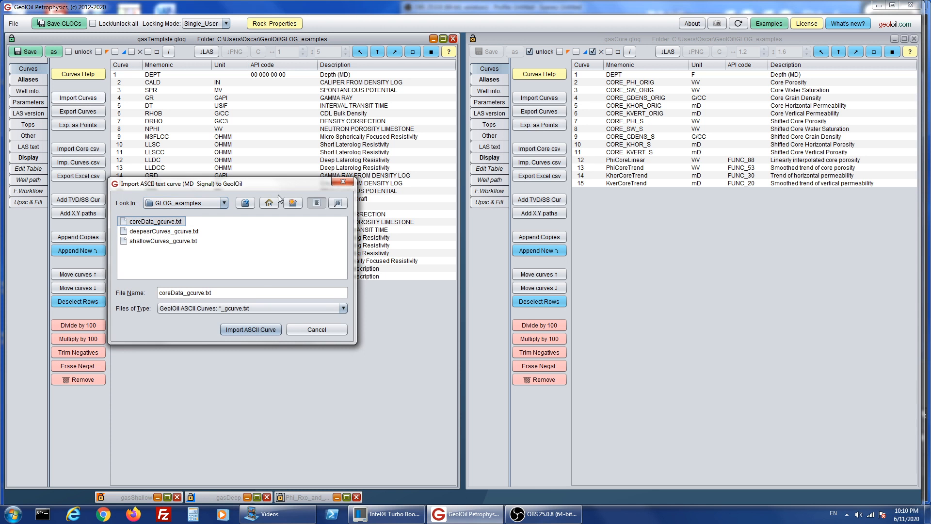
pyautogui.click(267, 329)
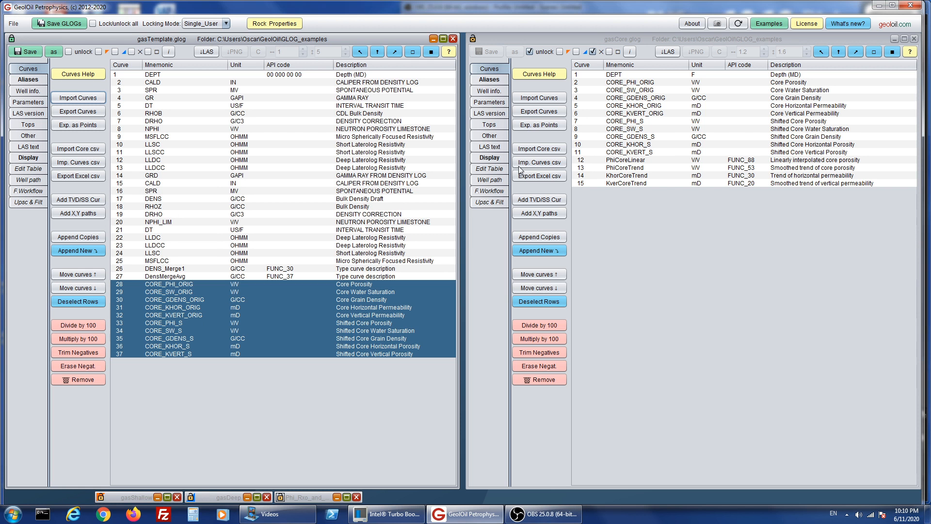
# Compare the core values in the gasTemplate and gasCore edit tables around depth 9126.5, then return both files to their curve lists.
pyautogui.click(496, 169)
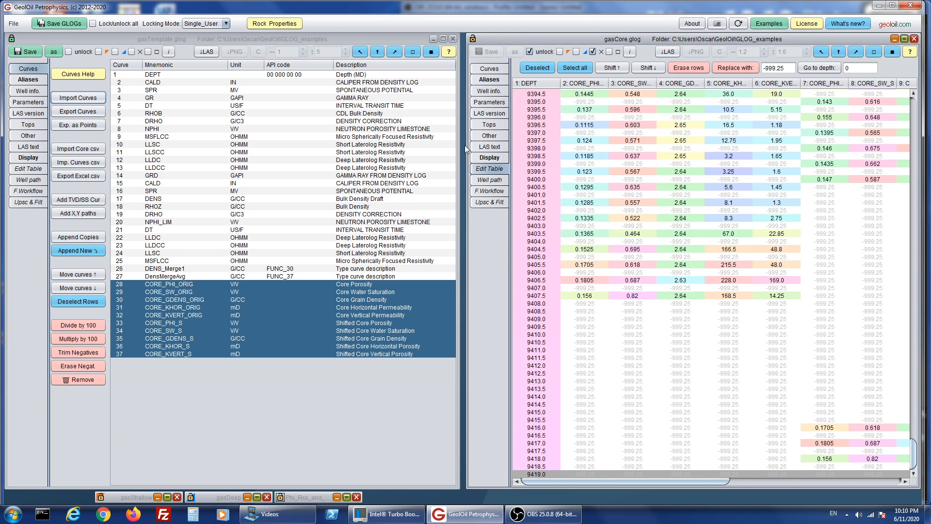
pyautogui.click(30, 168)
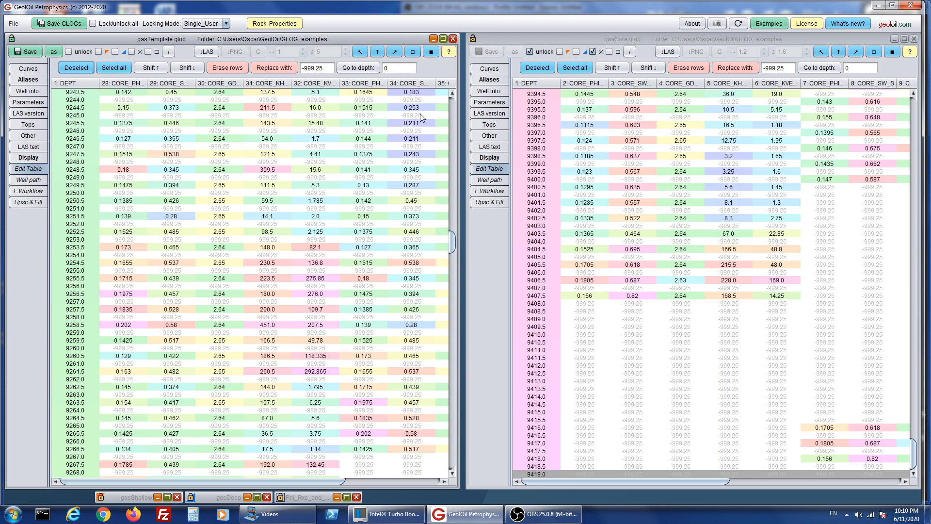
pyautogui.click(453, 102)
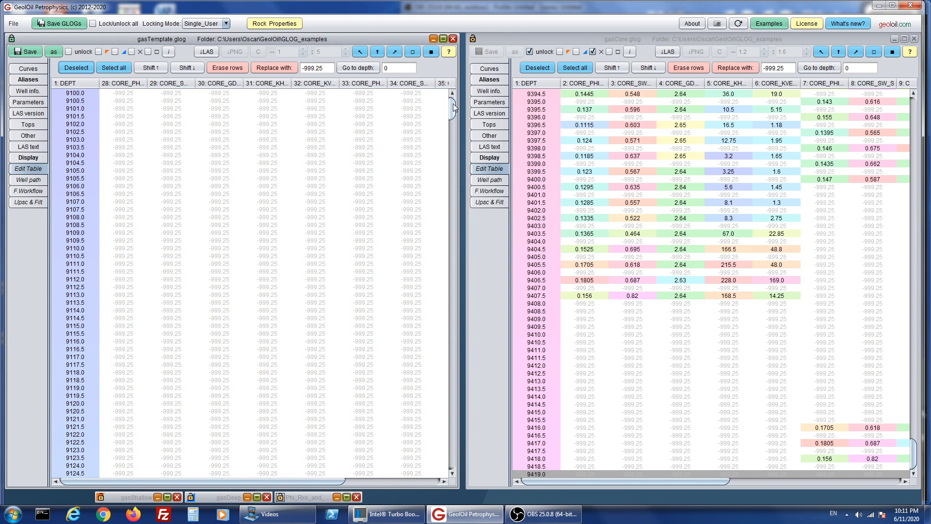
pyautogui.scroll(-15, 407, 156)
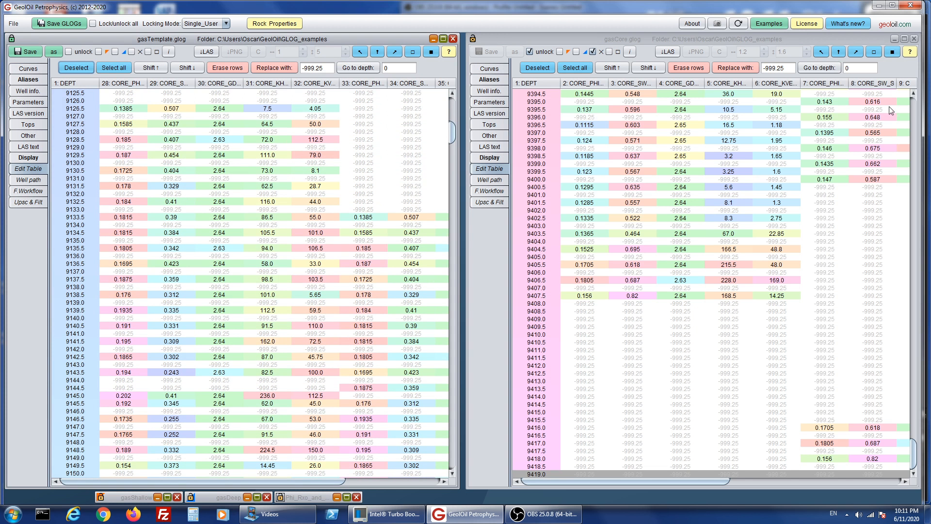
pyautogui.click(915, 106)
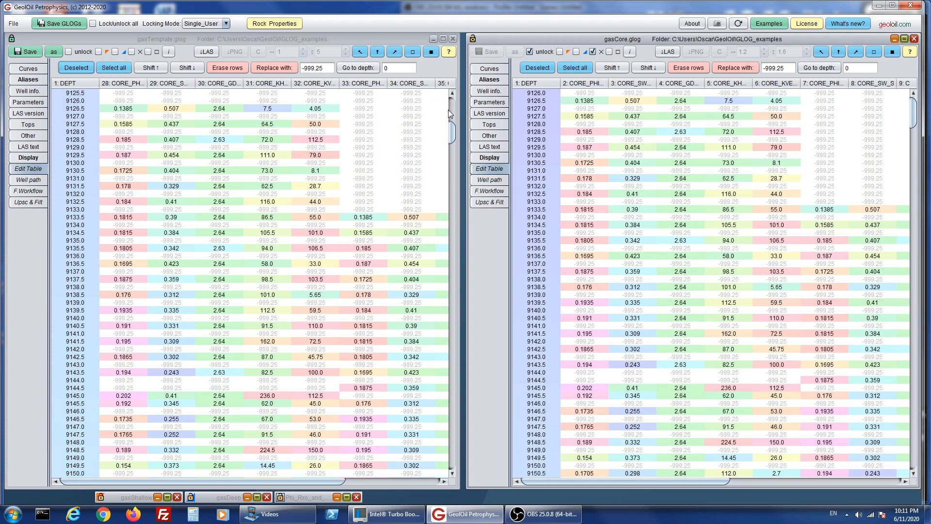
pyautogui.click(452, 474)
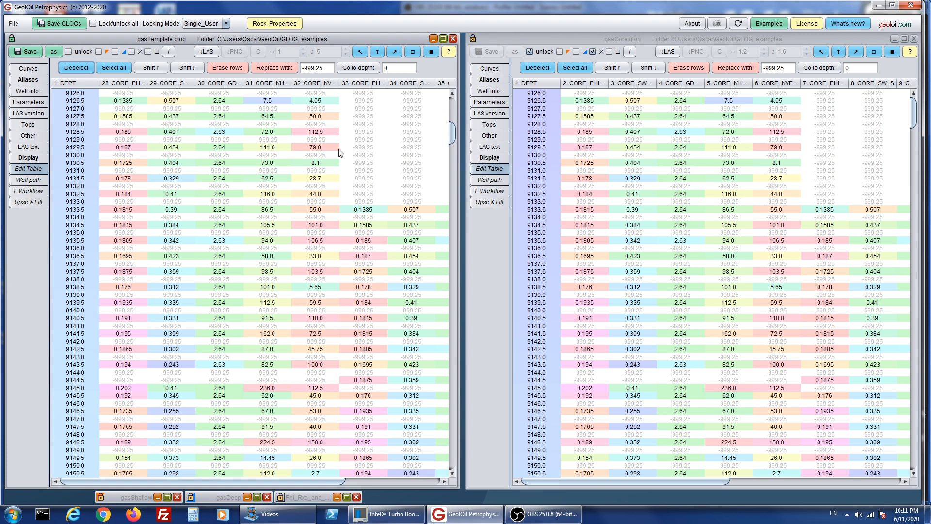
pyautogui.click(77, 103)
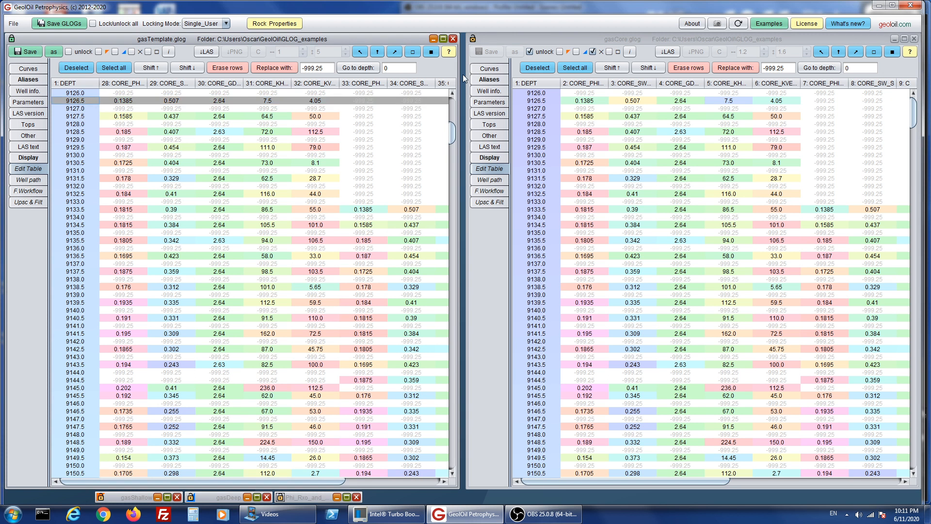
pyautogui.click(537, 109)
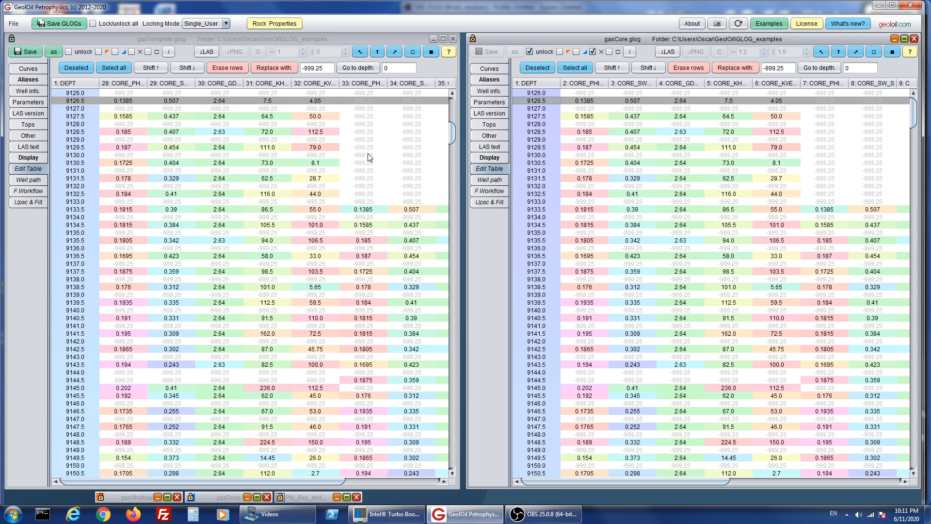
pyautogui.click(69, 70)
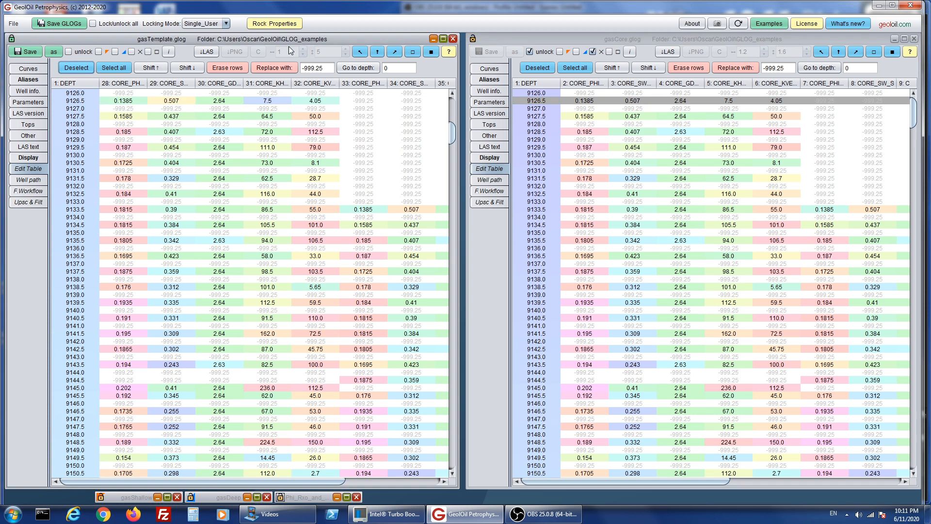
pyautogui.click(537, 71)
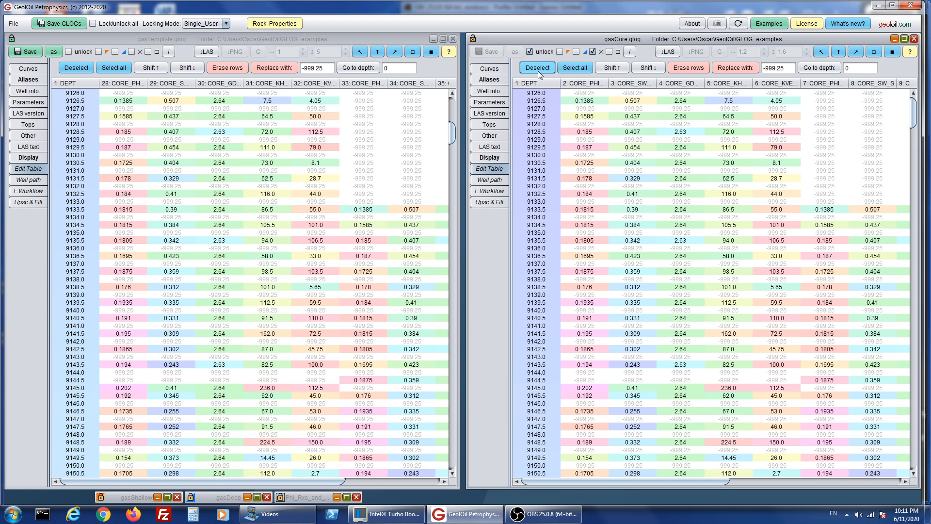
pyautogui.click(37, 69)
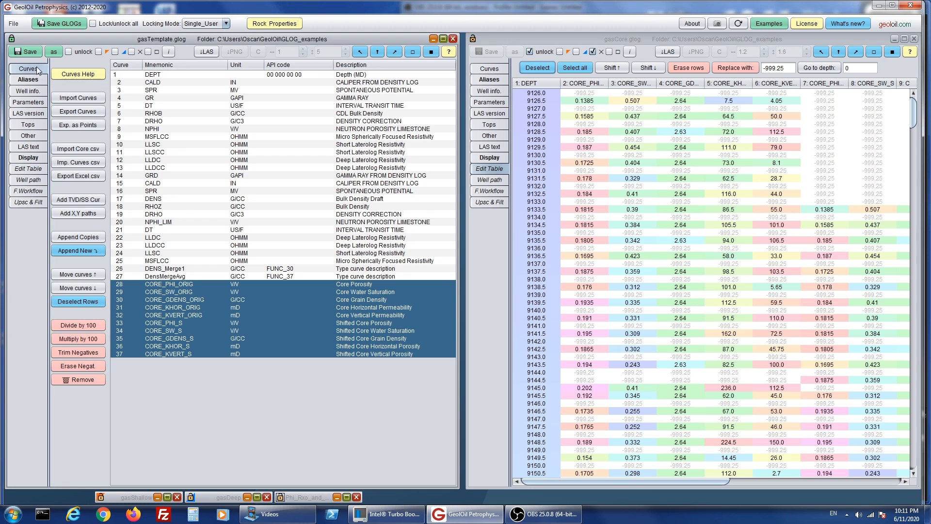
pyautogui.click(490, 69)
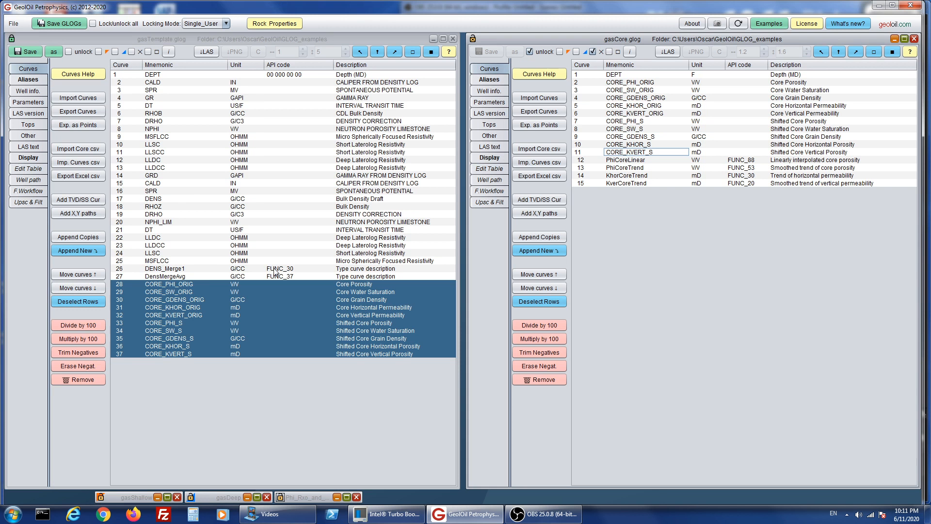
# Move the DENS_Merge1 and DensMergeAvg curves below all the imported core curves, to the end of gasTemplate's curve list.
pyautogui.moveTo(274, 268); pyautogui.dragTo(276, 275)
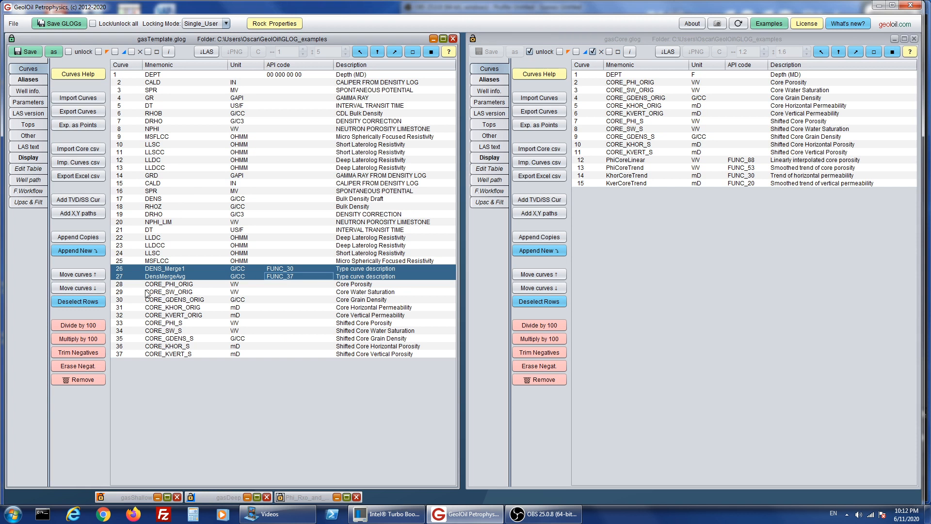
pyautogui.moveTo(250, 270); pyautogui.dragTo(251, 317)
pyautogui.moveTo(278, 268); pyautogui.dragTo(278, 276)
pyautogui.click(76, 288)
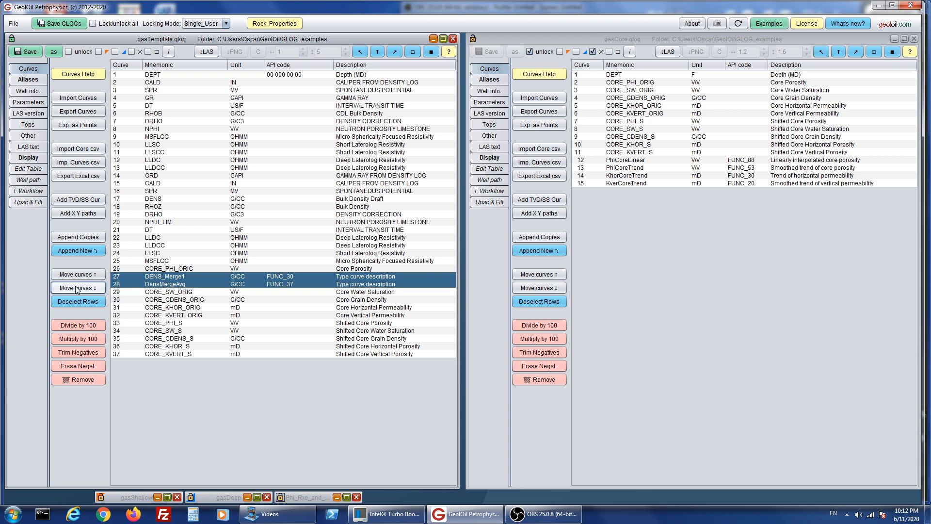
pyautogui.click(76, 288)
pyautogui.click(76, 288)
pyautogui.click(76, 289)
pyautogui.click(76, 289)
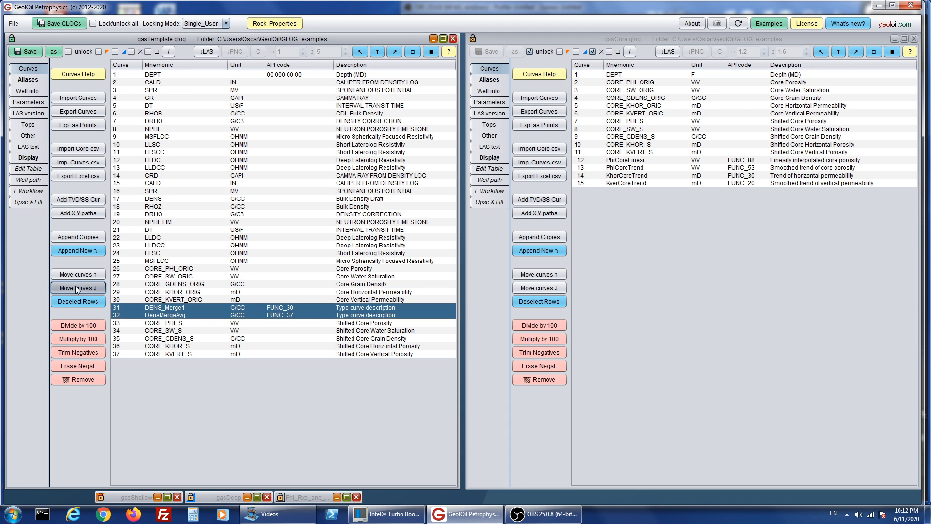
pyautogui.click(76, 289)
pyautogui.click(77, 289)
pyautogui.click(76, 289)
pyautogui.click(76, 289)
pyautogui.click(76, 288)
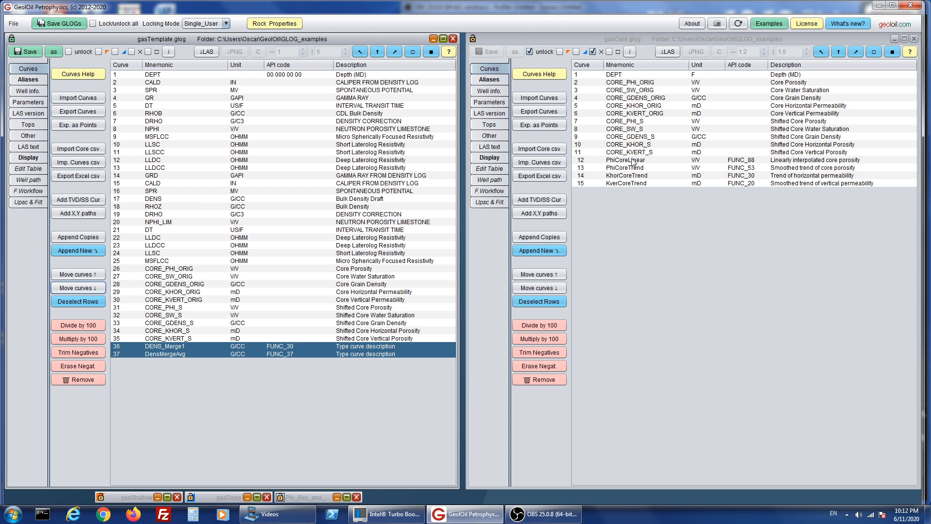
# In gasCore's display settings, add curve 13 PhiCoreTrend to the Pore Space track.
pyautogui.moveTo(632, 160); pyautogui.dragTo(636, 182)
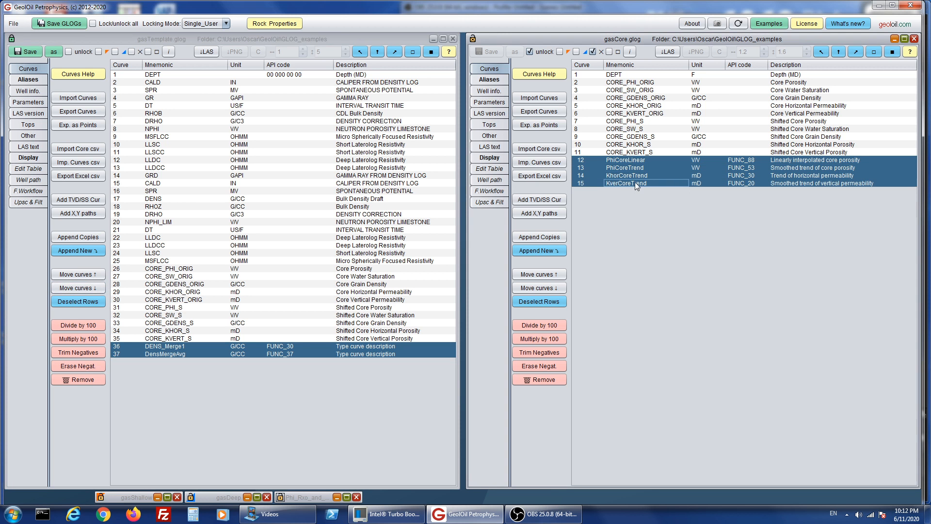
pyautogui.click(505, 159)
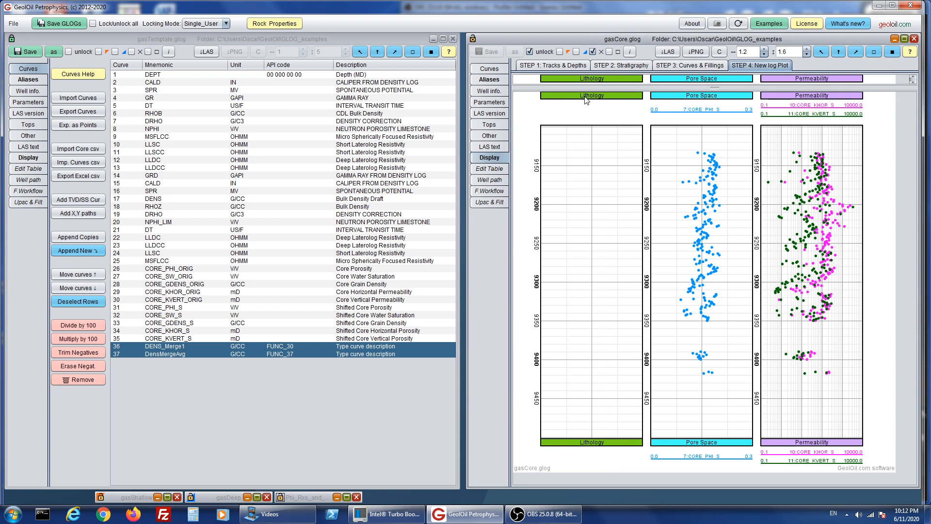
pyautogui.click(553, 65)
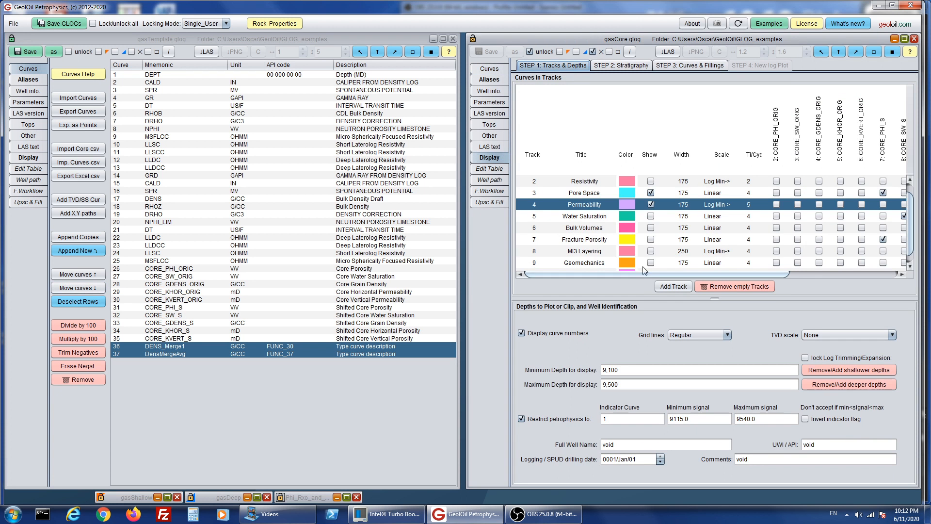
pyautogui.moveTo(647, 273); pyautogui.dragTo(776, 289)
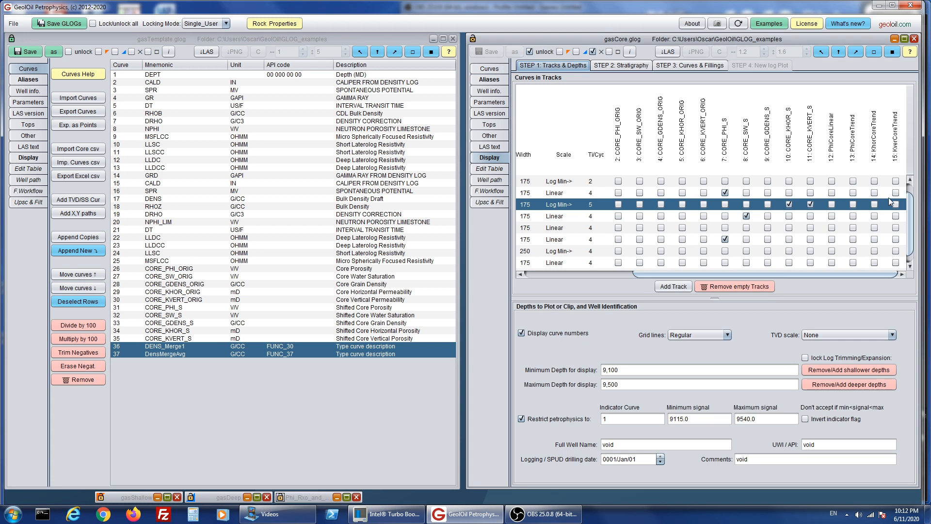
pyautogui.moveTo(791, 273); pyautogui.dragTo(561, 272)
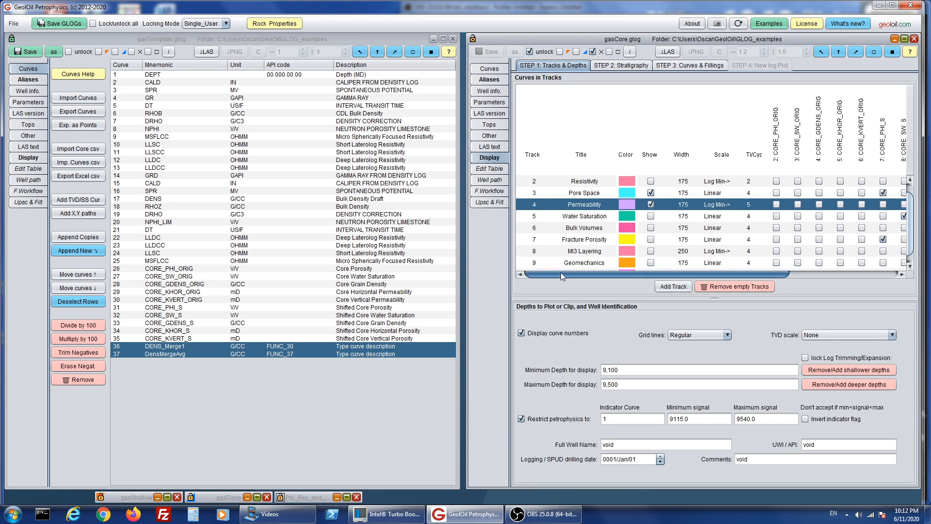
pyautogui.click(529, 185)
pyautogui.click(530, 193)
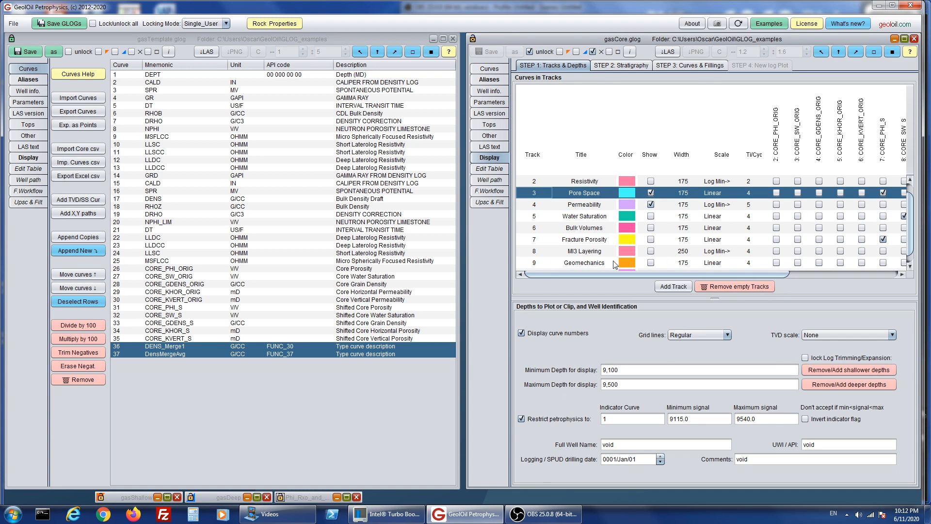
pyautogui.moveTo(680, 272); pyautogui.dragTo(866, 273)
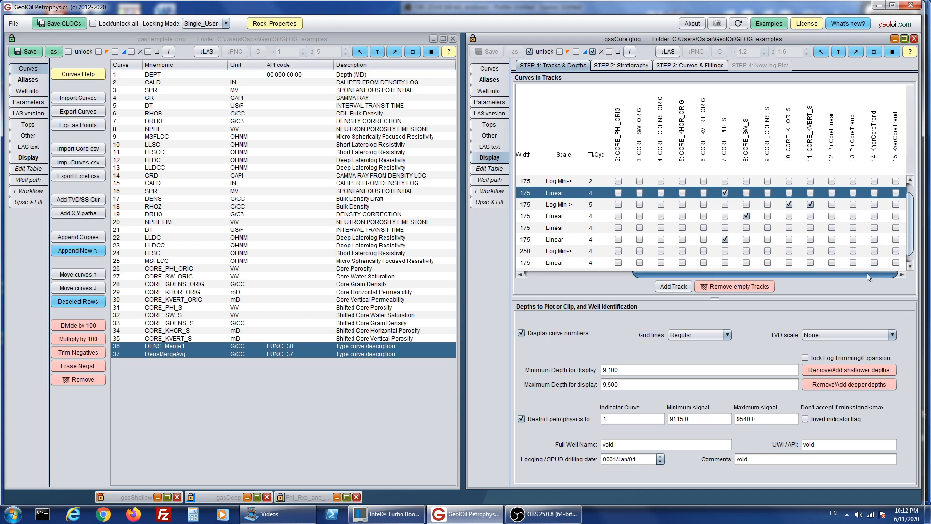
pyautogui.click(853, 193)
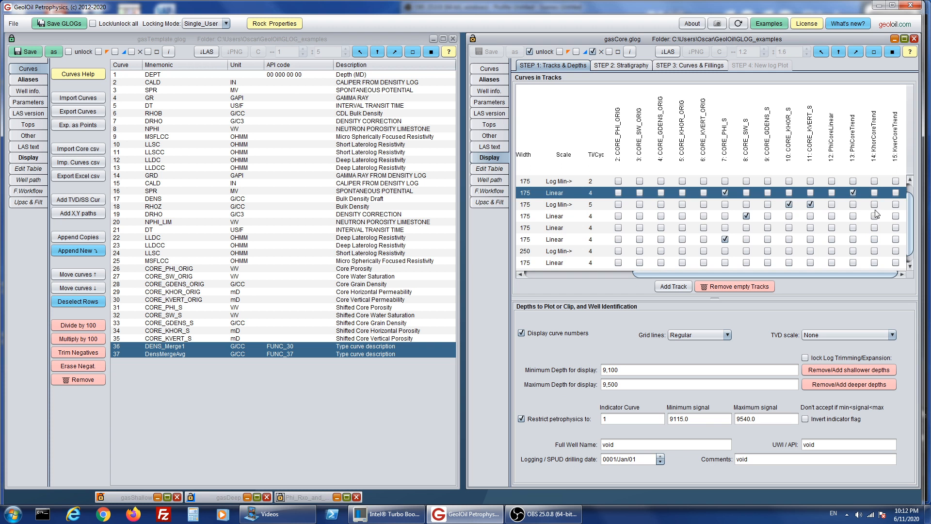
# Add curves 14 KhorCoreTrend and 15 KverCoreTrend to gasCore's Permeability track and redraw the log plot.
pyautogui.click(875, 204)
pyautogui.click(896, 204)
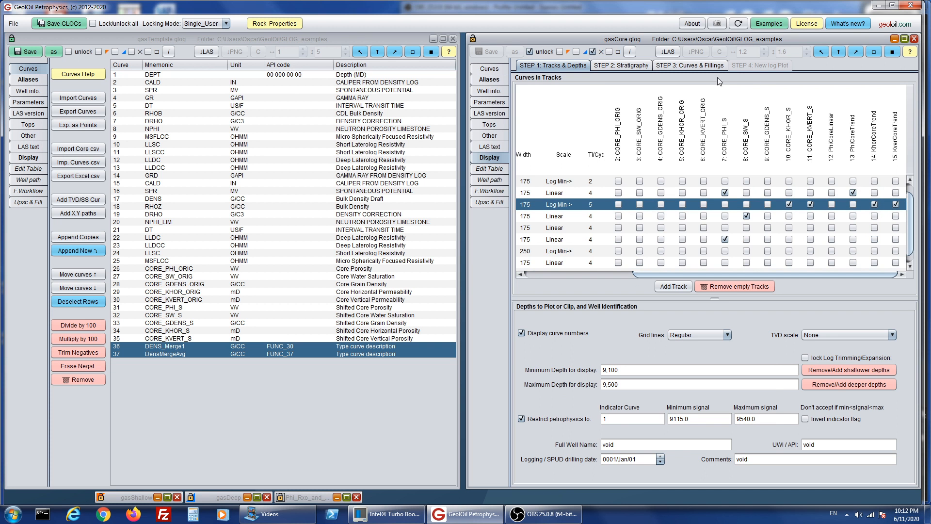
pyautogui.click(725, 66)
pyautogui.click(743, 67)
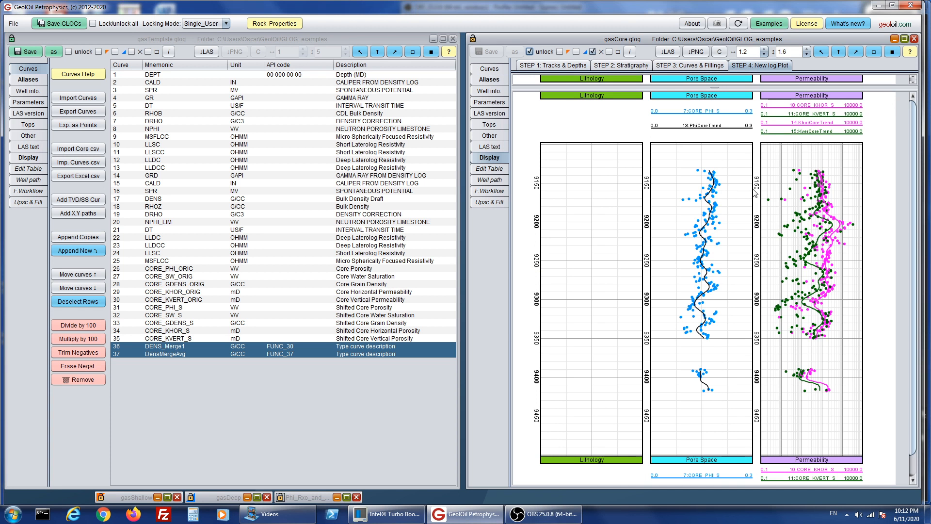
# Export gasCore's curves 12 to 15, PhiCoreLinear through KverCoreTrend, to an ASCII curve file named trends.
pyautogui.click(501, 71)
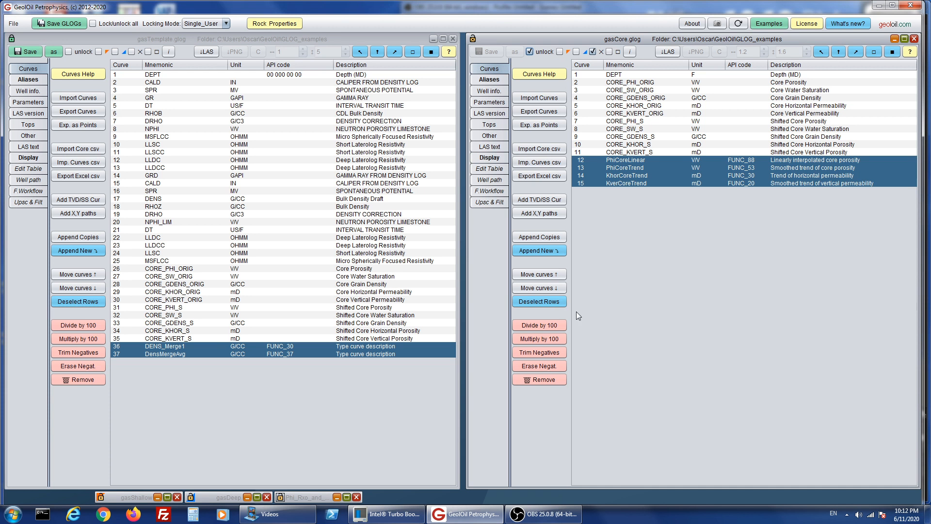
pyautogui.click(561, 303)
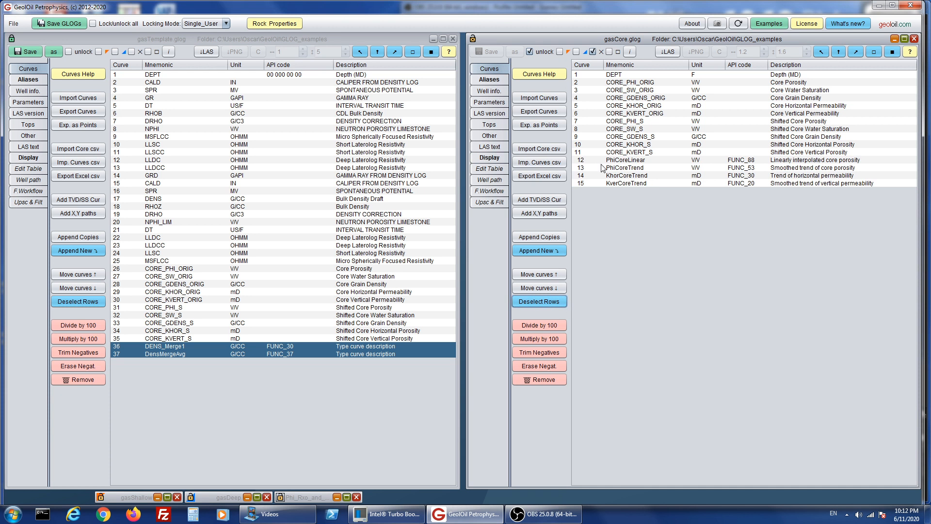
pyautogui.moveTo(588, 160); pyautogui.dragTo(588, 183)
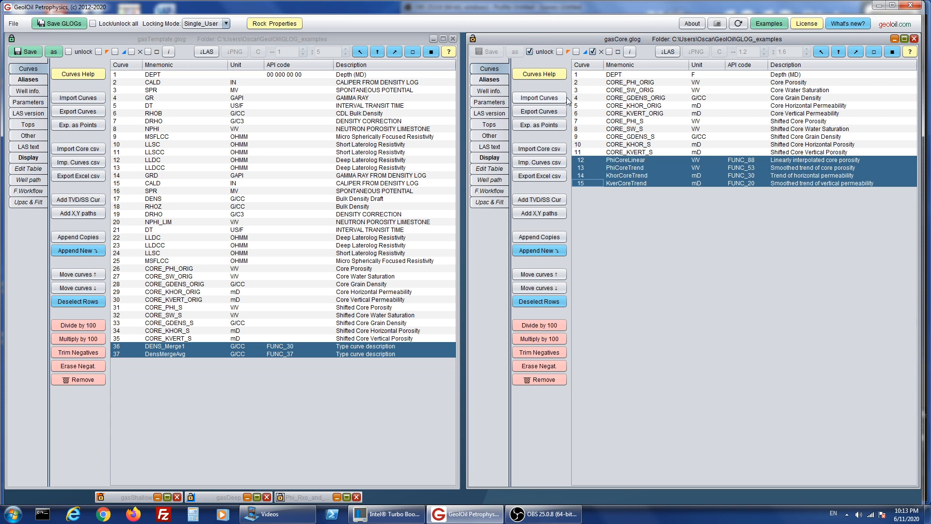
pyautogui.click(551, 112)
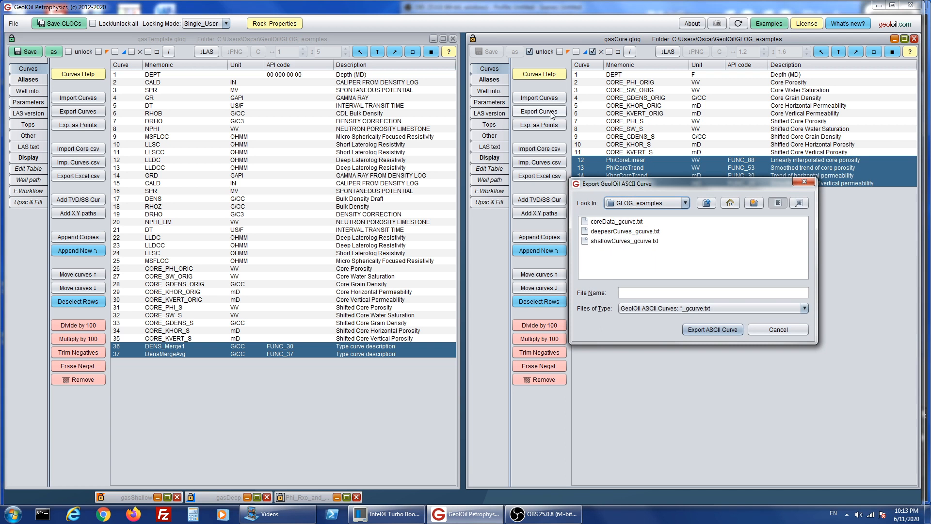
pyautogui.click(671, 294)
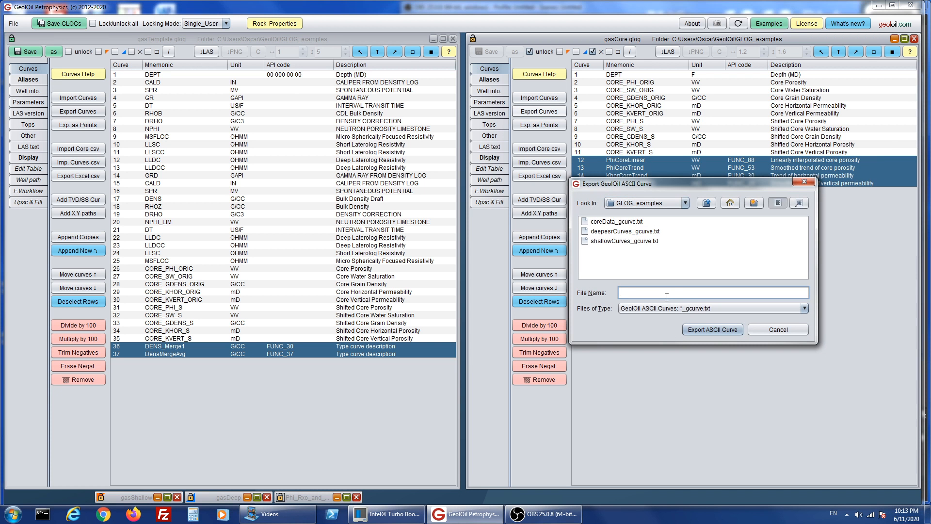
pyautogui.write('tred')
pyautogui.press('BackSpace')
pyautogui.write('nds')
pyautogui.click(697, 331)
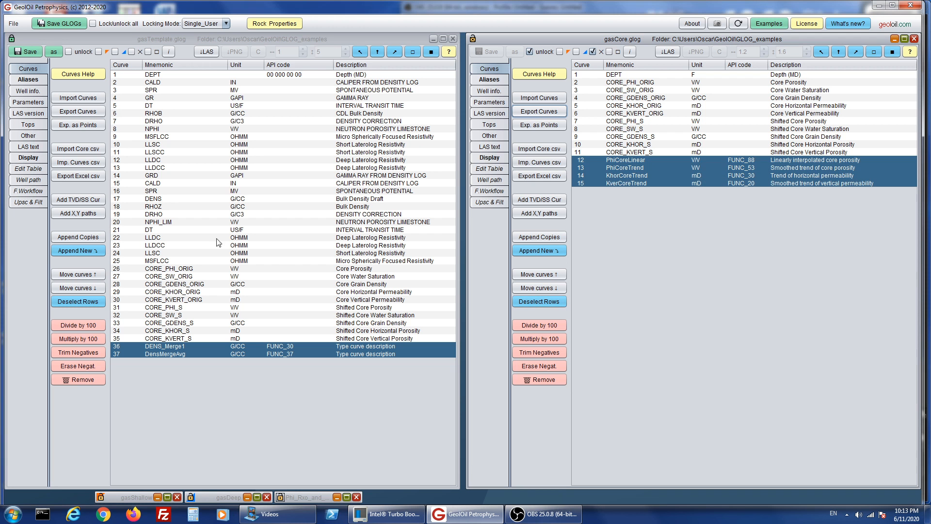
# Import the curves from trends_gcurve.txt into gasTemplate.
pyautogui.click(87, 99)
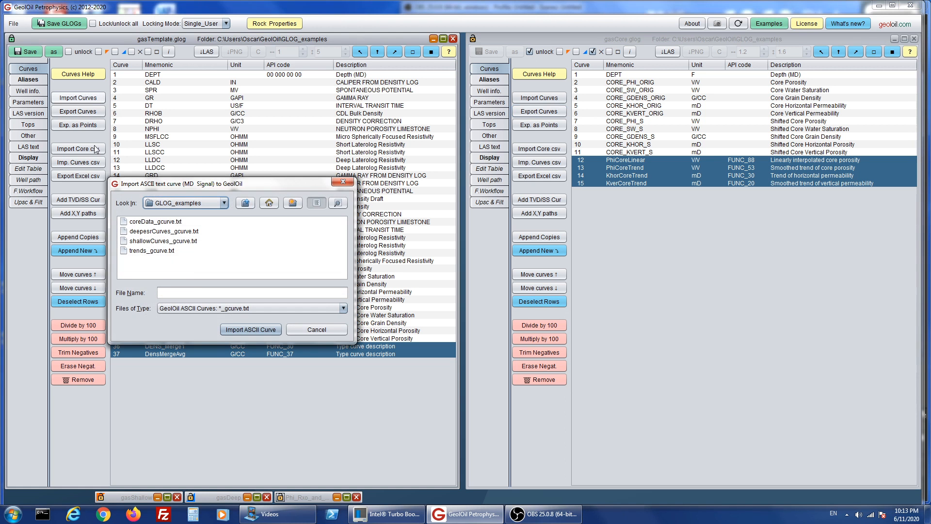
pyautogui.click(151, 251)
pyautogui.click(263, 330)
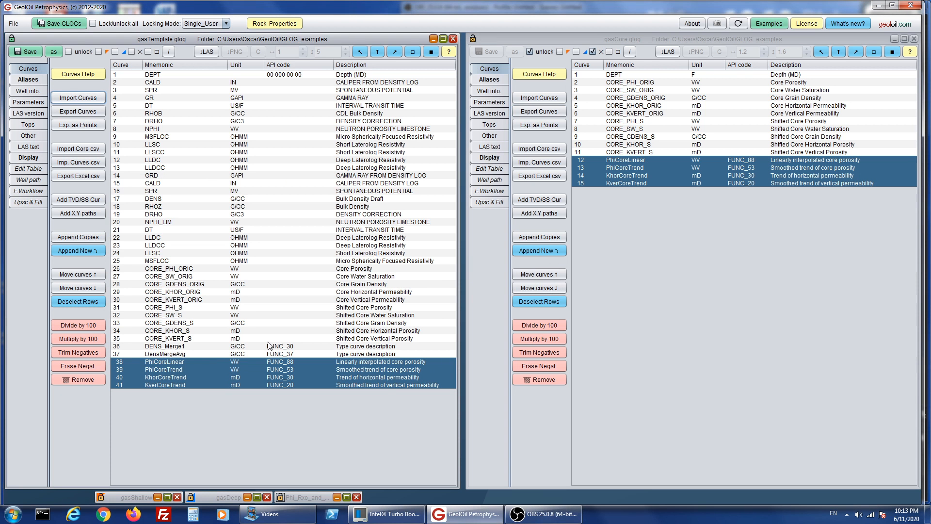
# Move DENS_Merge1 and DensMergeAvg below the imported trend curves to the end of gasTemplate's curve list, and save the file.
pyautogui.moveTo(271, 346); pyautogui.dragTo(273, 355)
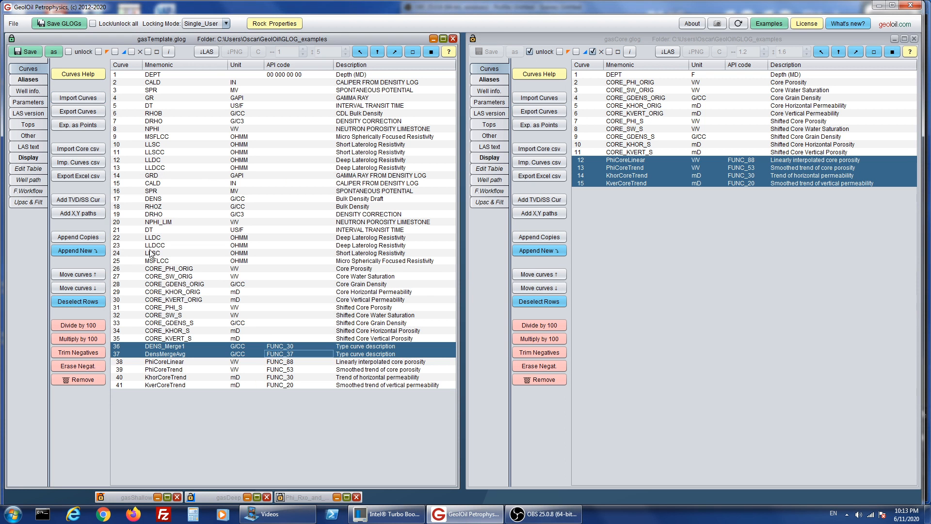
pyautogui.click(91, 288)
pyautogui.click(92, 289)
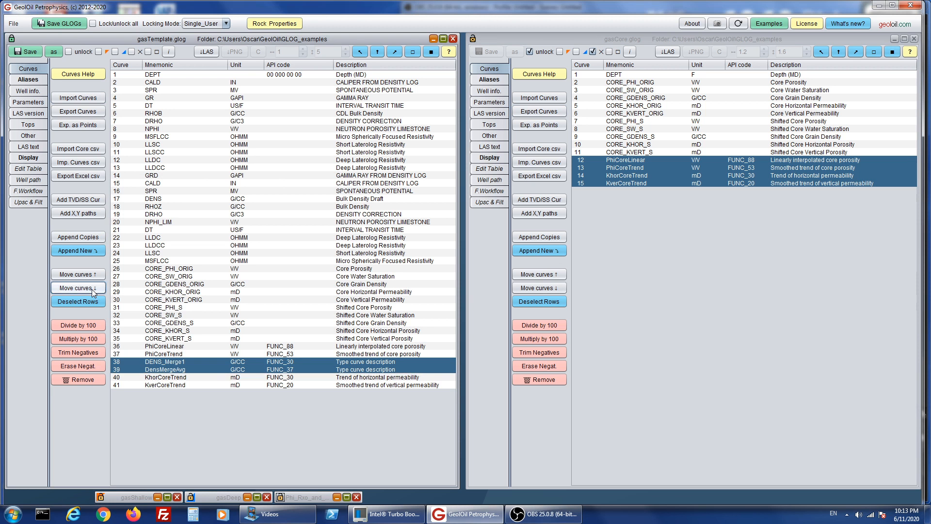
pyautogui.click(92, 289)
pyautogui.click(92, 289)
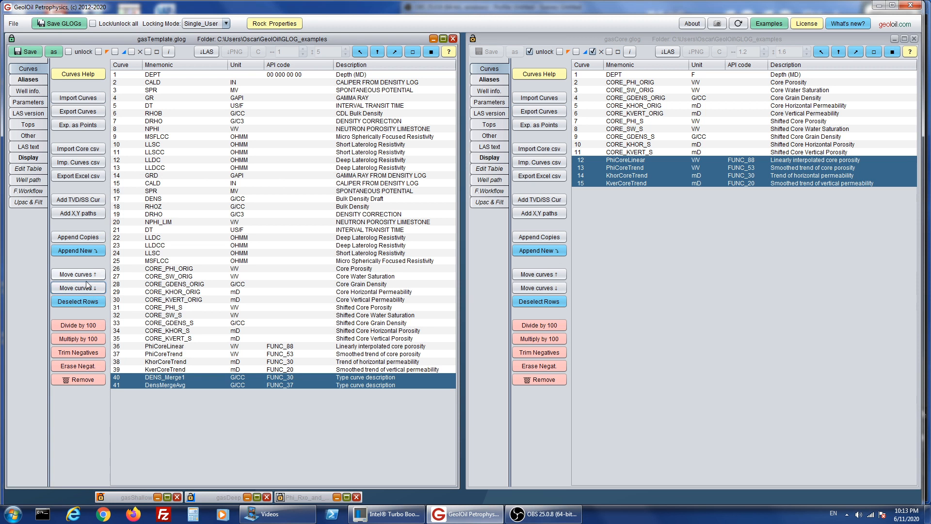
pyautogui.click(96, 304)
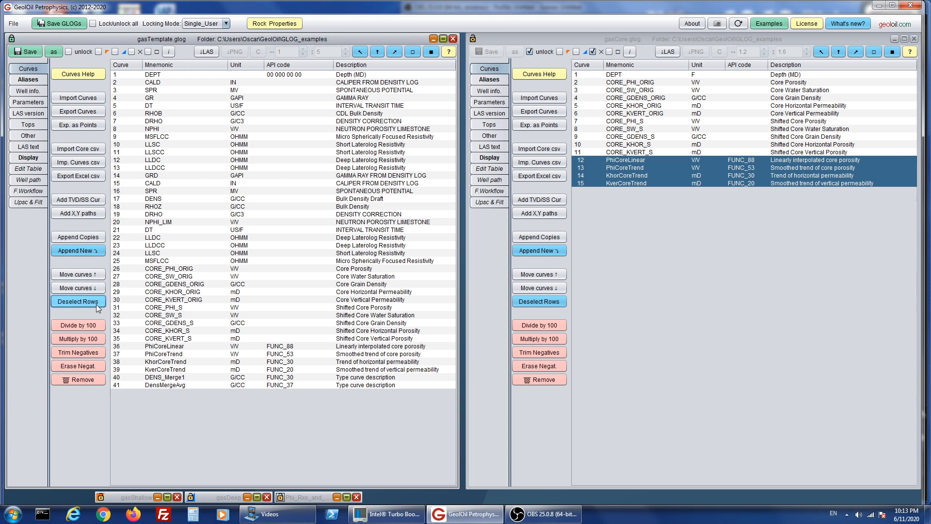
pyautogui.click(34, 51)
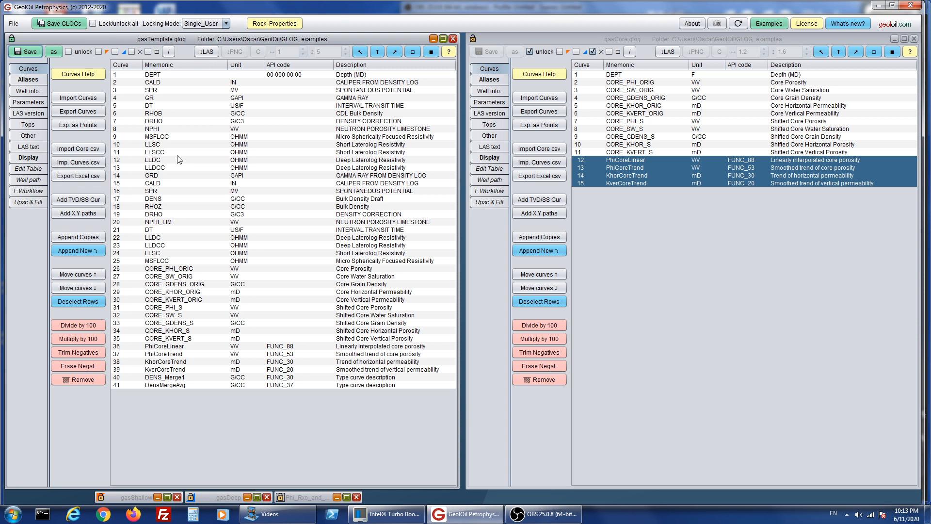
# Compare the RHOB, RHOZ and DensMergeAvg values in gasTemplate's edit table, then clear the curve selections in both files.
pyautogui.click(165, 114)
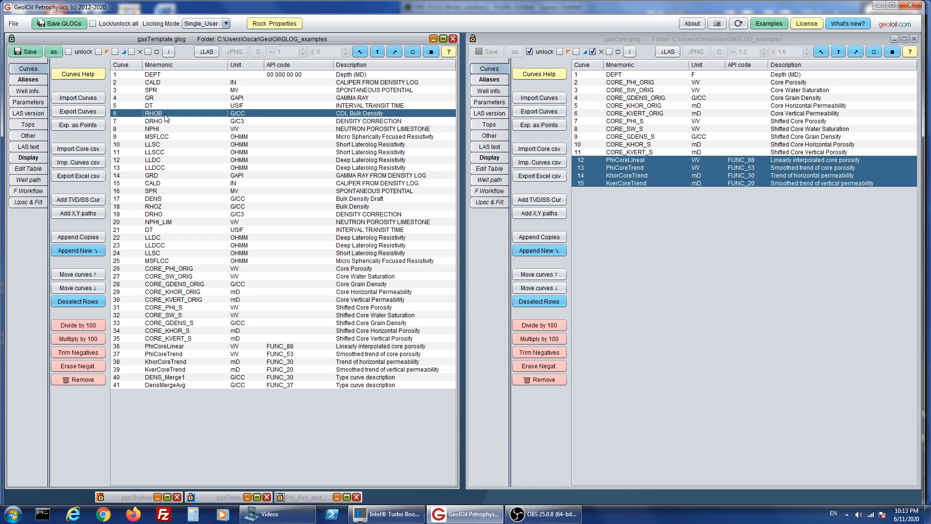
pyautogui.click(161, 209)
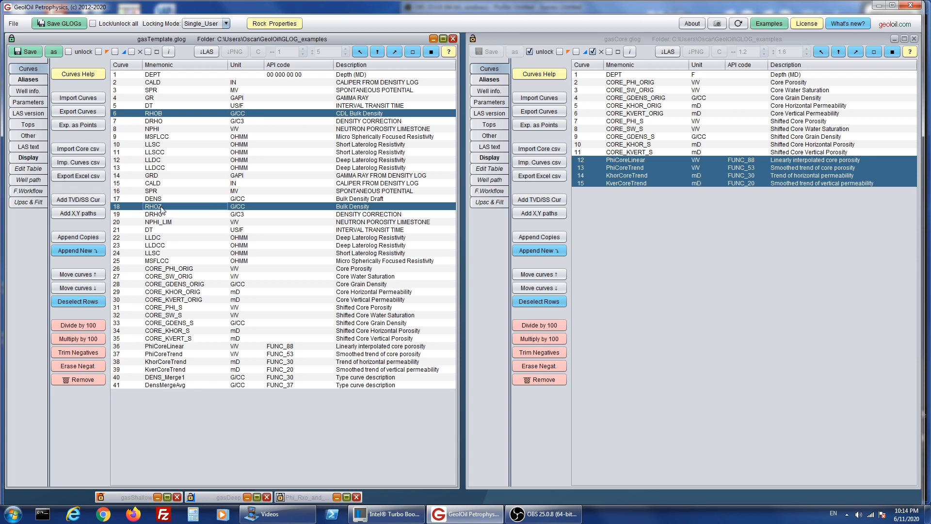
pyautogui.click(170, 386)
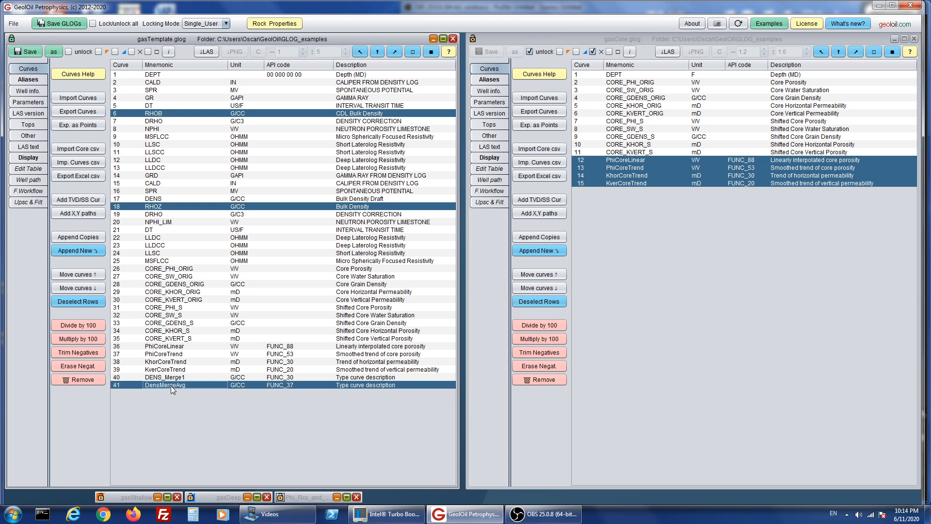
pyautogui.click(35, 169)
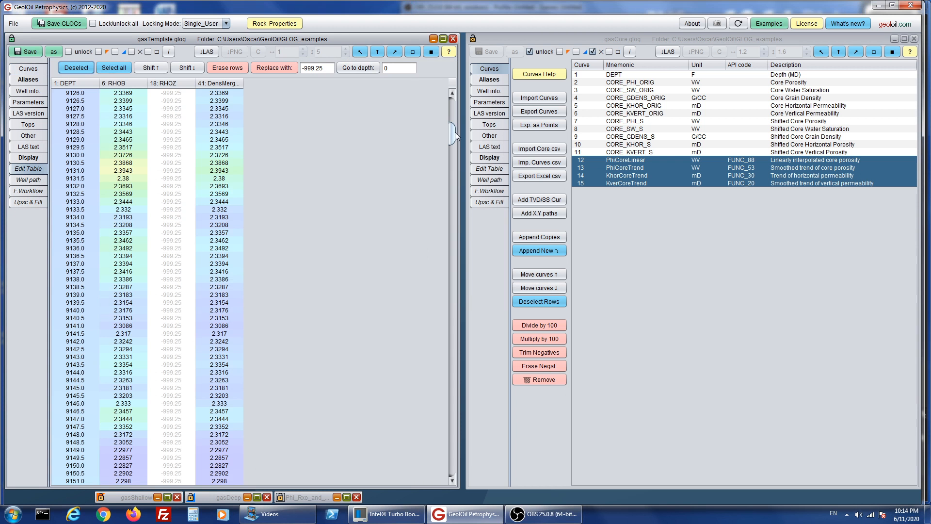
pyautogui.moveTo(455, 132); pyautogui.dragTo(461, 241)
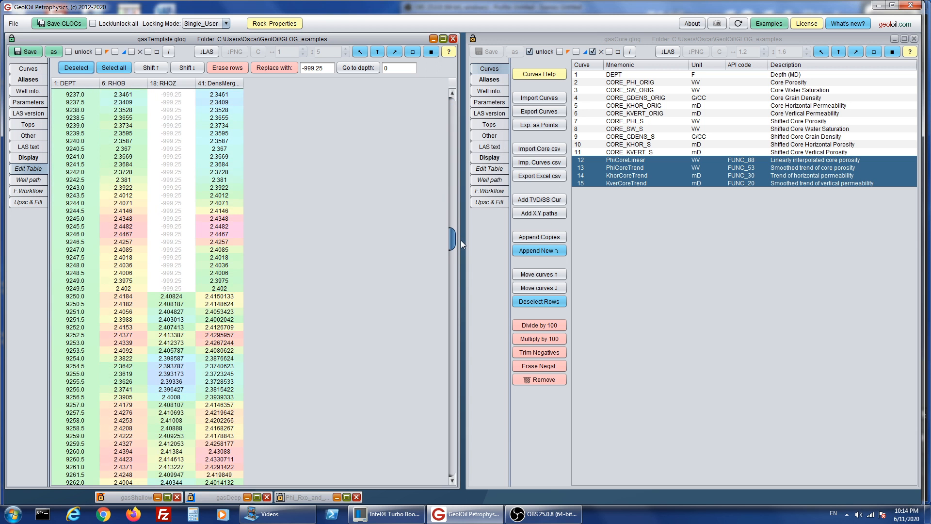
pyautogui.scroll(2, 254, 106)
pyautogui.click(232, 95)
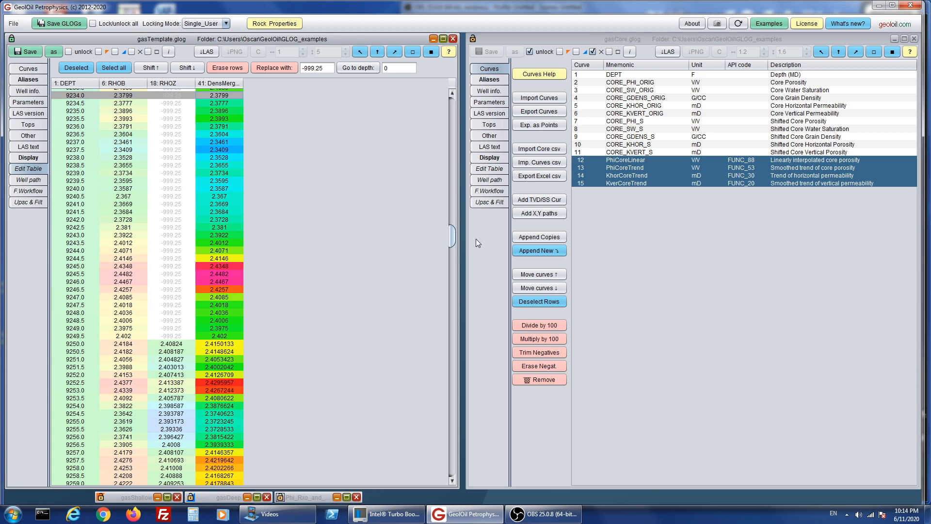
pyautogui.moveTo(453, 240); pyautogui.dragTo(453, 117)
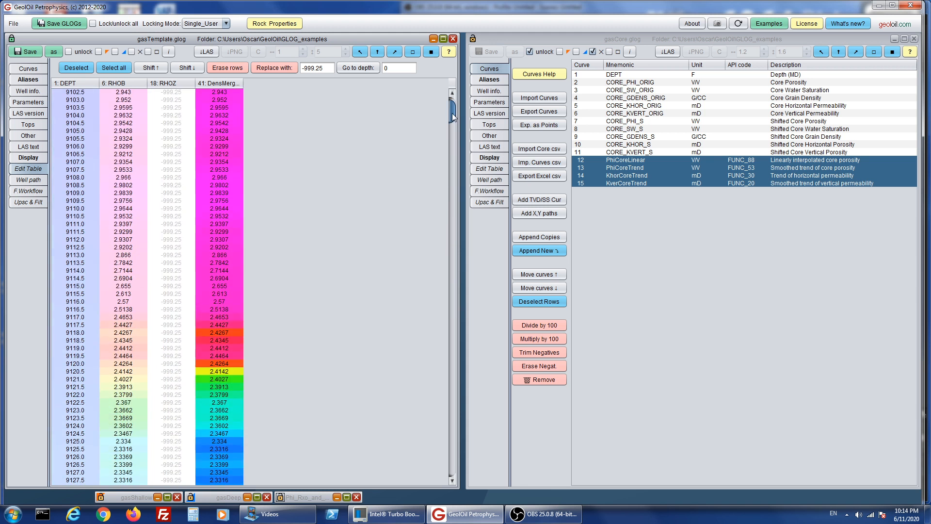
pyautogui.click(29, 70)
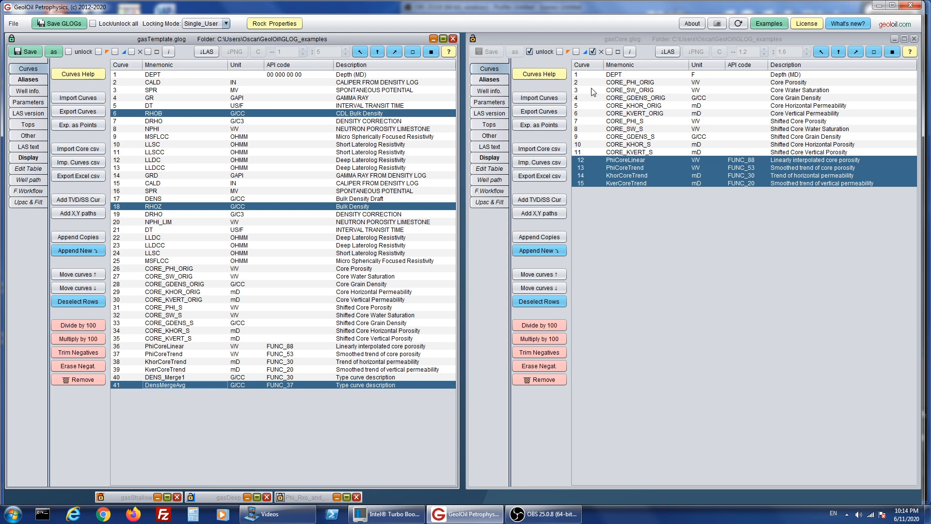
pyautogui.click(539, 302)
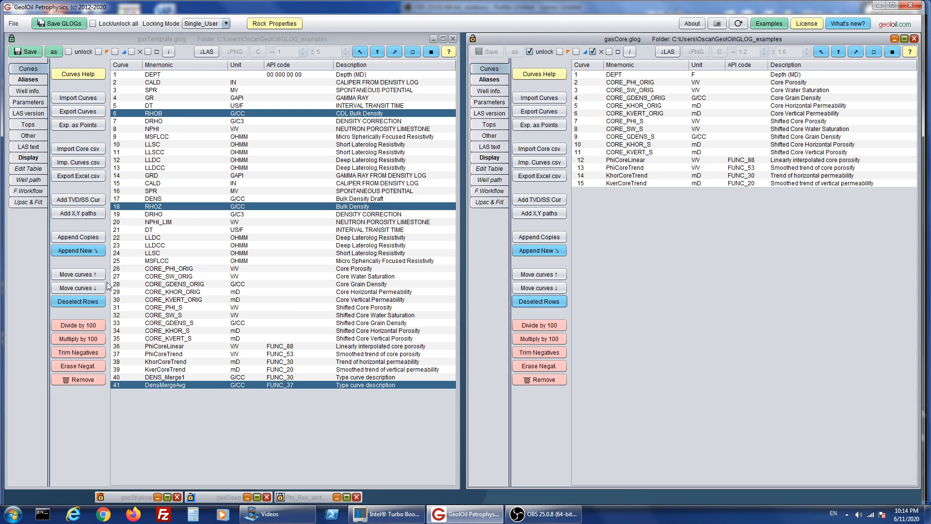
pyautogui.click(88, 302)
# Append a new function titled "GR Merged" to gasTemplate's functions workflow.
pyautogui.click(24, 192)
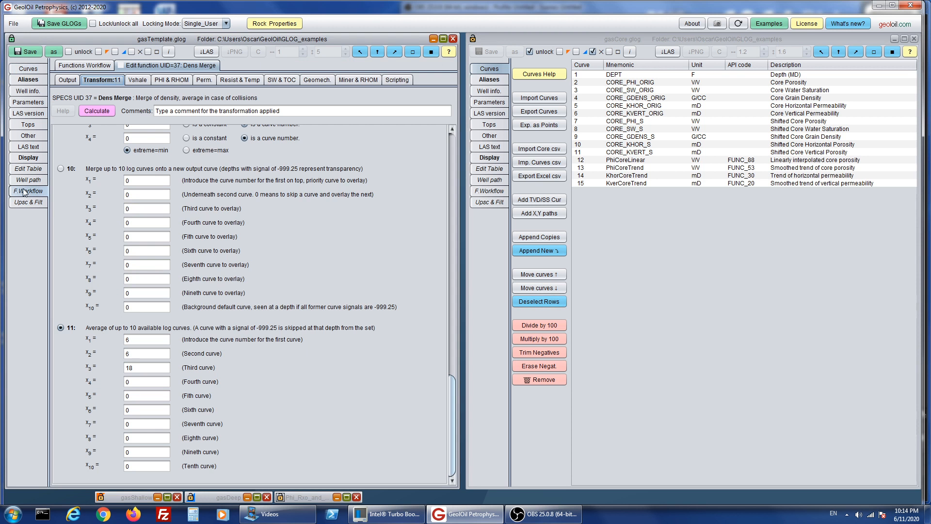
pyautogui.click(96, 65)
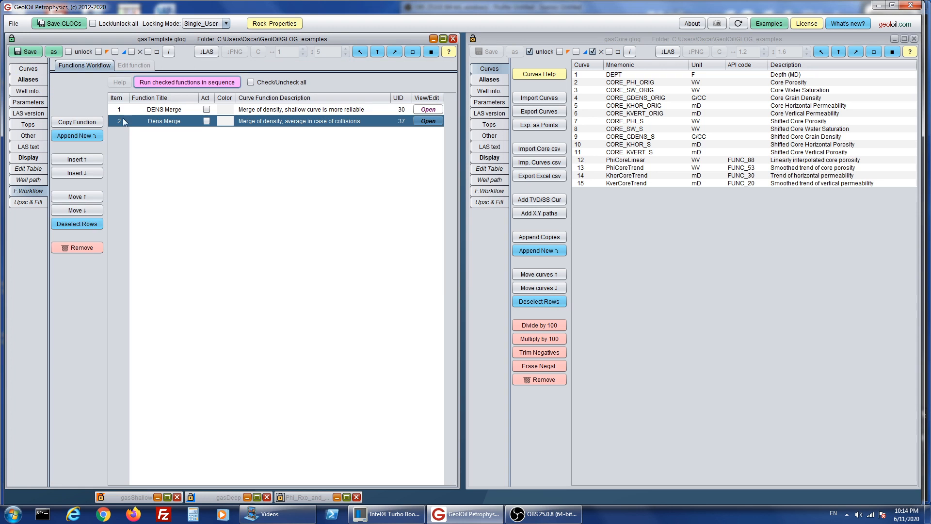
pyautogui.click(83, 136)
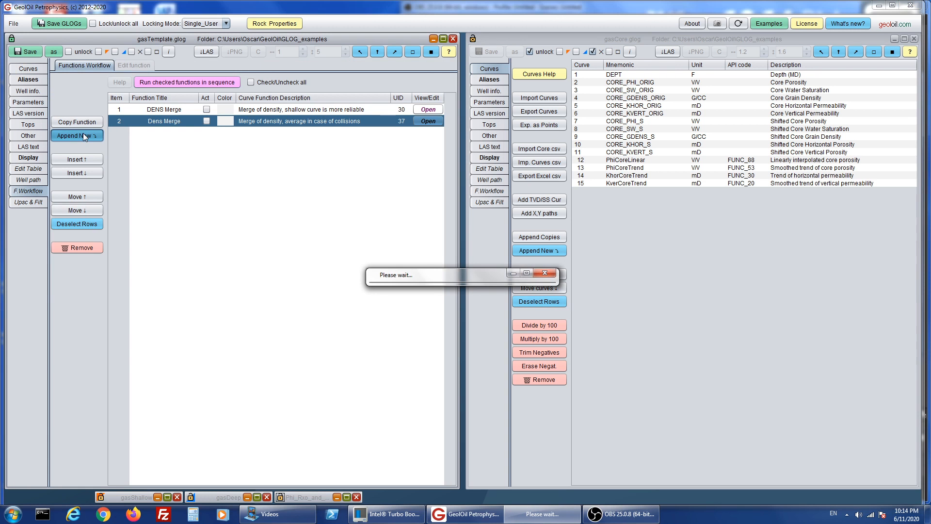
pyautogui.doubleClick(191, 134)
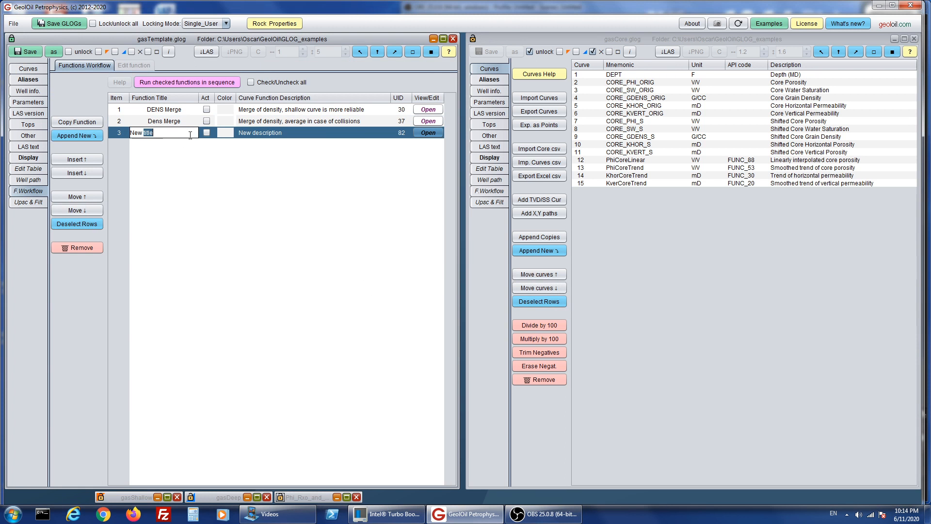
pyautogui.press('BackSpace')
pyautogui.press('BackSpace')
pyautogui.press('BackSpace')
pyautogui.press('BackSpace')
pyautogui.press('BackSpace')
pyautogui.write('GR Merged')
pyautogui.press('Return')
# Describe the GR Merged function as "Single Gamma Ray merged curve".
pyautogui.doubleClick(291, 133)
pyautogui.press('BackSpace')
pyautogui.press('BackSpace')
pyautogui.press('BackSpace')
pyautogui.press('BackSpace')
pyautogui.press('BackSpace')
pyautogui.press('BackSpace')
pyautogui.press('BackSpace')
pyautogui.press('BackSpace')
pyautogui.press('BackSpace')
pyautogui.press('BackSpace')
pyautogui.press('BackSpace')
pyautogui.press('BackSpace')
pyautogui.press('BackSpace')
pyautogui.press('BackSpace')
pyautogui.press('BackSpace')
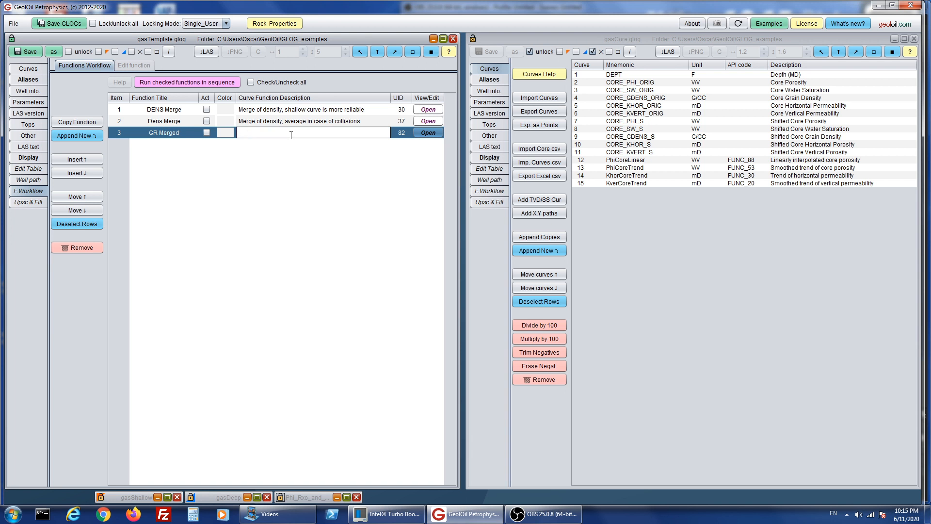
pyautogui.write('Sin')
pyautogui.write('gle Gamma R')
pyautogui.write('ay inner')
pyautogui.write('ged curve')
pyautogui.press('Return')
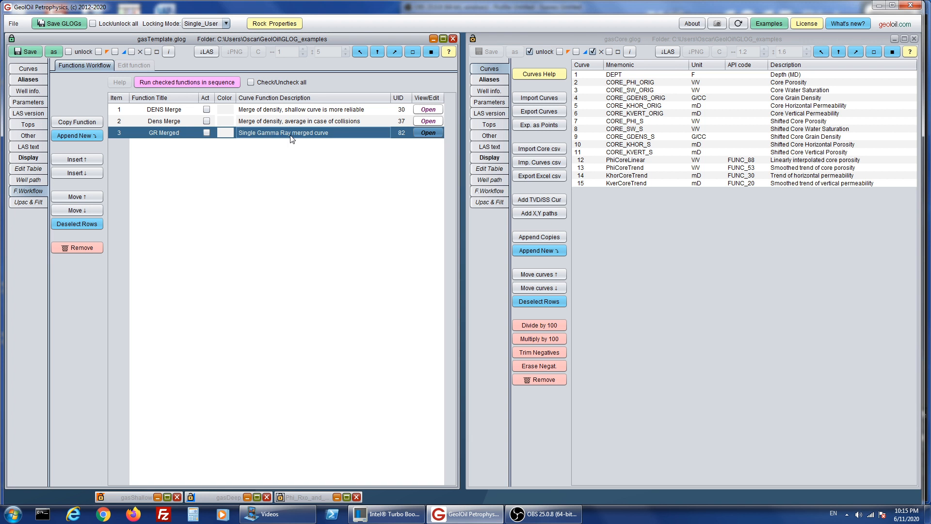
# Open the GR Merged function and set its output curve's mnemonic to GR and its units to GAPI.
pyautogui.click(431, 134)
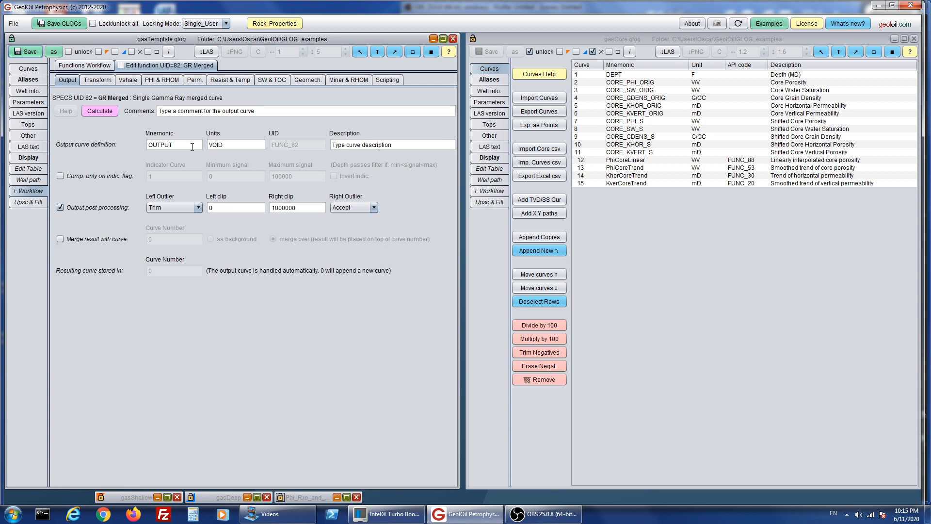
pyautogui.click(191, 144)
pyautogui.press('BackSpace')
pyautogui.press('BackSpace')
pyautogui.press('BackSpace')
pyautogui.press('BackSpace')
pyautogui.press('BackSpace')
pyautogui.write('GRE')
pyautogui.click(259, 145)
pyautogui.press('BackSpace')
pyautogui.press('BackSpace')
pyautogui.press('BackSpace')
pyautogui.write('G')
pyautogui.press('BackSpace')
pyautogui.write('GAP')
# Set the GR output curve's description to "Merged Gamma Ray".
pyautogui.click(396, 145)
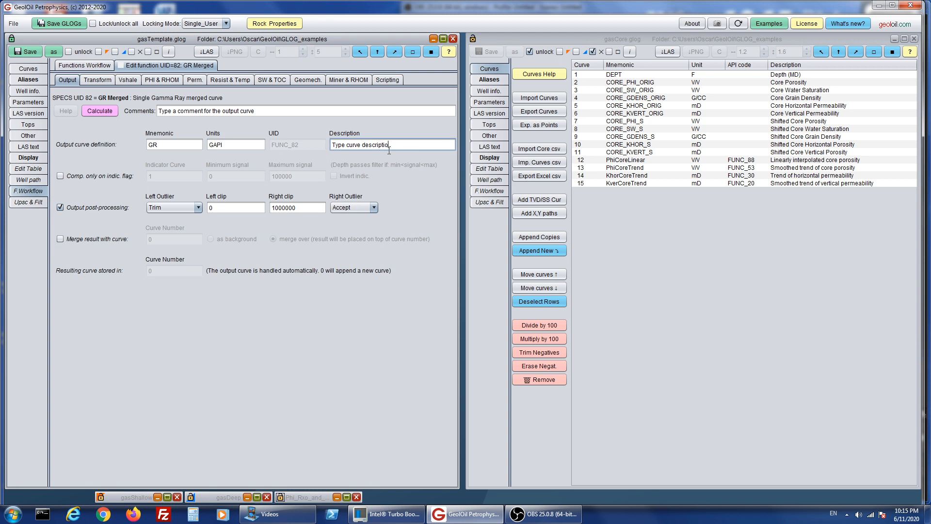
pyautogui.press('BackSpace')
pyautogui.press('BackSpace')
pyautogui.press('BackSpace')
pyautogui.press('BackSpace')
pyautogui.press('BackSpace')
pyautogui.press('BackSpace')
pyautogui.press('BackSpace')
pyautogui.press('BackSpace')
pyautogui.press('BackSpace')
pyautogui.press('BackSpace')
pyautogui.press('BackSpace')
pyautogui.press('BackSpace')
pyautogui.press('BackSpace')
pyautogui.press('BackSpace')
pyautogui.press('BackSpace')
pyautogui.press('BackSpace')
pyautogui.press('BackSpace')
pyautogui.press('BackSpace')
pyautogui.press('BackSpace')
pyautogui.press('BackSpace')
pyautogui.write('Merged Gamma Ray')
# Set the GR Merged function's transformation to option 11, the average of up to 10 available log curves.
pyautogui.click(97, 81)
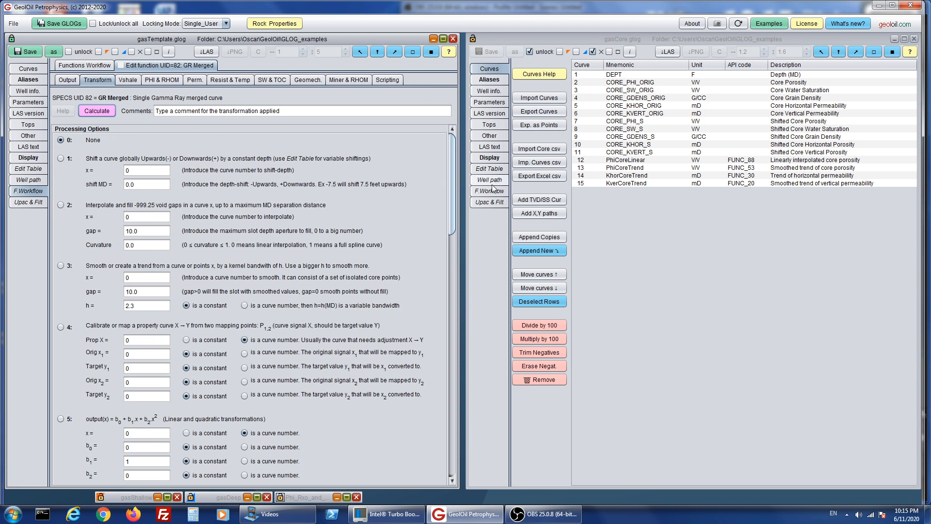
pyautogui.moveTo(450, 176); pyautogui.dragTo(486, 444)
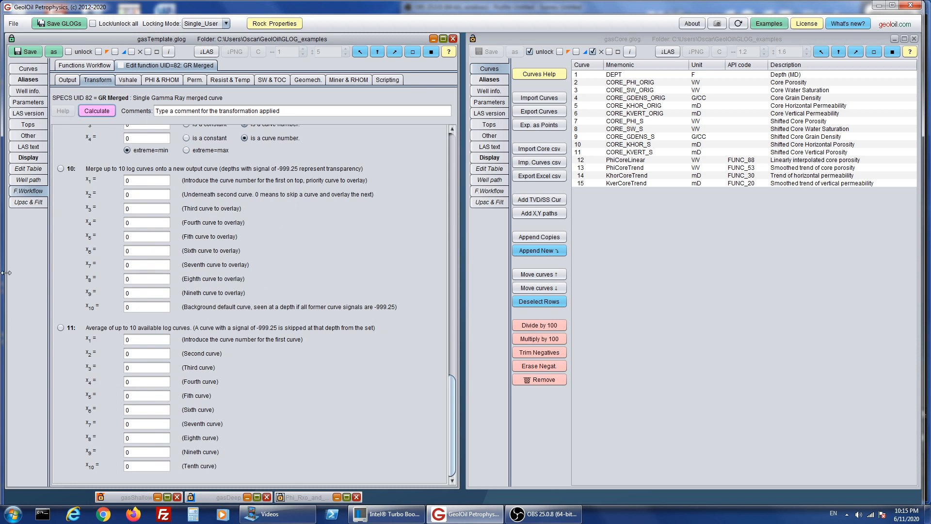
pyautogui.click(61, 327)
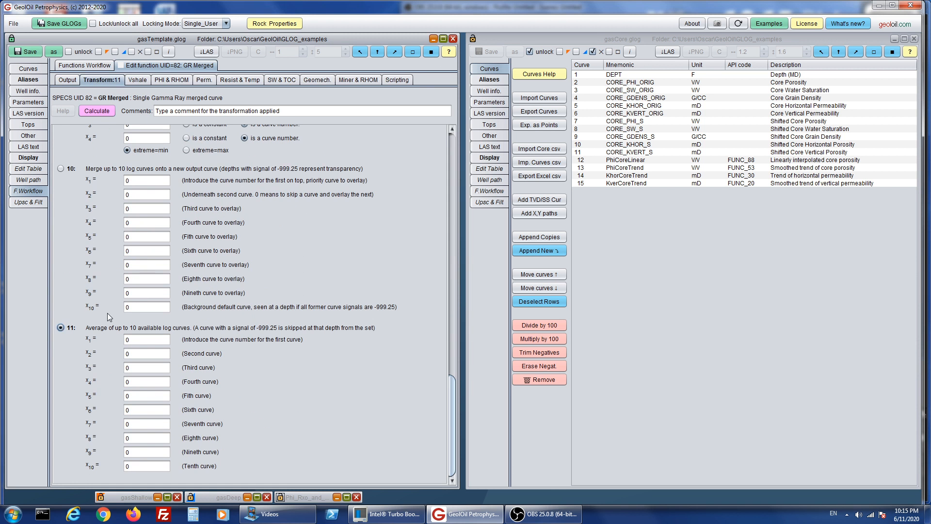
pyautogui.click(61, 169)
pyautogui.click(61, 328)
# Enter curve 4 as the first curve and curve 14 as the second curve for the gamma ray average.
pyautogui.moveTo(447, 51)
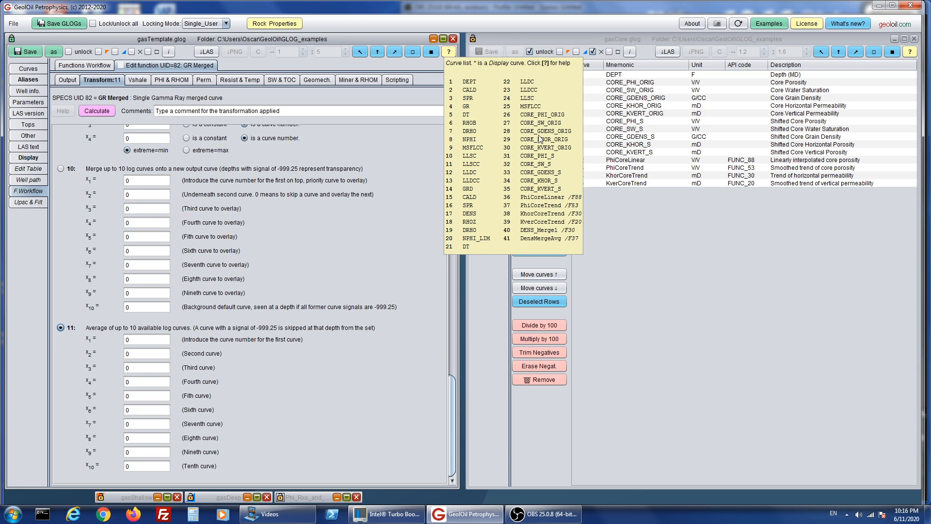
pyautogui.click(141, 341)
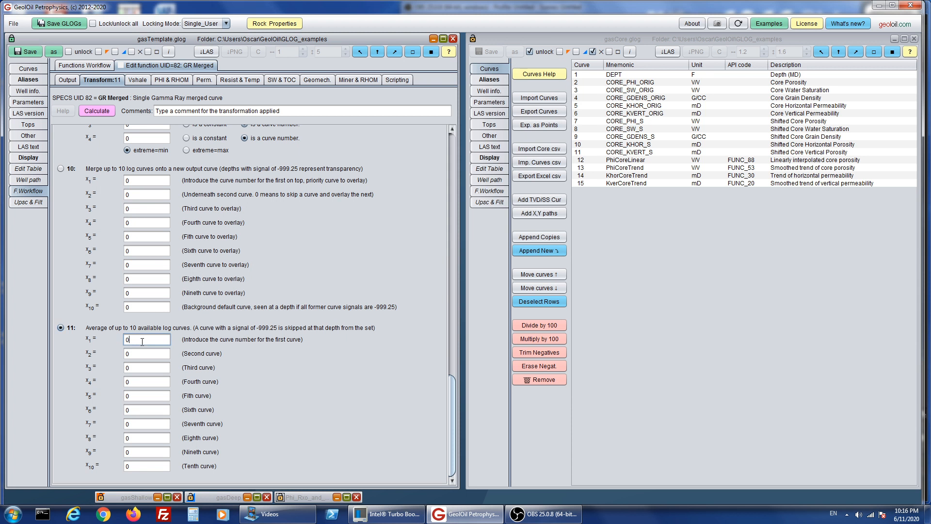
pyautogui.press('BackSpace')
pyautogui.write('4')
pyautogui.click(146, 357)
pyautogui.write('14')
pyautogui.moveTo(158, 336)
# Review the GR Merged output and transformation settings, then calculate the merged gamma ray curve.
pyautogui.click(71, 78)
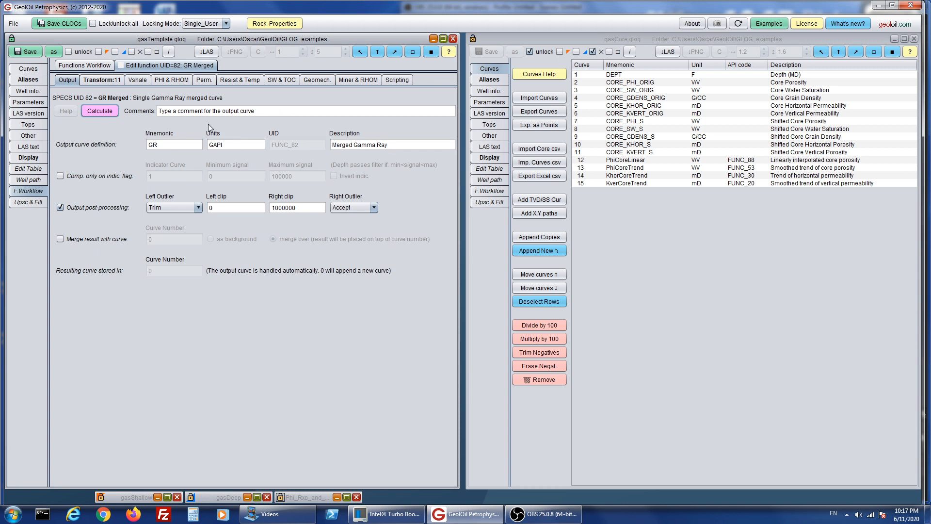
pyautogui.click(104, 80)
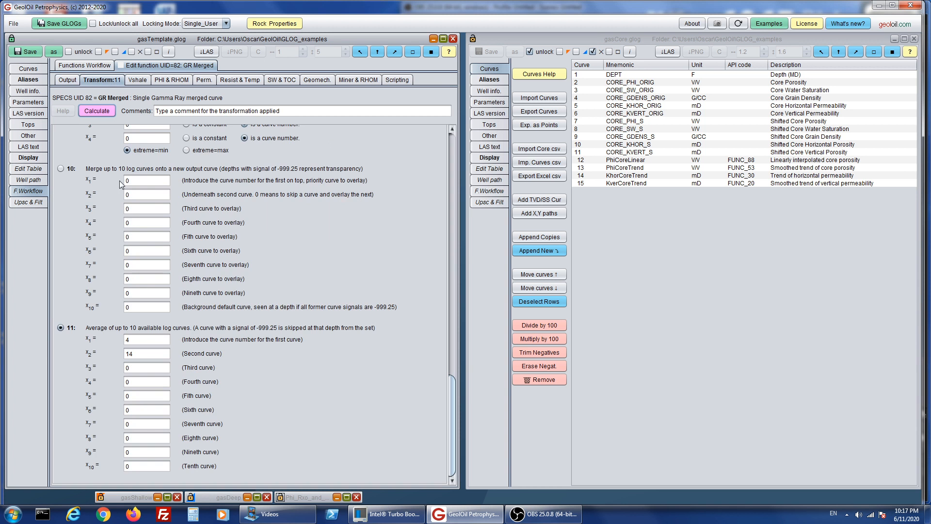
pyautogui.click(74, 84)
pyautogui.click(94, 112)
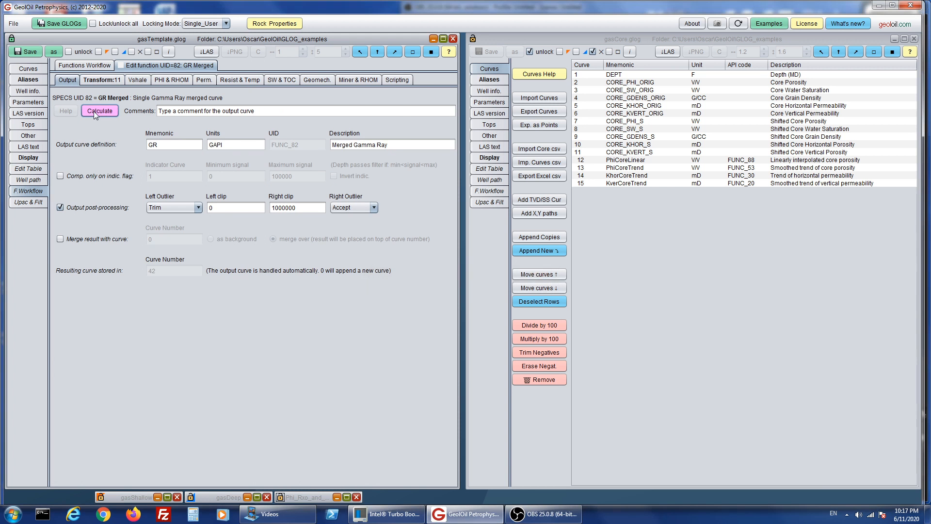
# Compare the original GR and GRD curves with the merged GR curve side by side in gasTemplate's depth data table.
pyautogui.click(44, 72)
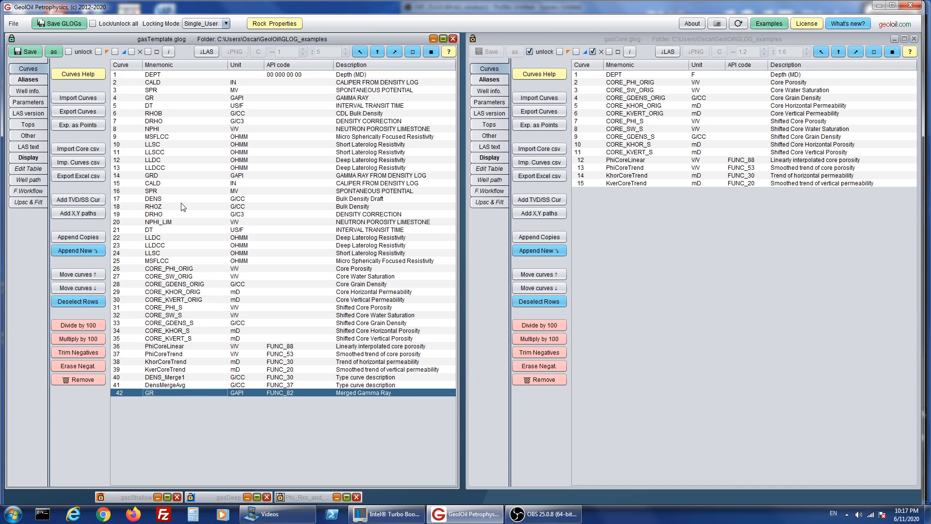
pyautogui.click(156, 99)
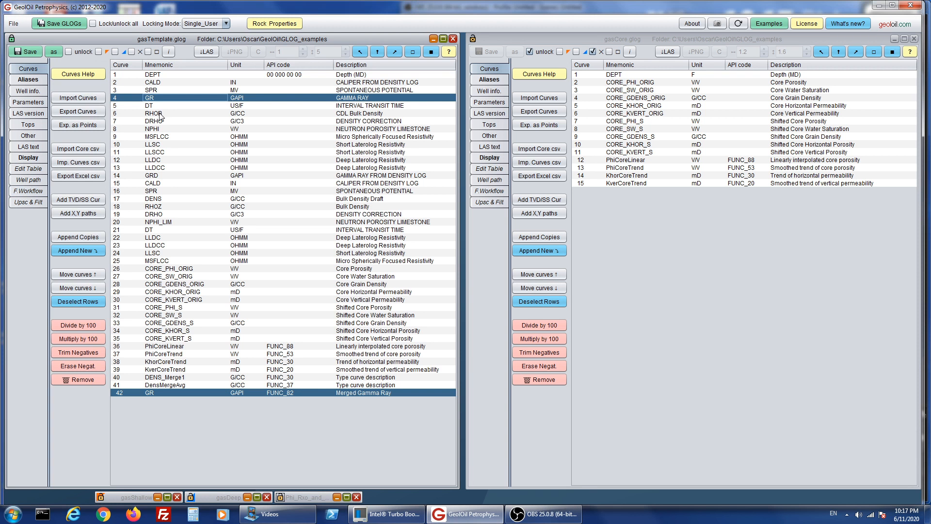
pyautogui.click(151, 177)
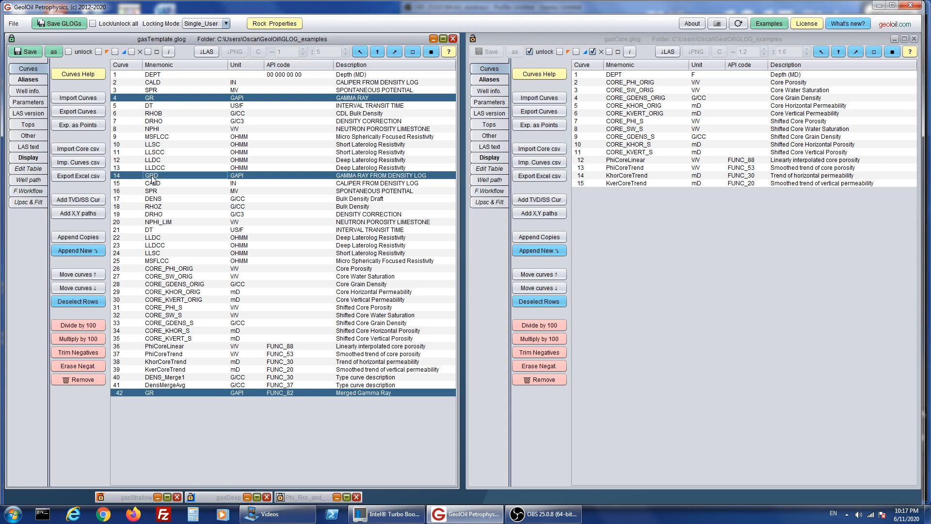
pyautogui.click(28, 170)
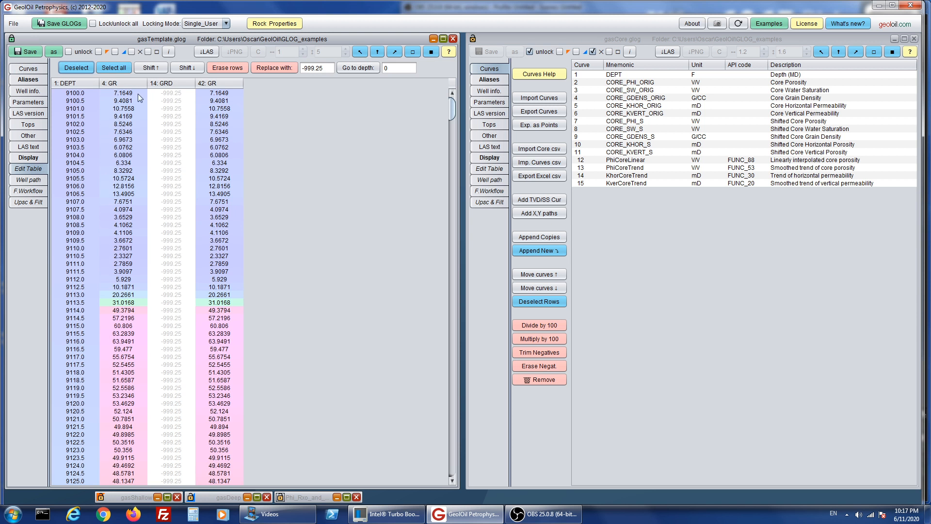
pyautogui.moveTo(453, 110); pyautogui.dragTo(452, 246)
pyautogui.moveTo(445, 284); pyautogui.dragTo(447, 465)
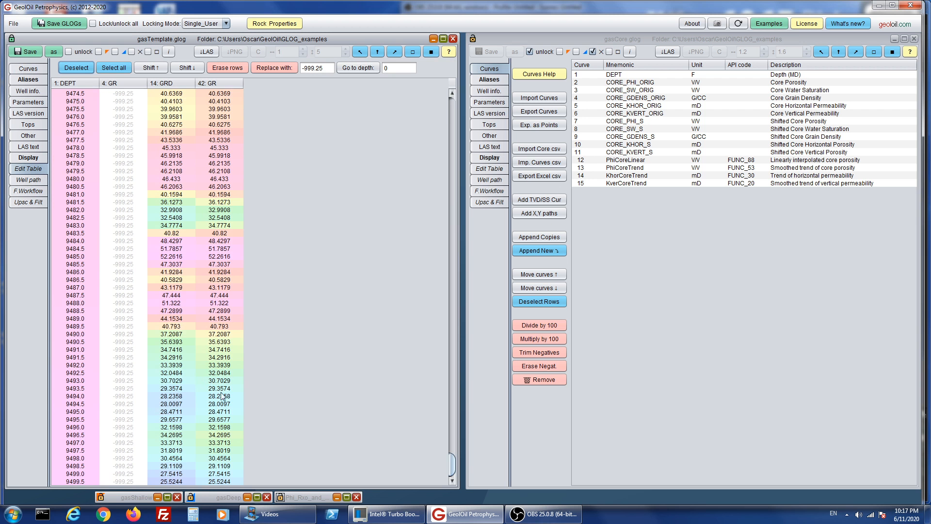
pyautogui.scroll(-1, 454, 471)
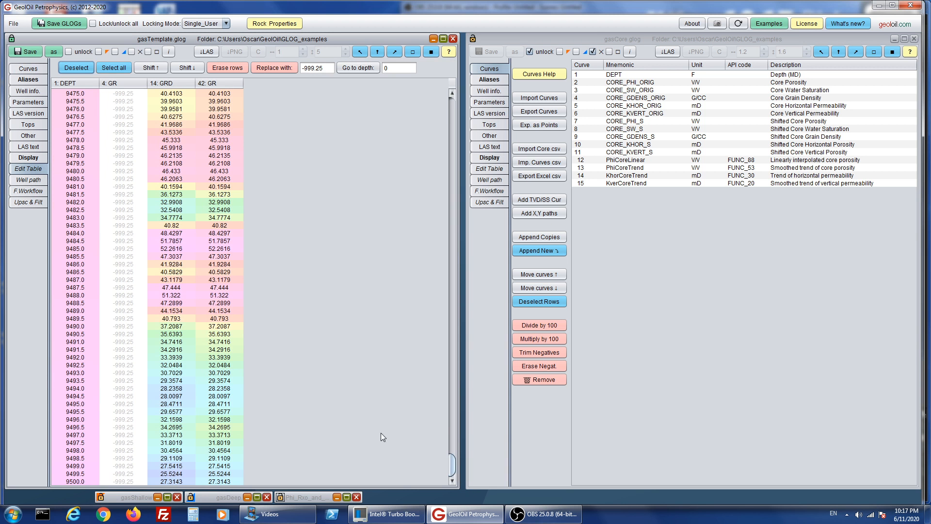
pyautogui.moveTo(453, 468); pyautogui.dragTo(460, 338)
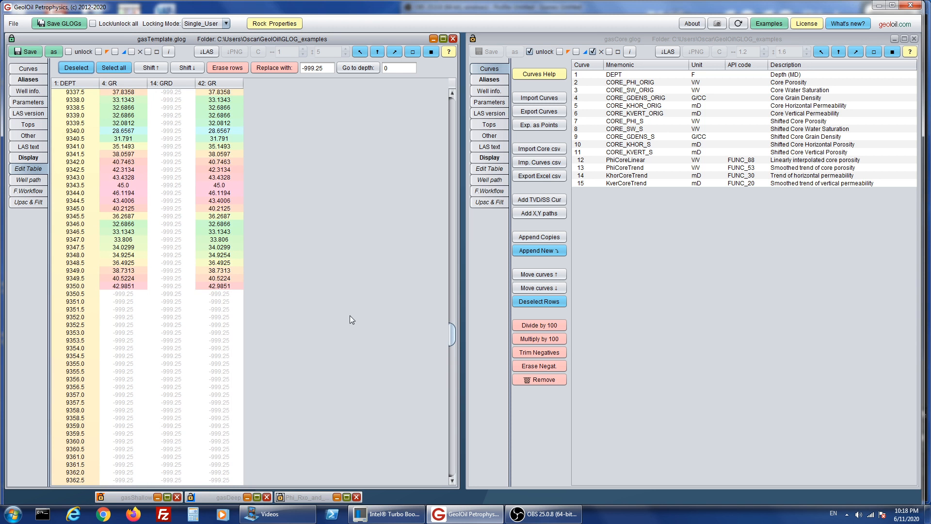
# Restore the Phi_Rxo_and_Gas_DTF.glog window and examine its full log plot.
pyautogui.click(336, 496)
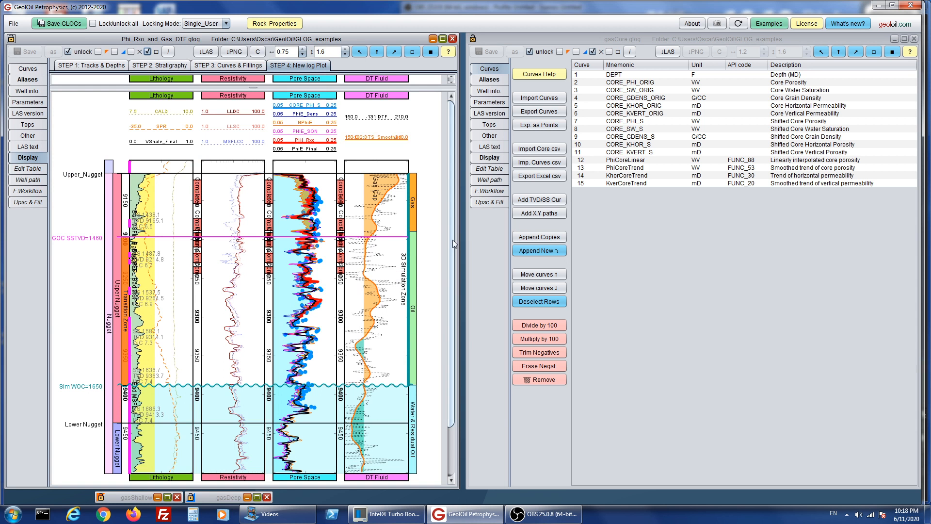
pyautogui.moveTo(453, 240); pyautogui.dragTo(446, 293)
pyautogui.scroll(2, 443, 308)
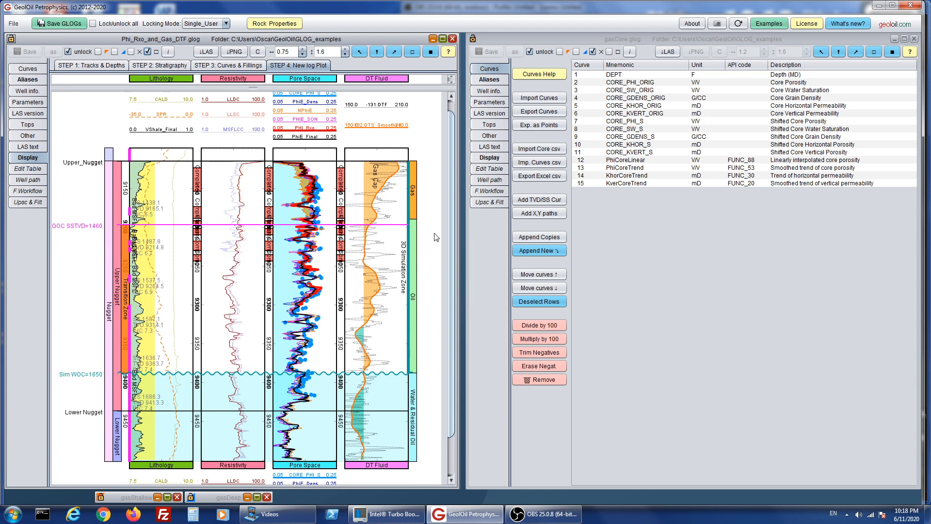
# Look through the functions workflow and the curve list of Phi_Rxo_and_Gas_DTF.glog from beginning to end.
pyautogui.click(34, 192)
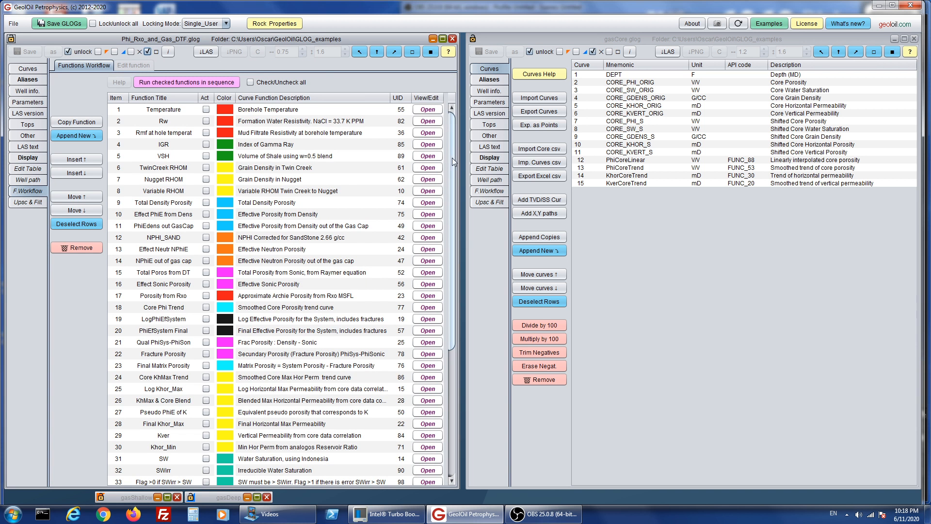
pyautogui.moveTo(452, 158); pyautogui.dragTo(439, 314)
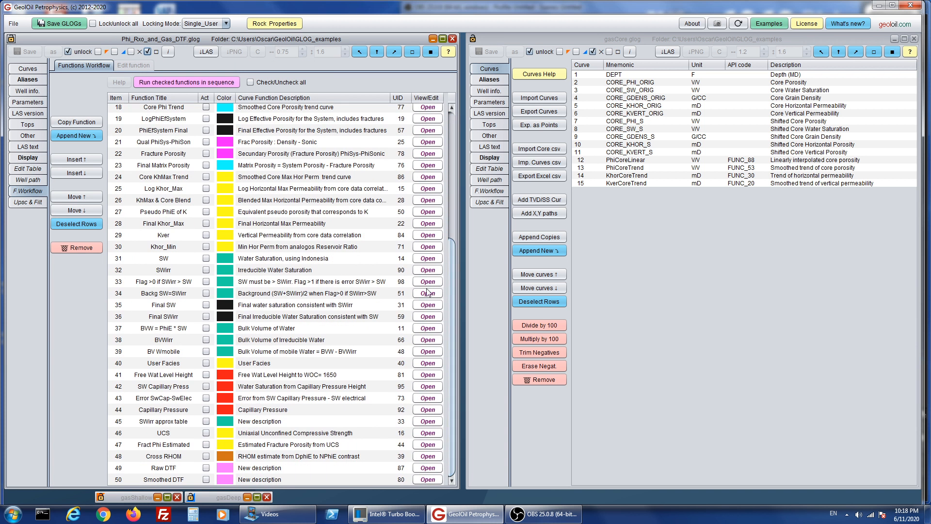
pyautogui.click(452, 333)
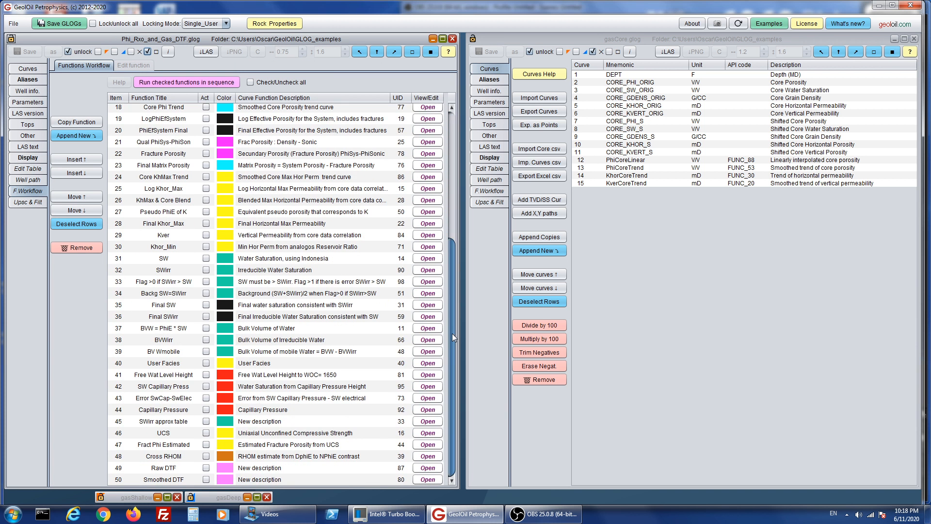
pyautogui.moveTo(453, 334); pyautogui.dragTo(437, 182)
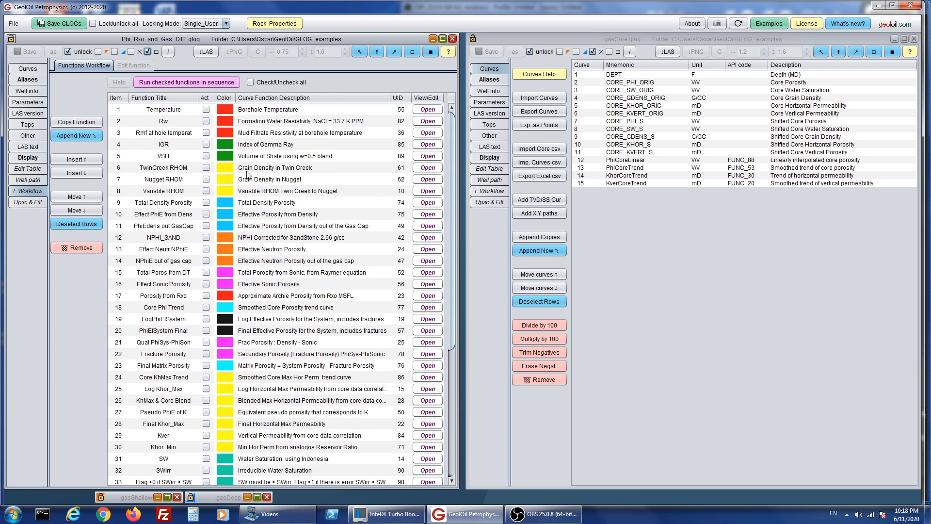
pyautogui.click(26, 72)
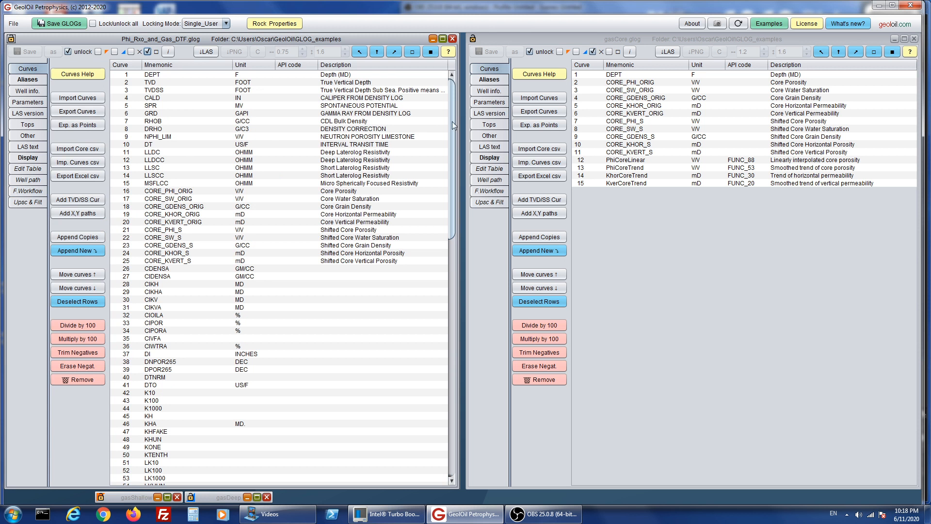
pyautogui.moveTo(451, 130); pyautogui.dragTo(453, 395)
pyautogui.moveTo(458, 444); pyautogui.dragTo(488, 81)
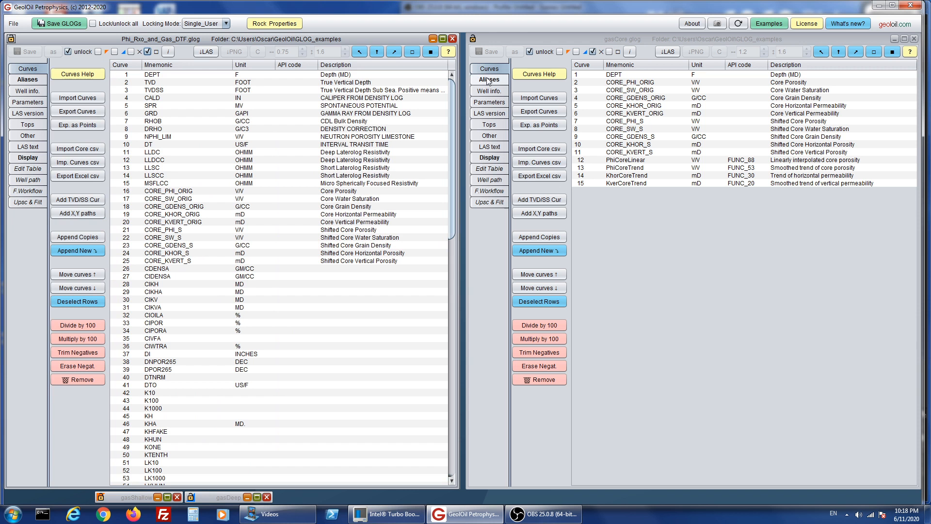